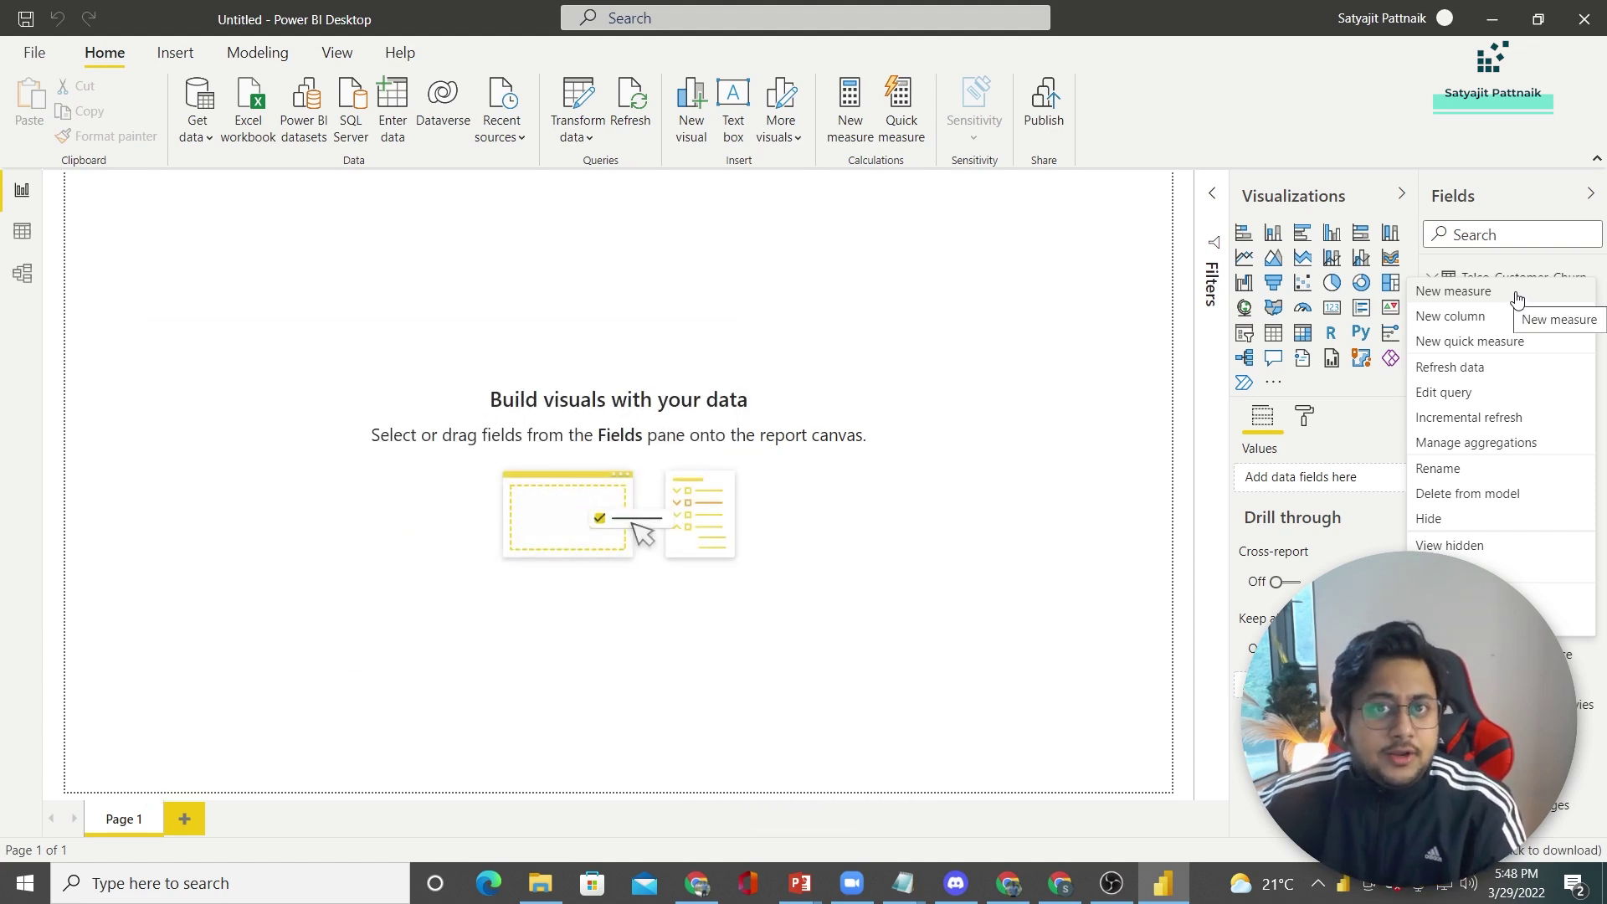
Step: Create a new measure named "total Charges MS" in the Telco-Customer-Churn table
left_click(1101, 358)
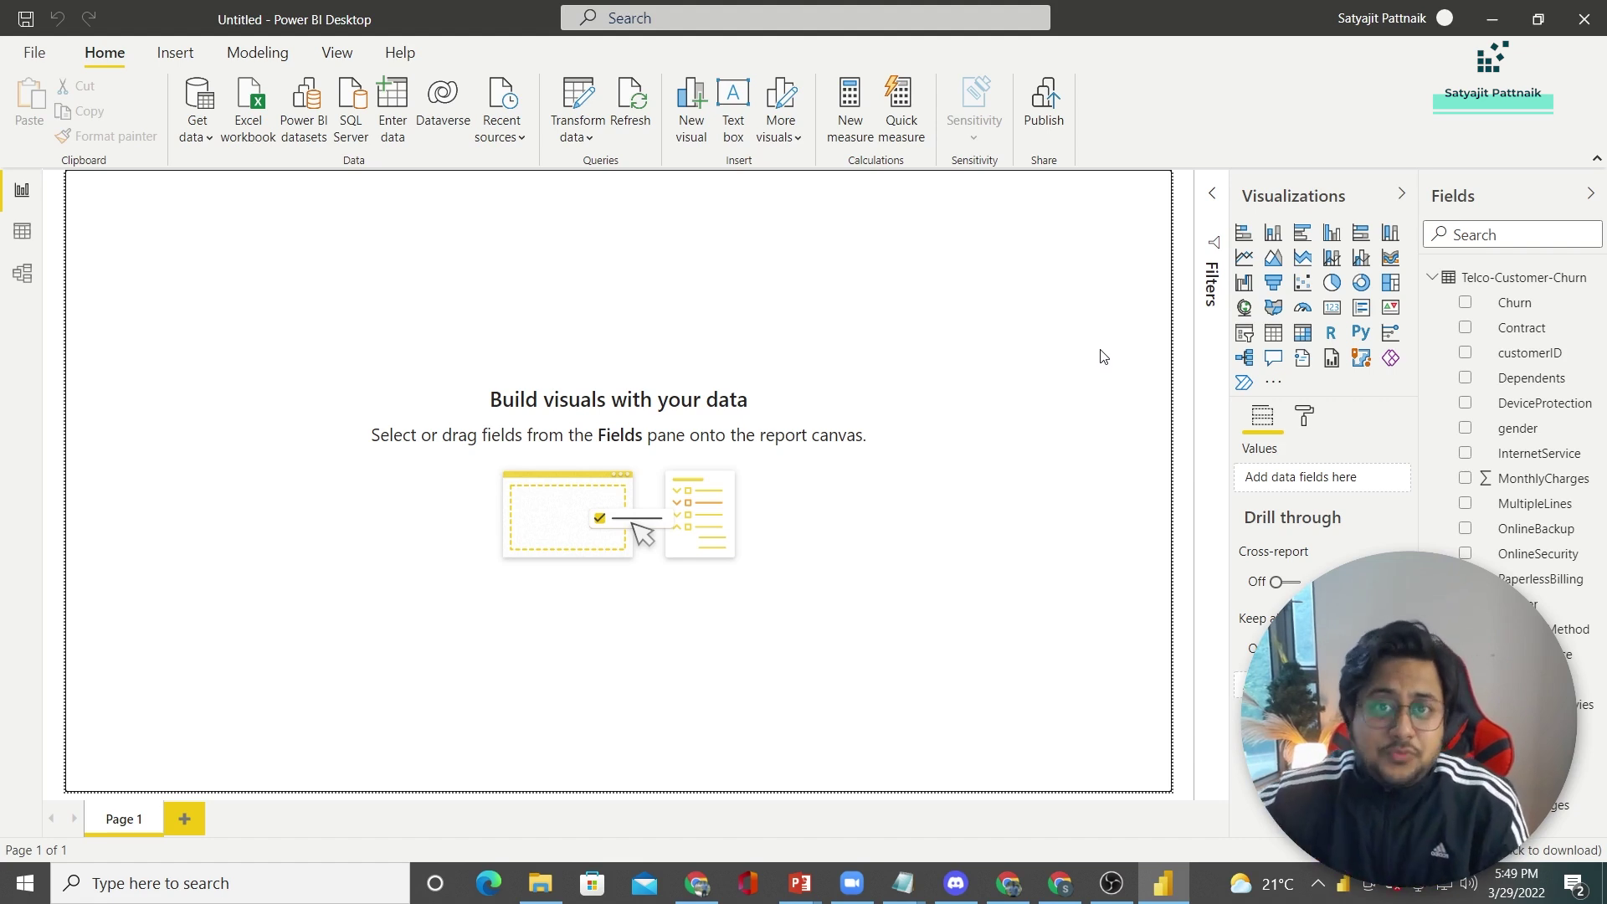
left_click(1588, 277)
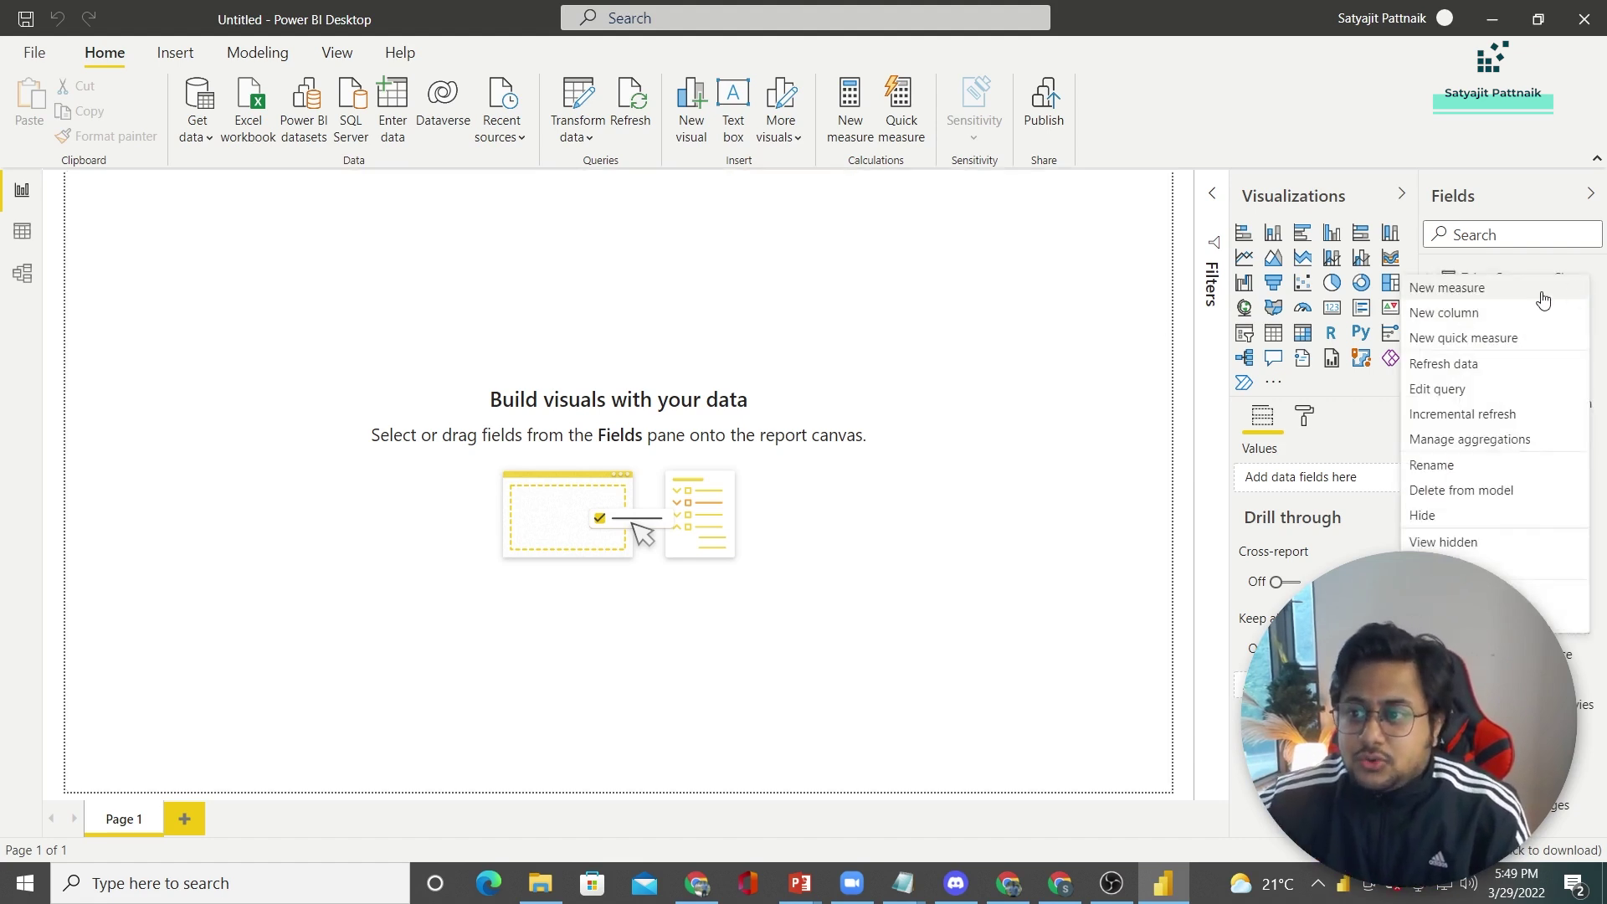
left_click(1492, 290)
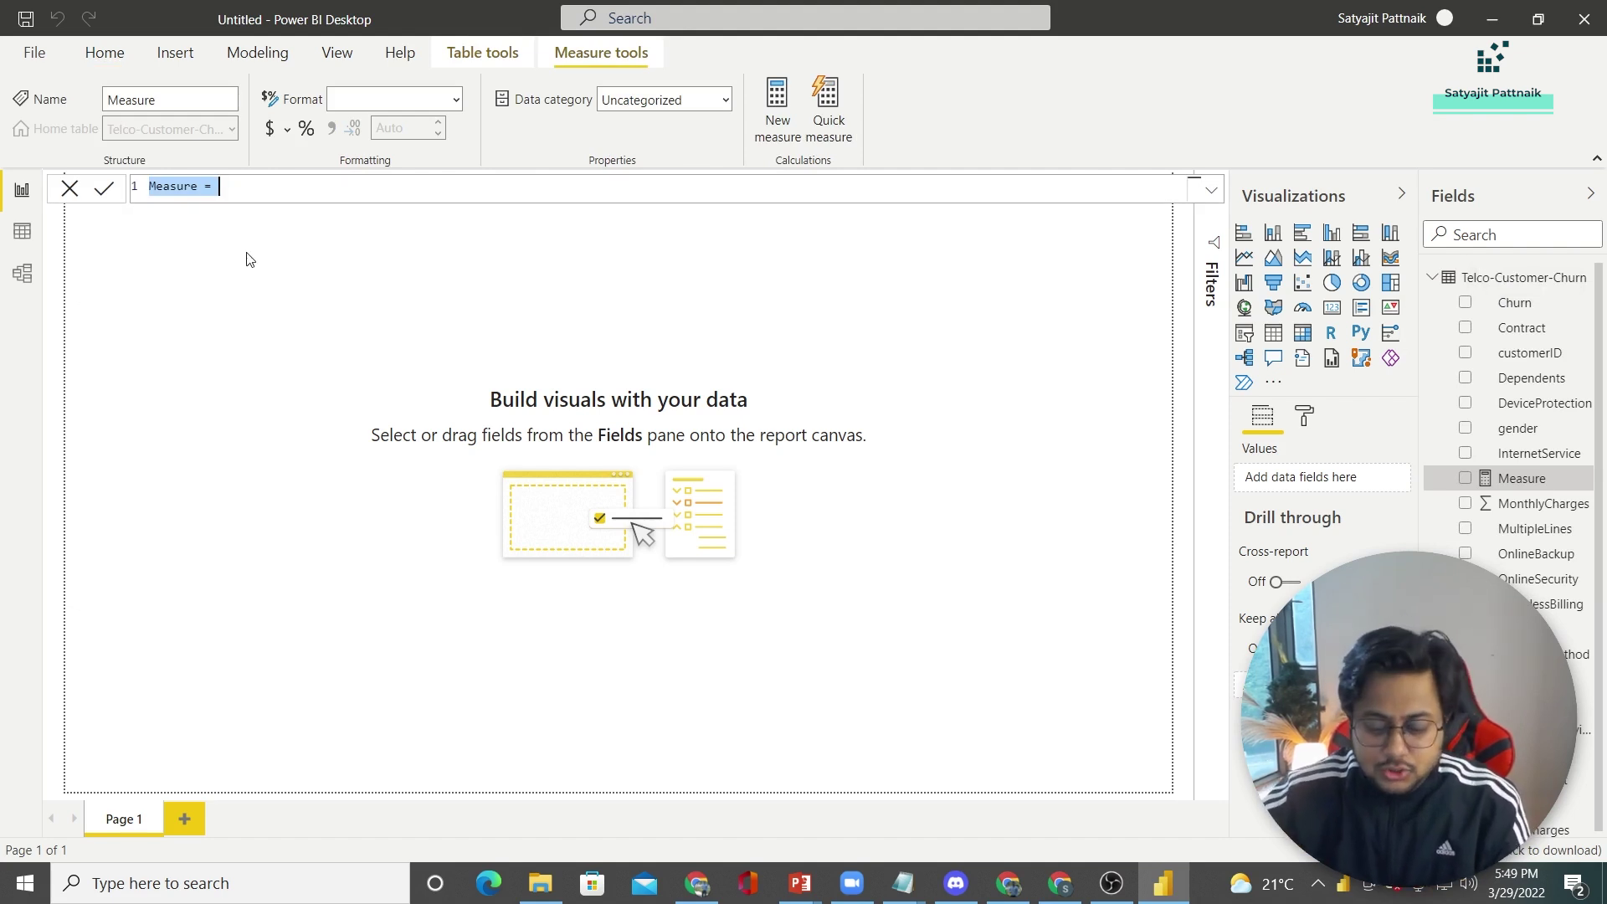
type("total ")
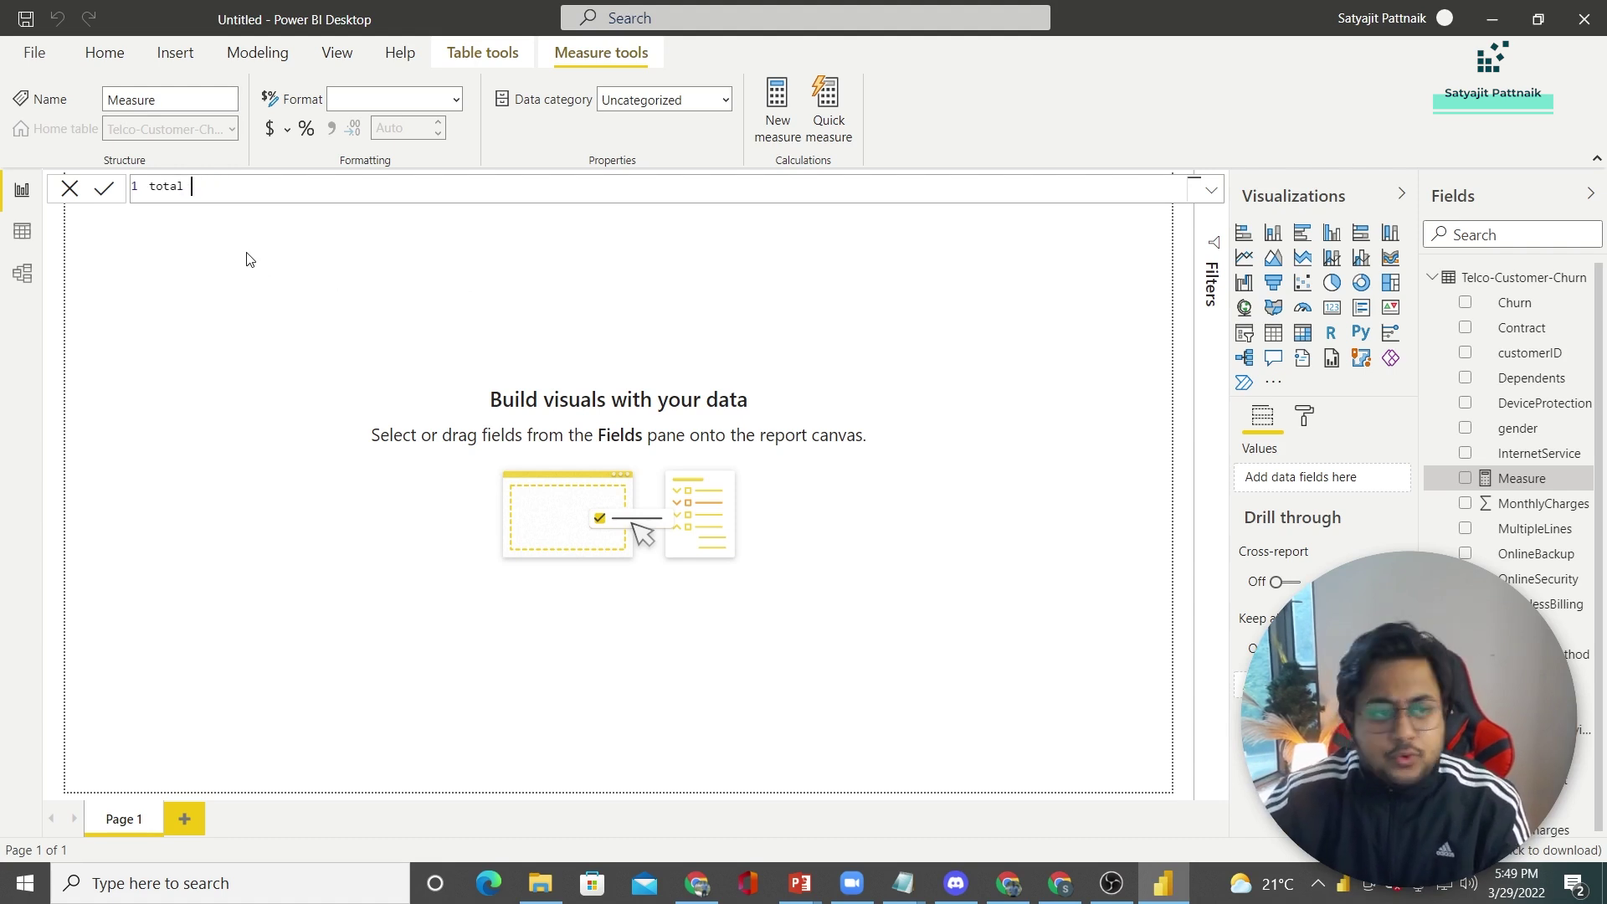
type("Charges")
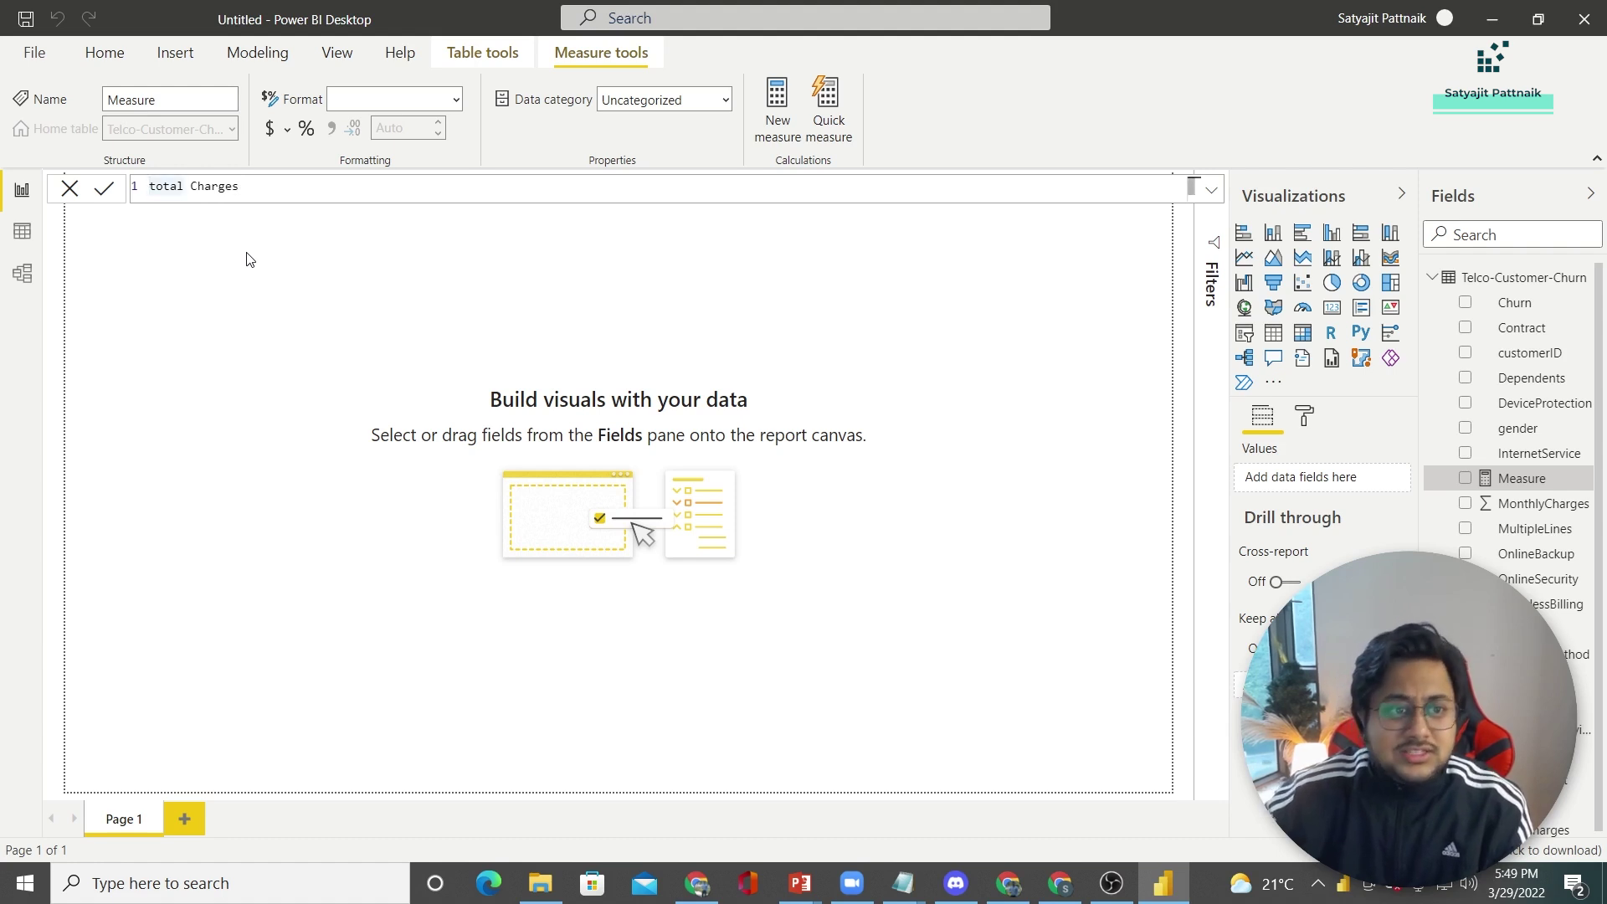
type(" =")
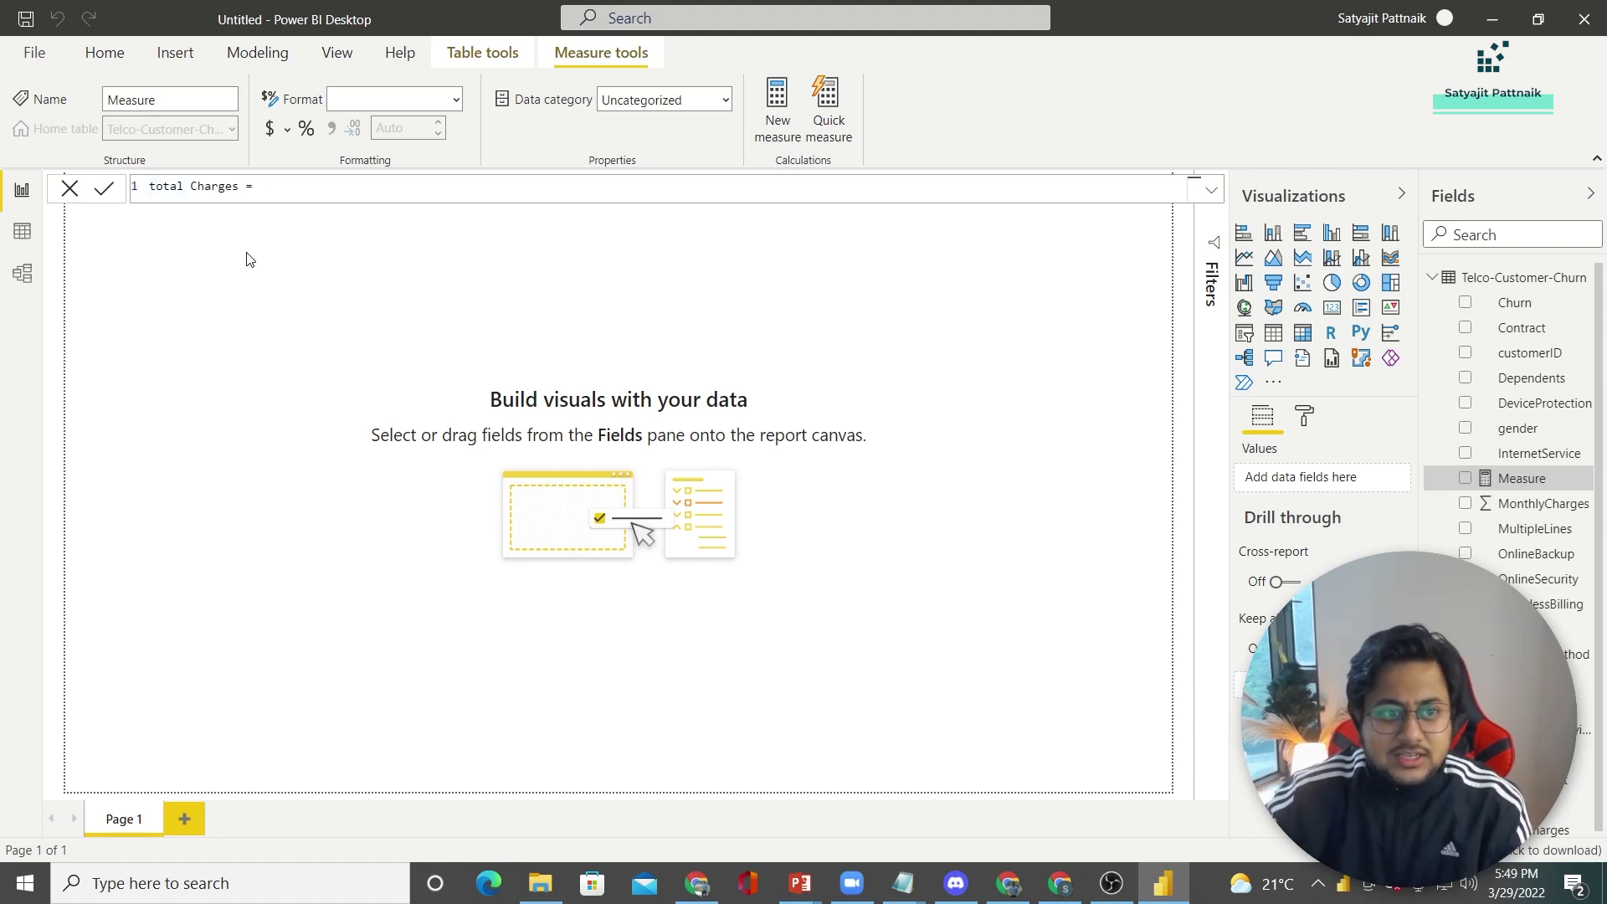
key("BackSpace")
key("Left")
type("MS")
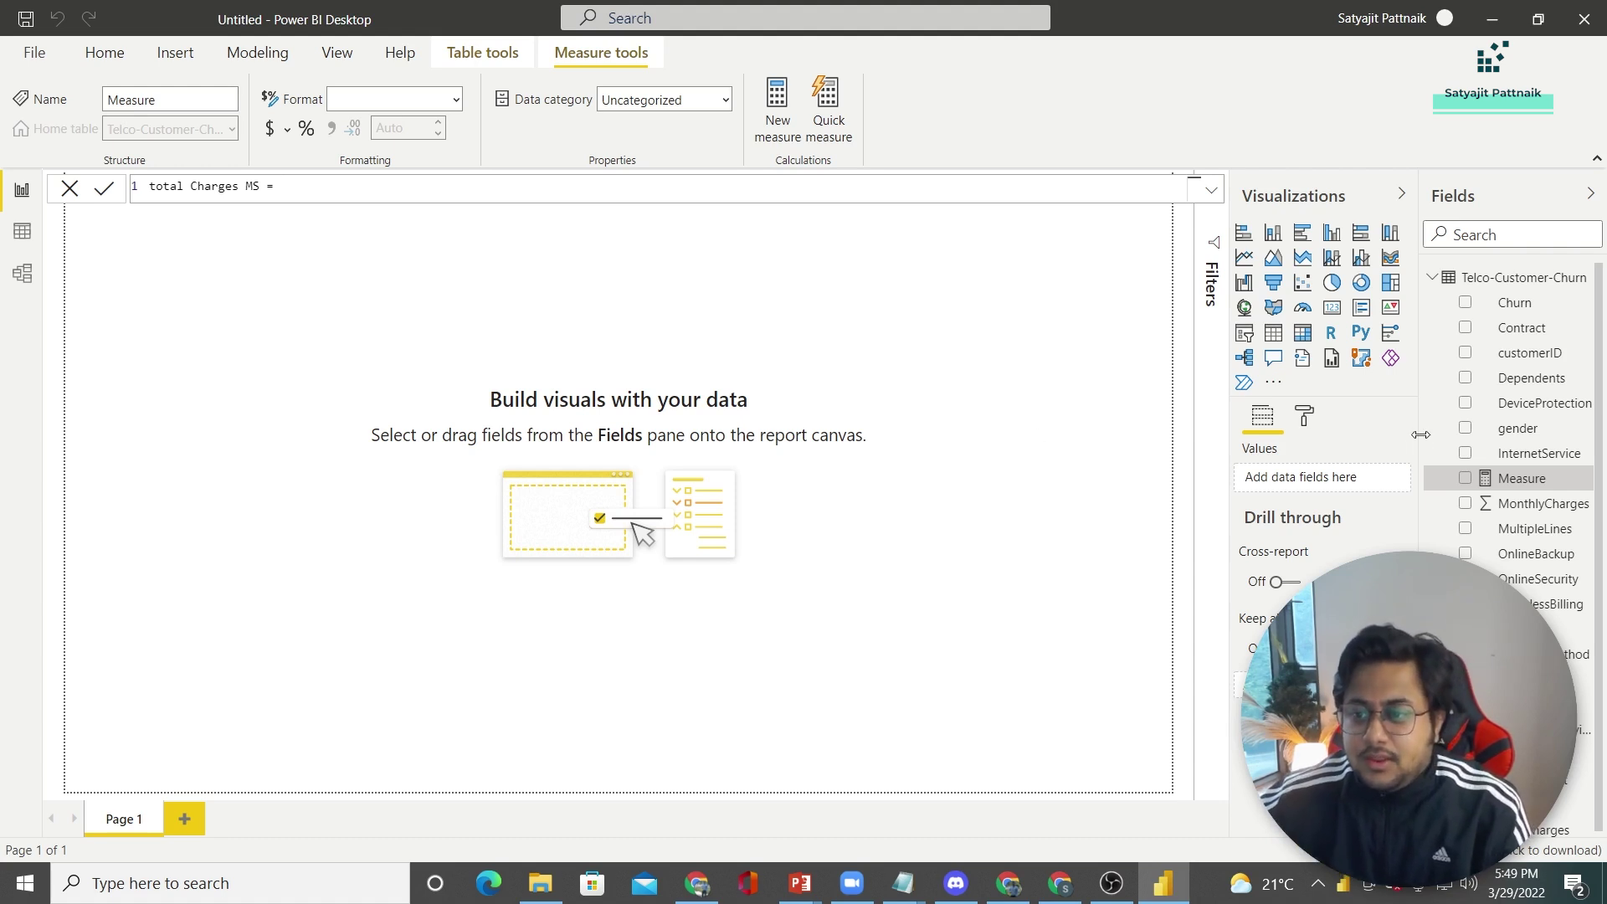
left_click(334, 187)
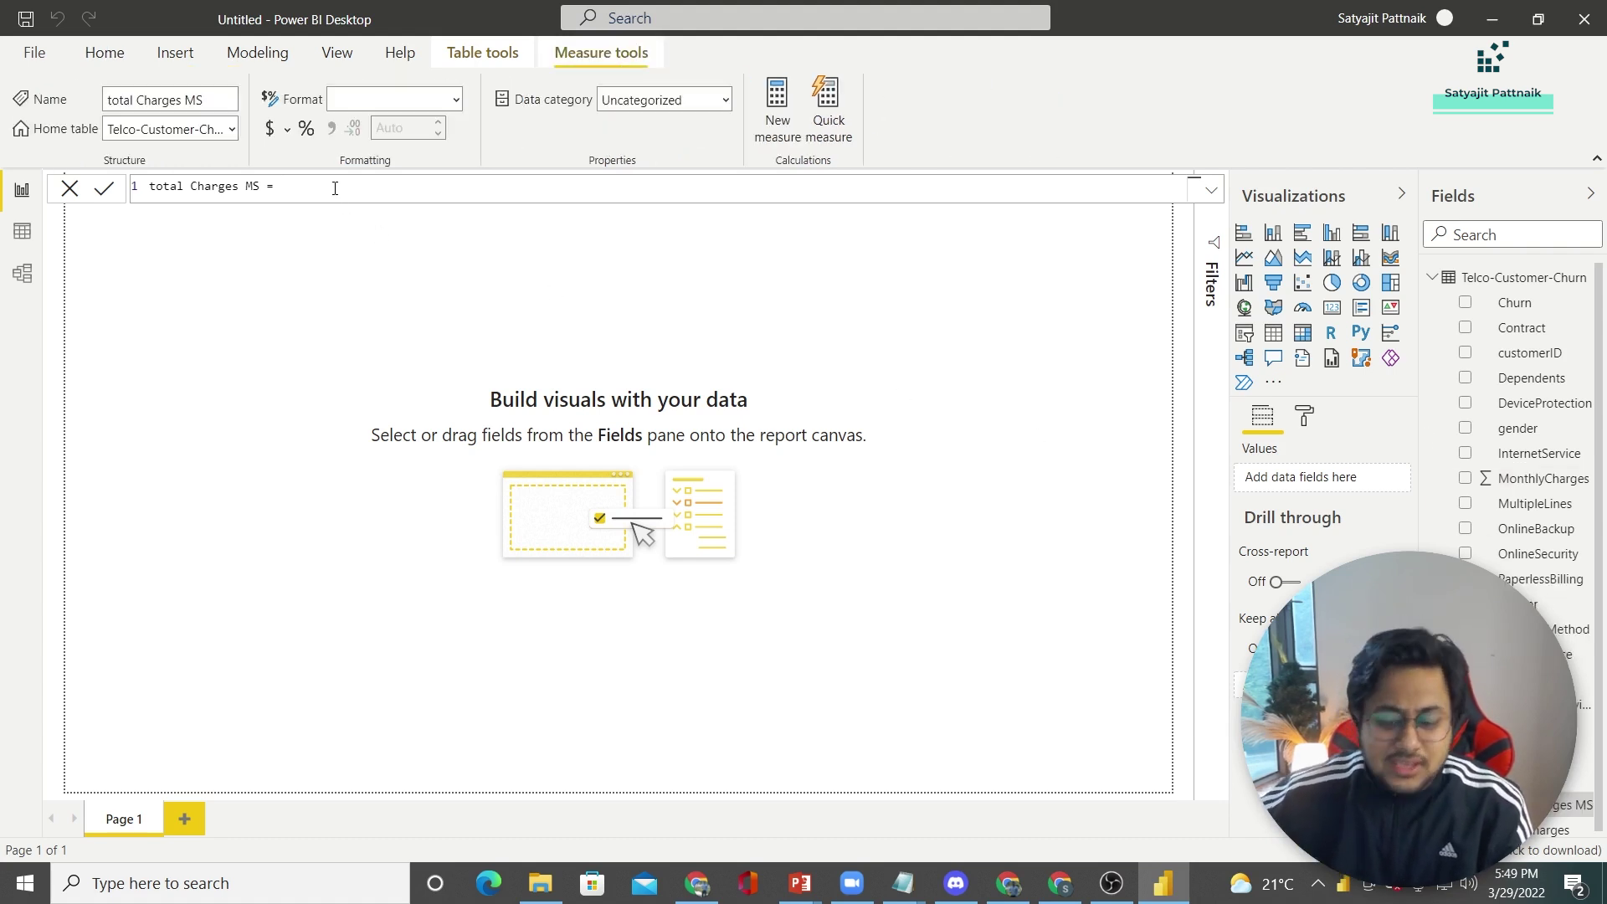
Step: Begin the measure's formula with CALCULATE, using SUM('Telco-Customer-Churn'[TotalCharges]) as its expression
type("CALC")
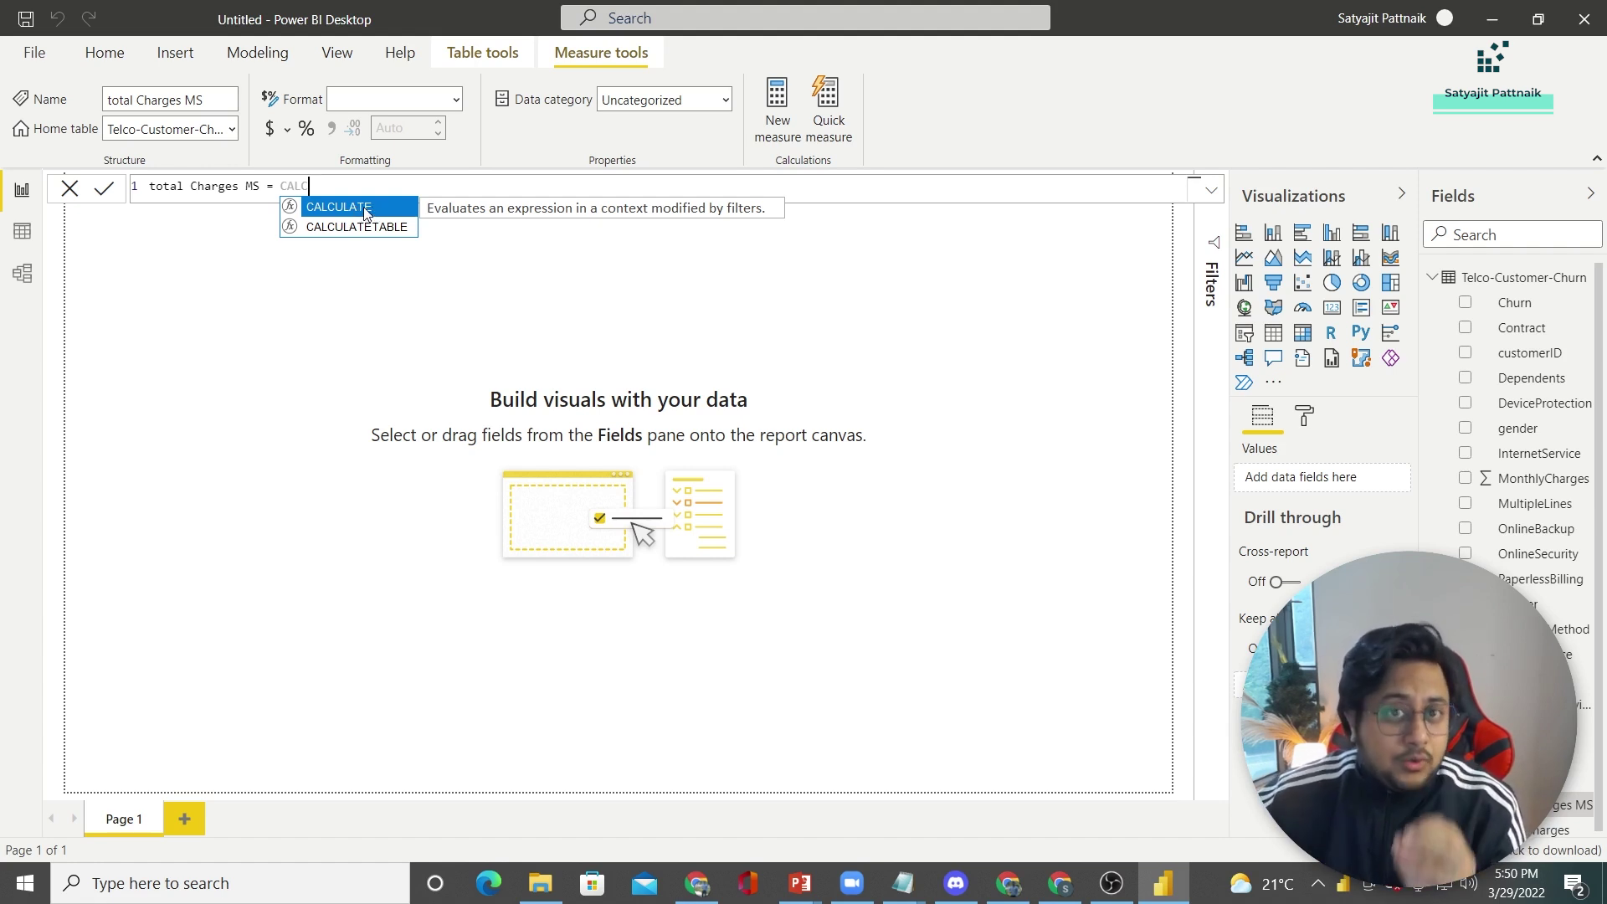
left_click(365, 212)
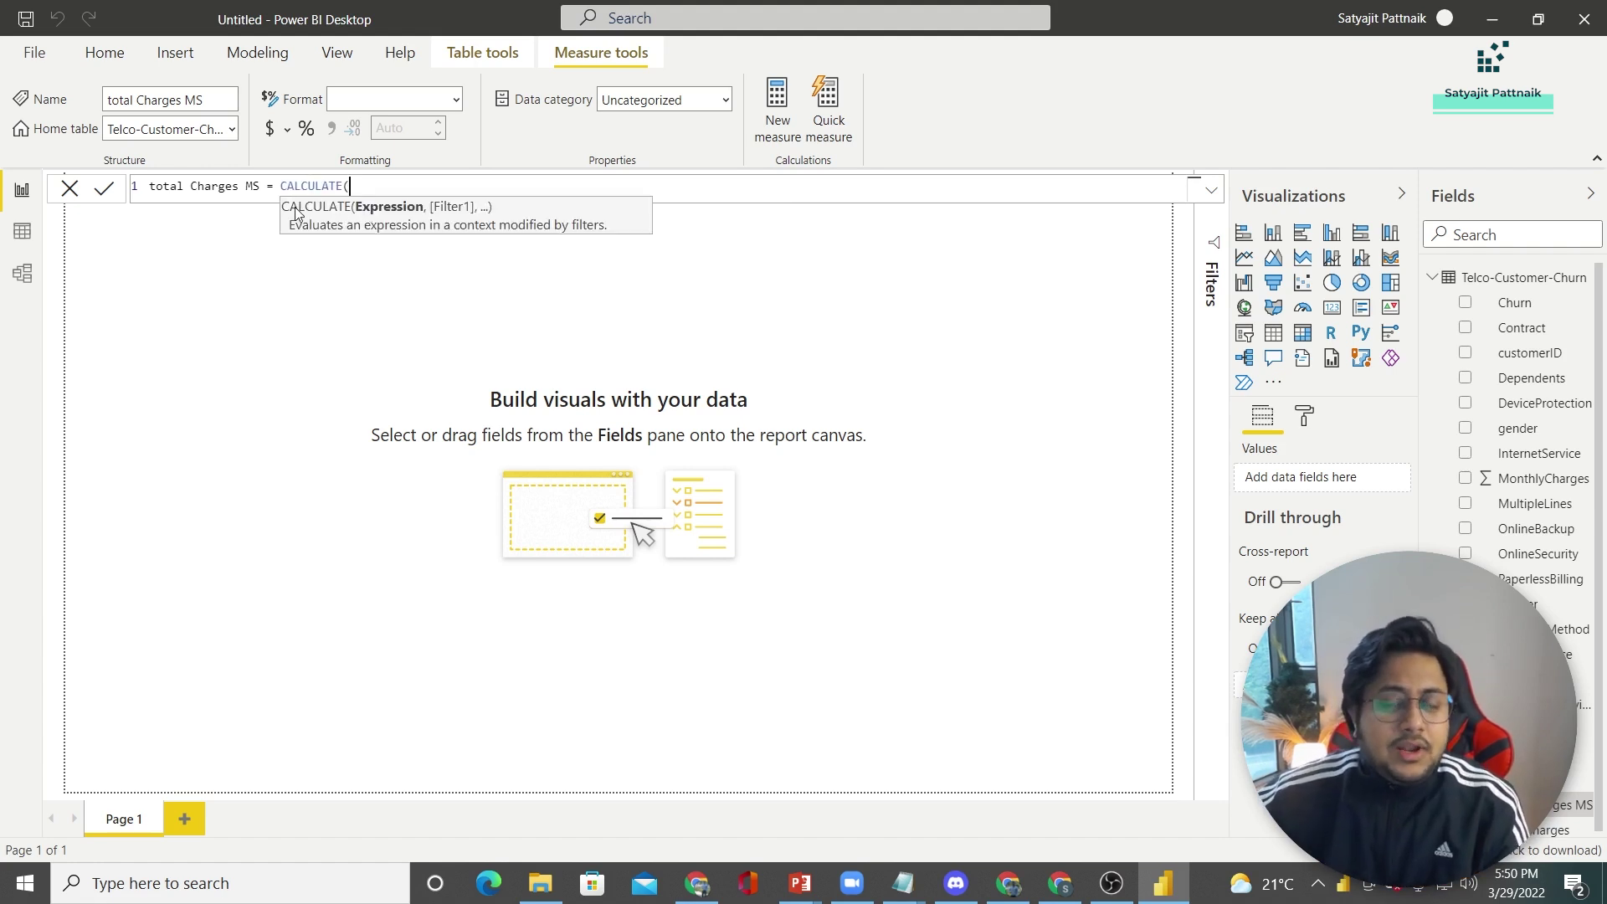
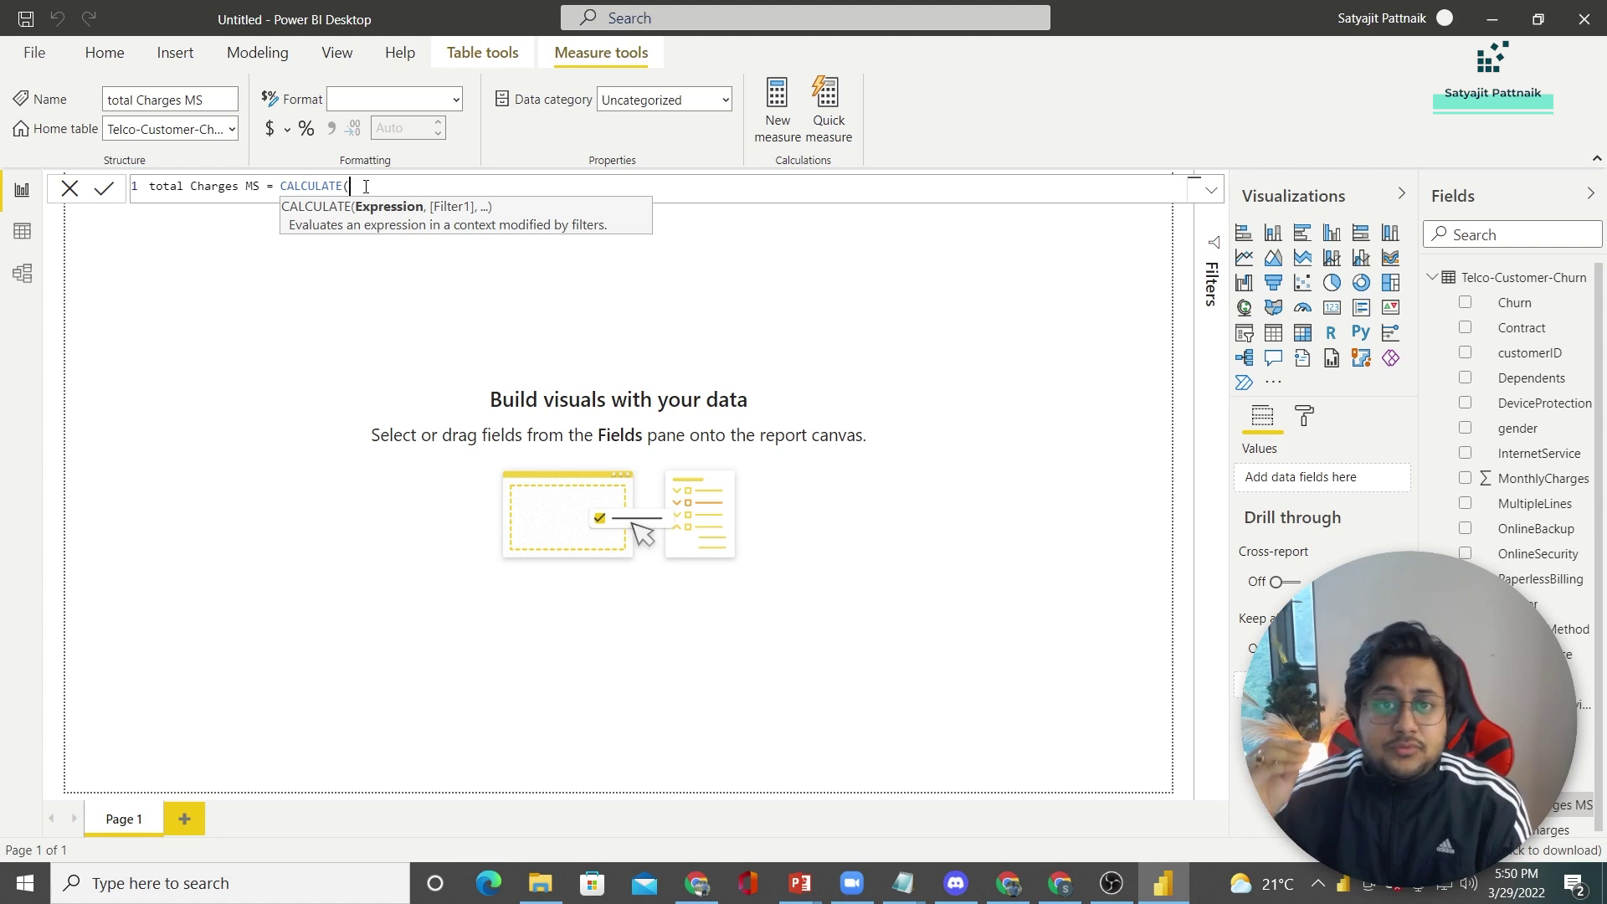
type("SUM")
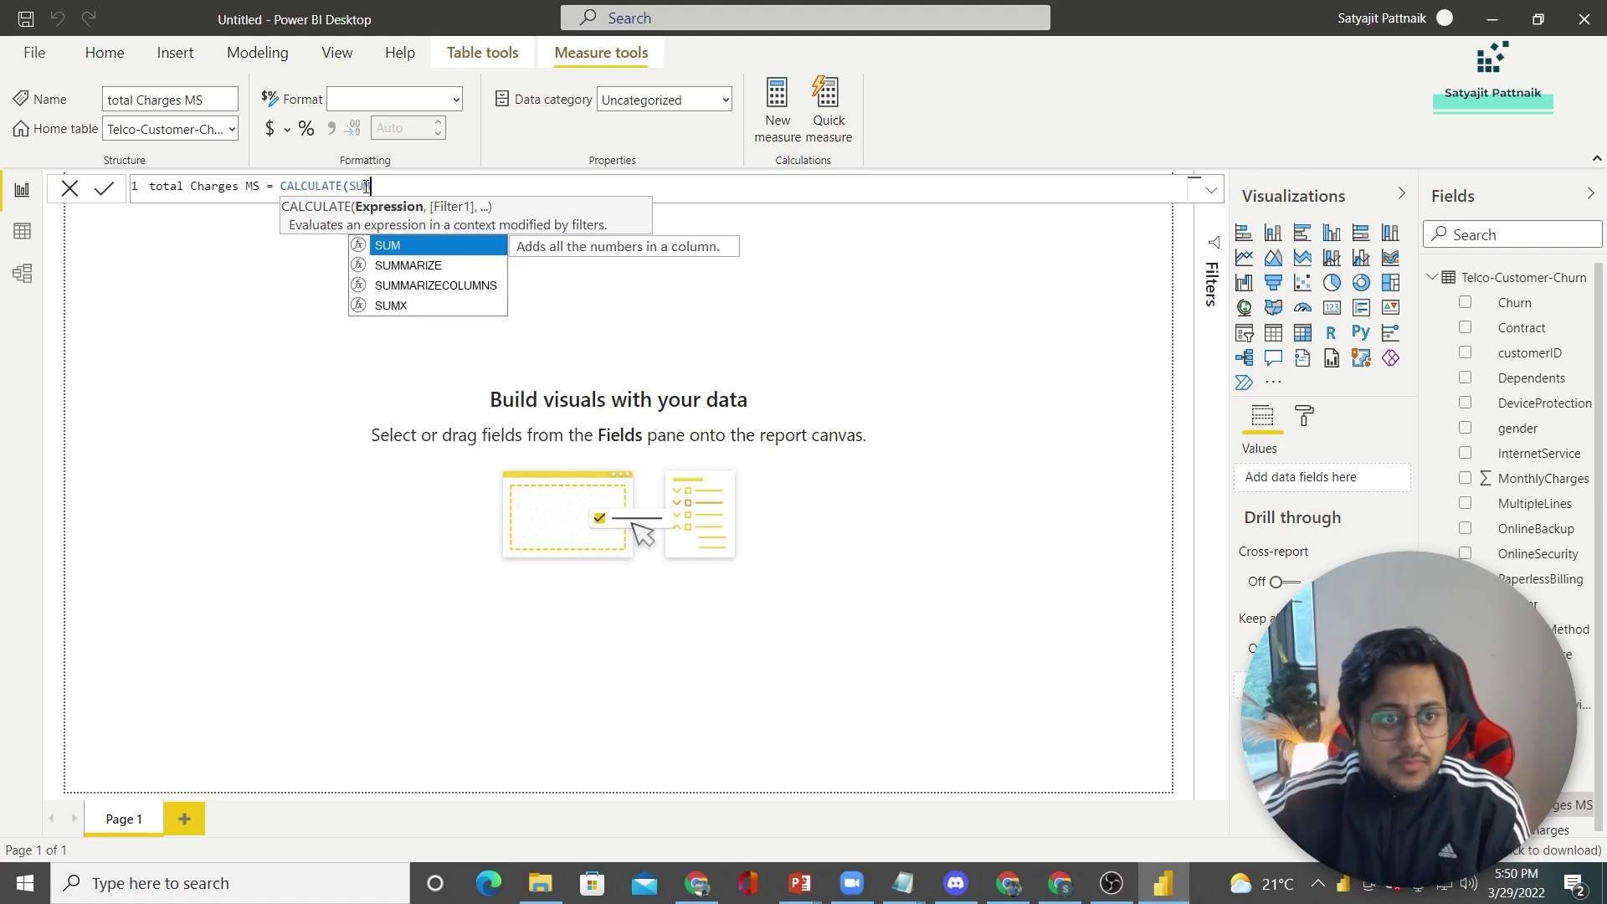
type("(total")
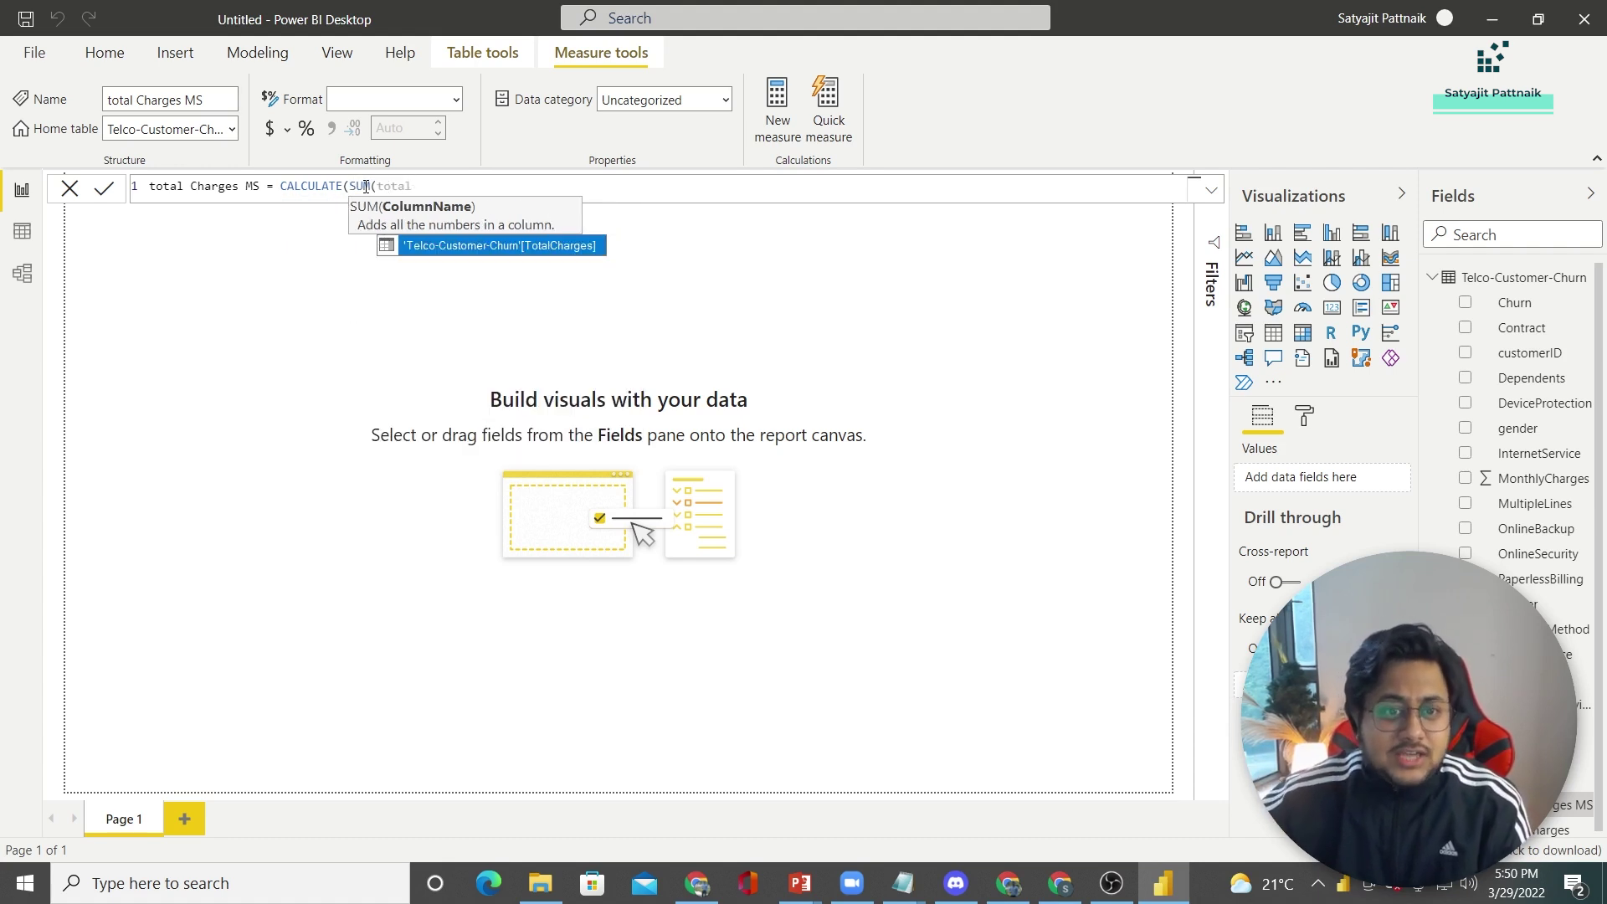
key("Tab")
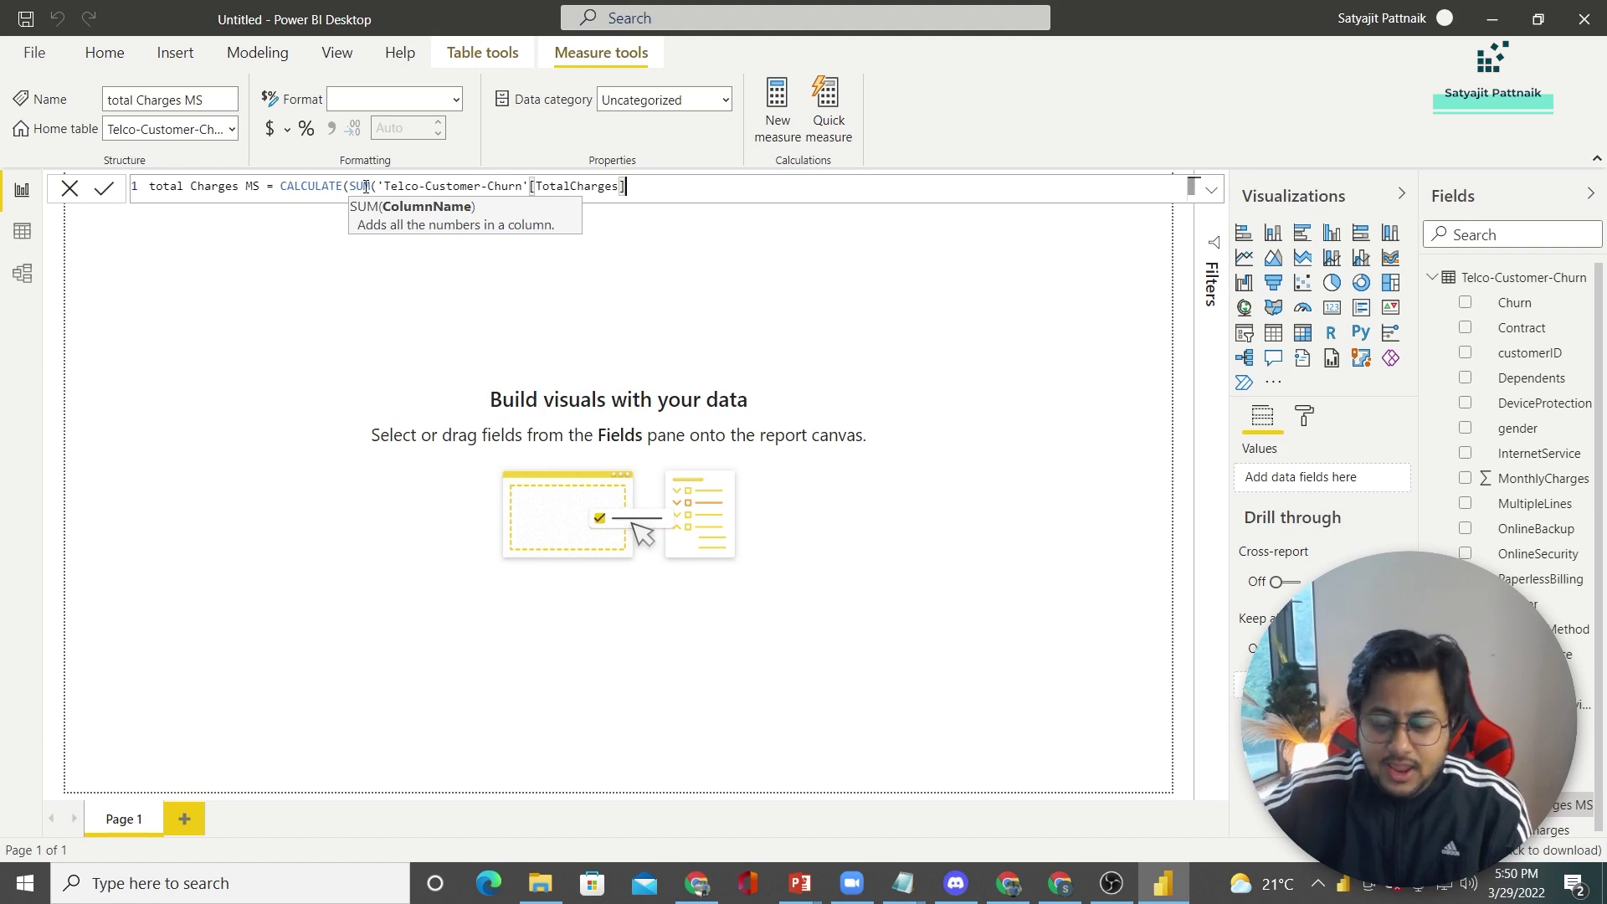
type(")")
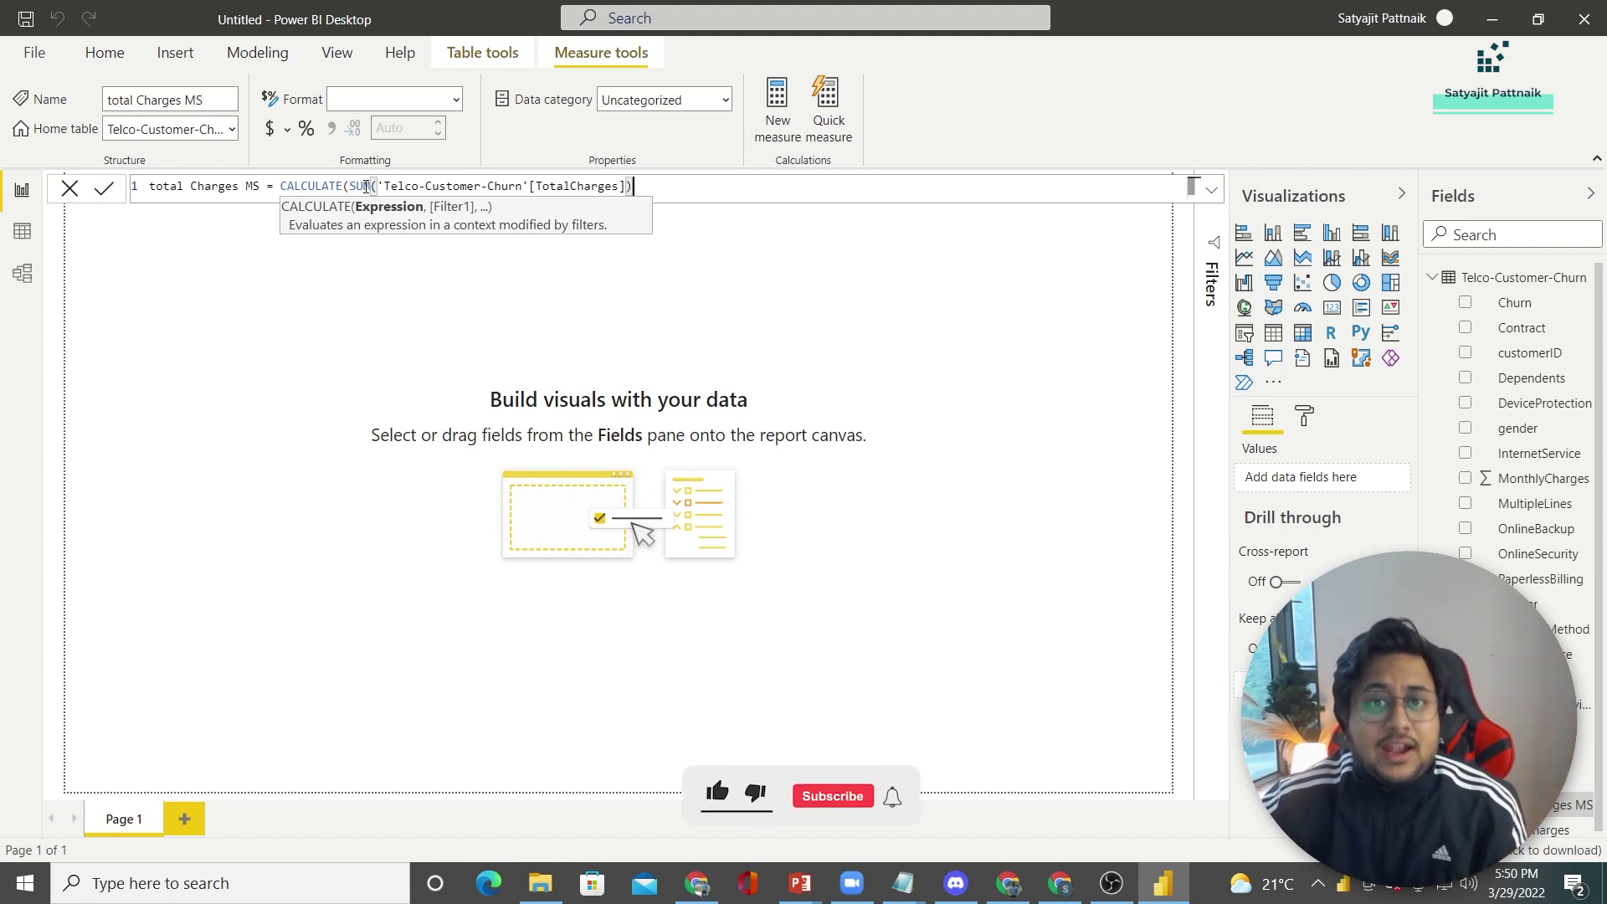
Step: Add the filter 'Telco-Customer-Churn'[gender]=="Male" to the CALCULATE formula, close the parenthesis and commit the measure
type(",")
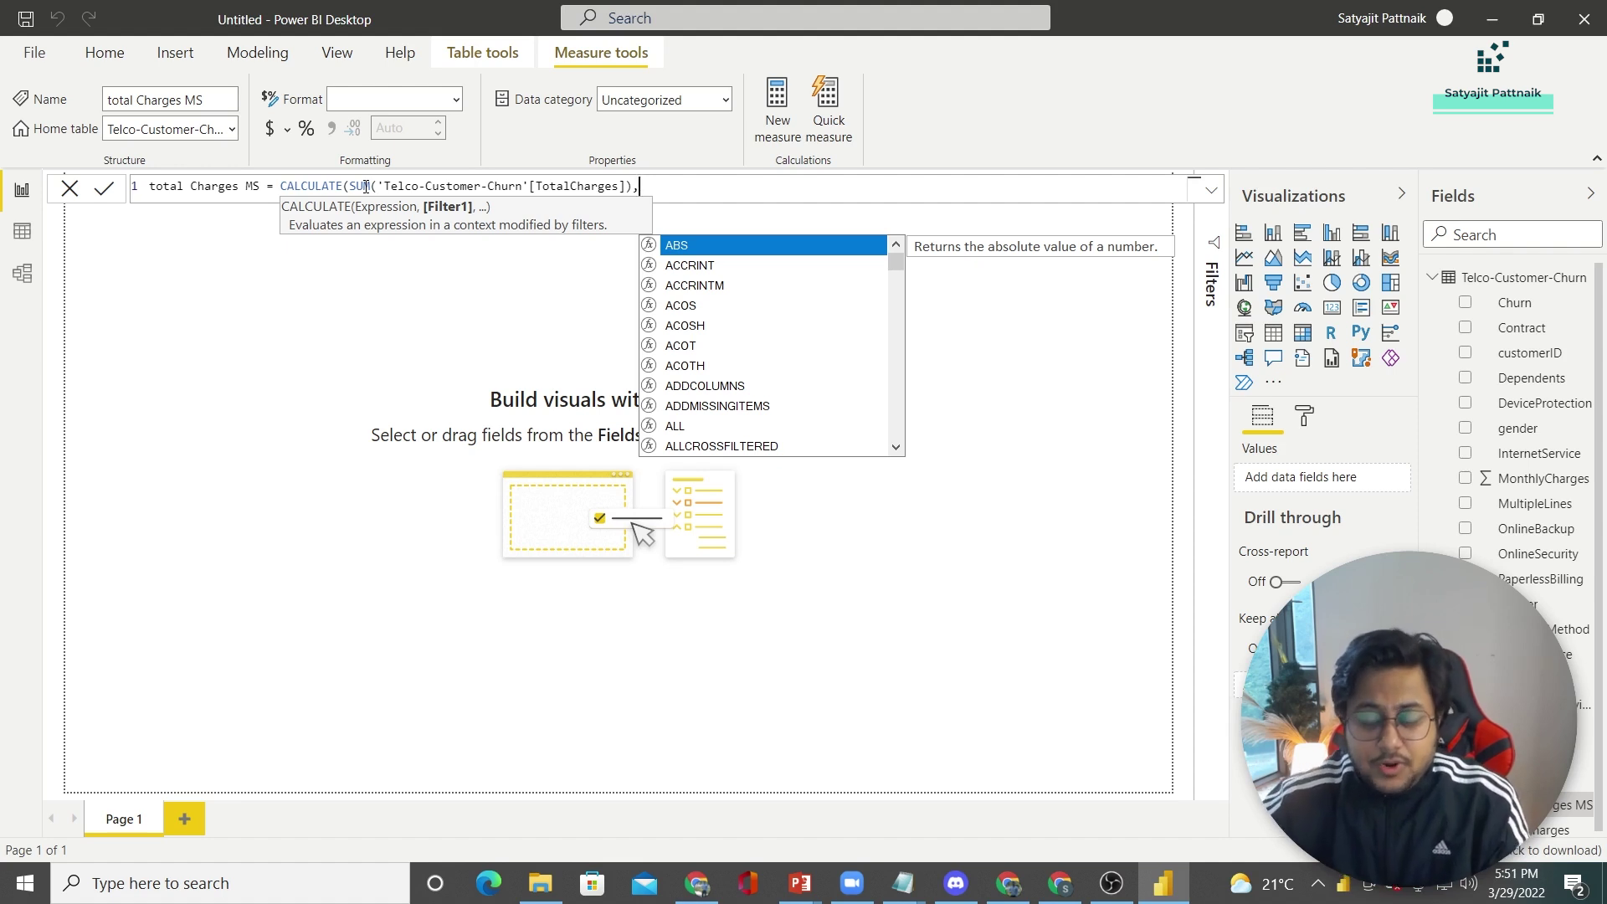
type("'gen")
key("Tab")
type("==\"Ma")
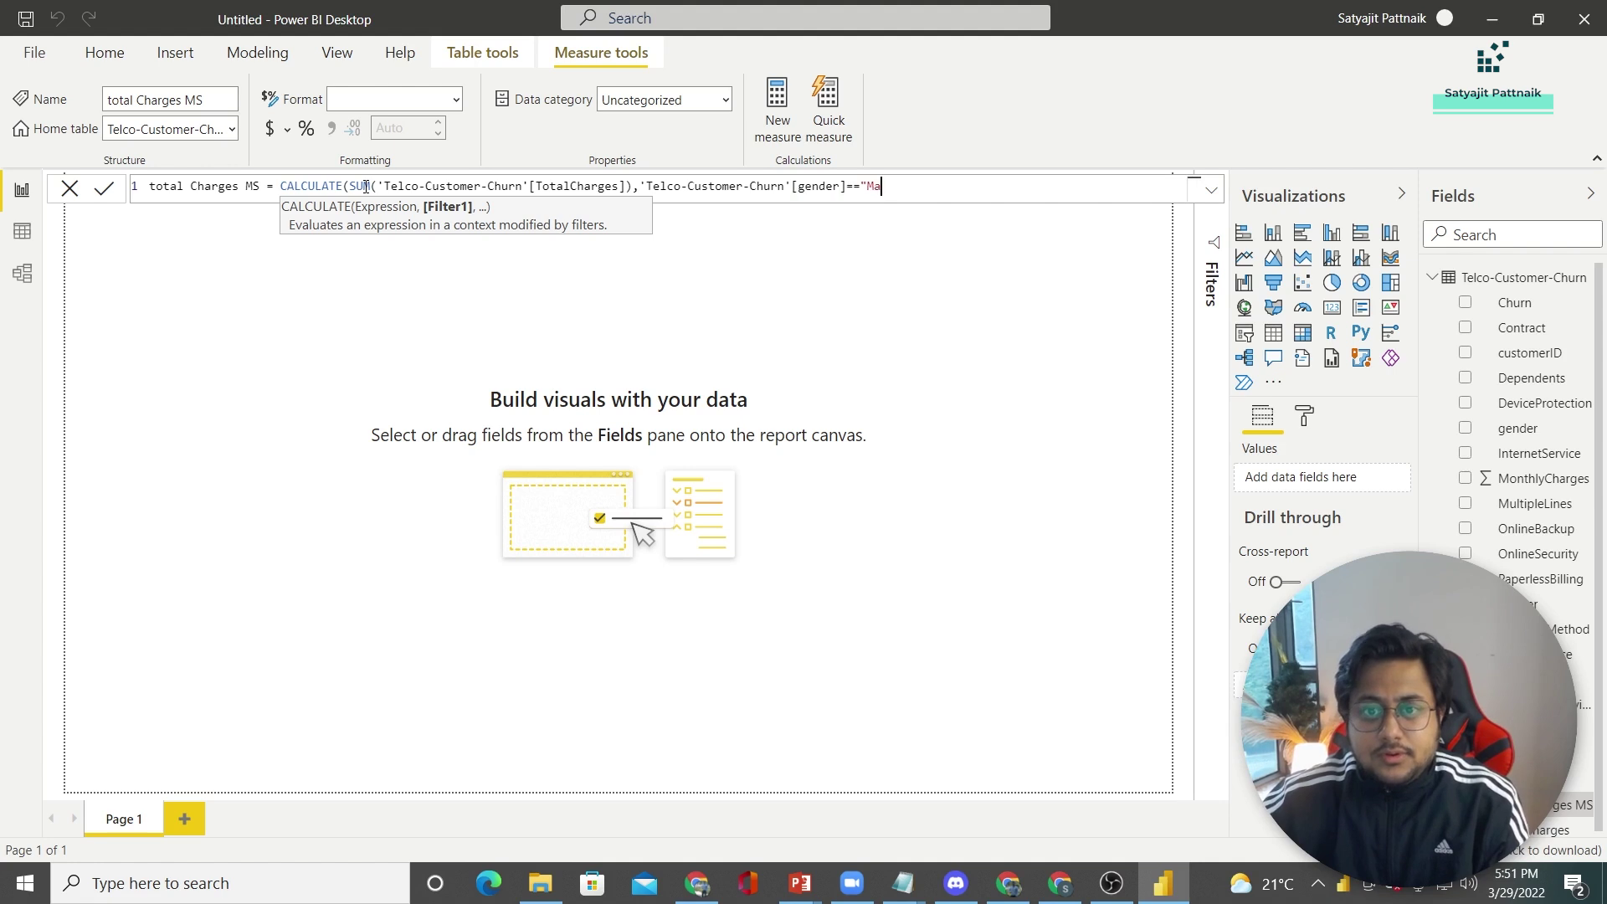
type("le\")")
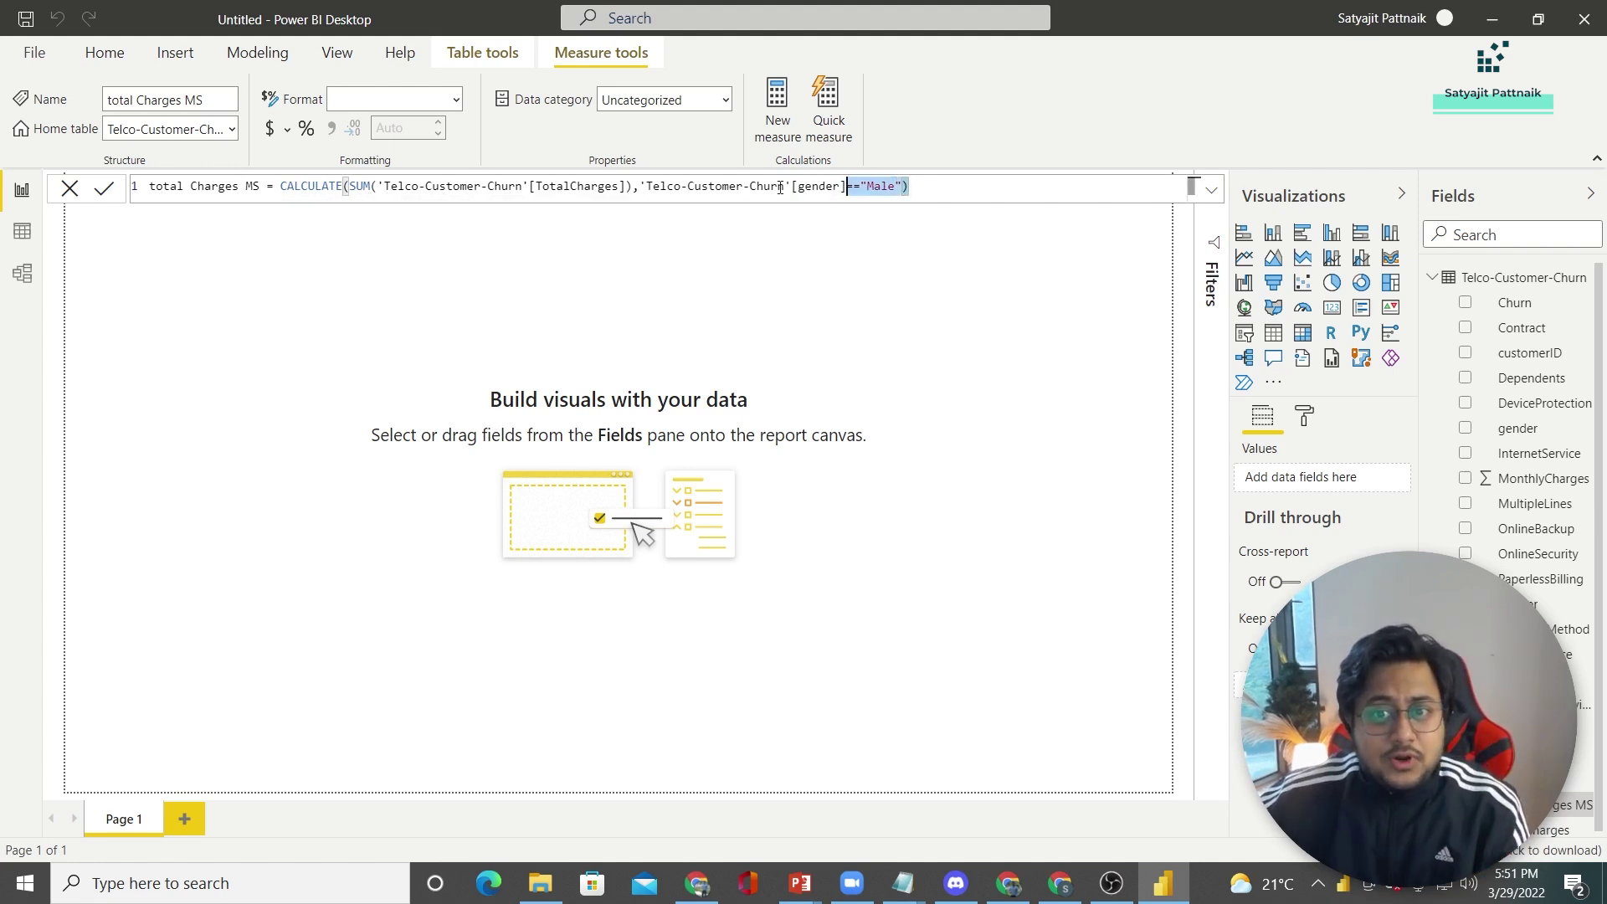
left_click(180, 186, "shift")
left_click(162, 186, "shift")
left_click(147, 185, "shift")
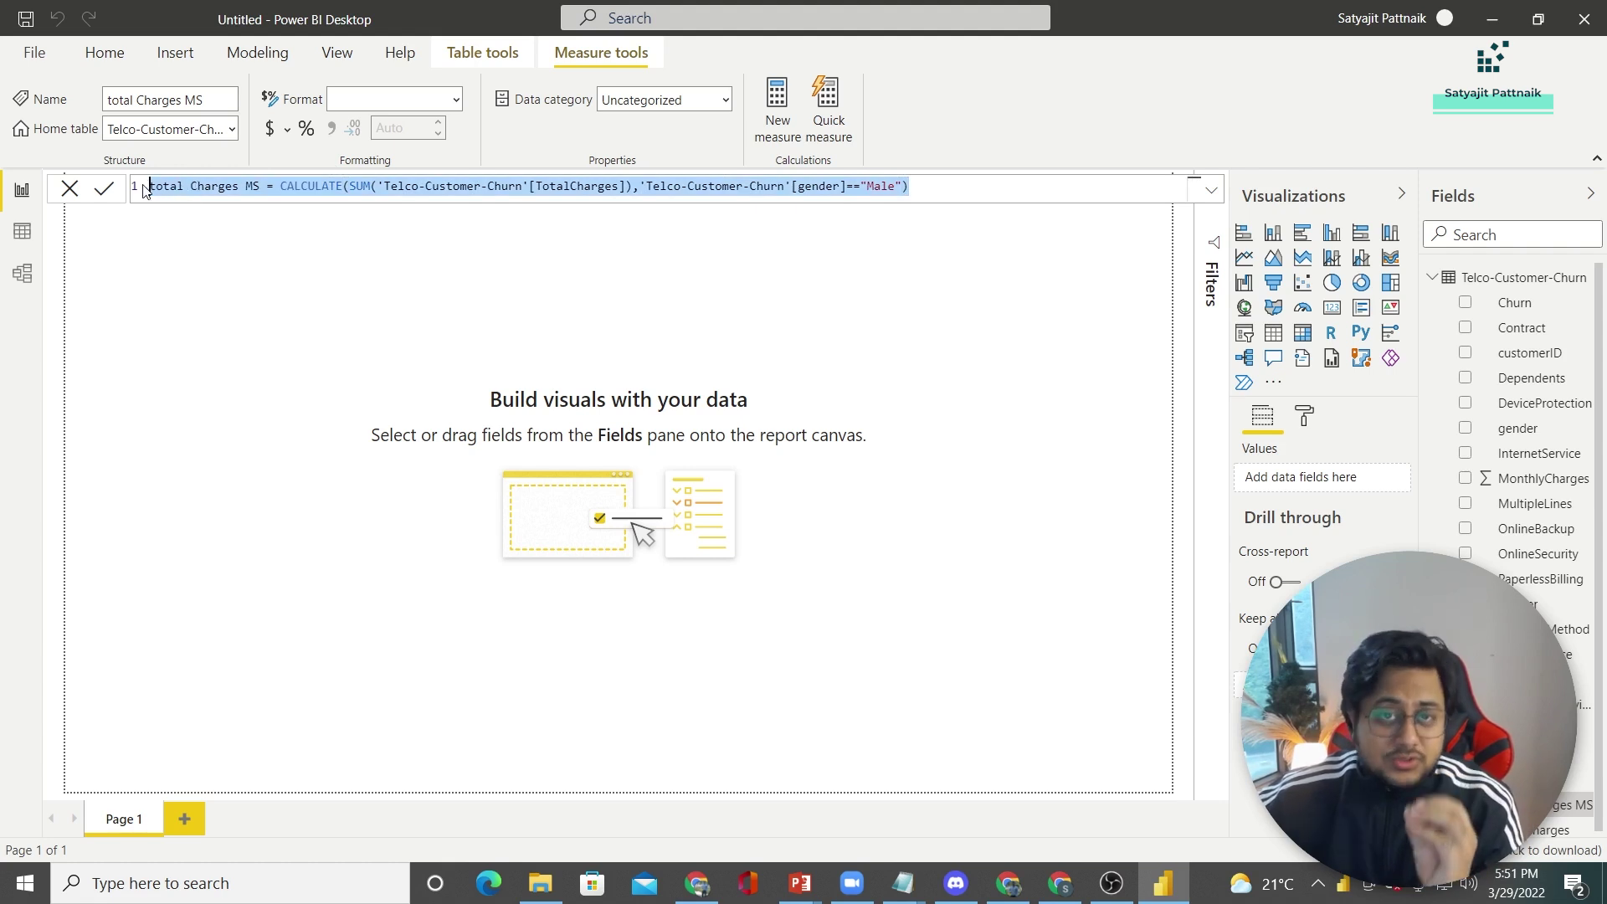
left_click(640, 185)
left_click_drag(640, 185, 898, 189)
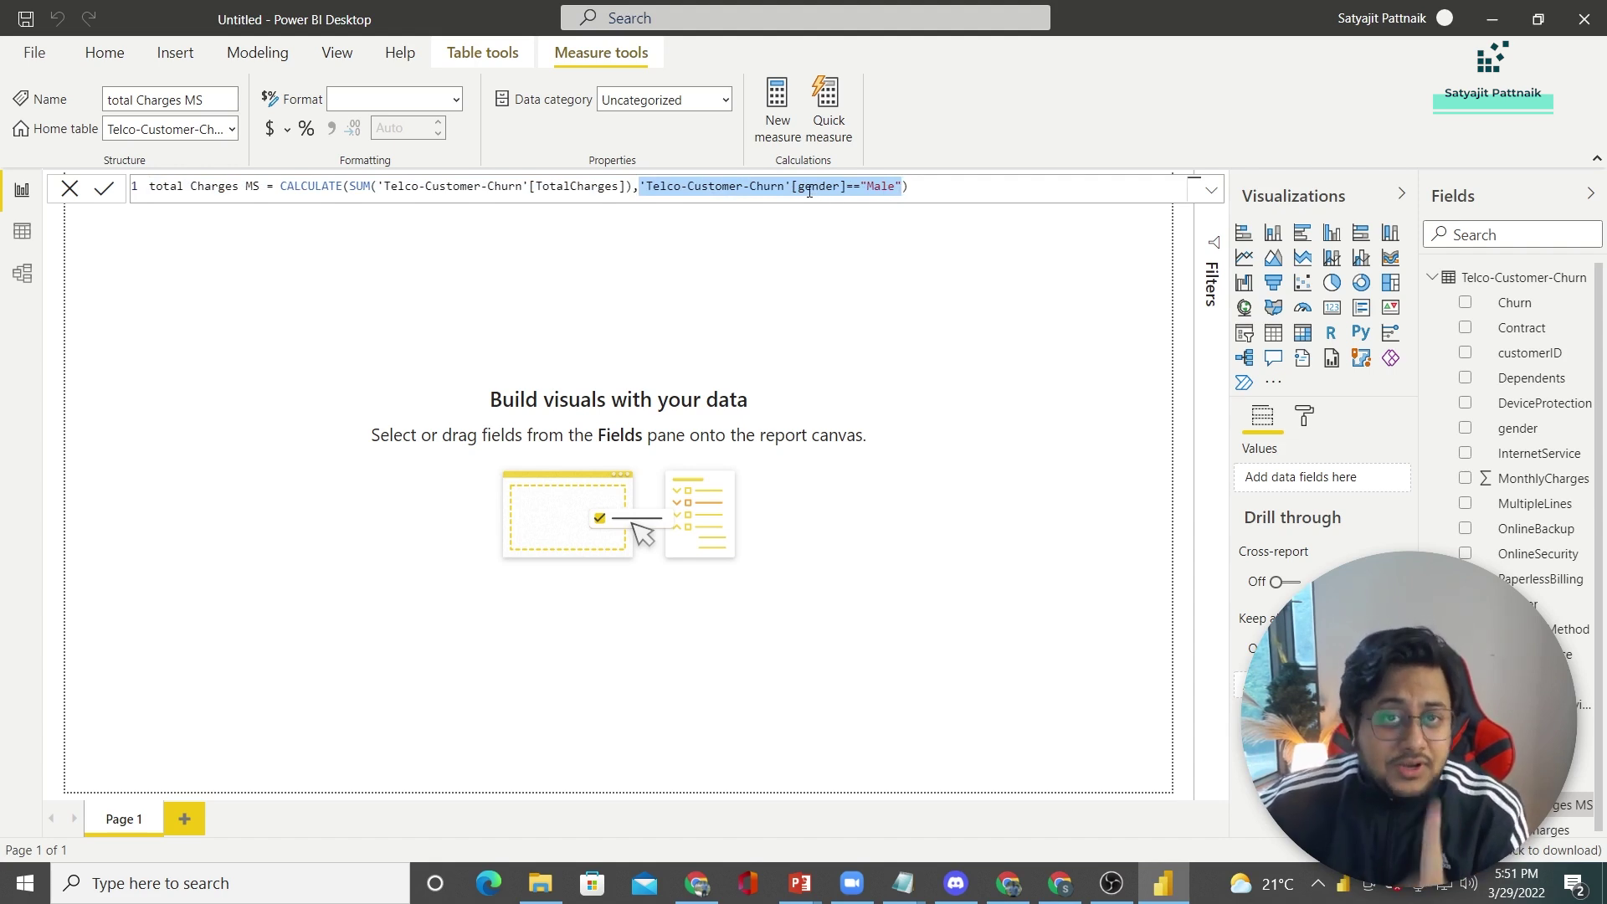
left_click(656, 191)
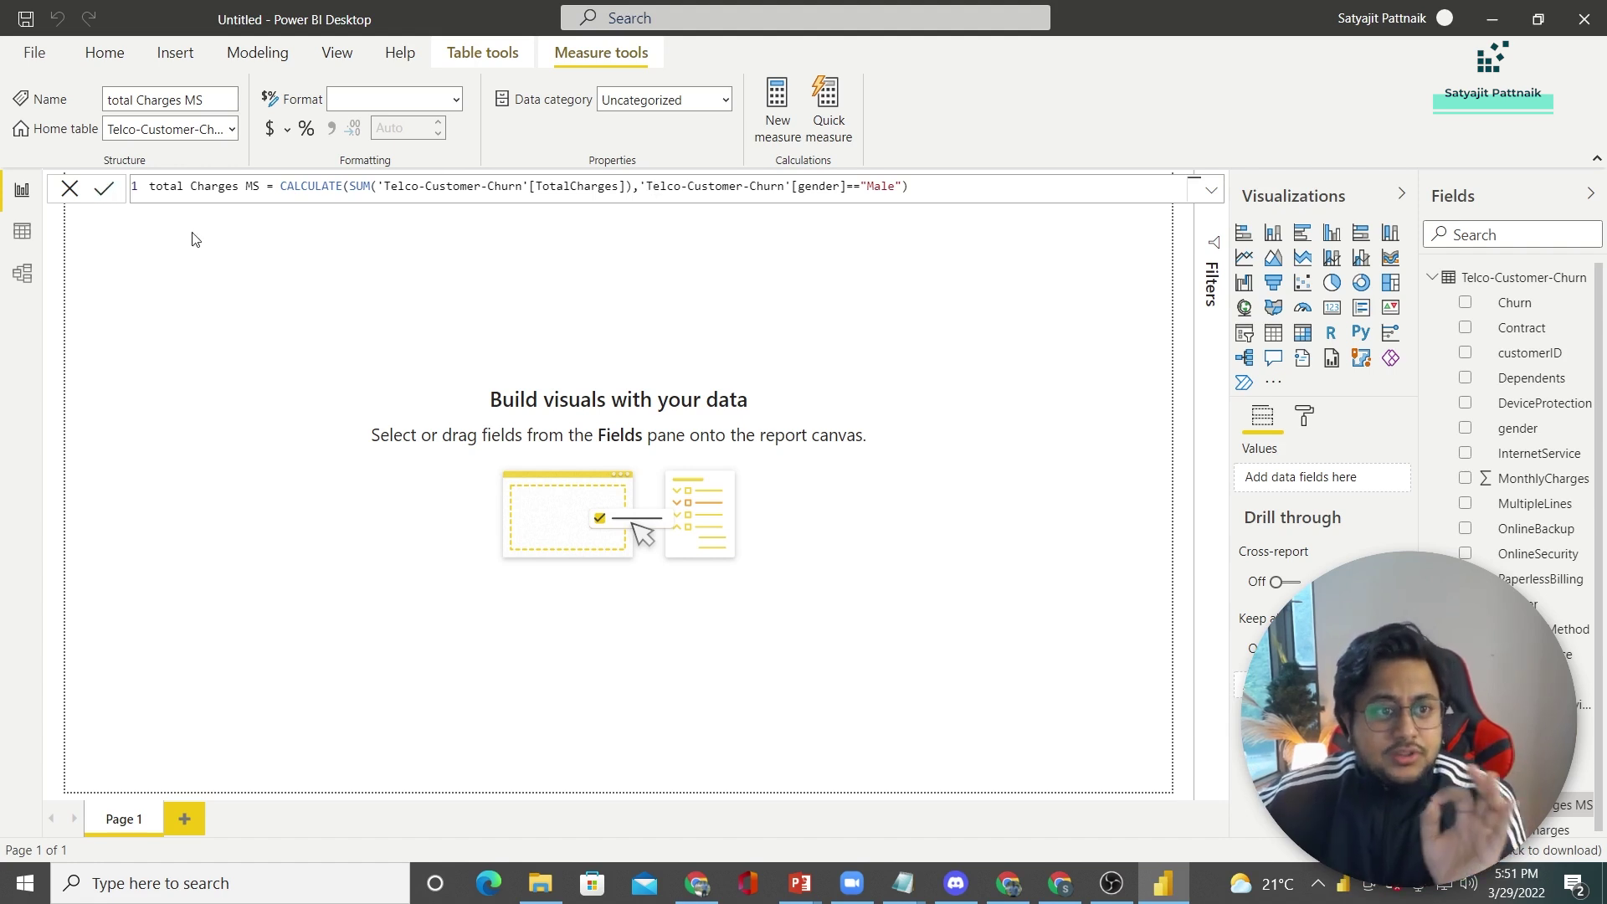
key("Return")
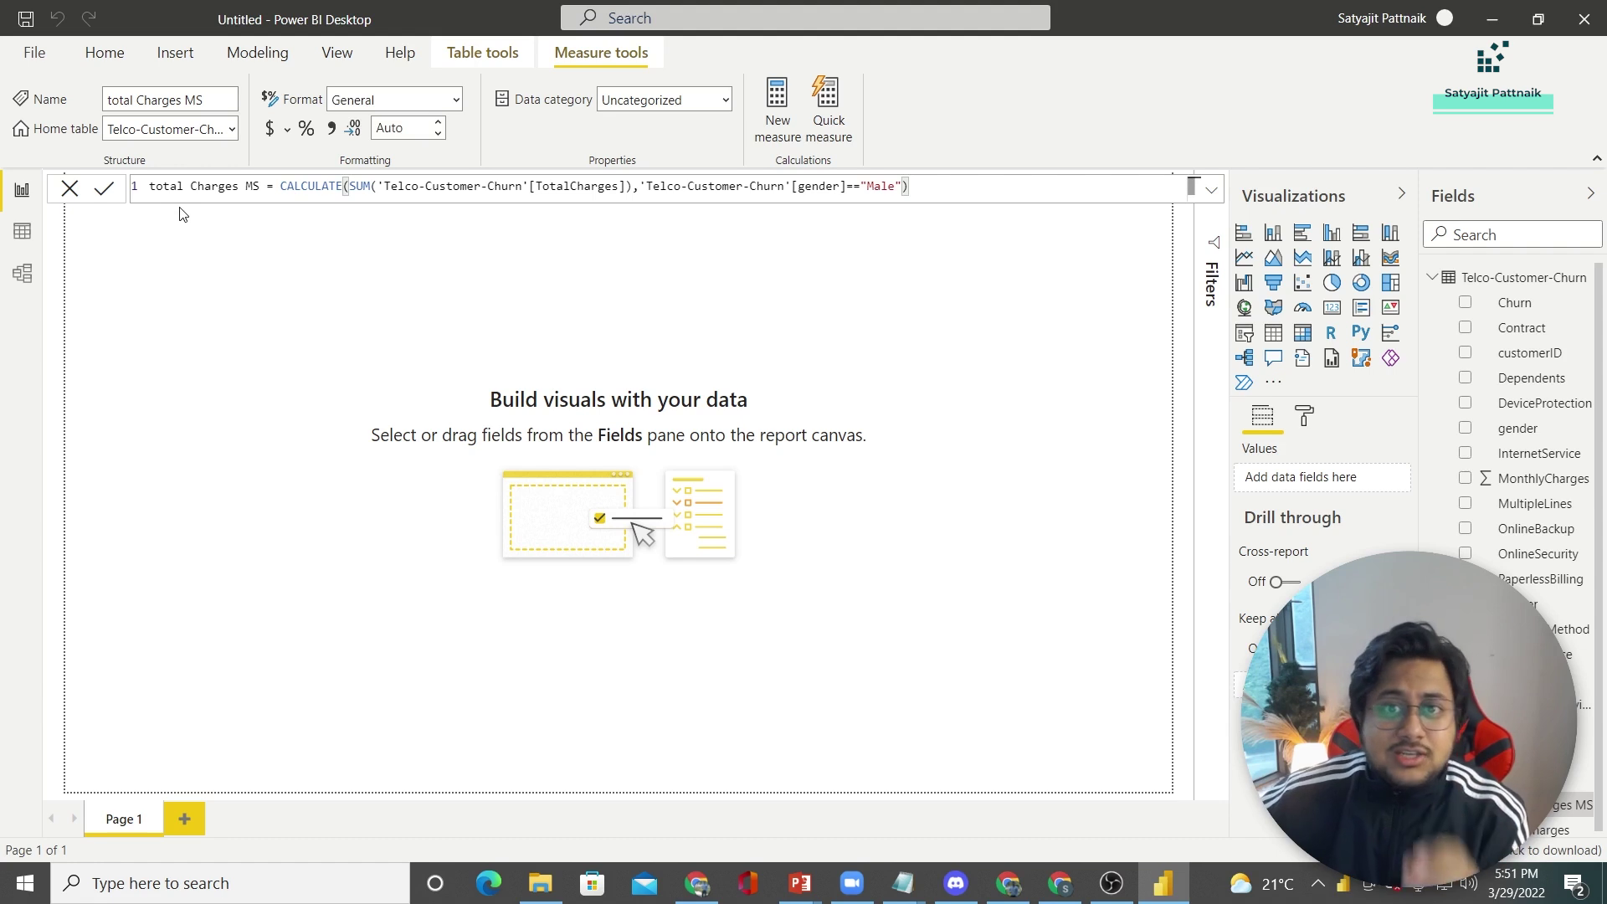
Step: Add a card visual to the empty report page and fill it with the total Charges MS measure
left_click(369, 314)
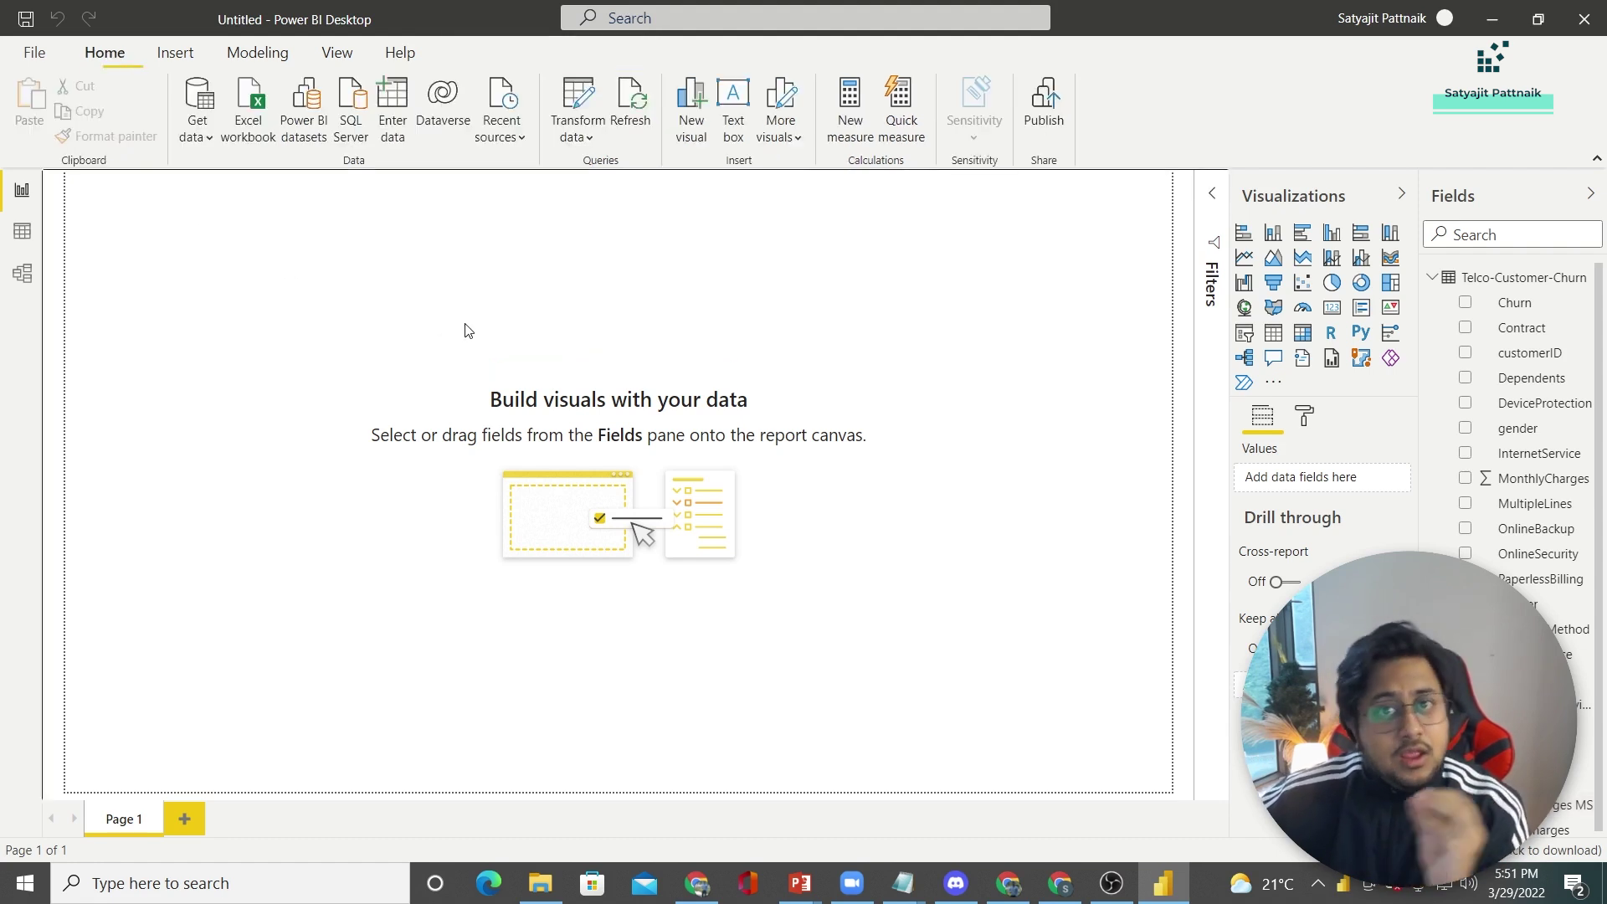
left_click(1331, 307)
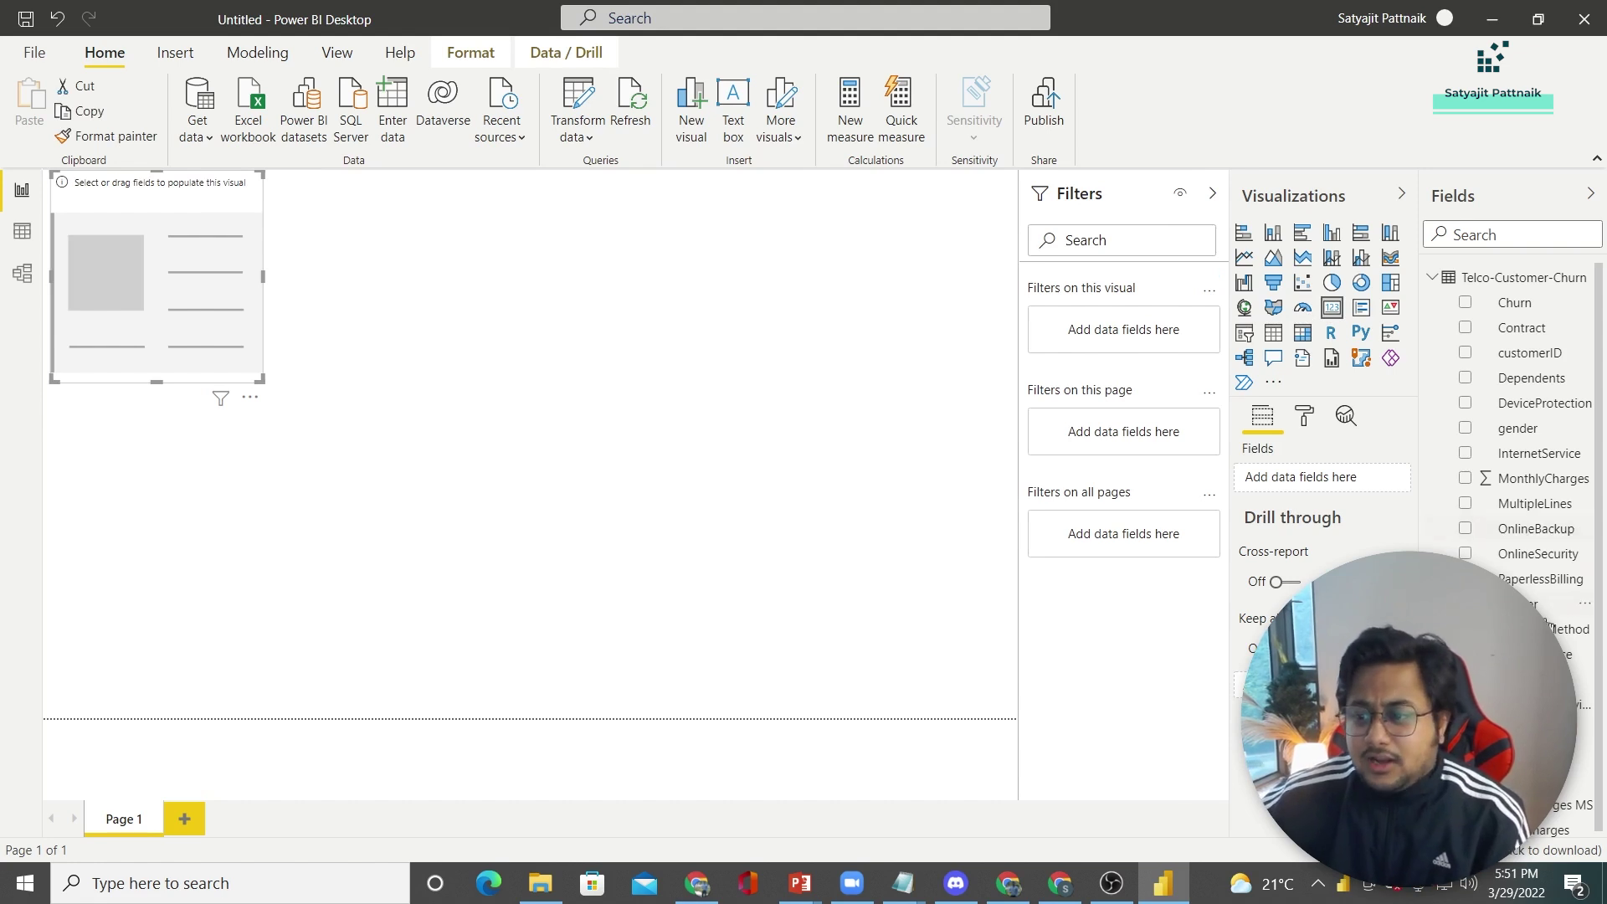
left_click_drag(1548, 805, 1318, 494)
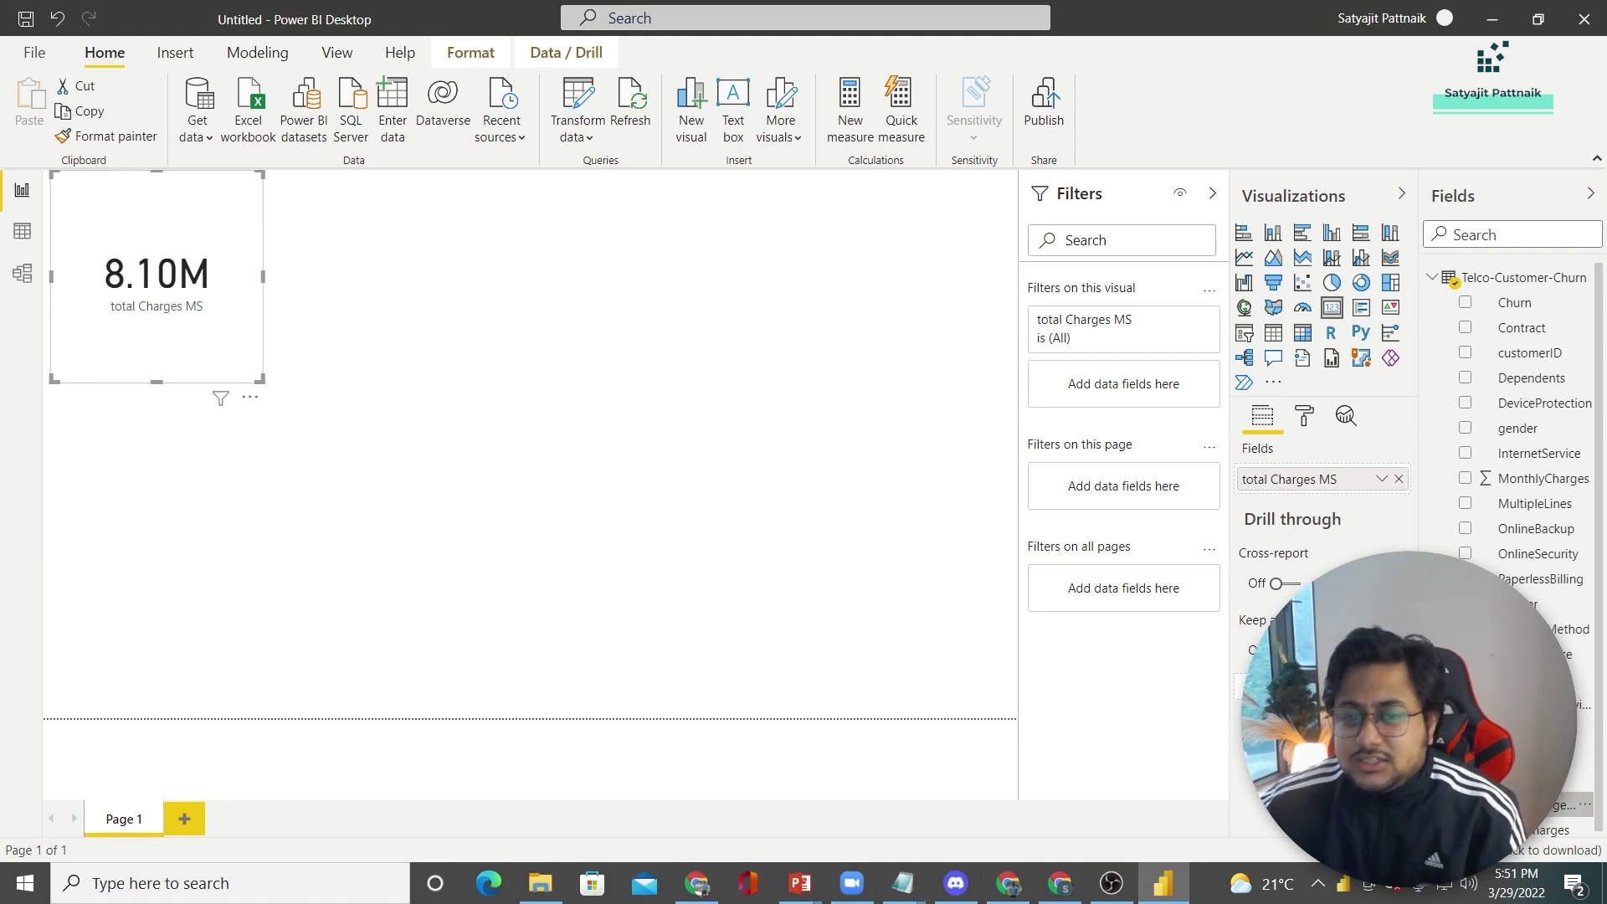
Step: Copy the total Charges MS formula into a new measure and name it "total Charges F MS"
left_click(1559, 804)
key("ctrl+a")
key("ctrl+c")
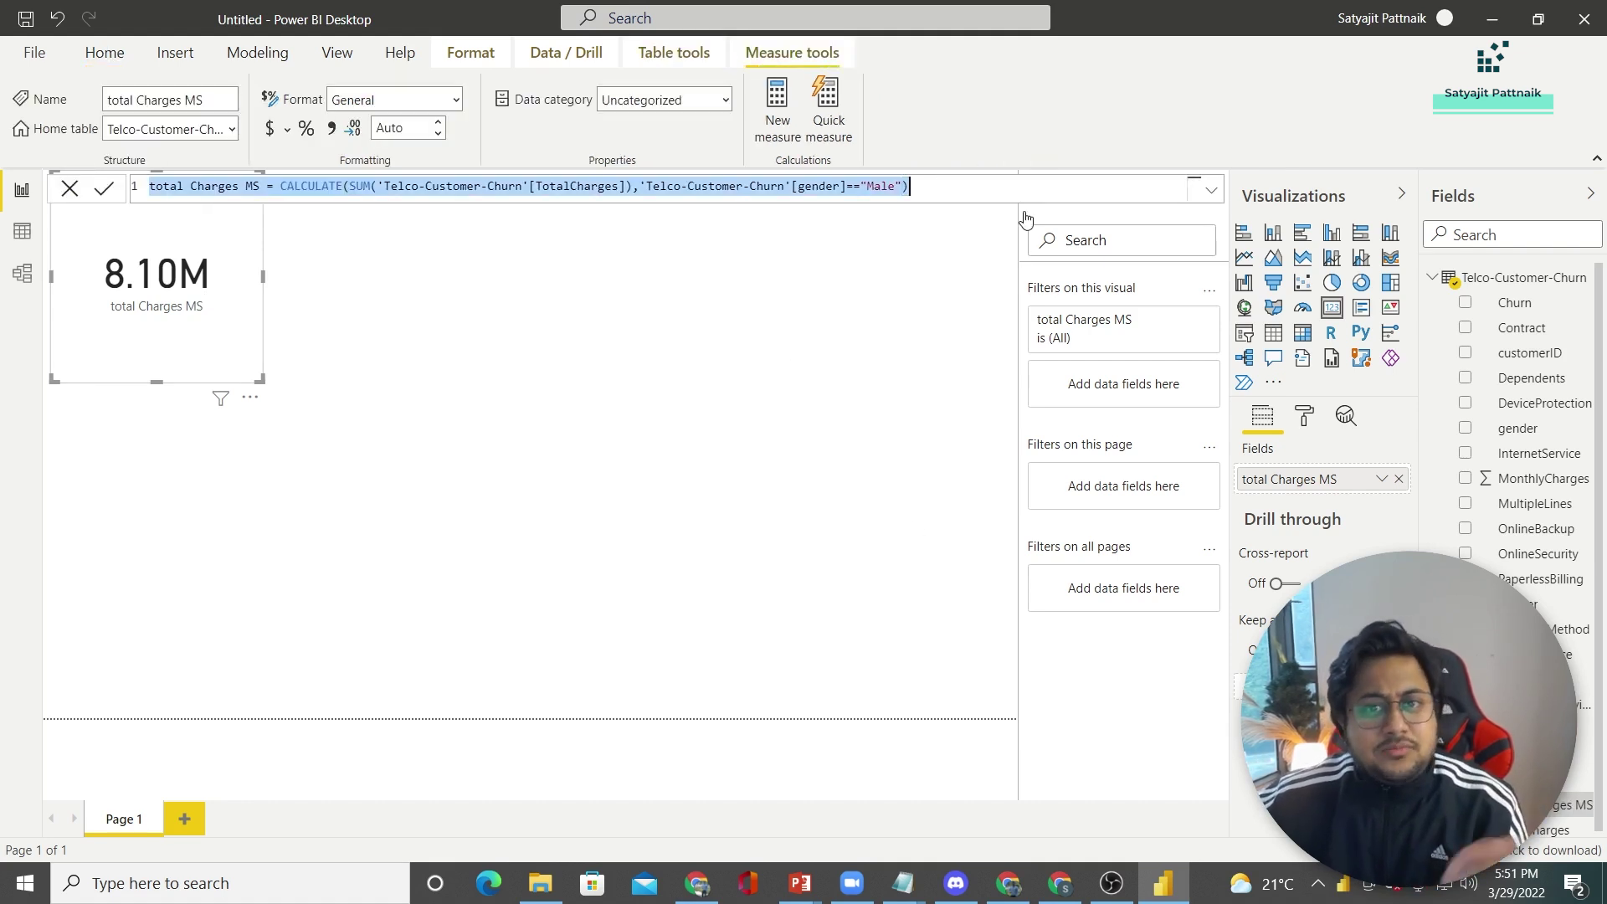
left_click(1584, 277)
key("Escape")
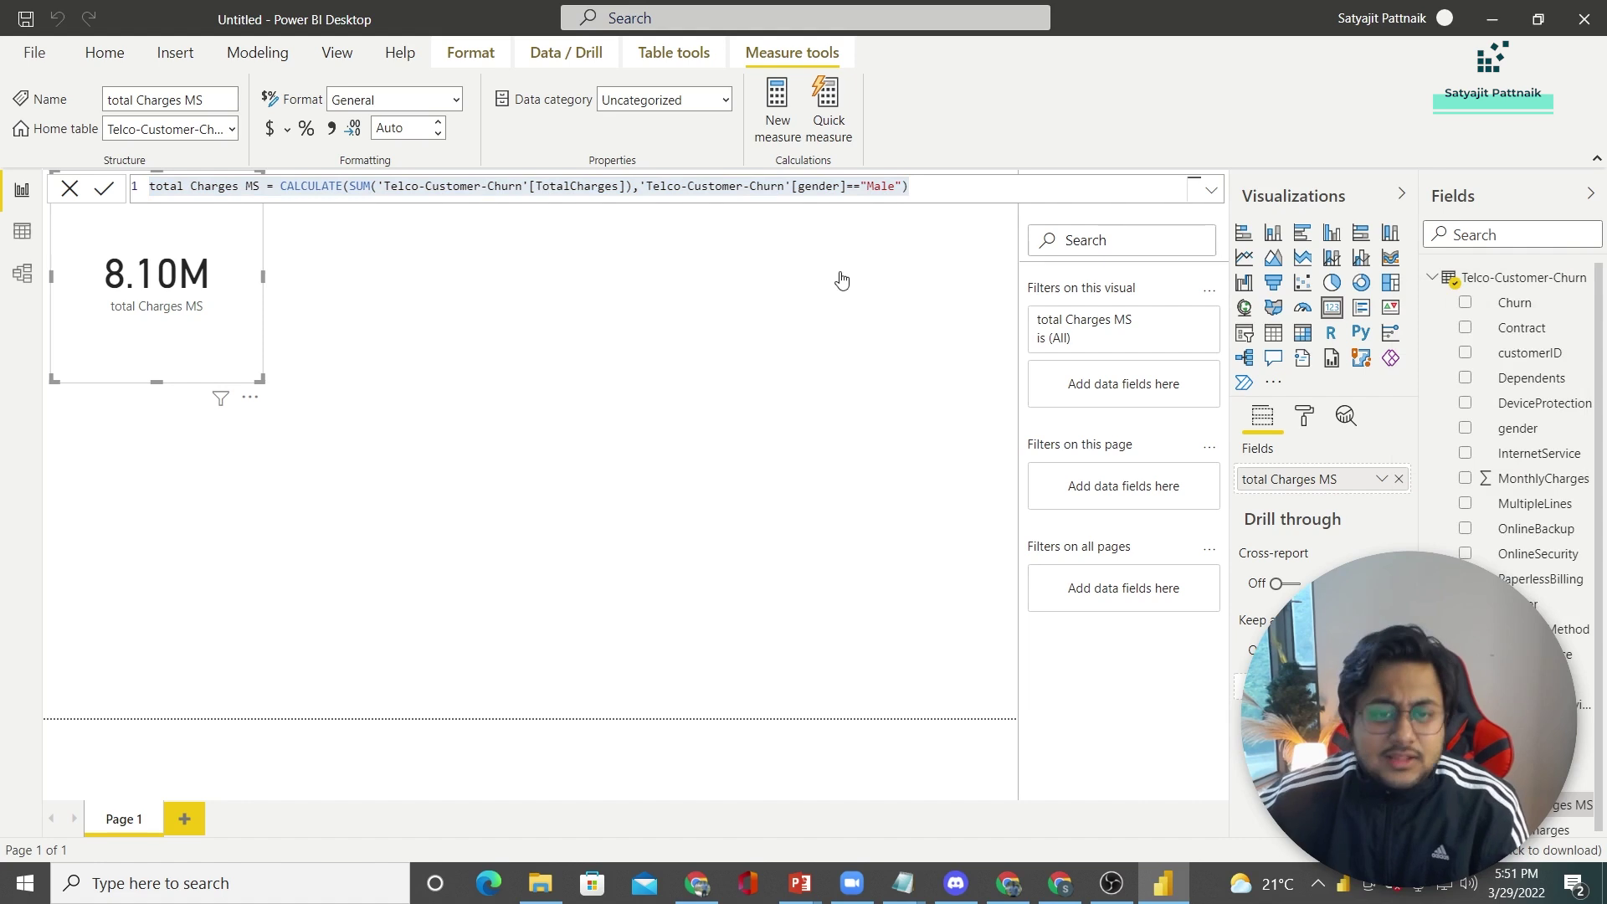
left_click(777, 109)
key("ctrl+a")
key("ctrl+v")
double_click(251, 186)
type("F MS")
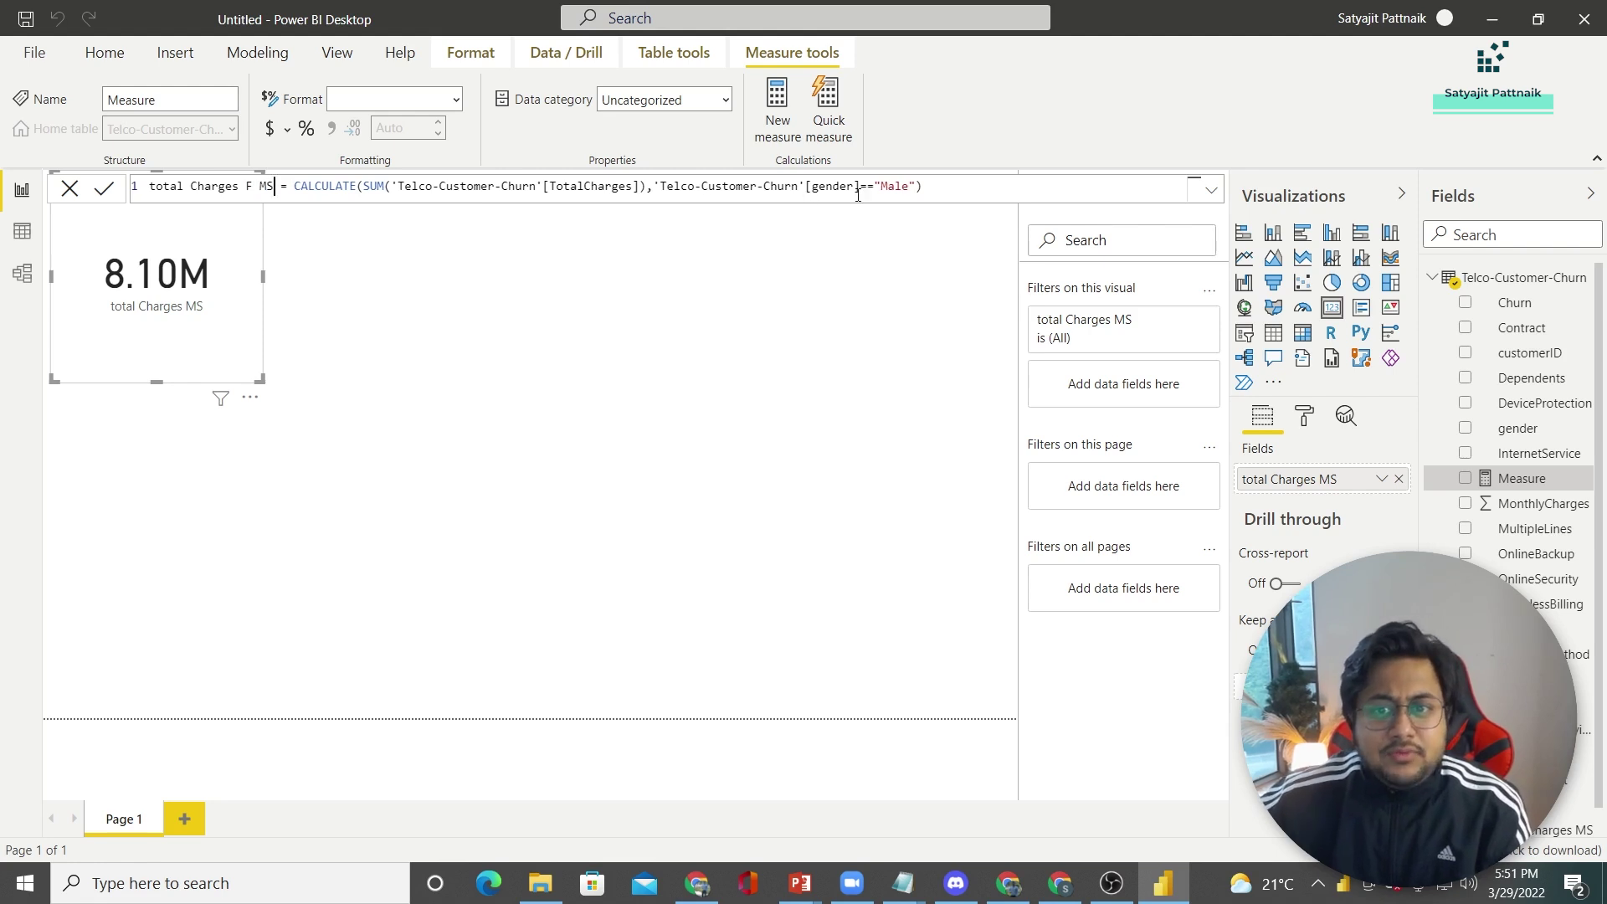
Step: Change the gender filter value in the new measure's formula to "Female" and commit the measure
left_click(888, 186)
key("BackSpace")
type("Fem")
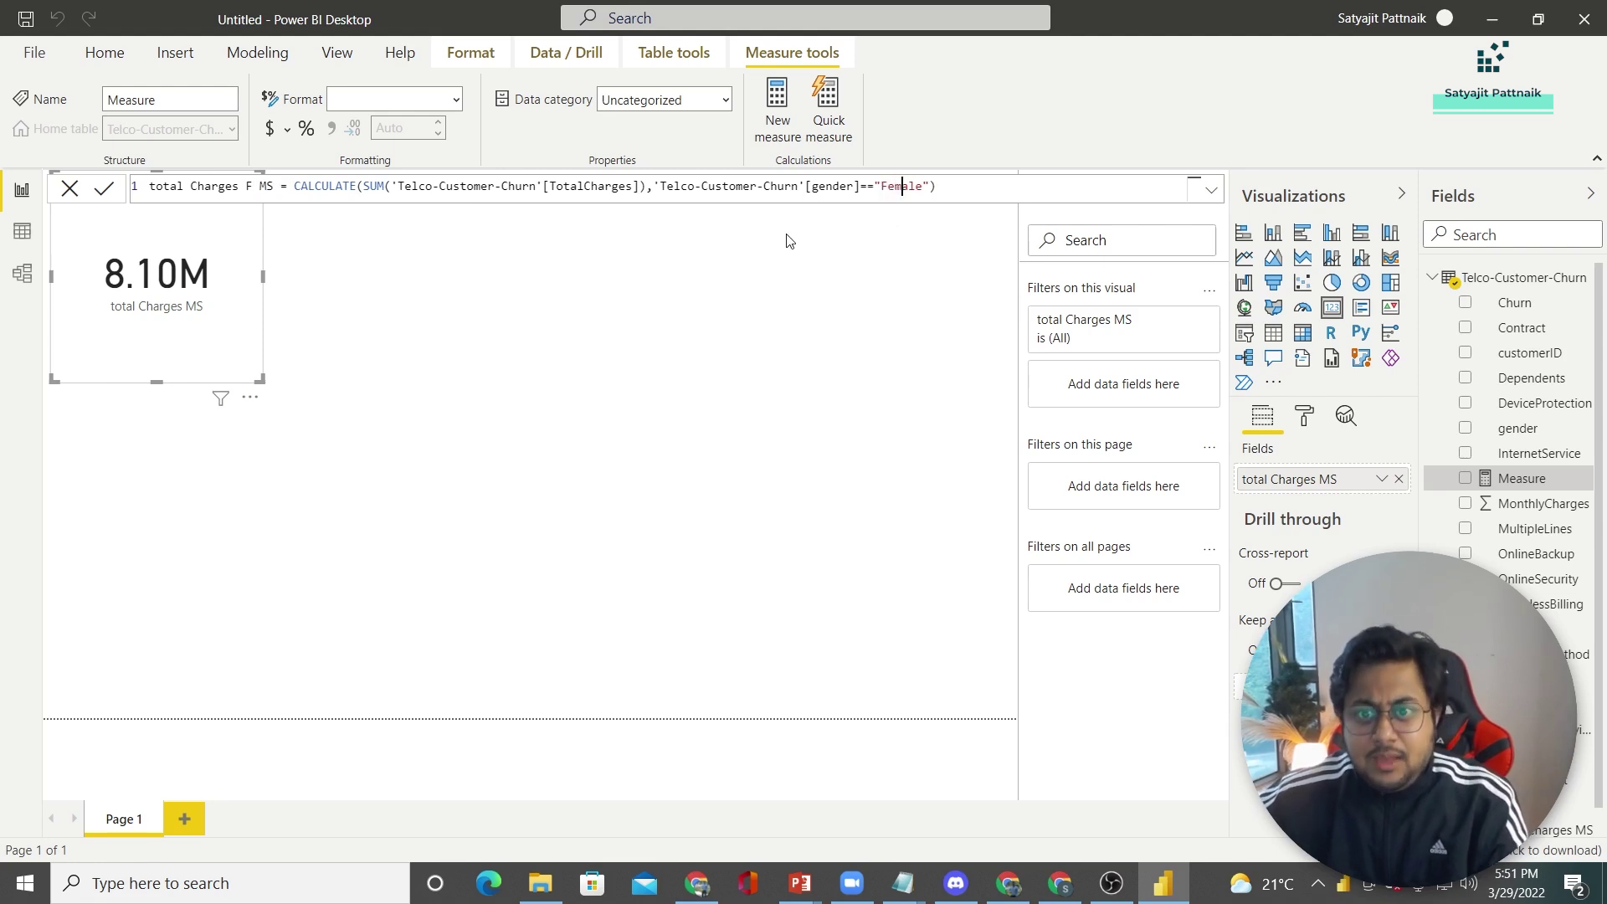
left_click(417, 299)
Step: Duplicate the total Charges MS card and replace the copy's field with the total Charges F MS measure
left_click(192, 303)
key("ctrl+c")
key("ctrl+v")
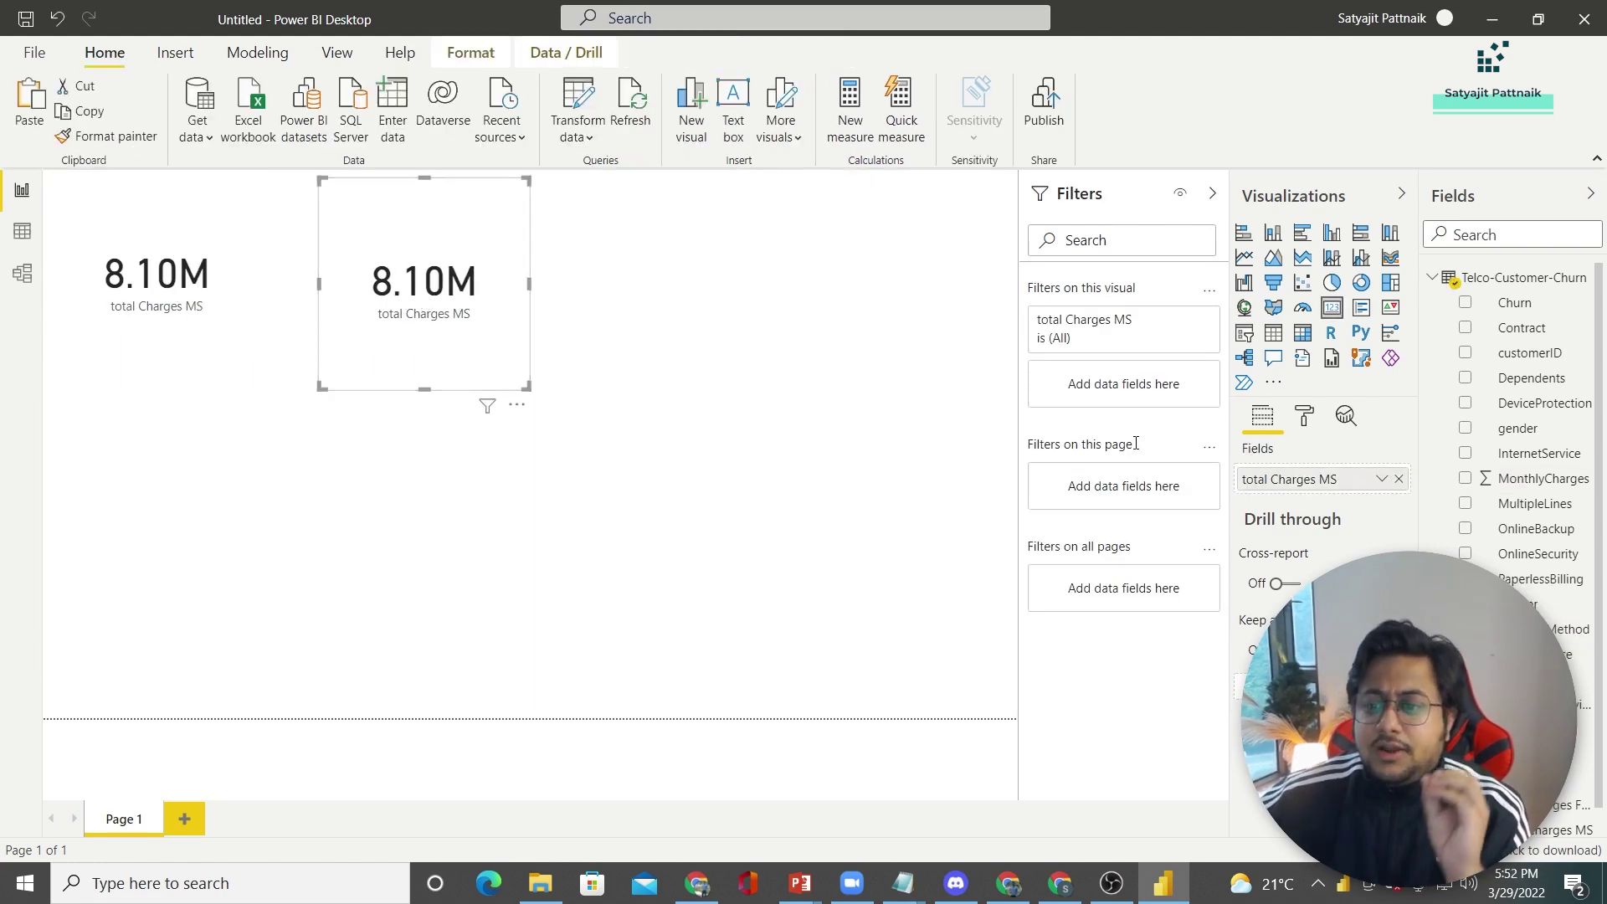
left_click(1398, 479)
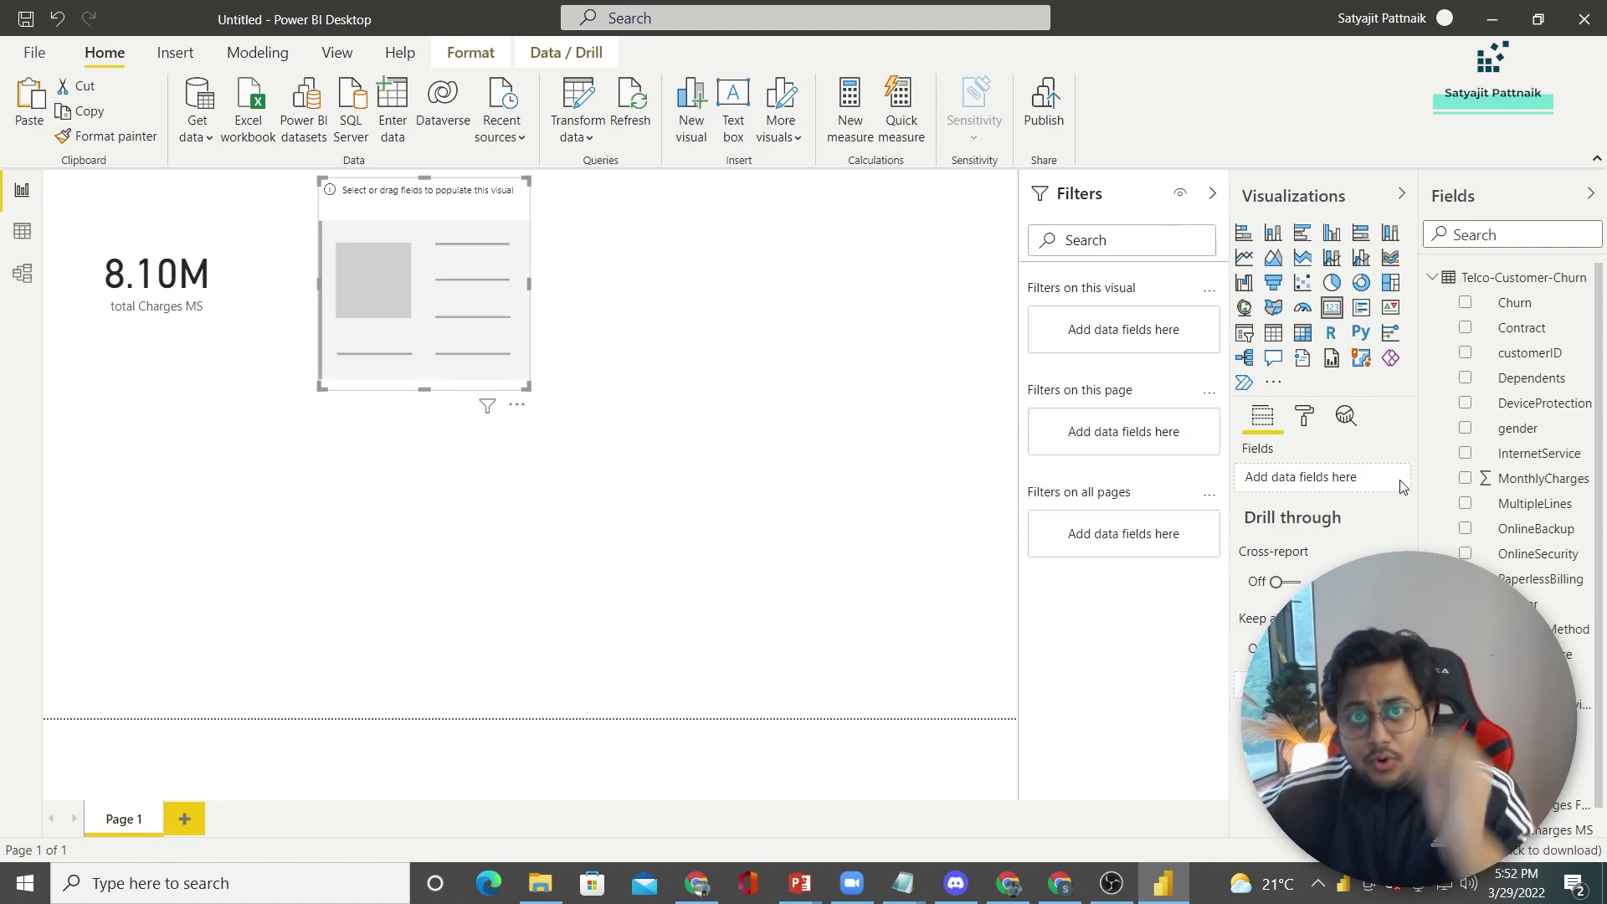
scroll(1561, 795, "down", 1)
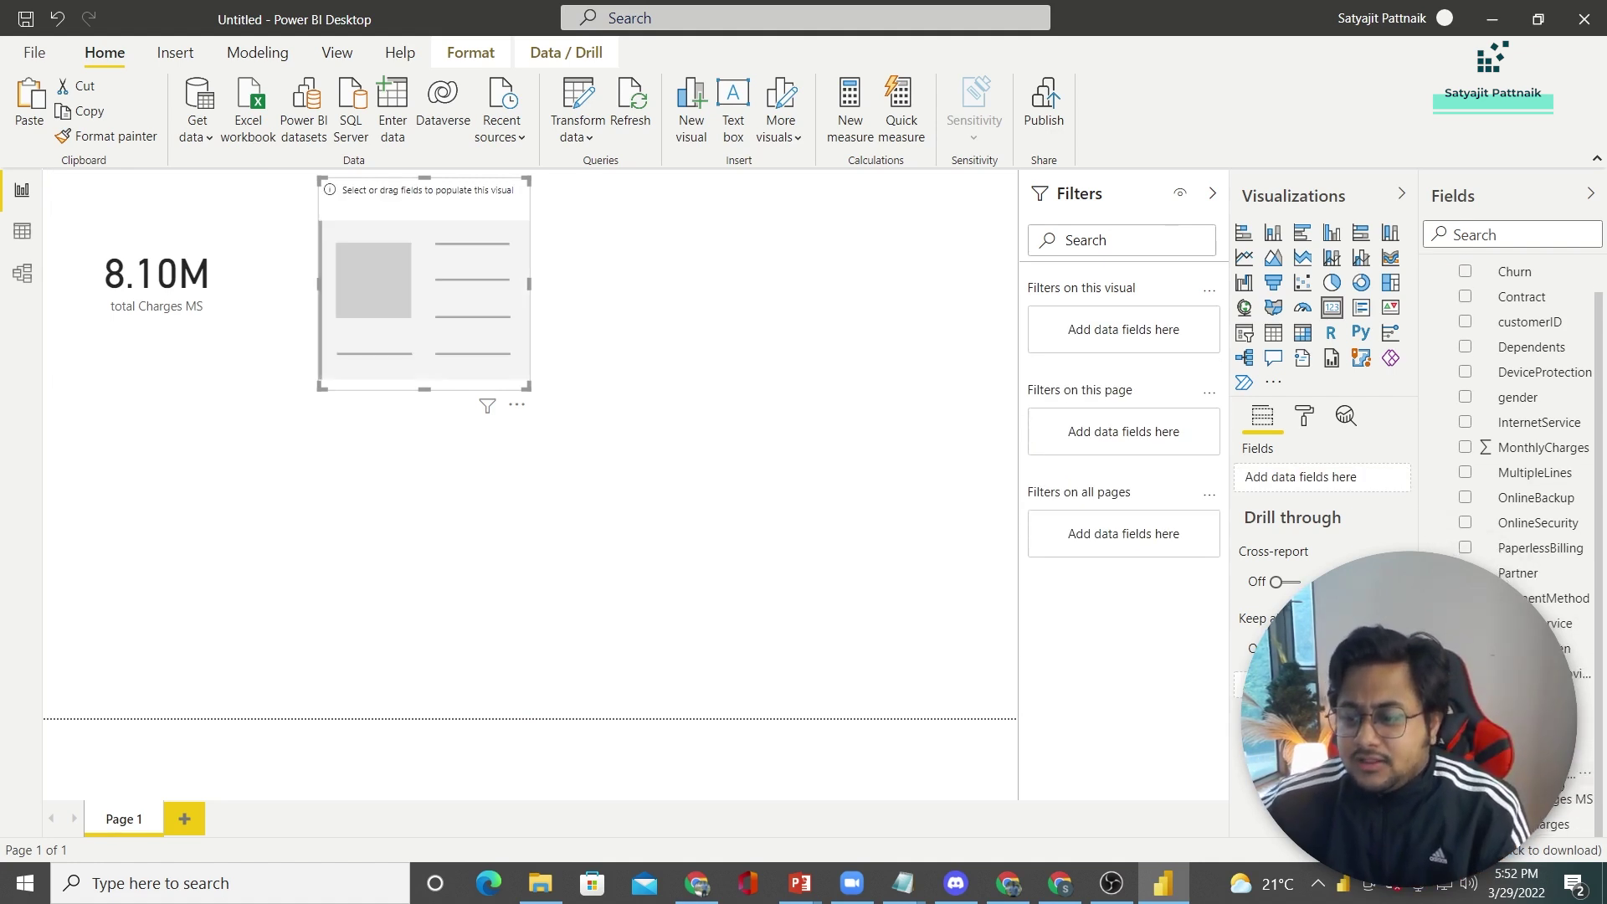
left_click_drag(1561, 773, 1322, 478)
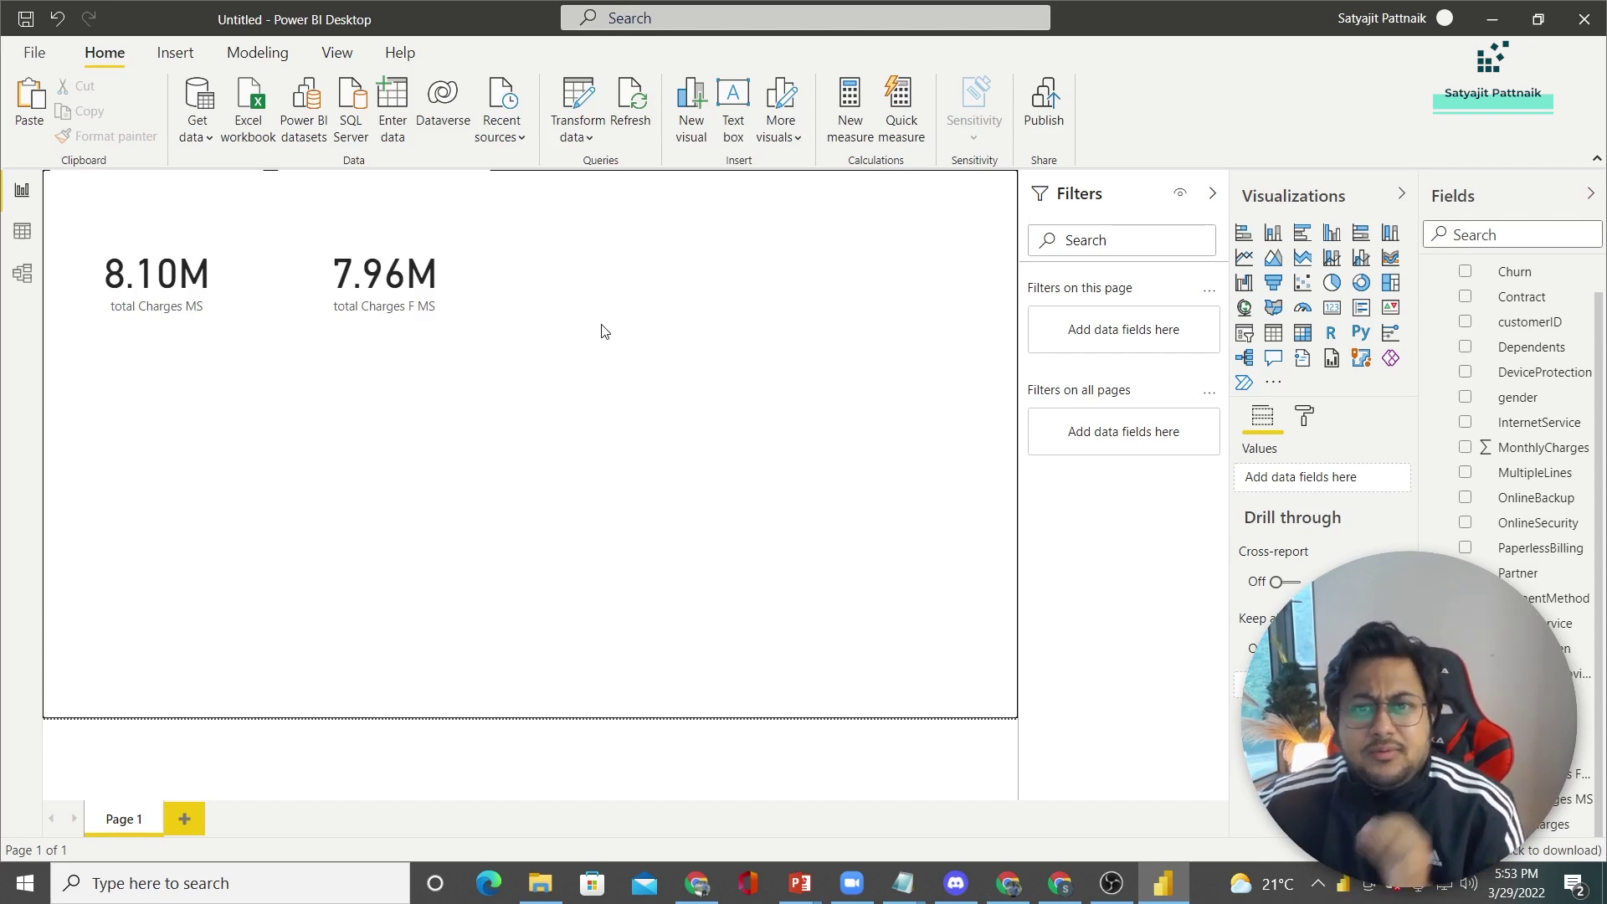
Step: Open the formula of the total Charges F MS measure and examine its CALCULATE expression
left_click(390, 278)
left_click(1556, 771)
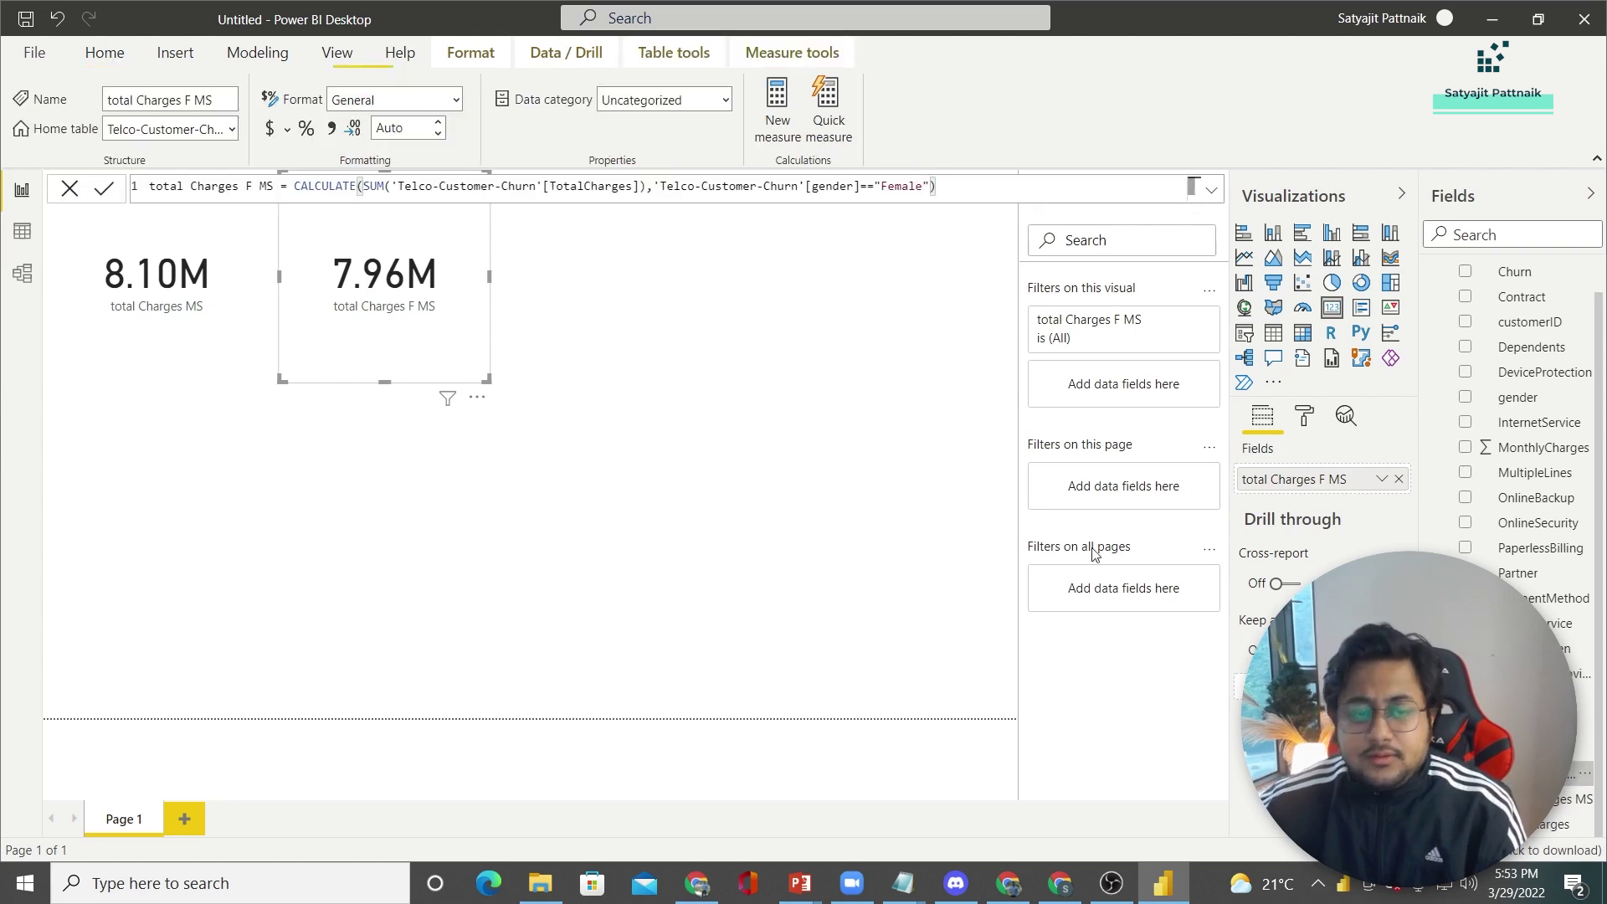
left_click_drag(956, 184, 359, 185)
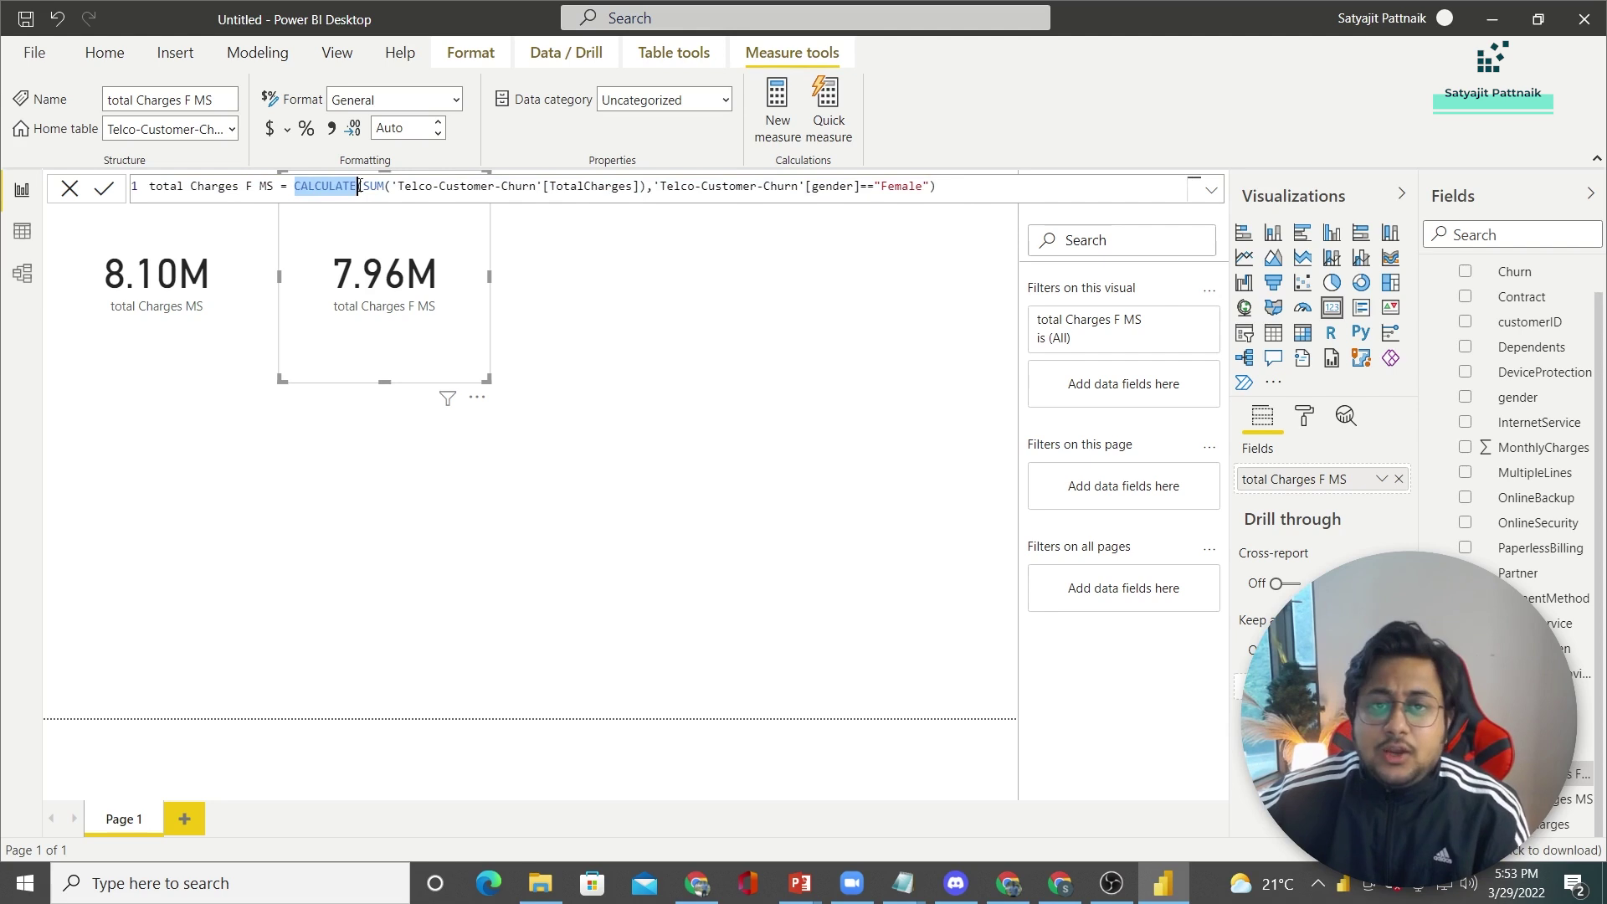
Step: Copy the whole total Charges F MS formula into a new Notepad document and widen the Notepad window
left_click_drag(655, 186, 929, 187)
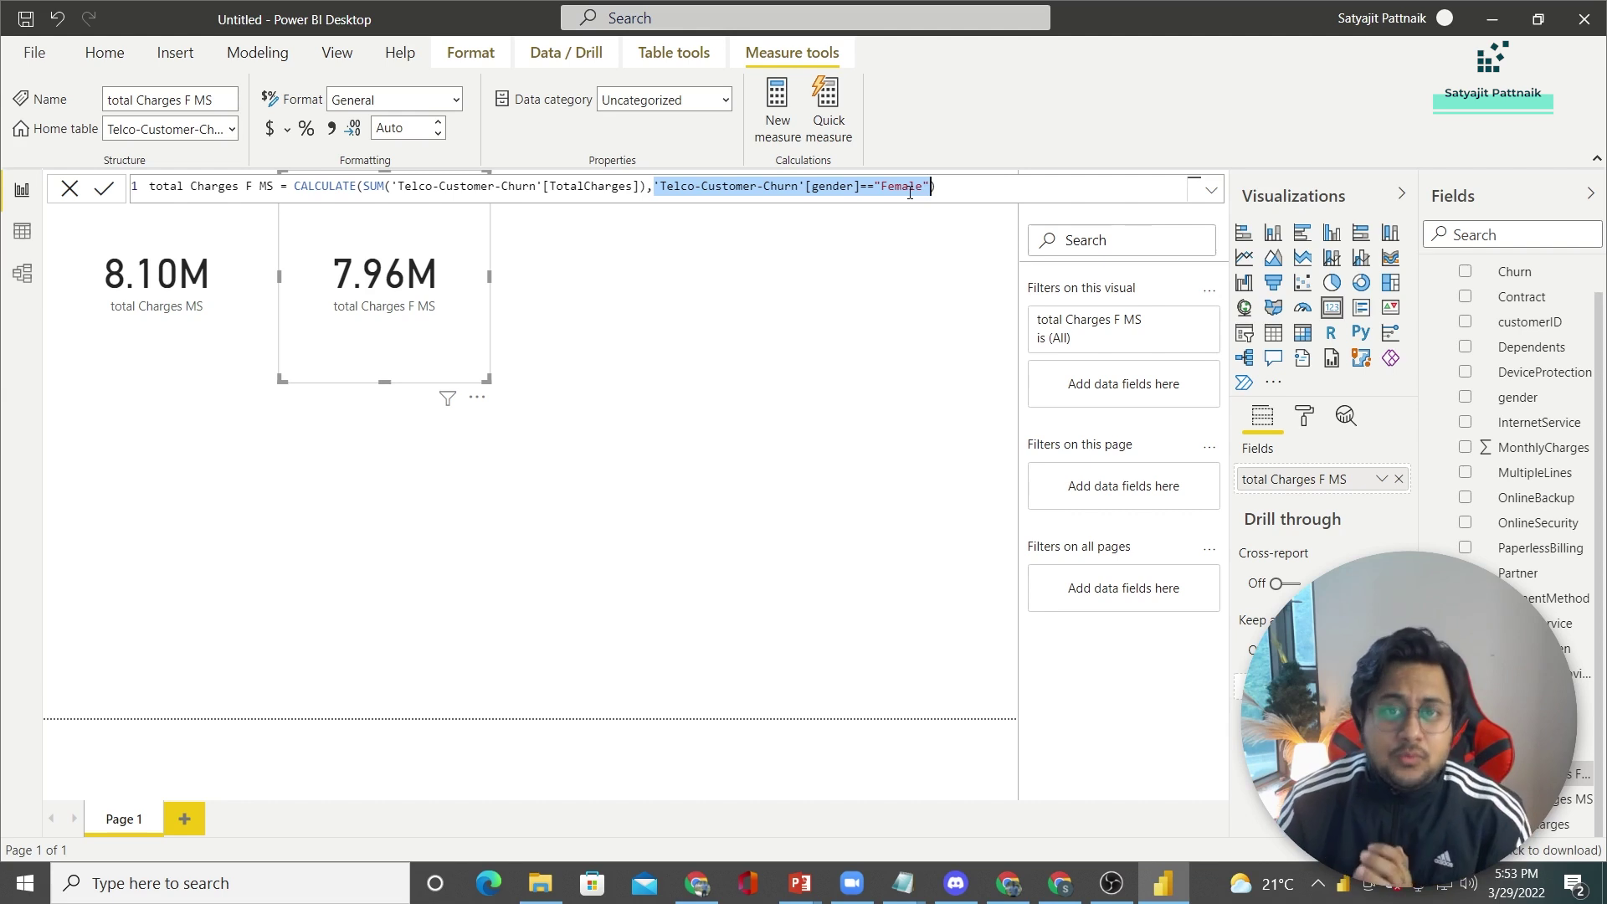
left_click_drag(937, 185, 162, 251)
key("super+r")
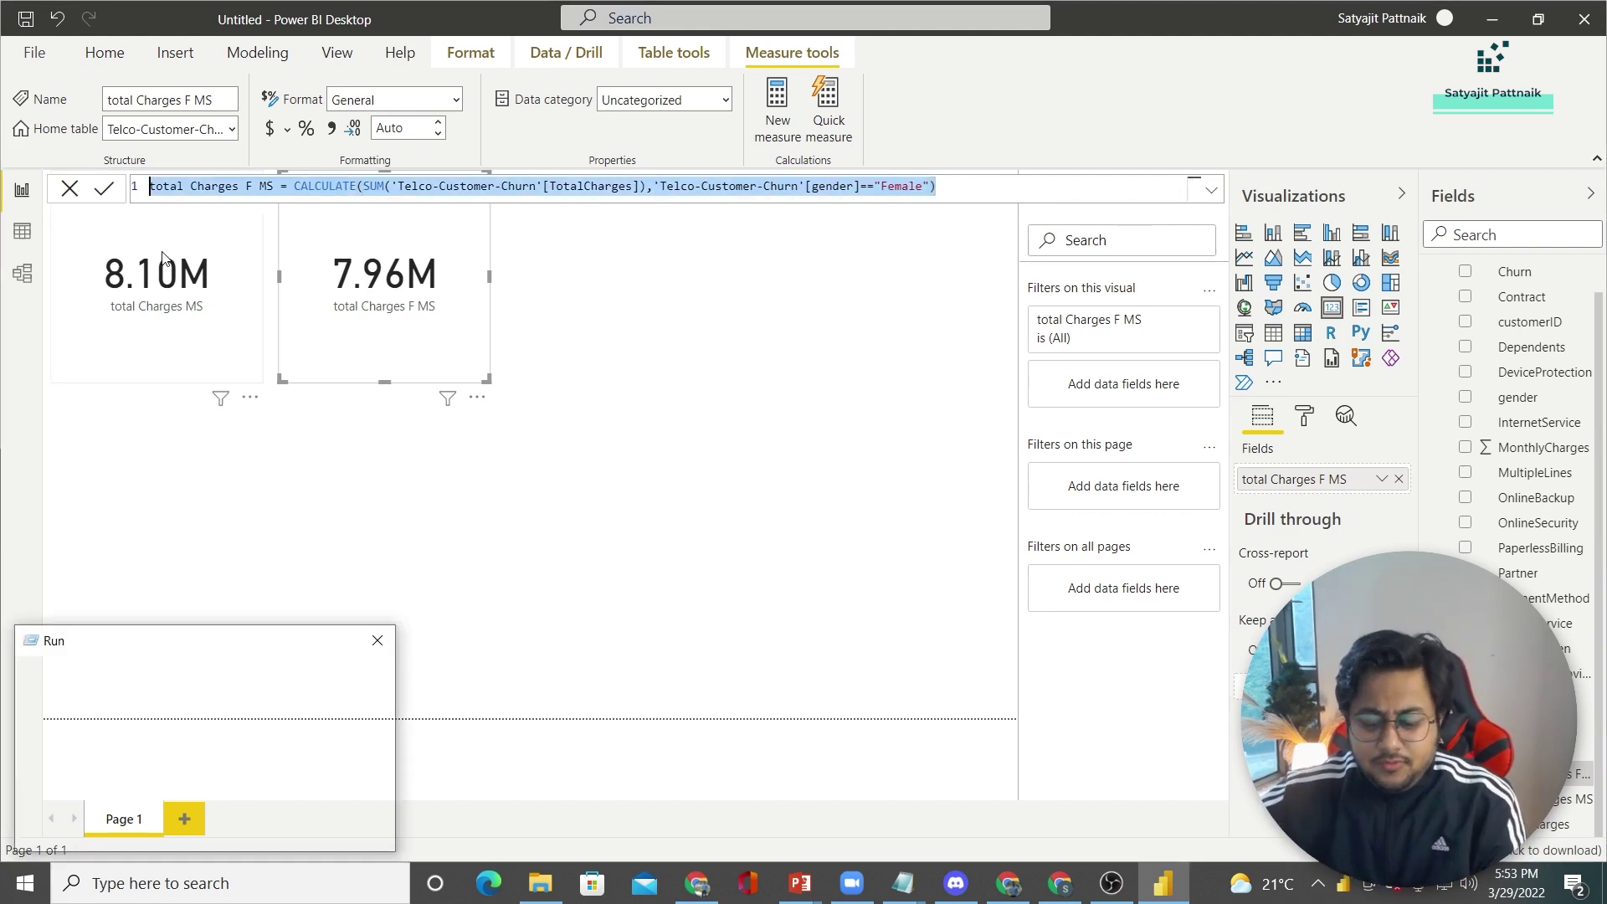
type("notepad")
key("Return")
type("total Charges F MS = CALCULATE(SUM('Telco-Customer-Churn'[TotalCharges]),'Telco-Customer-Churn'[gender]==\"Female\")")
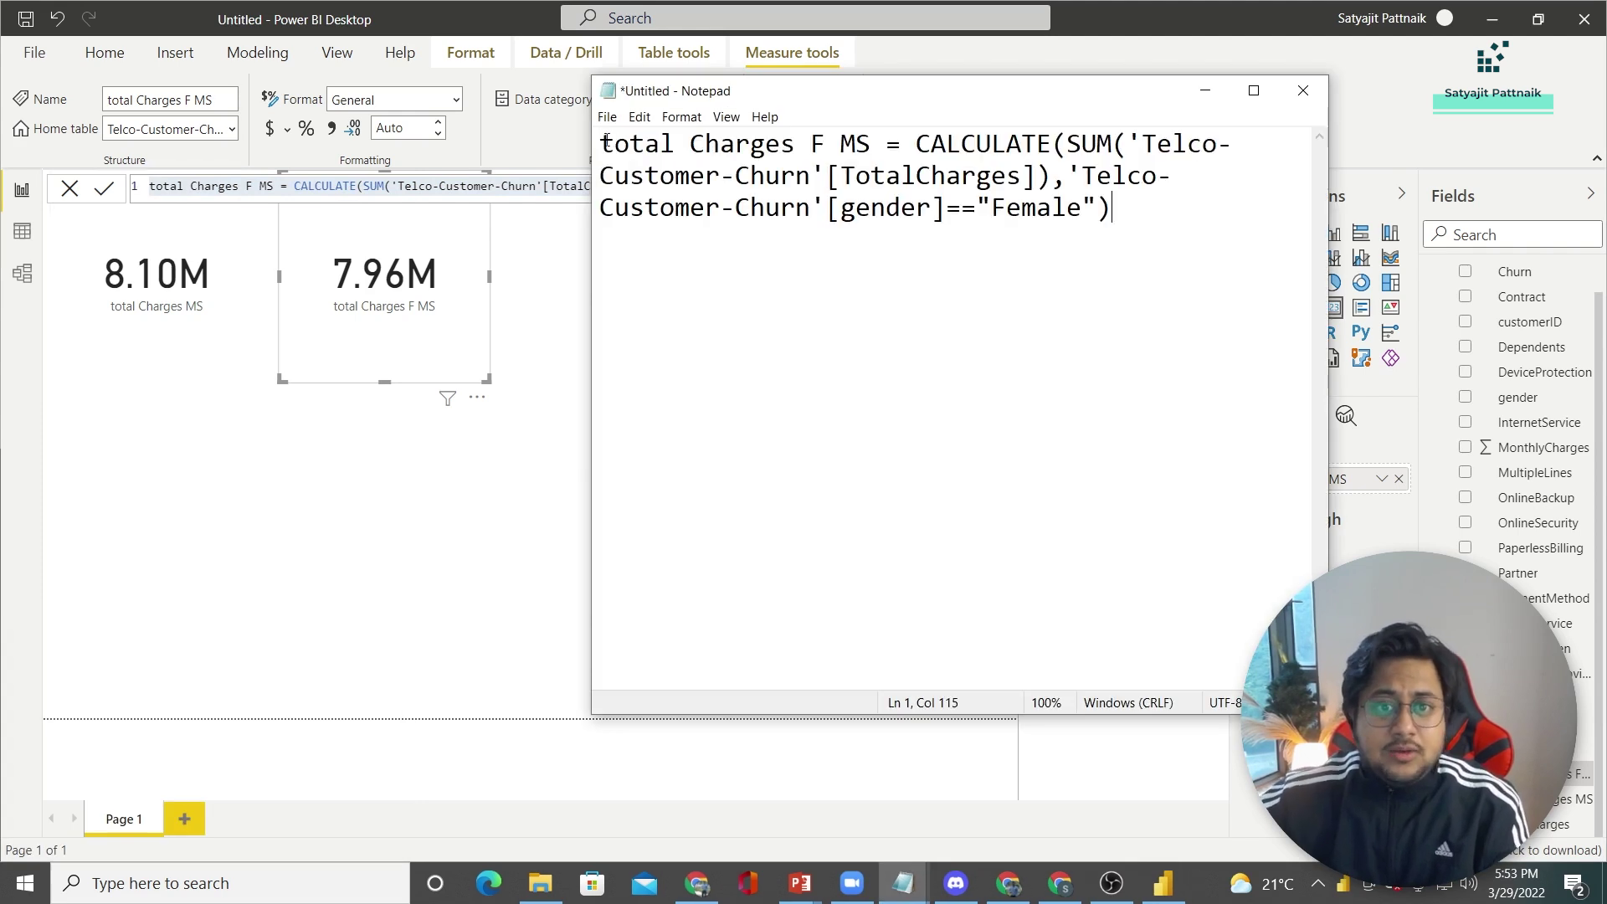
left_click_drag(592, 377, 154, 376)
Step: Split the formula in Notepad so CALCULATE, its opening parenthesis, the SUM argument, the gender condition and the closing parenthesis each occupy a line
left_click(476, 142)
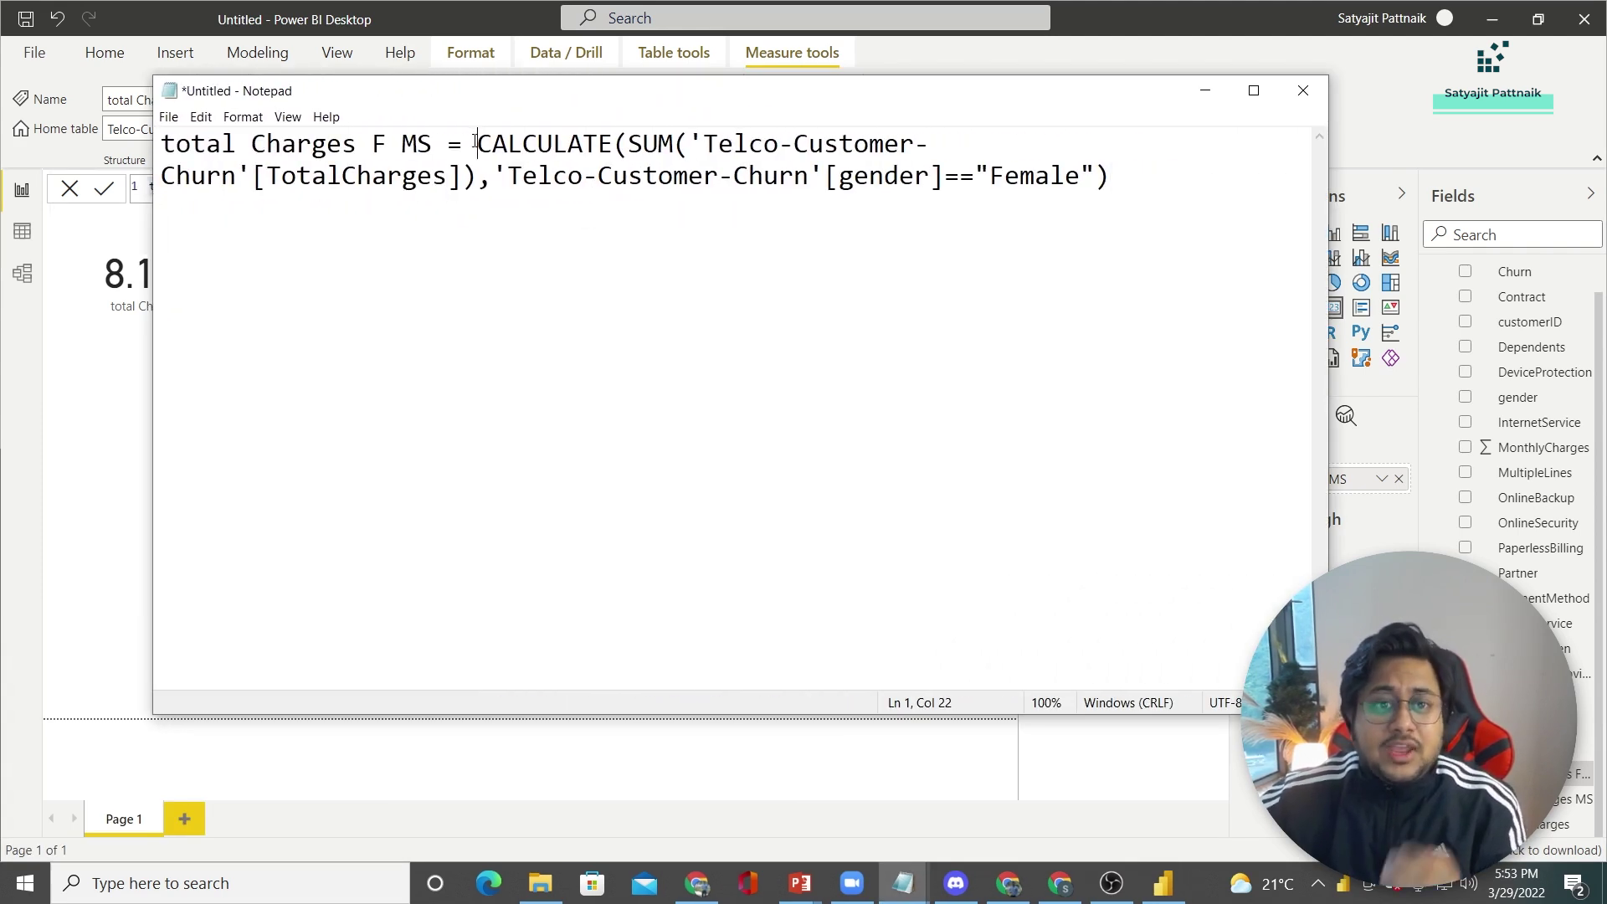
key("Return")
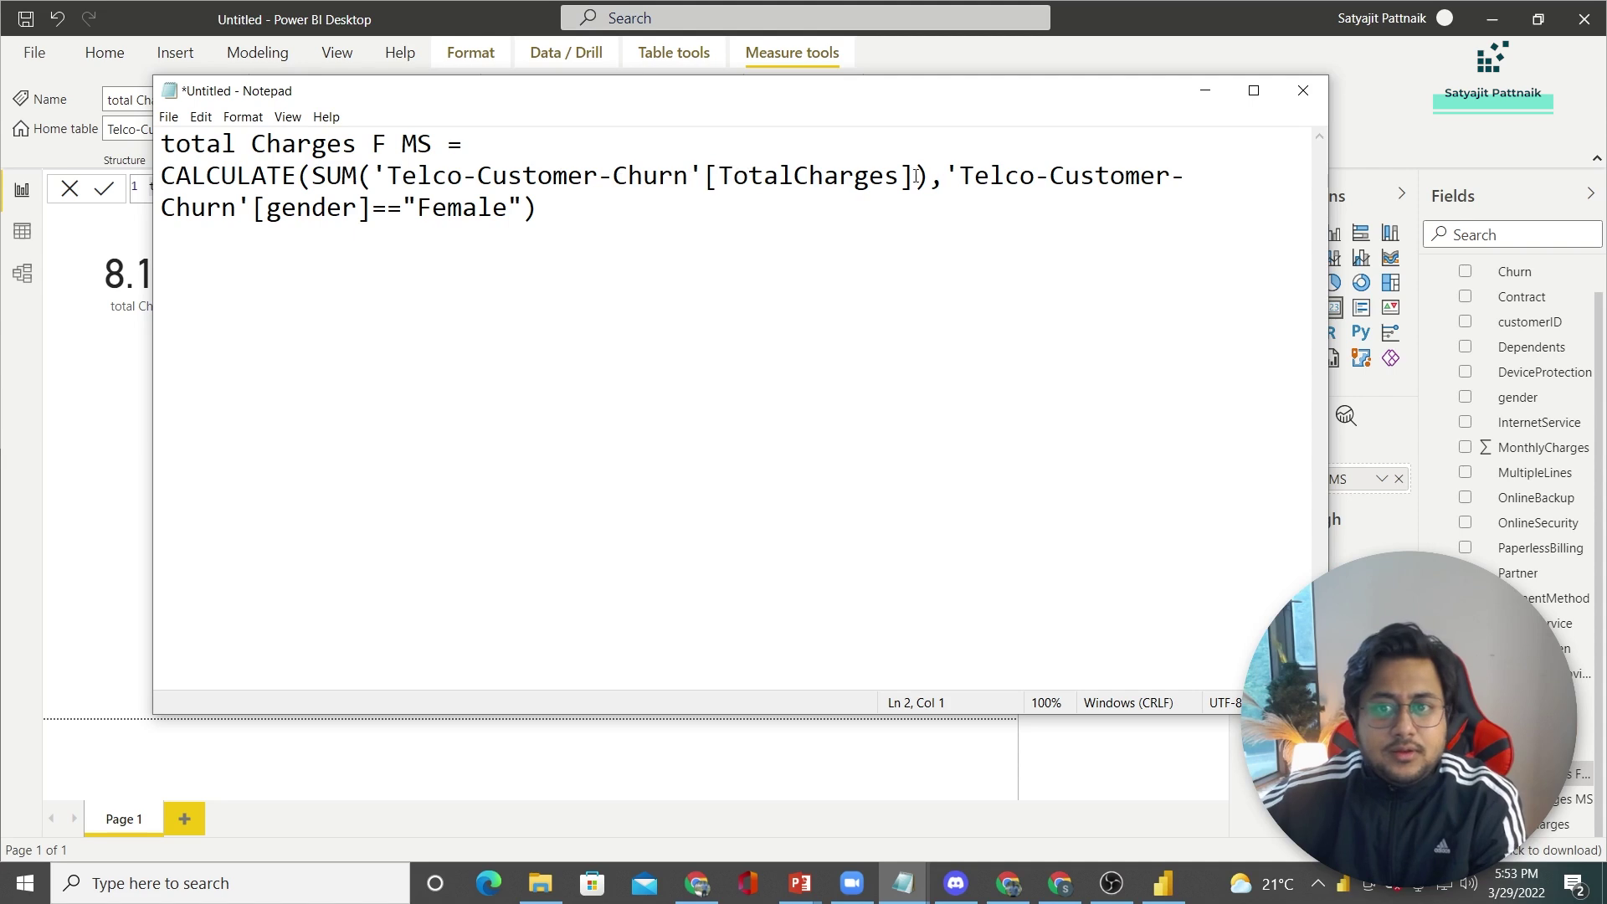
left_click(945, 176)
key("Return")
left_click_drag(159, 176, 223, 176)
left_click(297, 176)
key("Return")
left_click(182, 209)
key("Return")
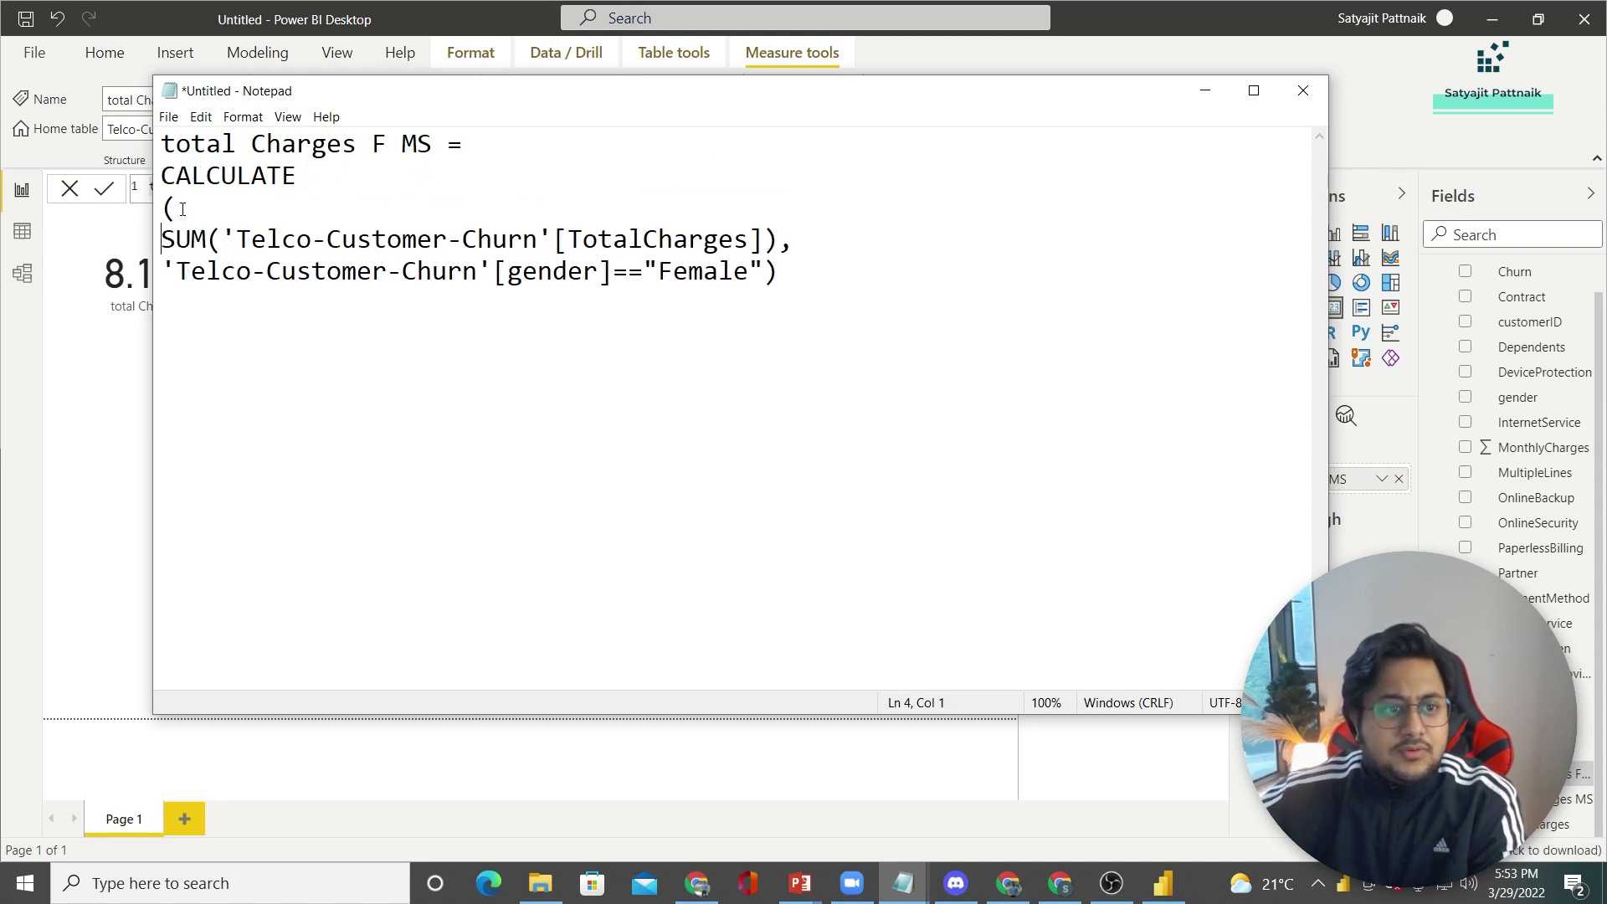
left_click(763, 271)
key("Return")
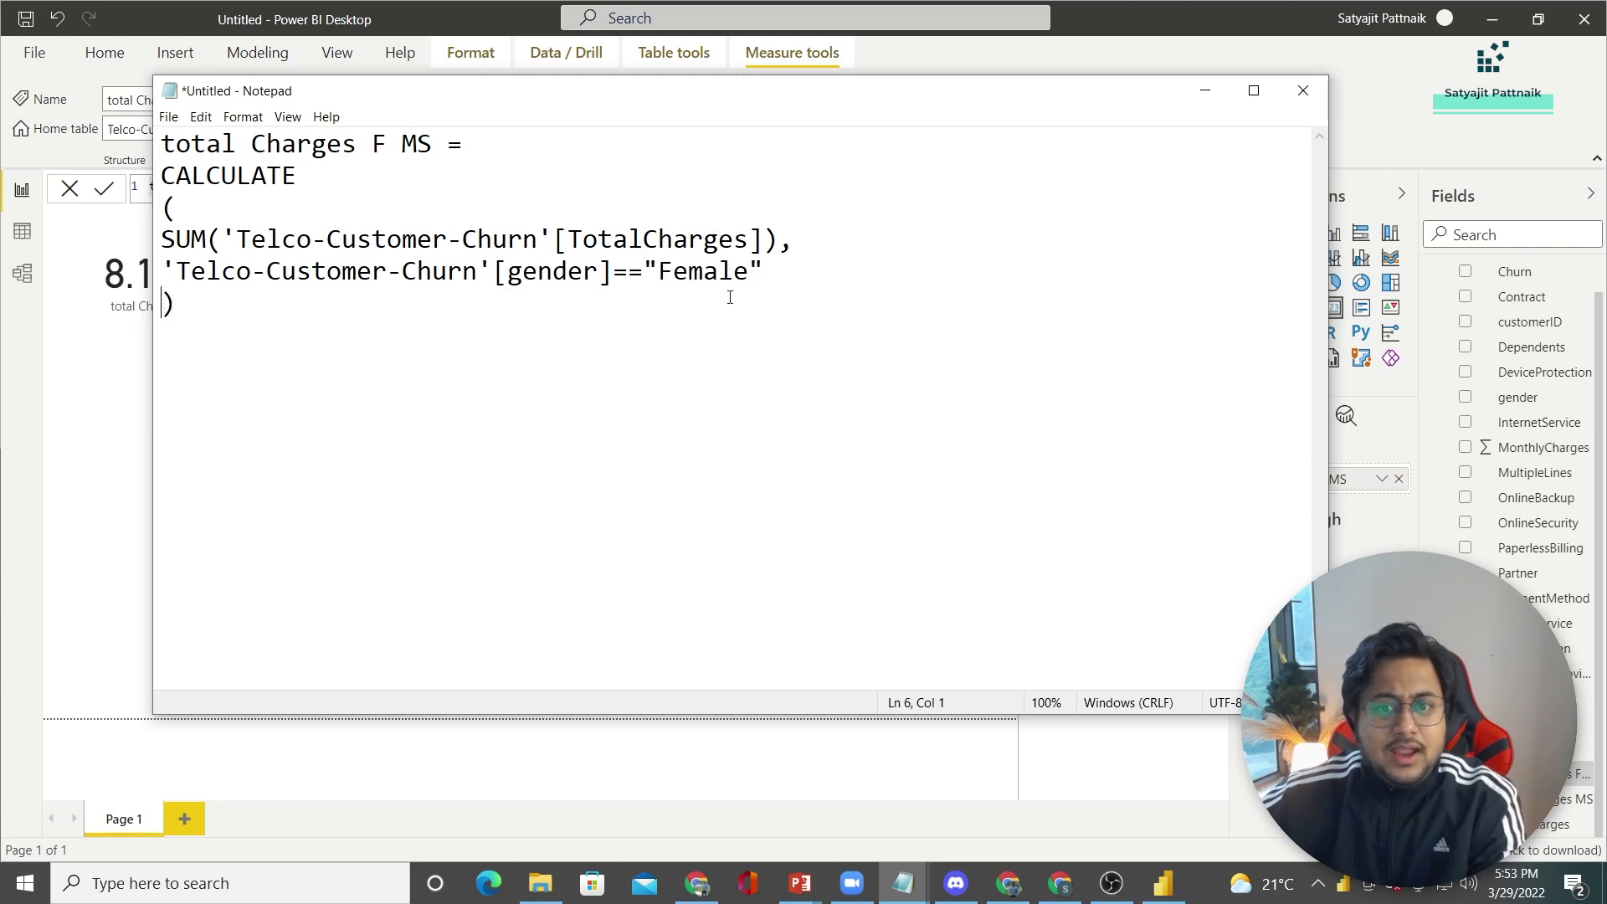
Step: Copy the complete multi-line formula from Notepad and paste it into a new measure in Power BI's Telco-Customer-Churn table
left_click_drag(268, 315, 151, 177)
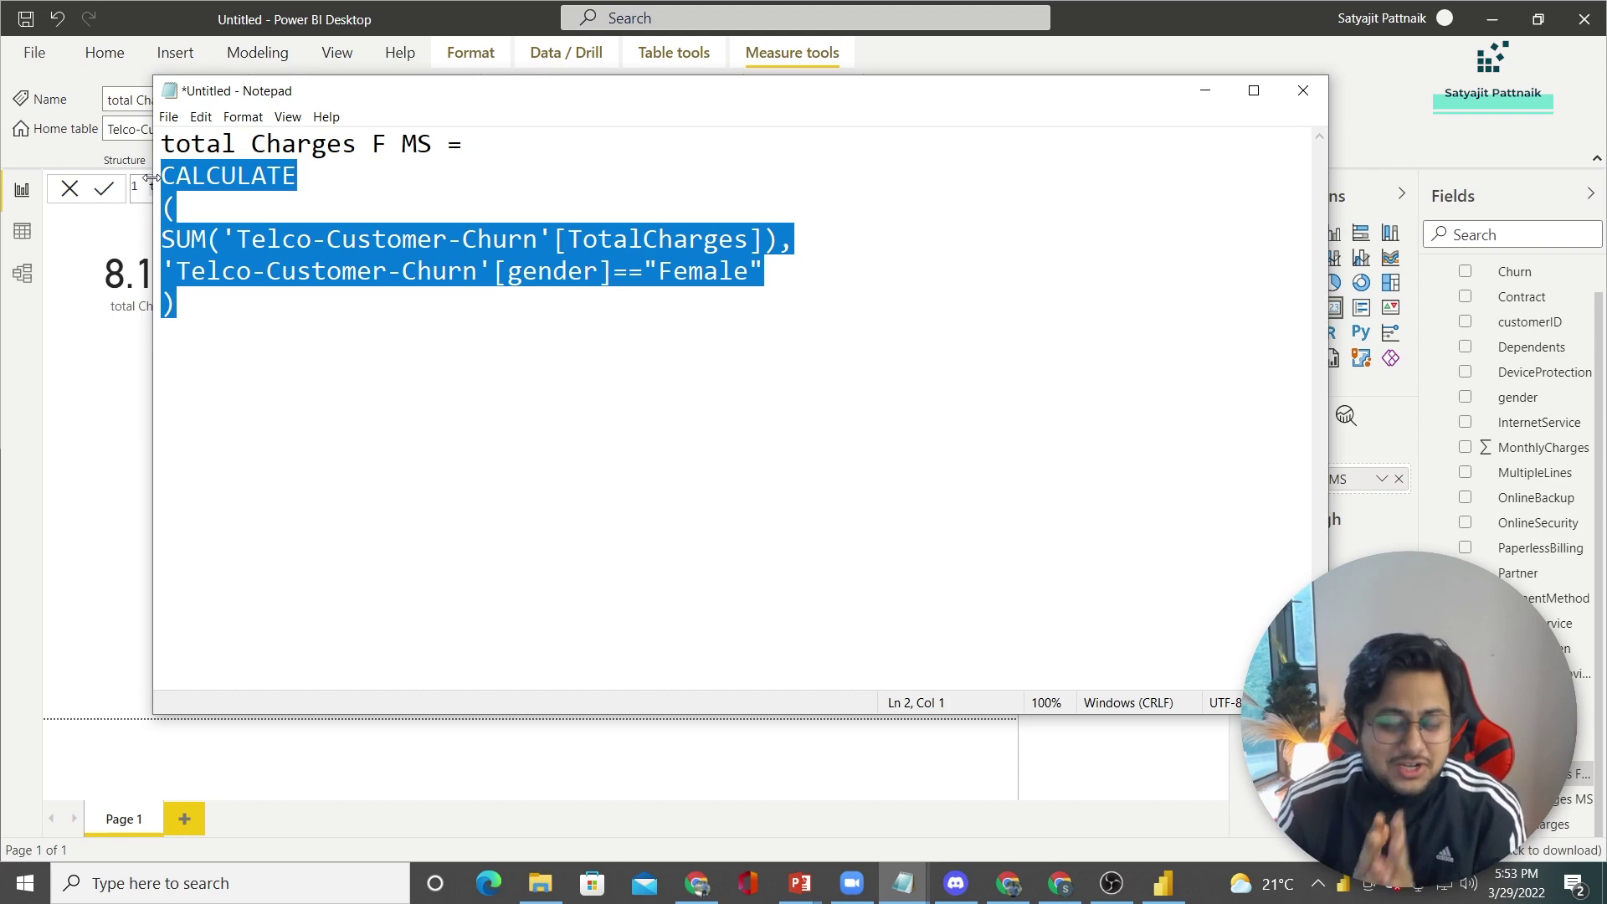
left_click(162, 145)
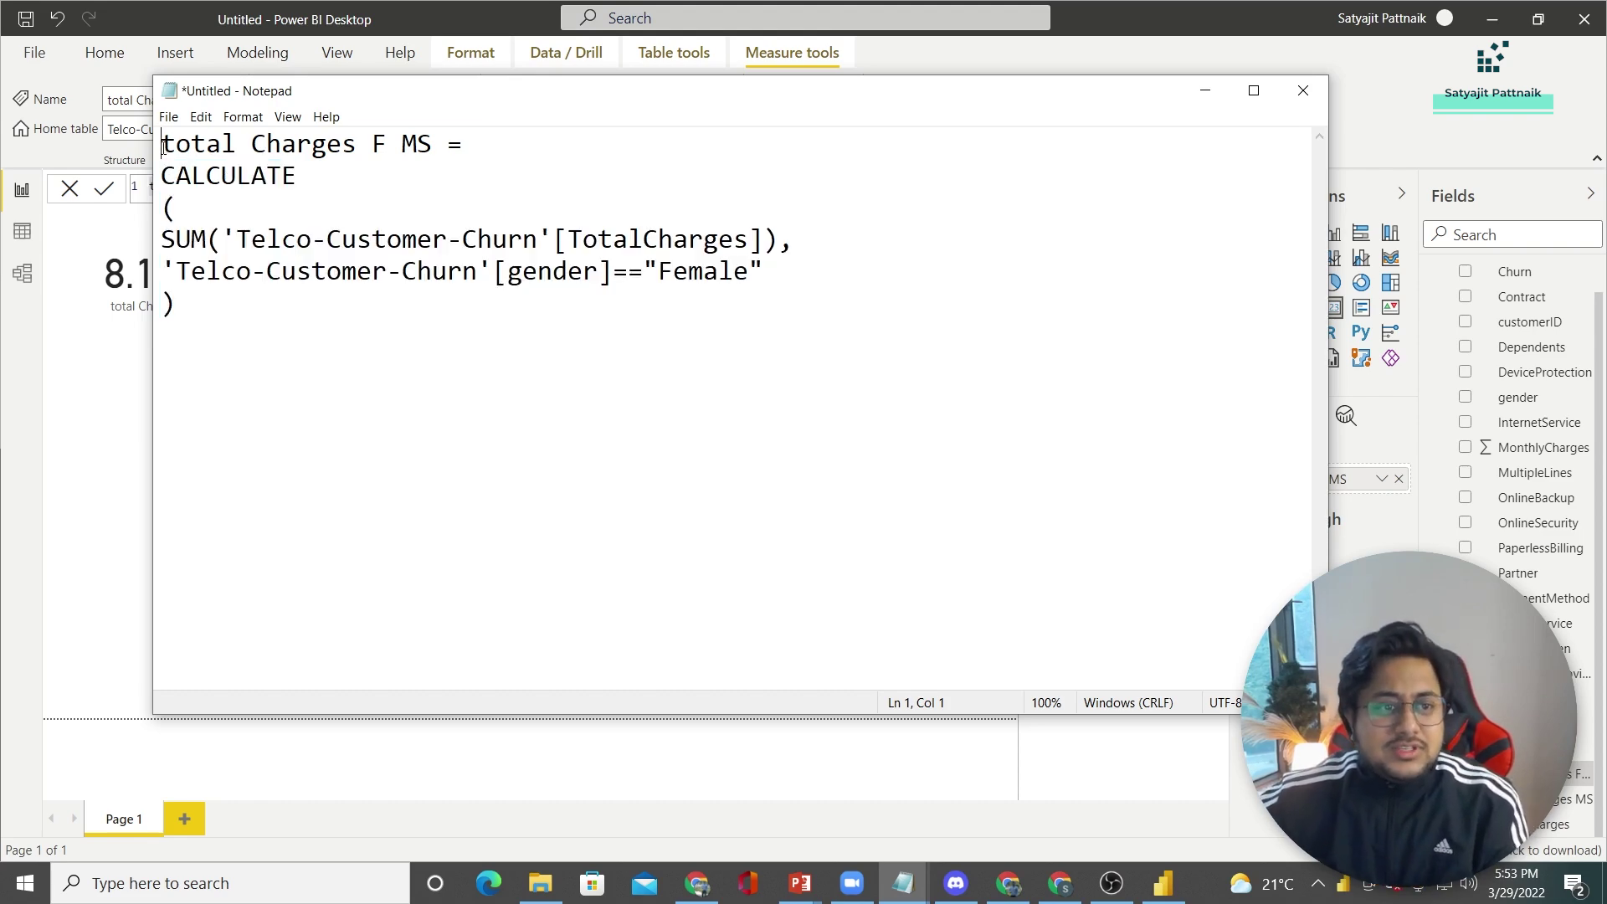
key("ctrl+a")
key("ctrl+c")
key("alt+Tab")
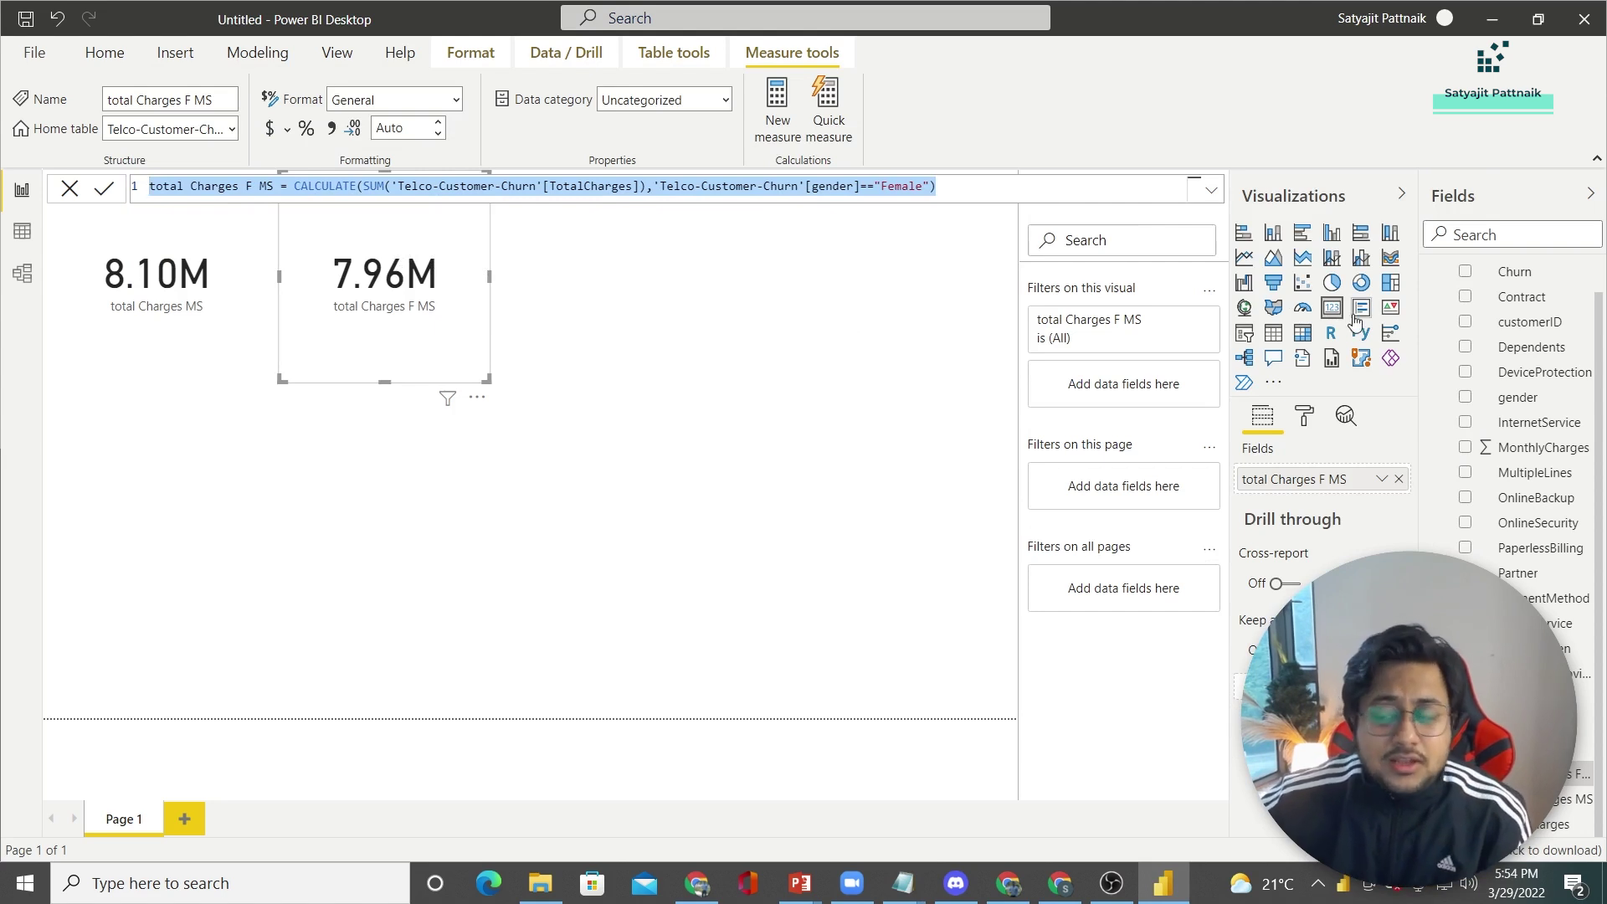
scroll(1586, 352, "up", 2)
right_click(1586, 285)
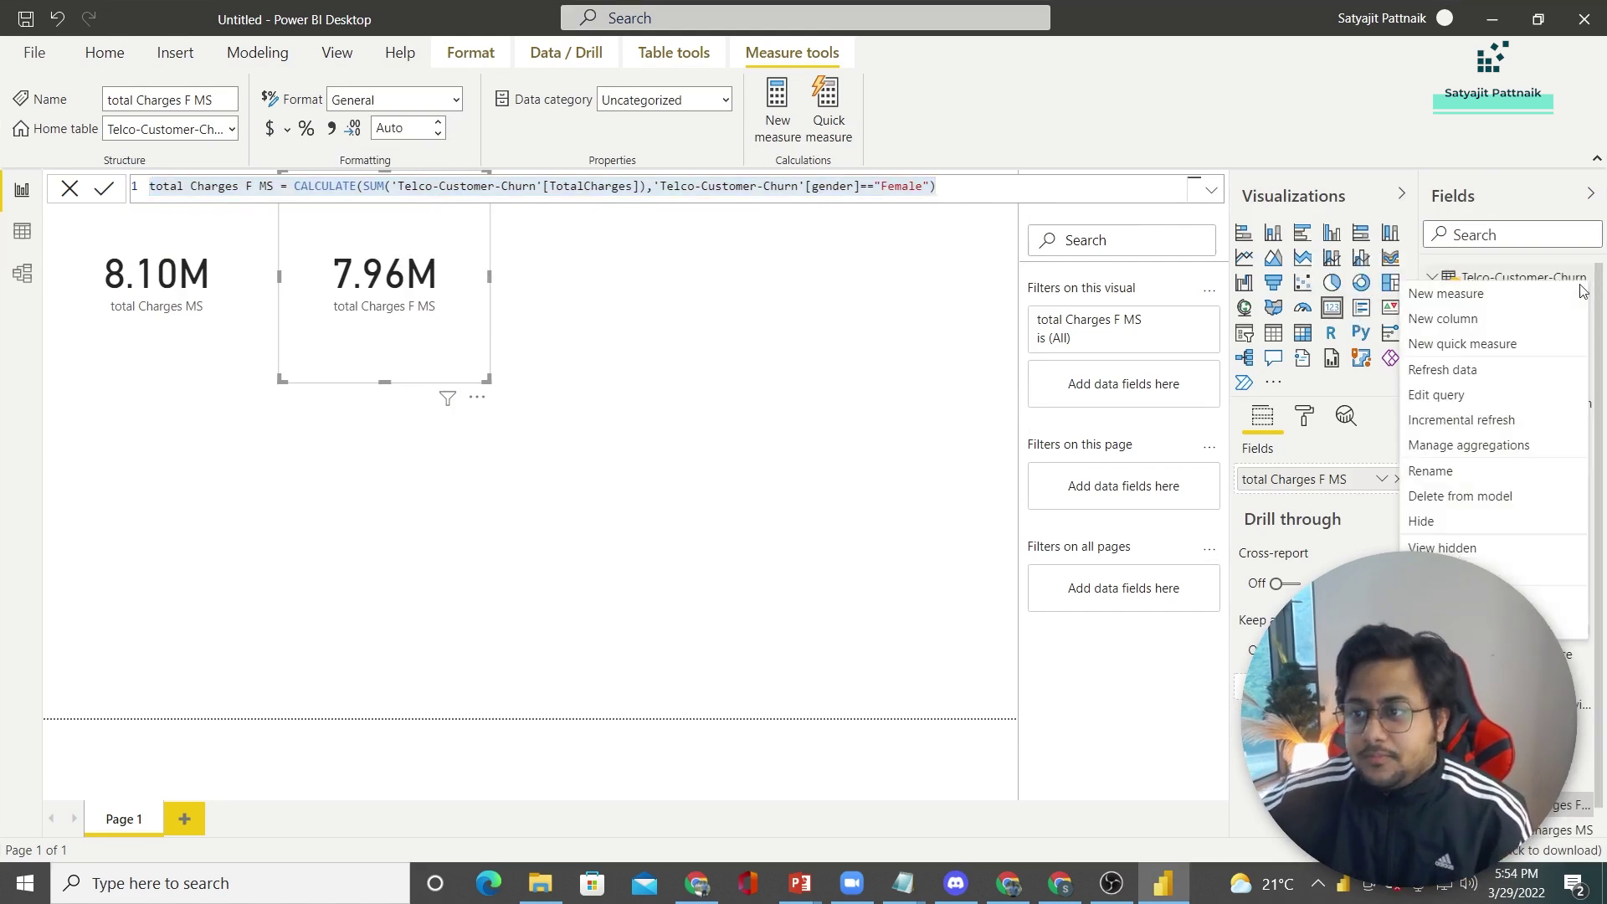
left_click(1445, 293)
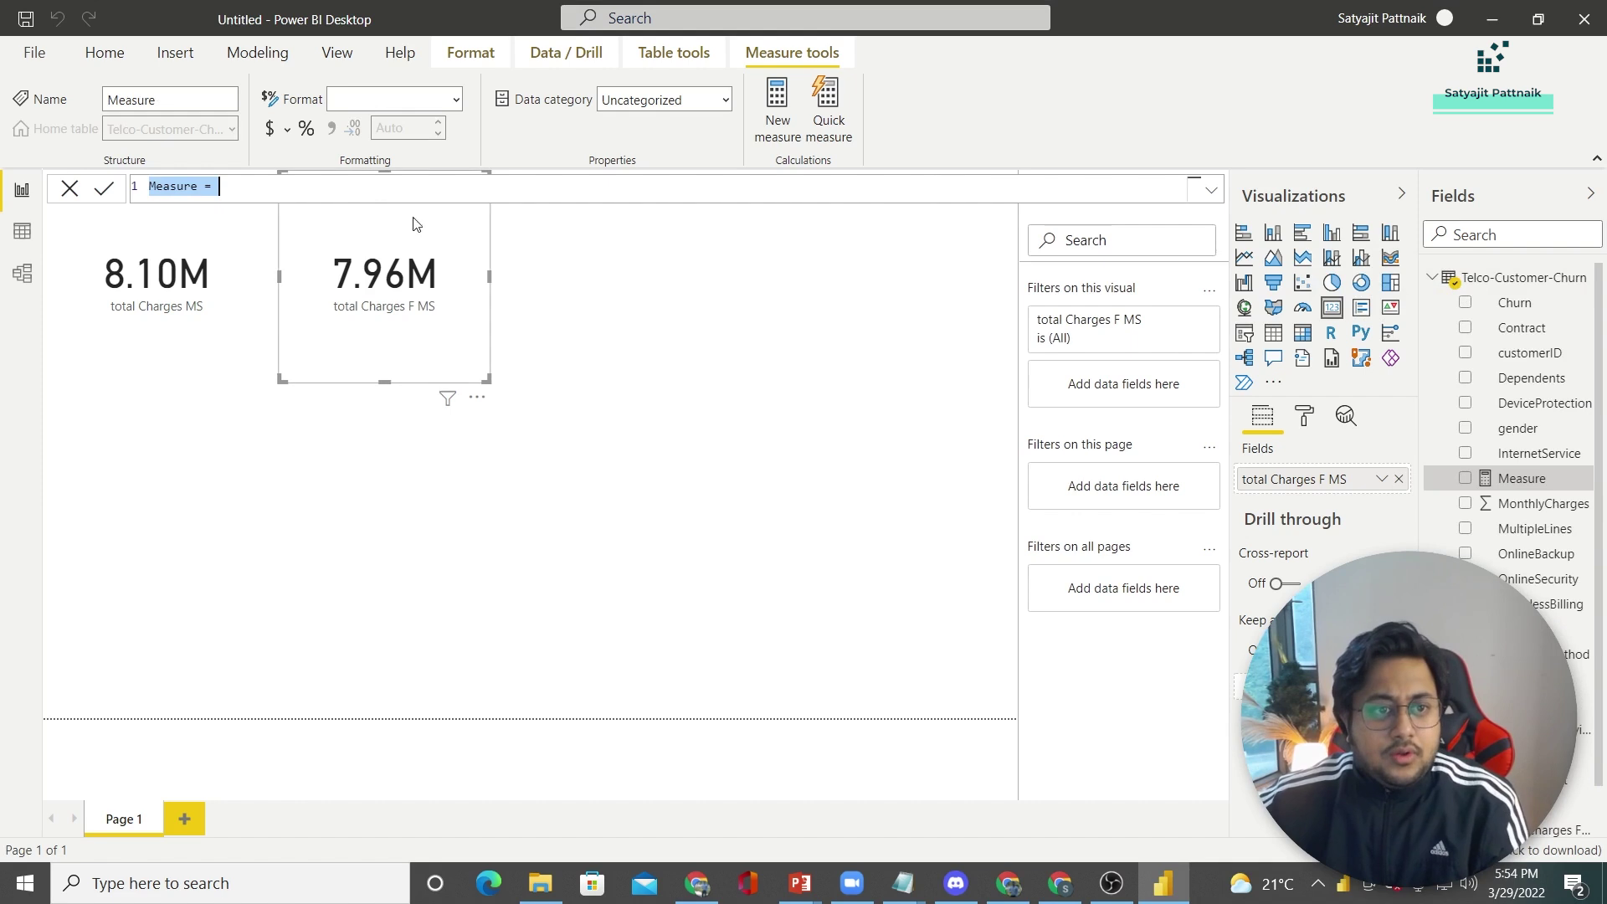
key("ctrl+v")
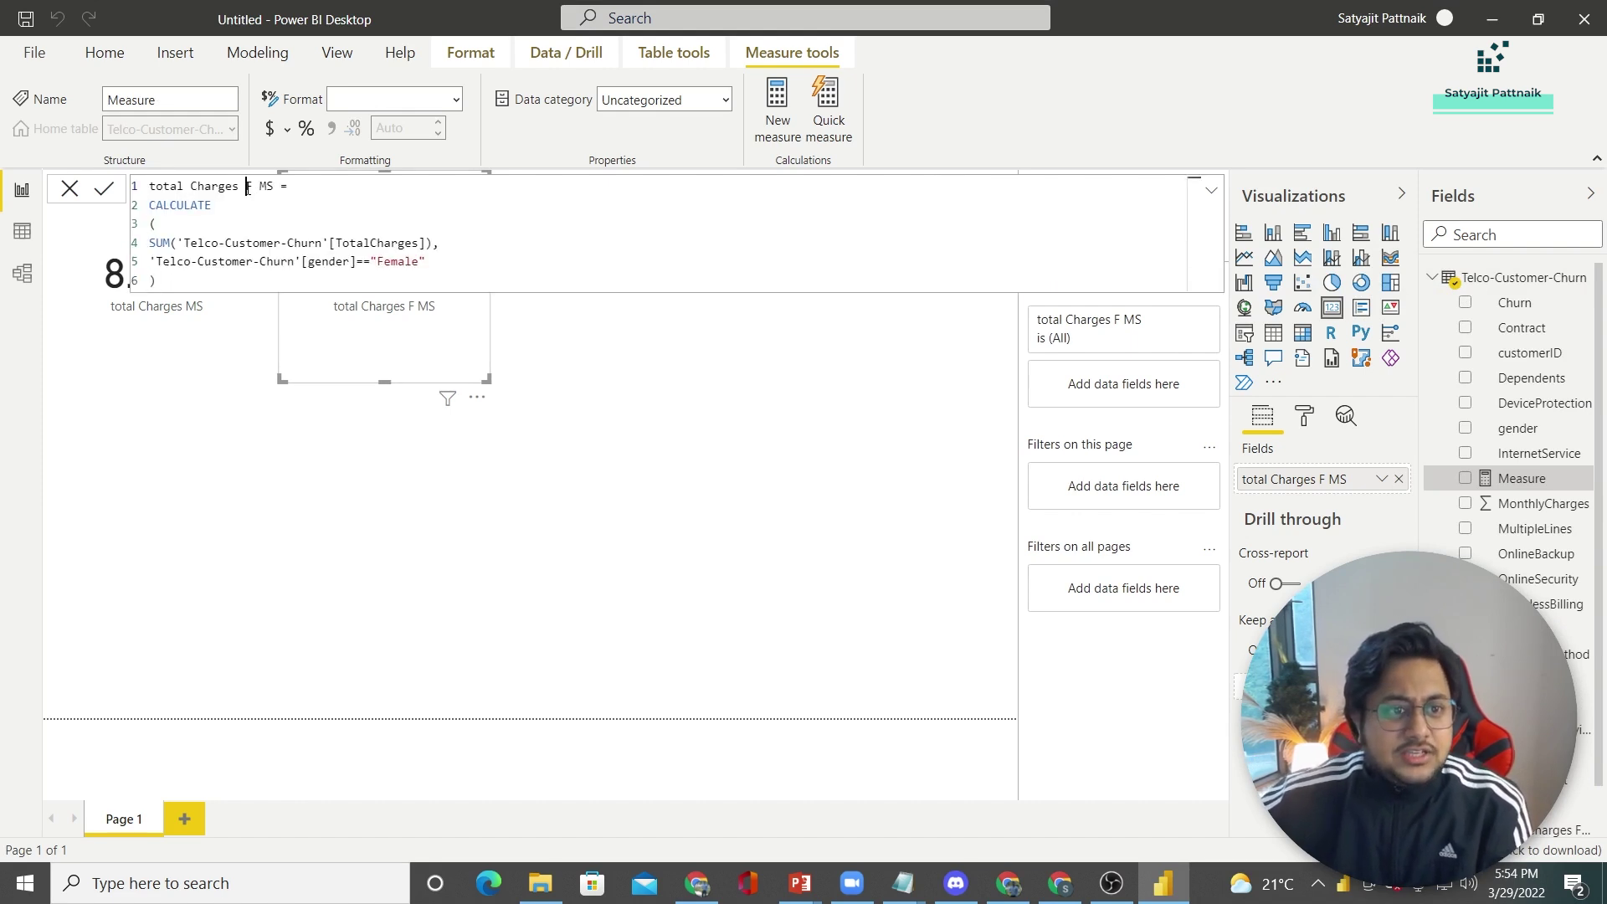
Step: Rename the measure in the pasted formula to "total Charges F MS using FILTER"
left_click(279, 186)
type("using F")
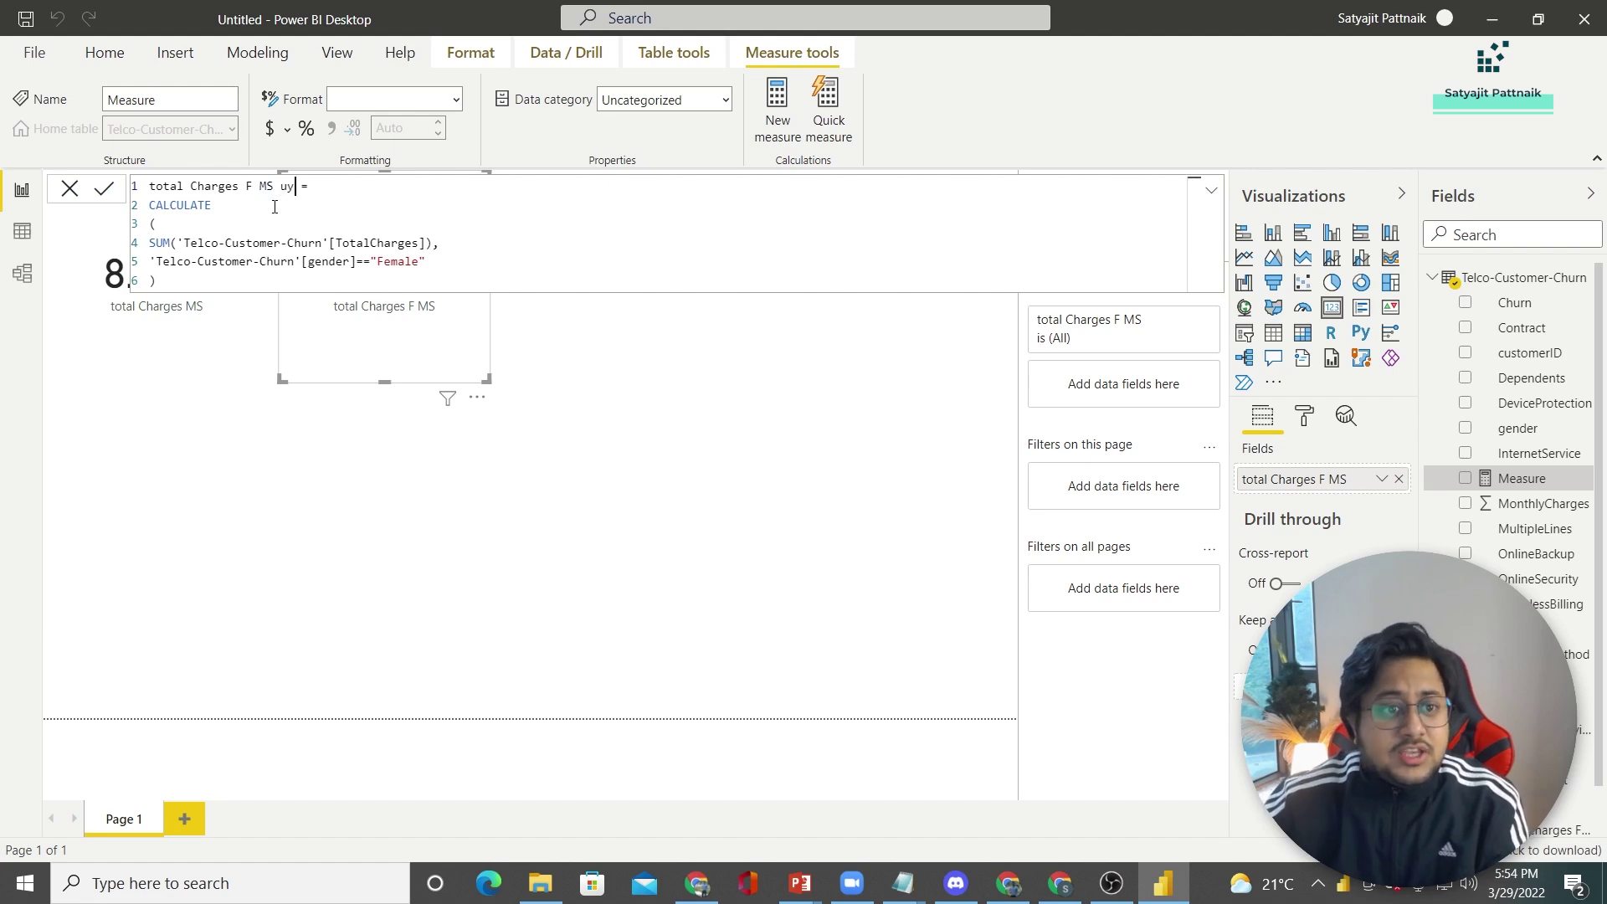
type("ER")
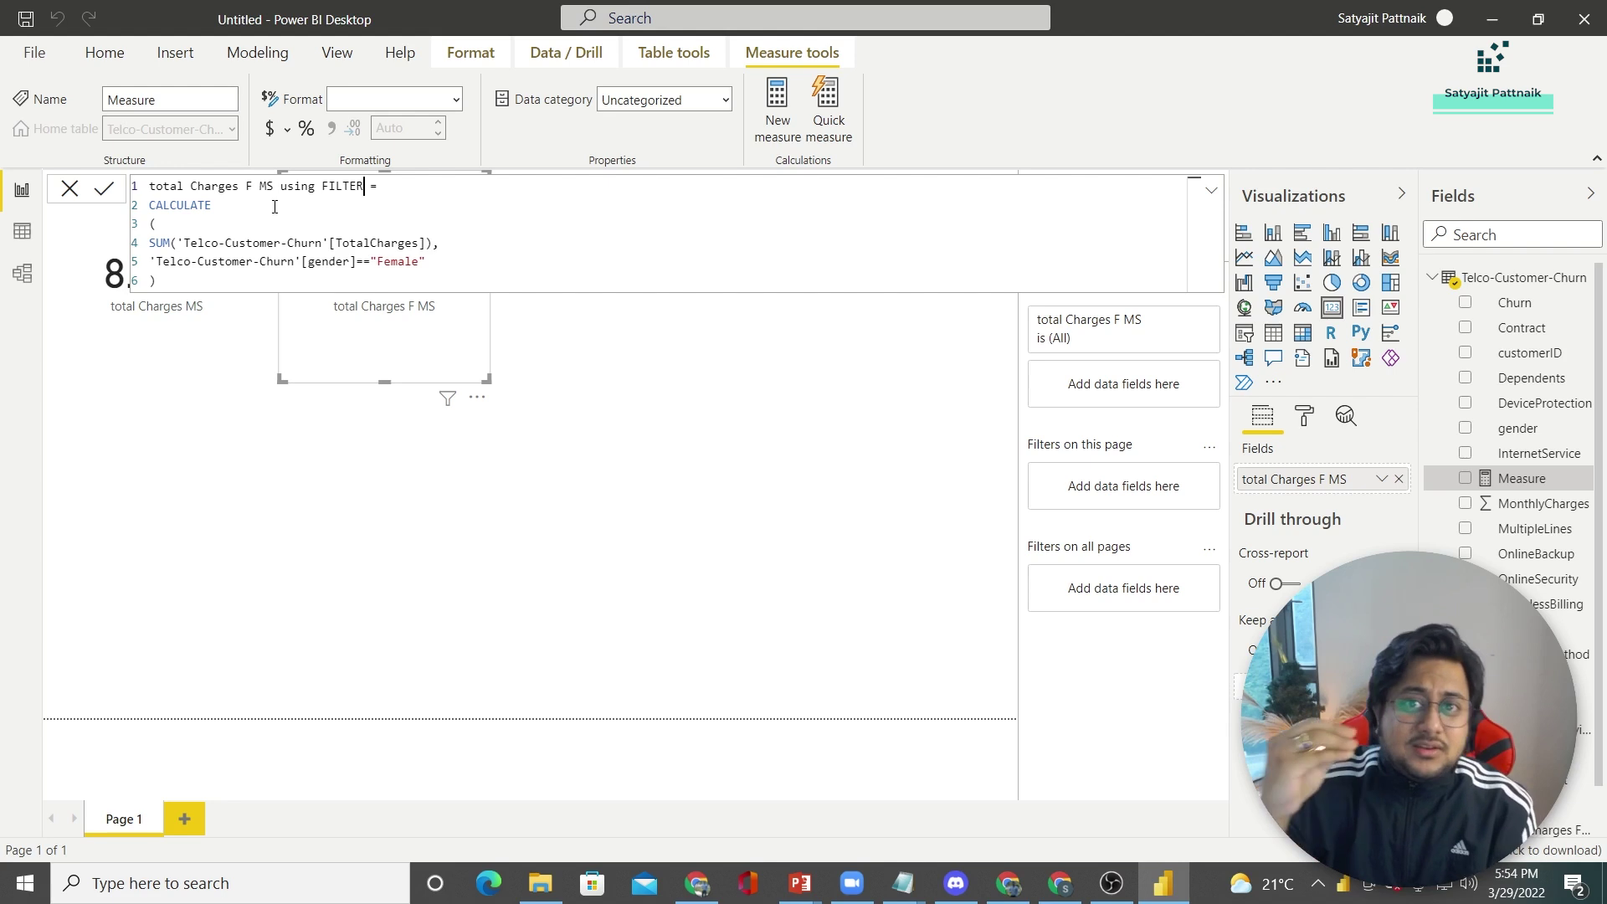
key("Left")
key("Left")
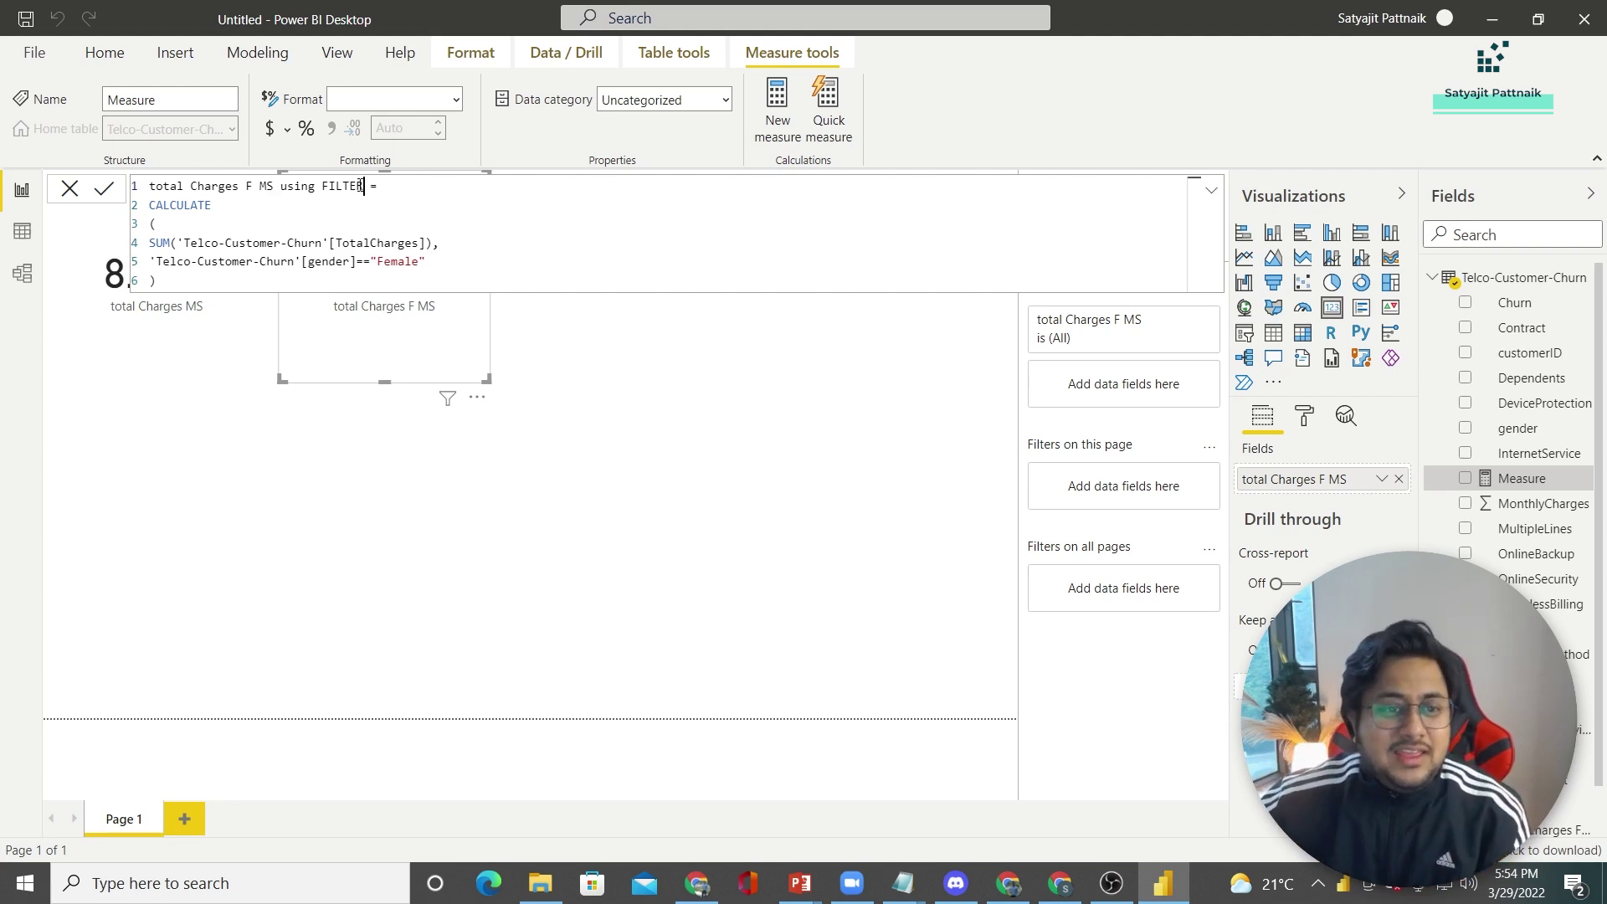
key("shift+Home")
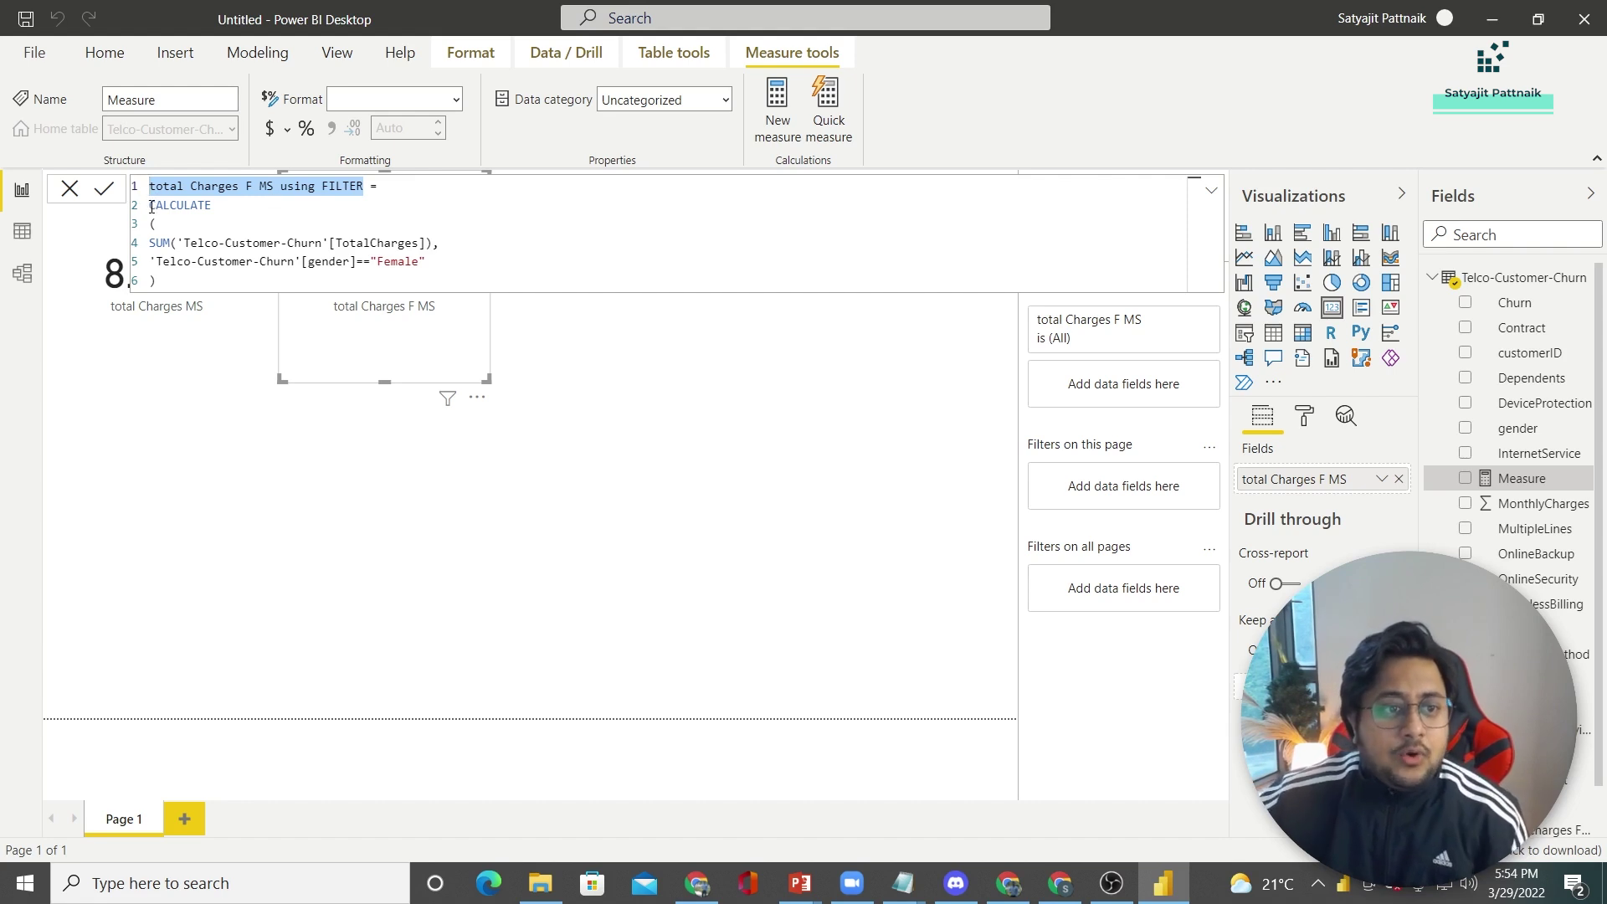
Step: Replace the gender condition with a FILTER on 'Telco-Customer-Churn' where 'Telco-Customer-Churn'[gender]=="Female"
left_click_drag(150, 261, 442, 275)
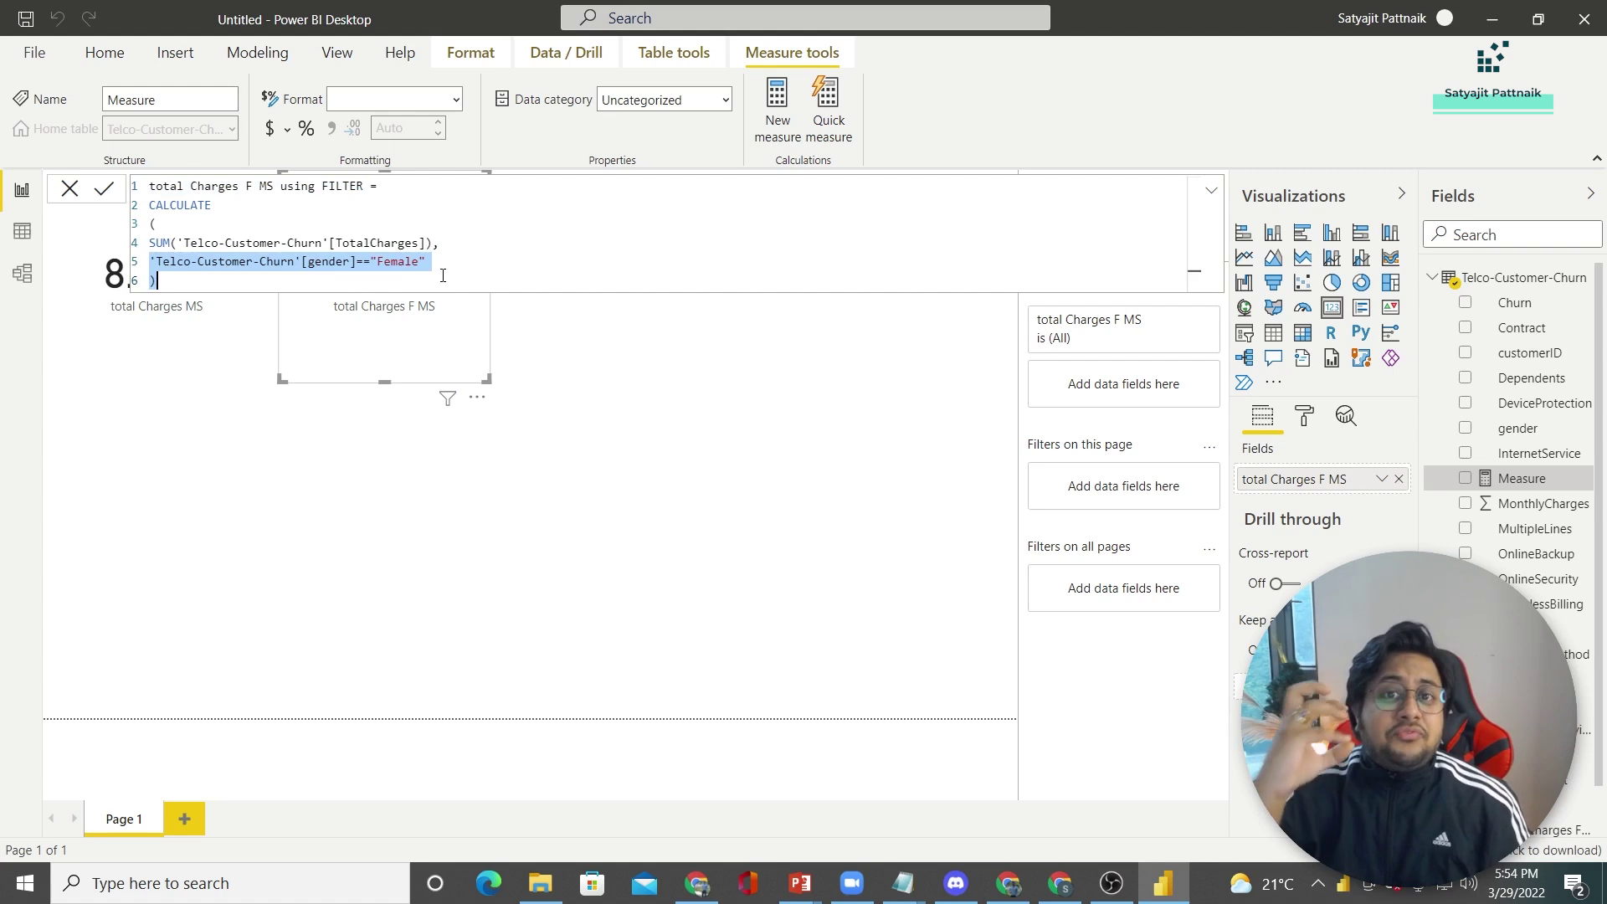
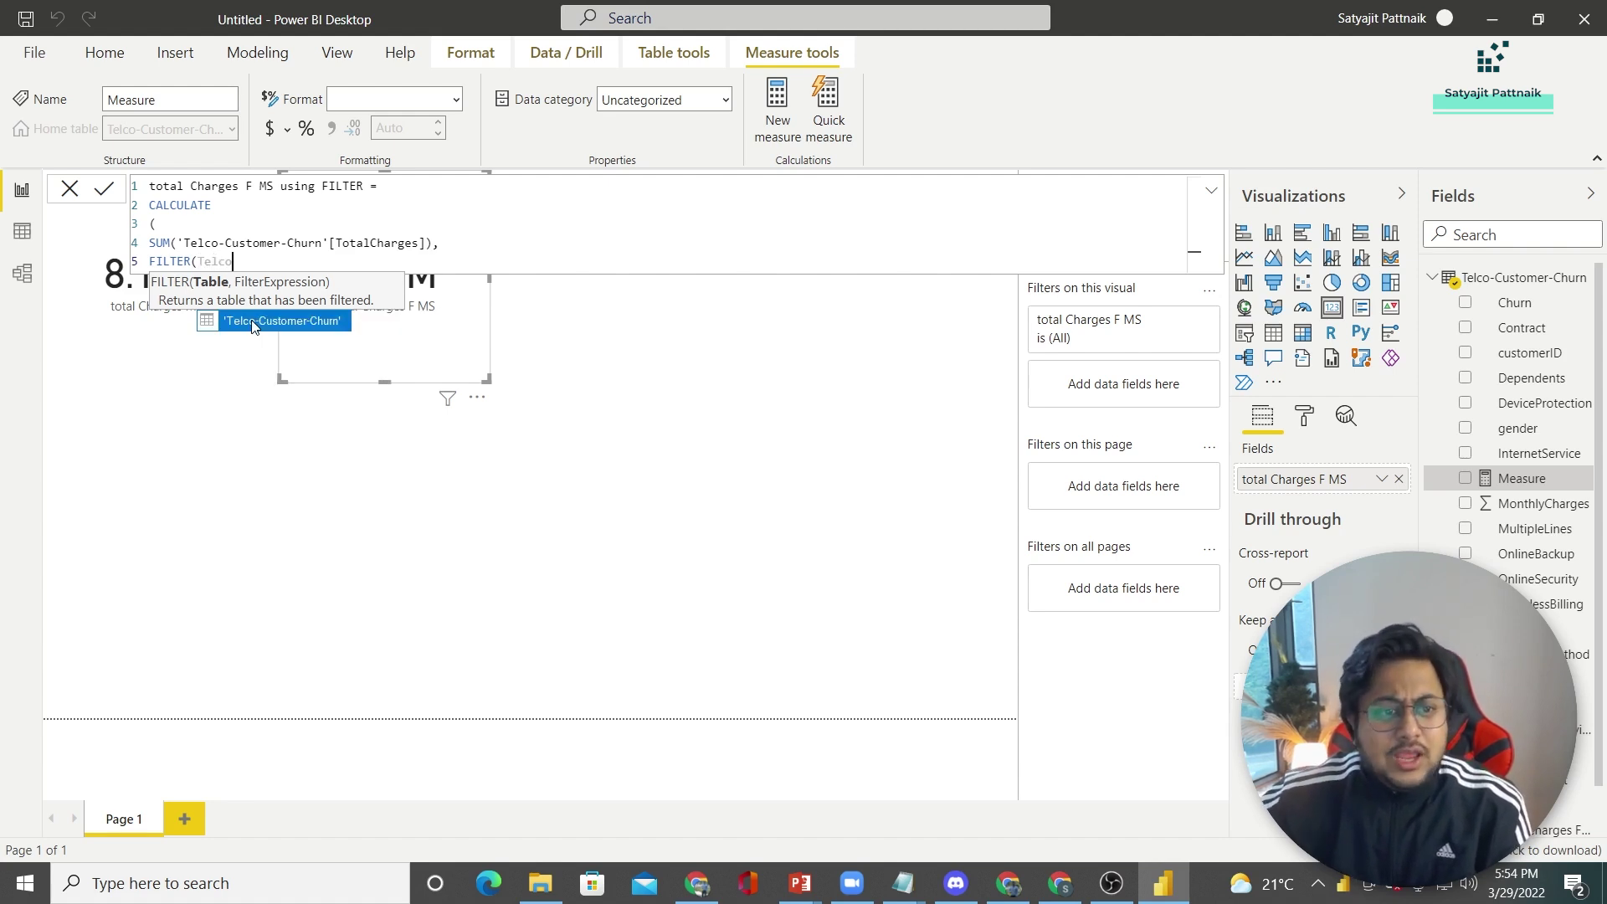
left_click(254, 322)
type(",")
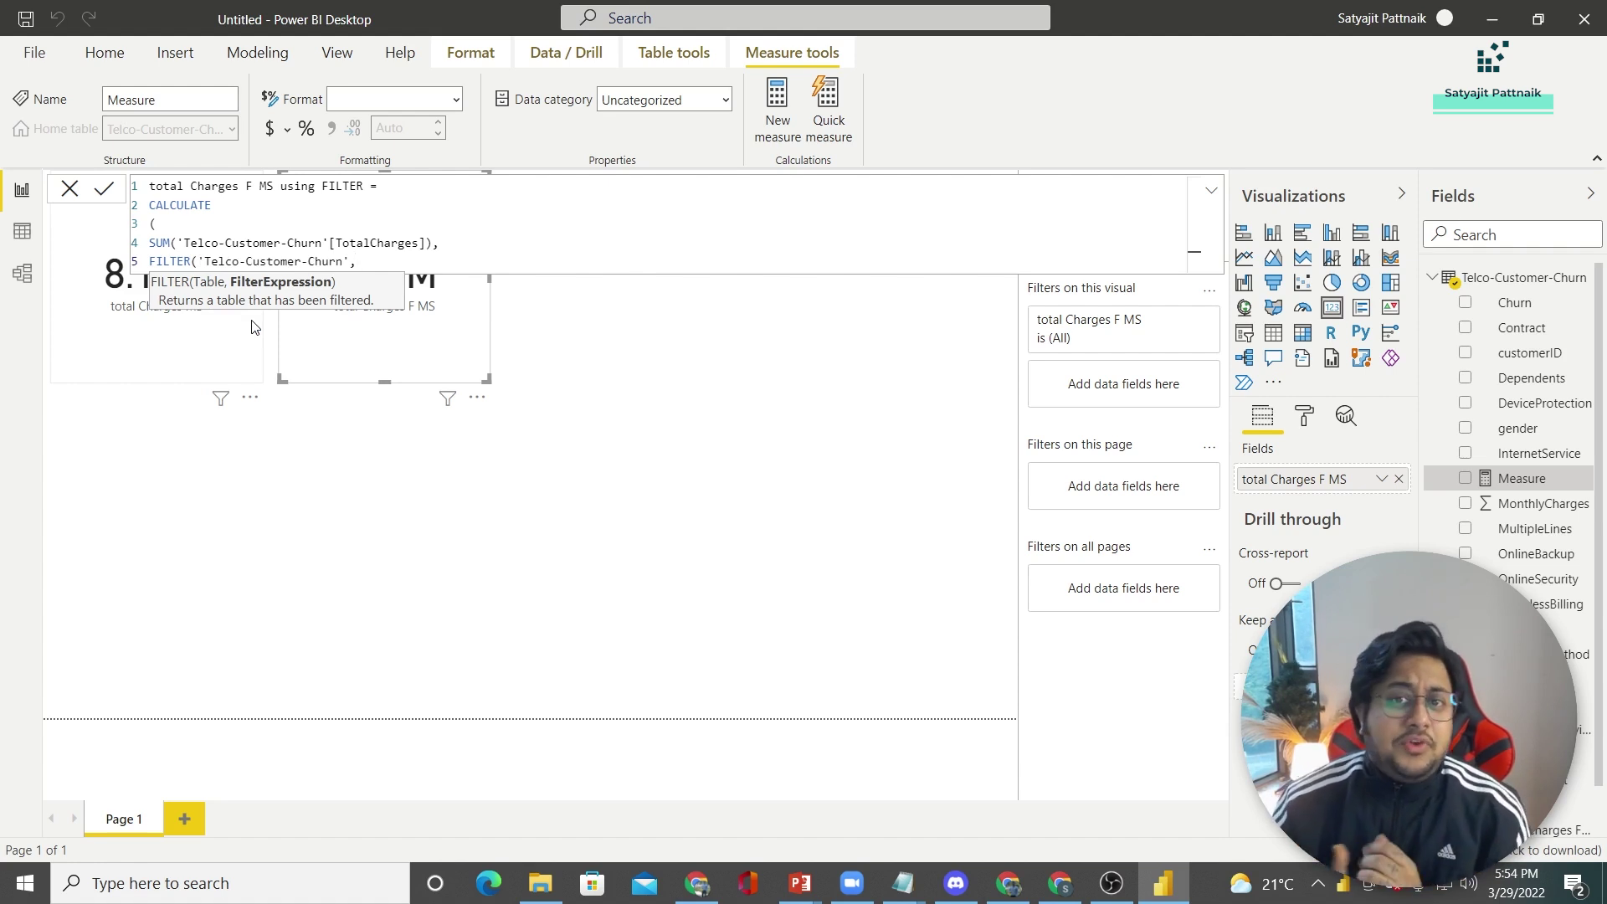
type("gender")
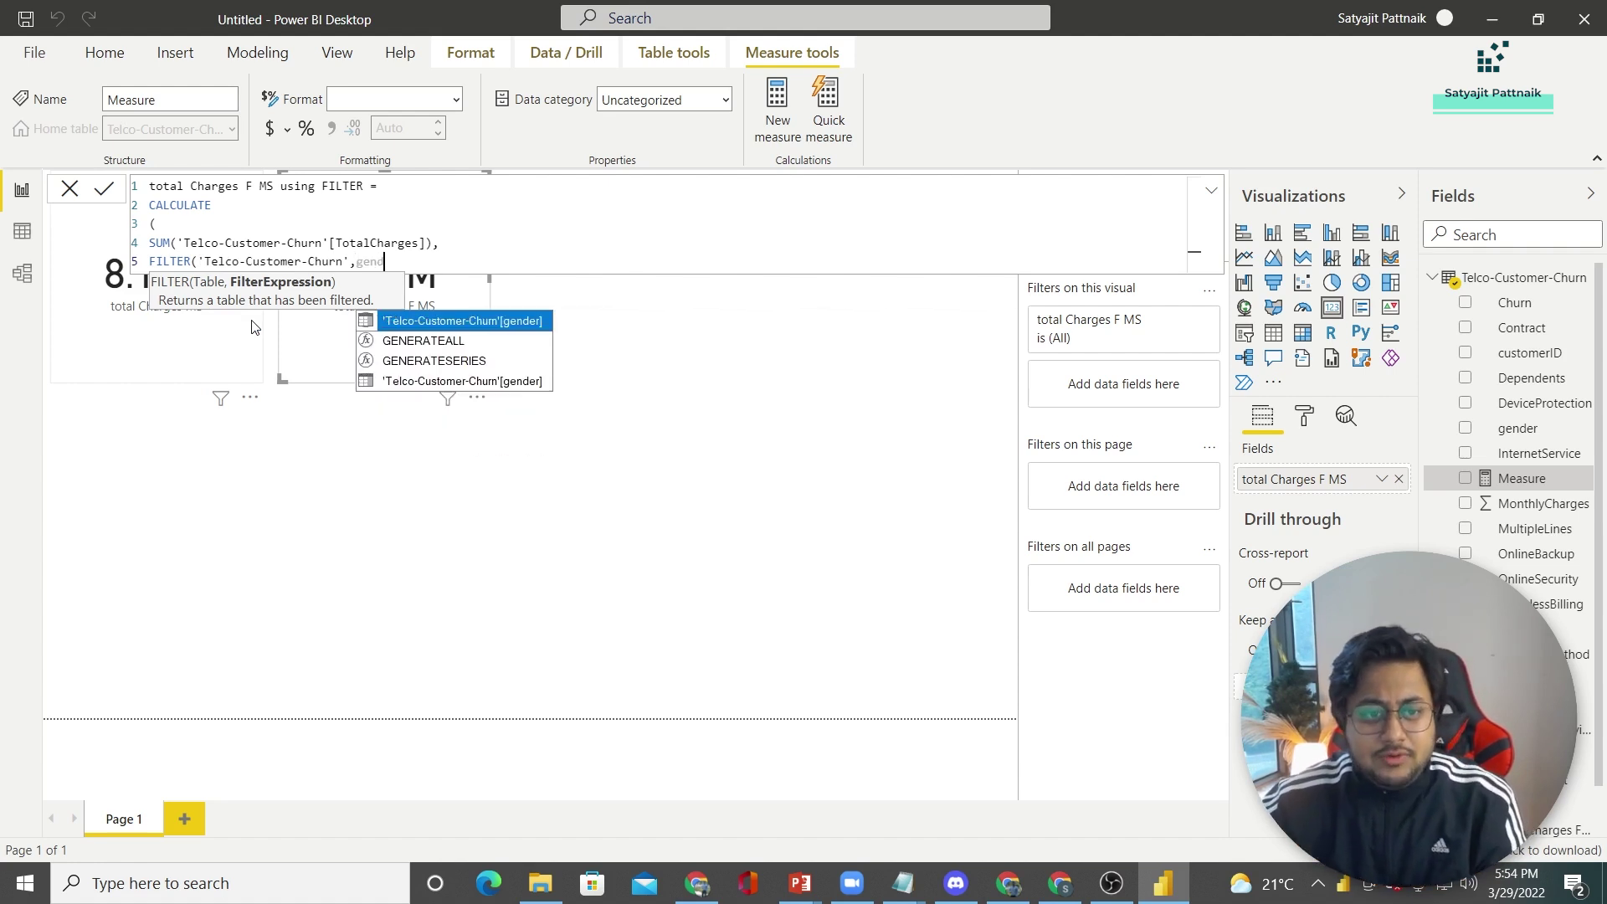
left_click(421, 321)
type("==\"Fem")
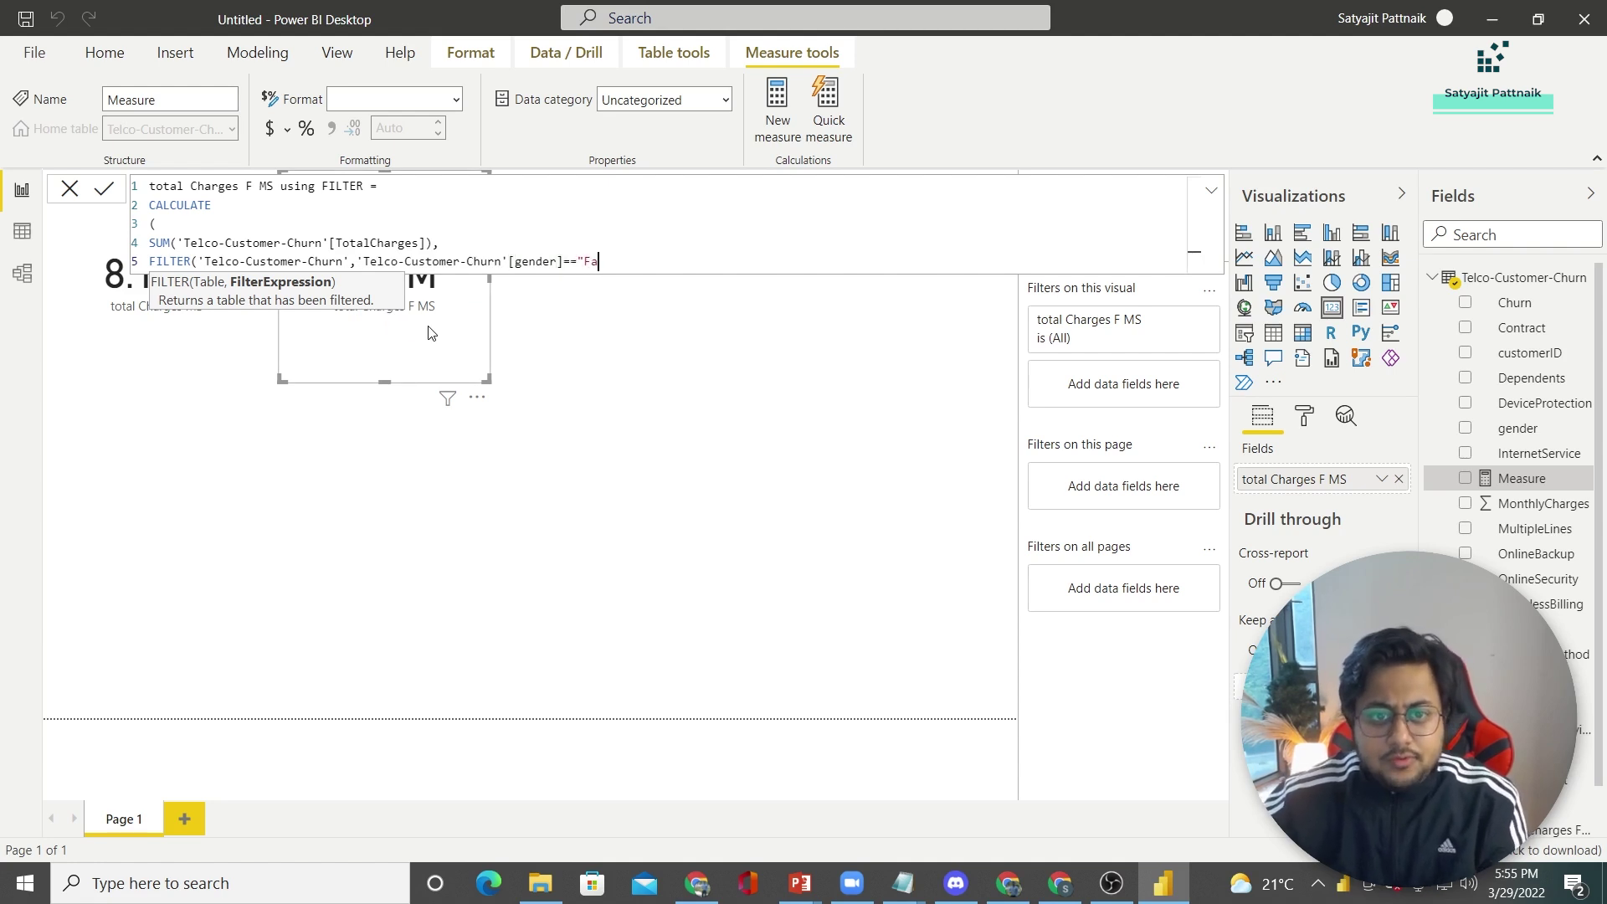
type("ale\"")
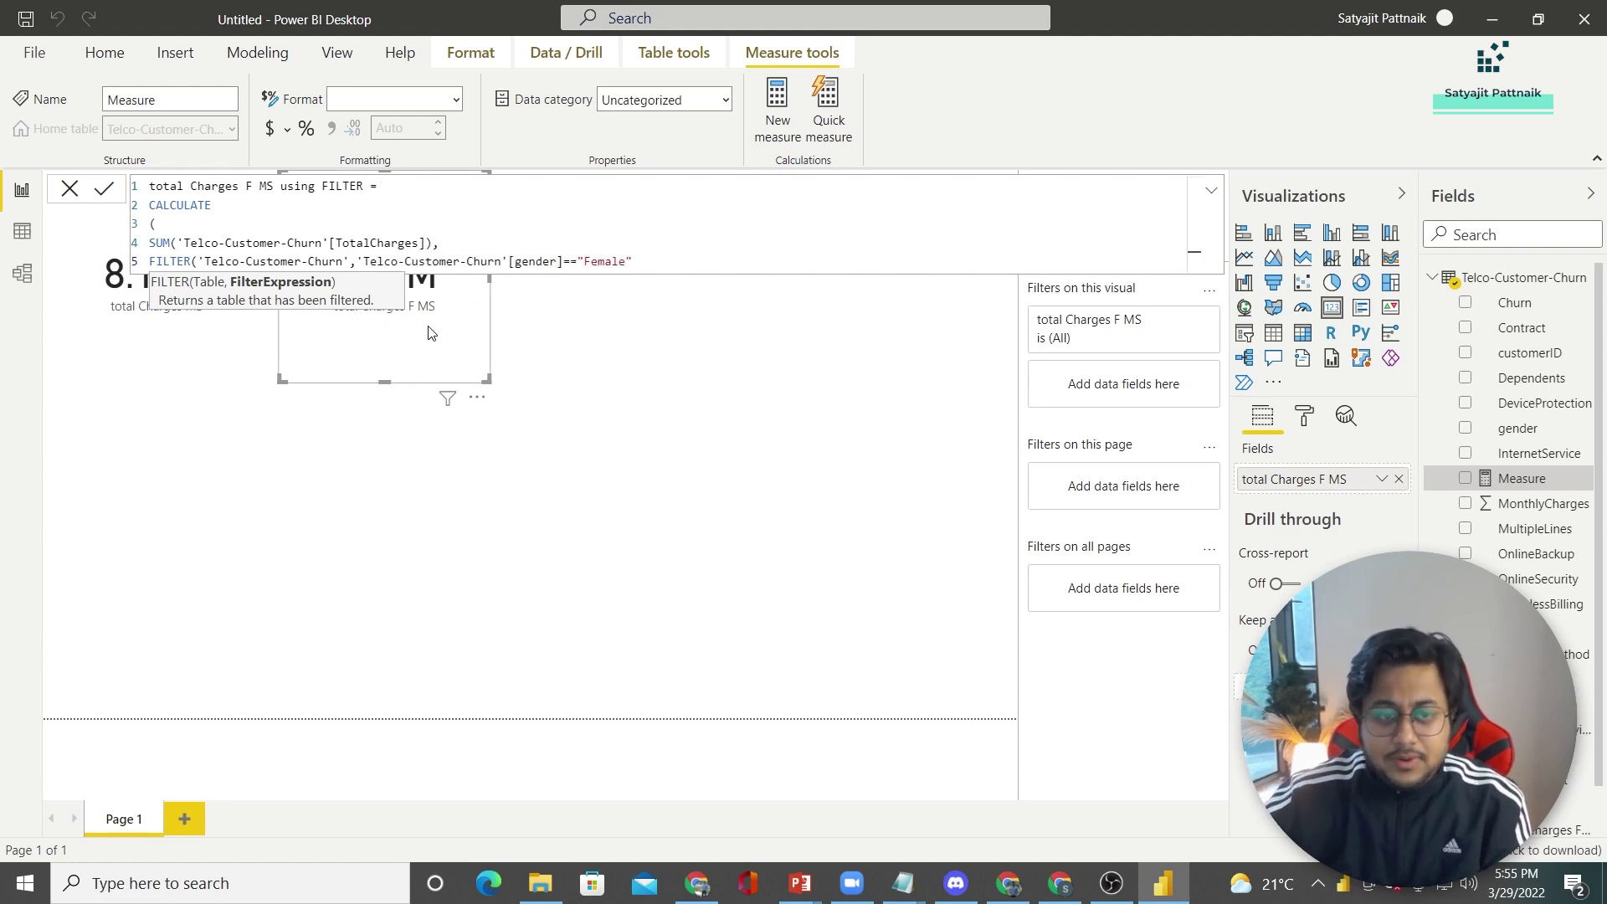
Step: Close the FILTER and CALCULATE functions with parentheses on separate lines and commit the measure
key("shift+Return")
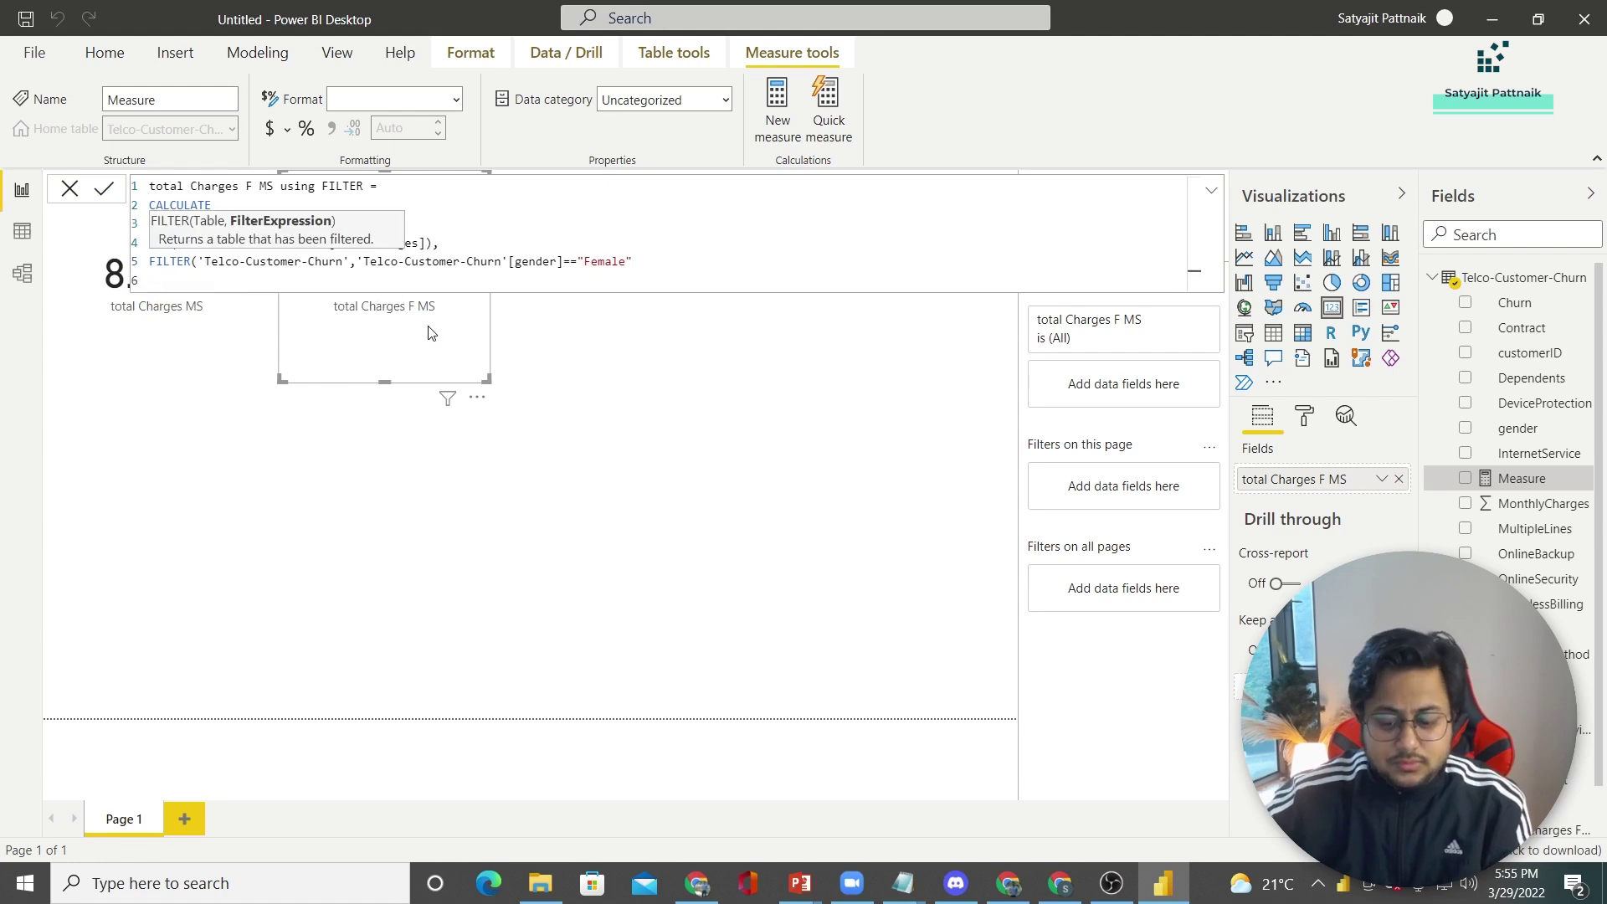
type(")")
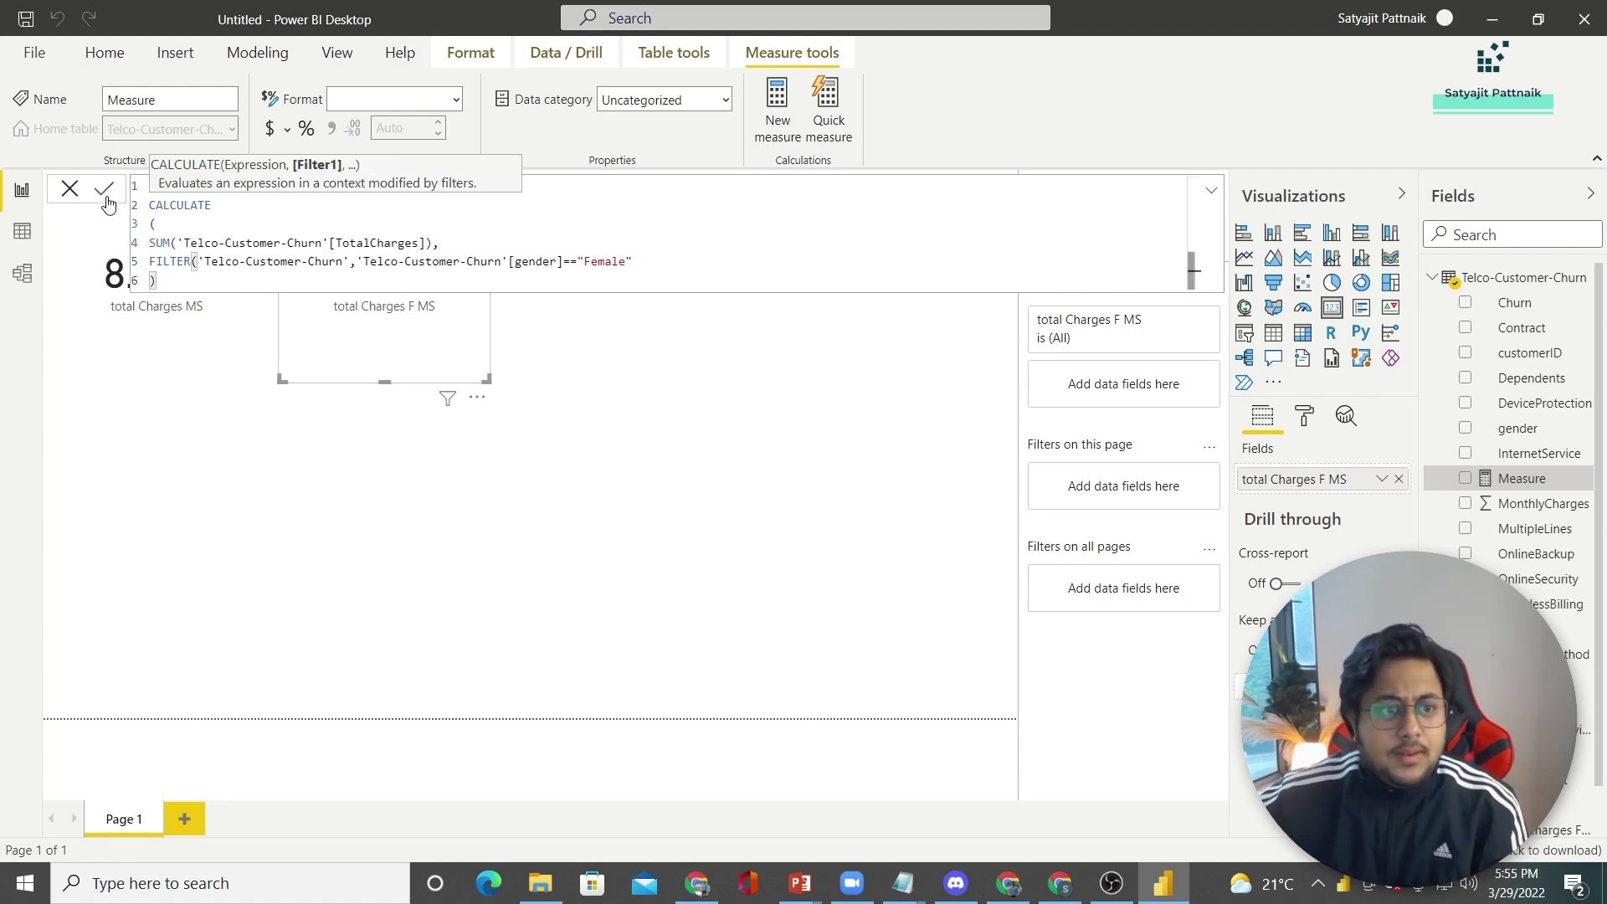
key("shift+Return")
type(")")
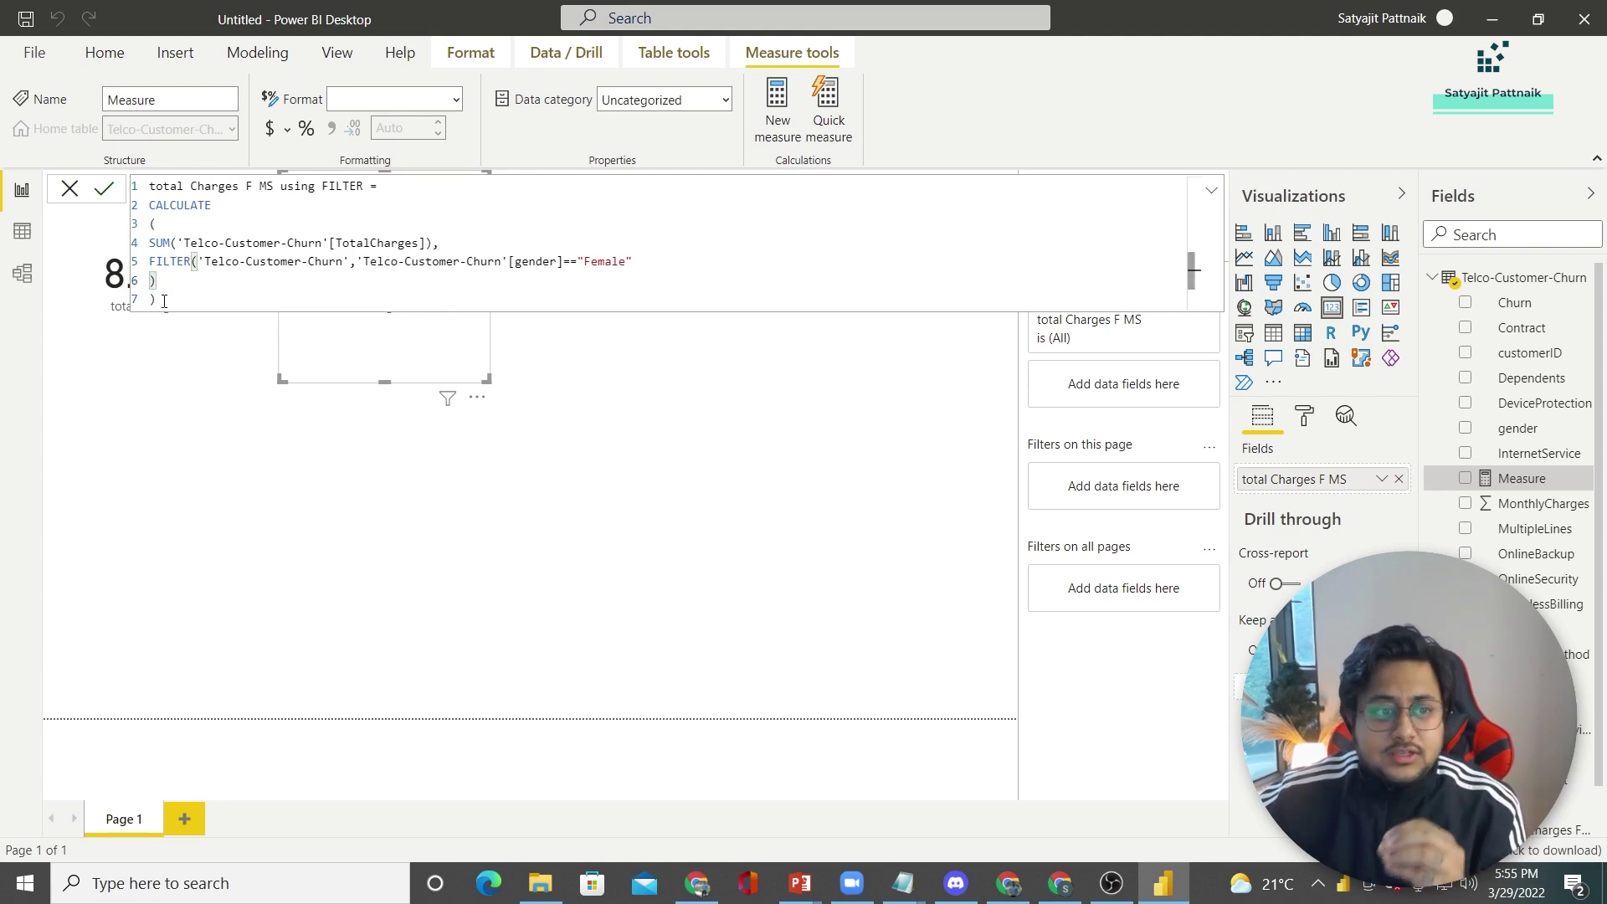
key("BackSpace")
left_click(192, 262)
left_click(173, 291)
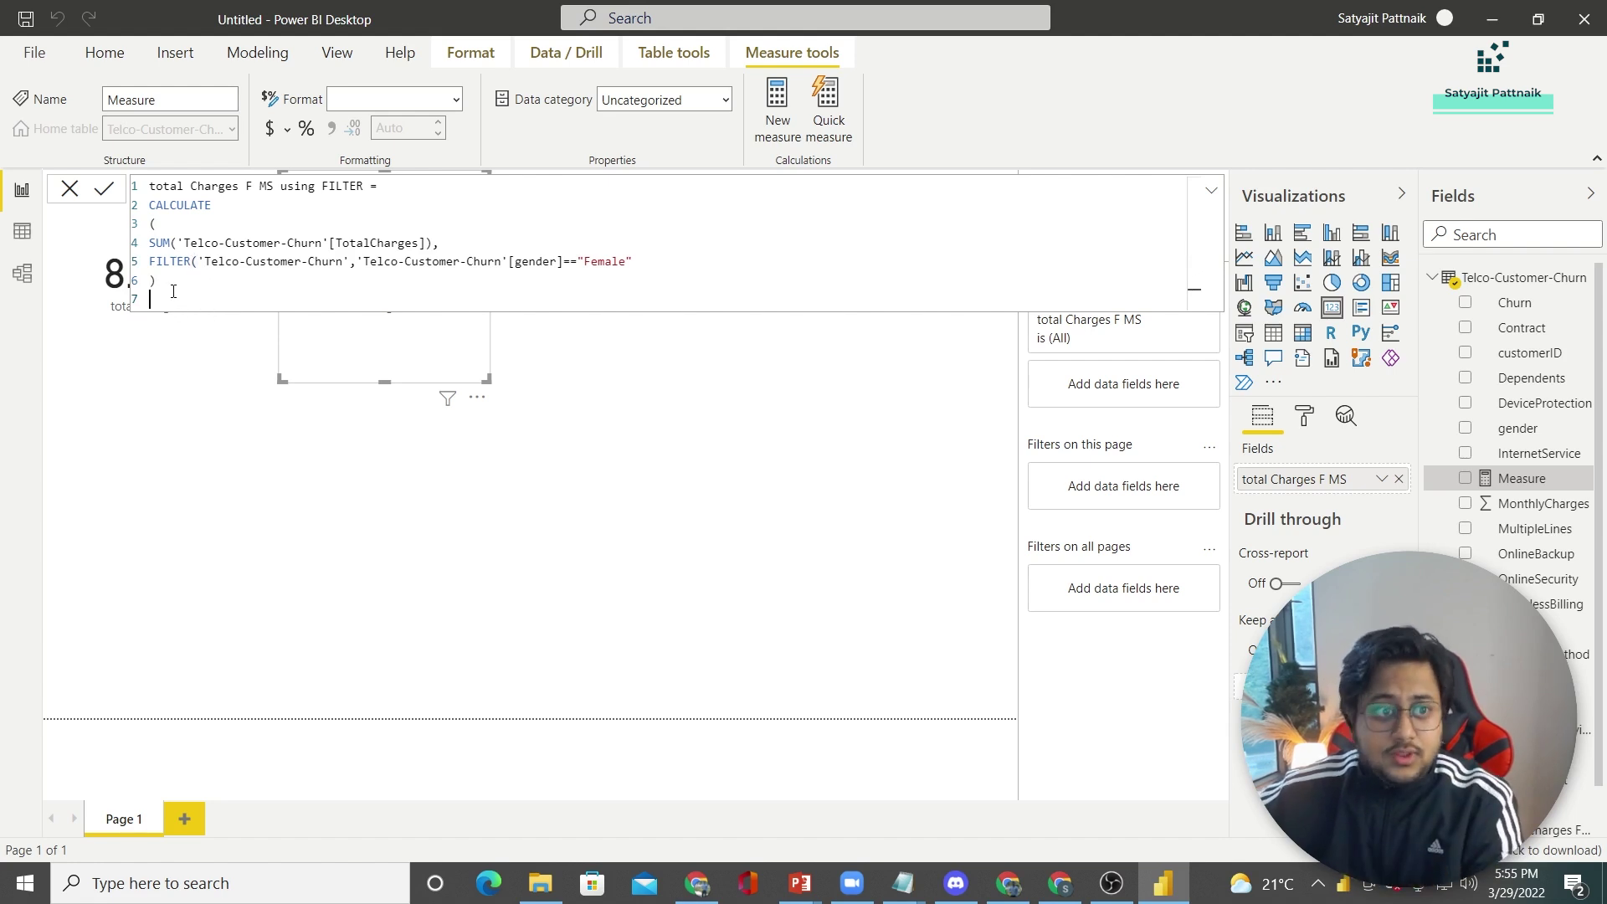
type(")")
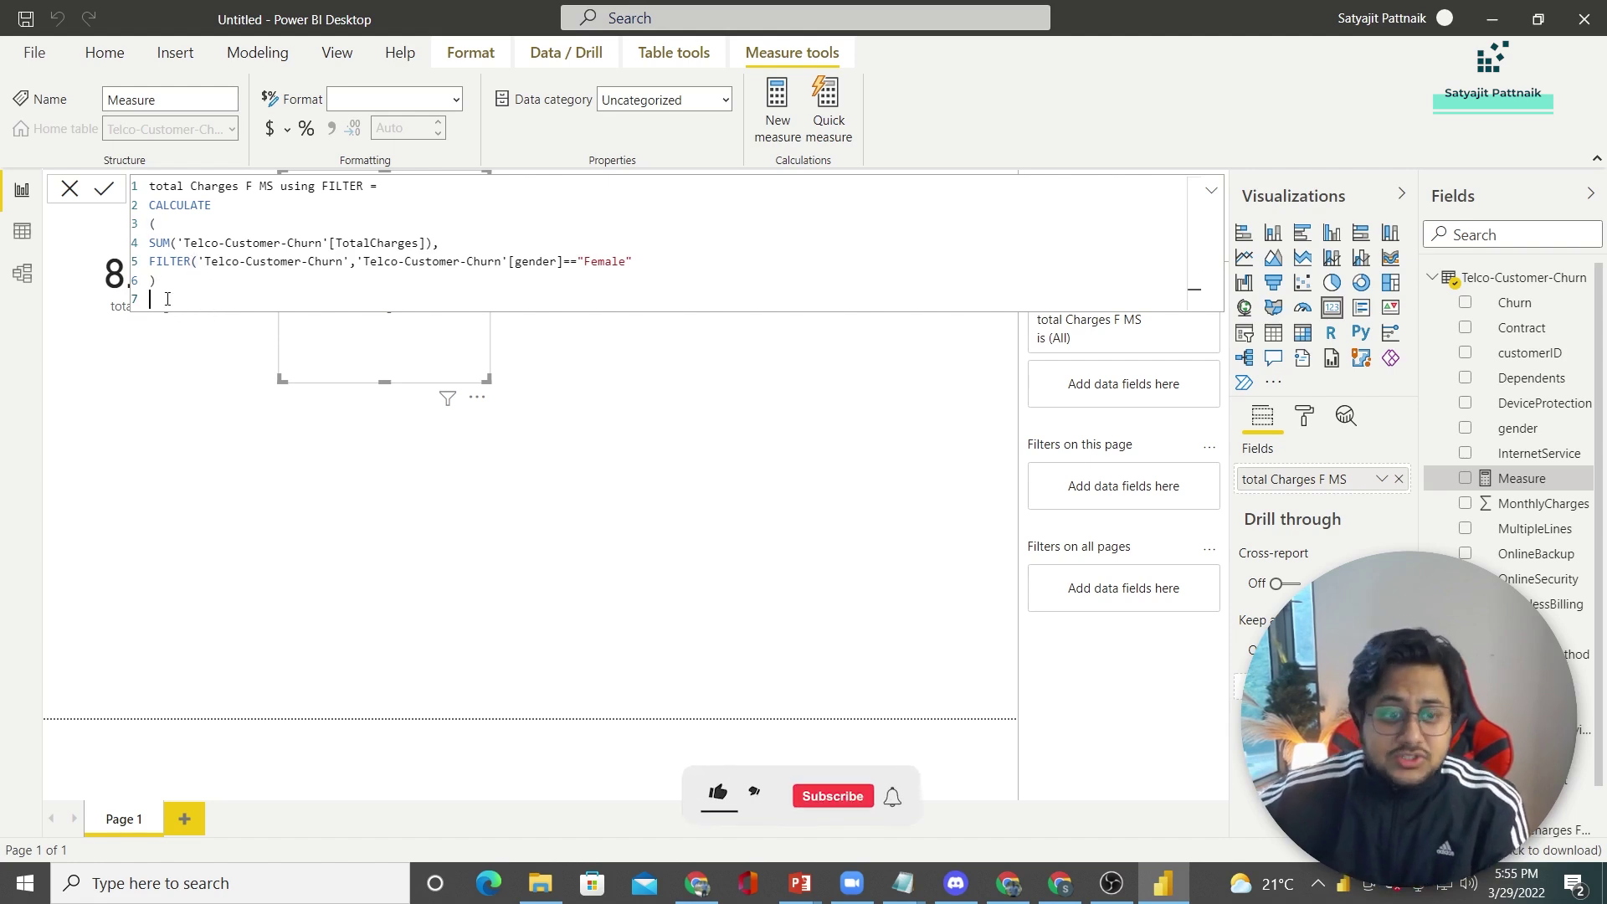
left_click(343, 429)
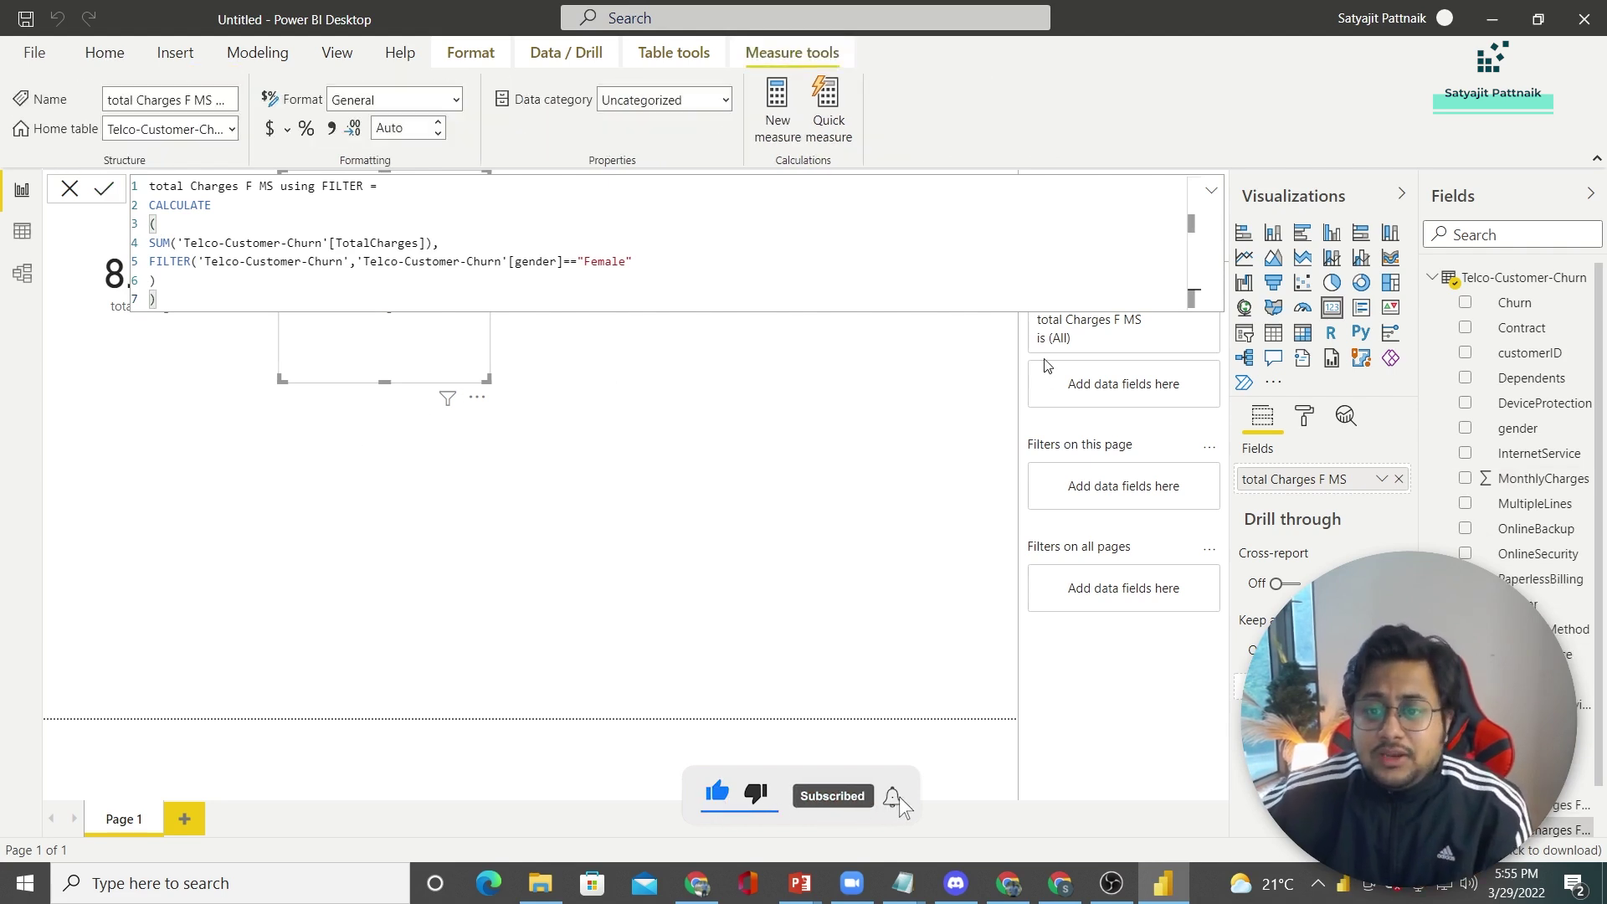
Step: Add a card visual beside the total Charges F MS card and assign it the total Charges F MS using FILTER measure
left_click(889, 388)
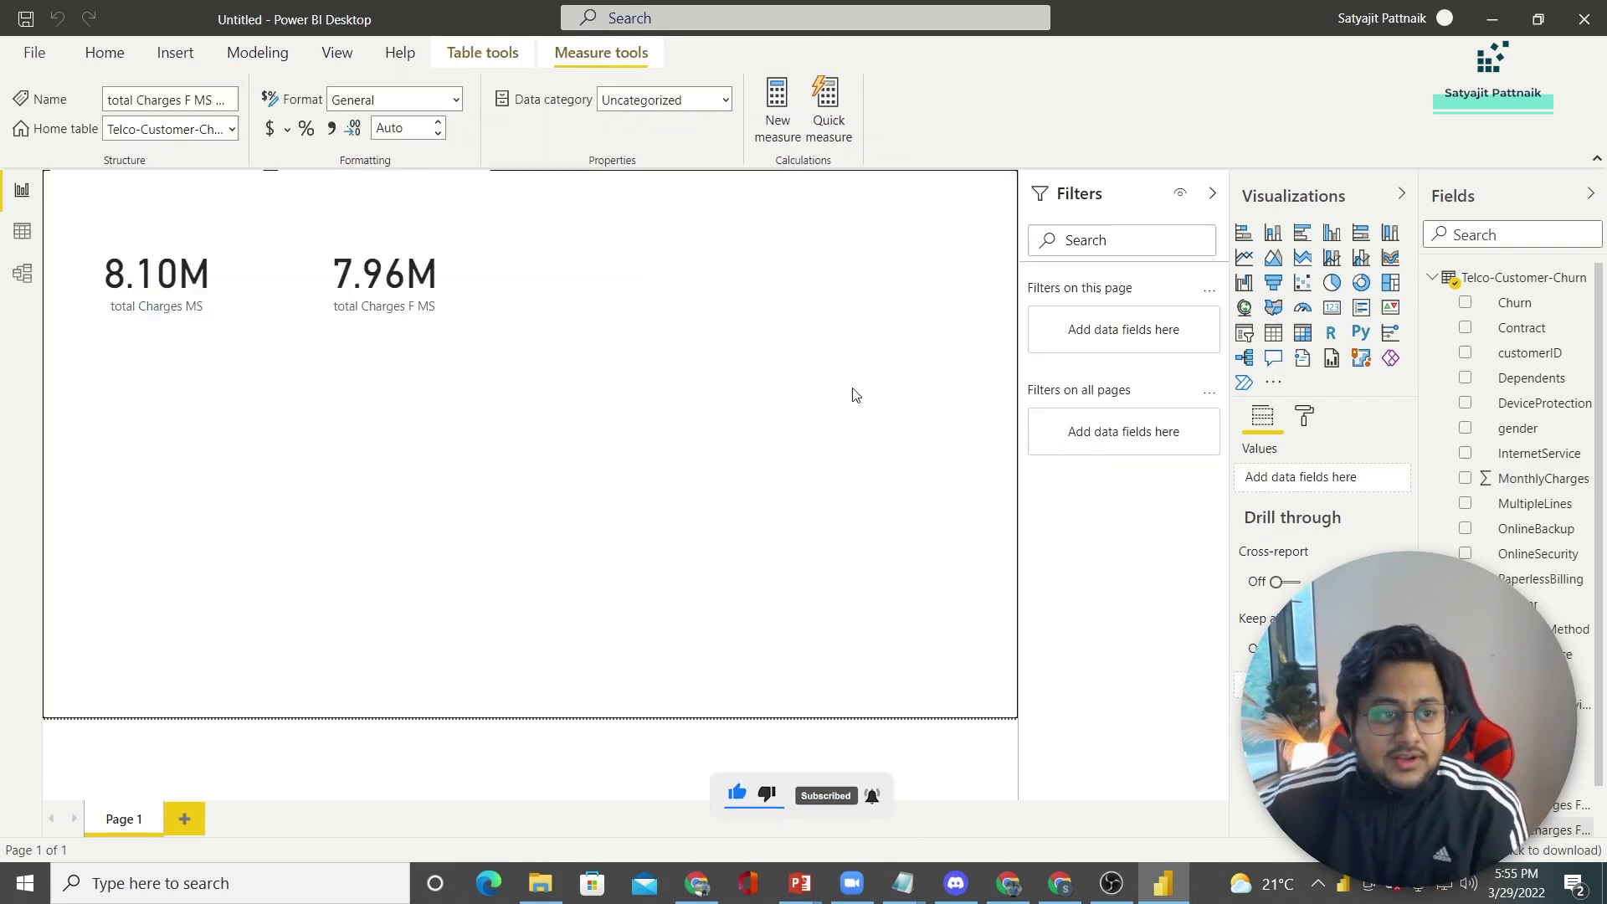
left_click(1331, 307)
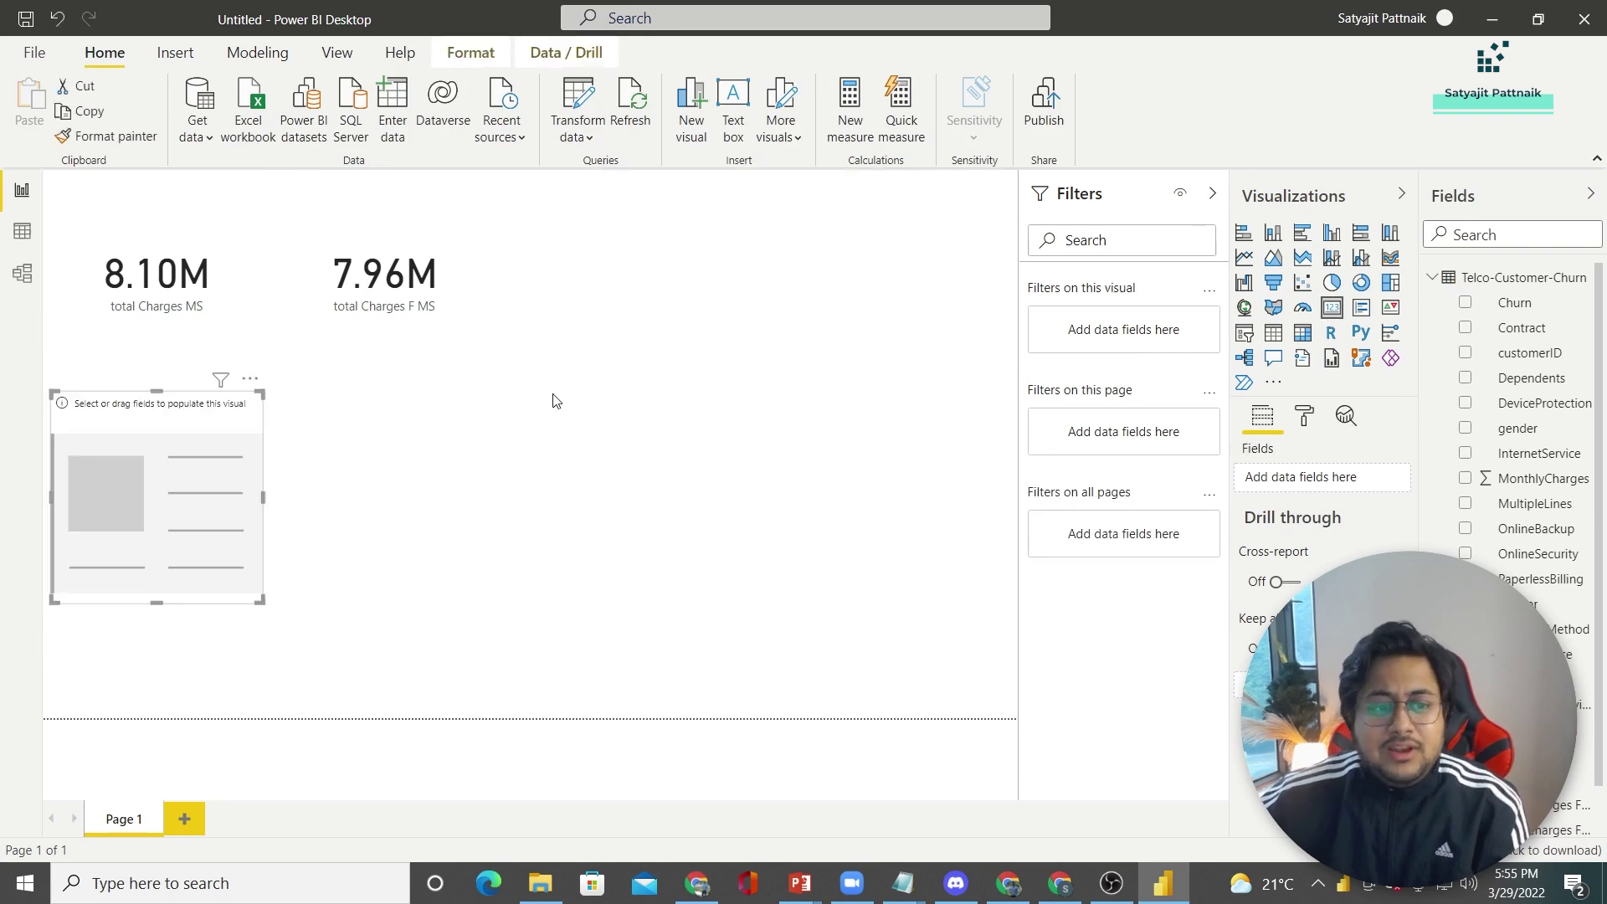
left_click_drag(288, 464, 795, 322)
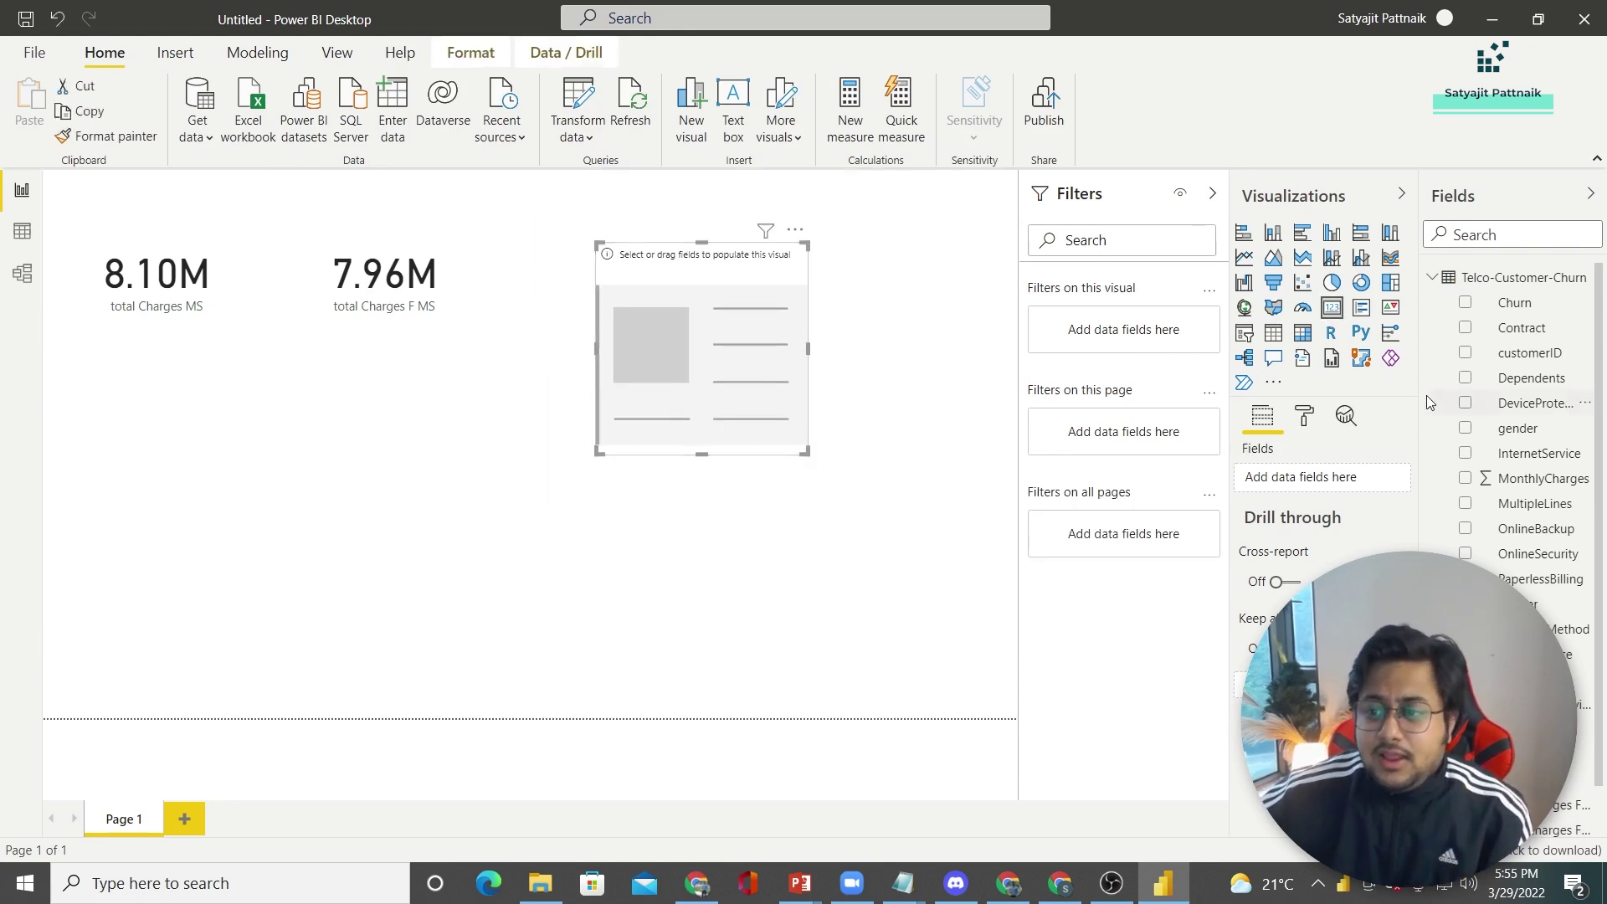
left_click_drag(1417, 398, 1170, 402)
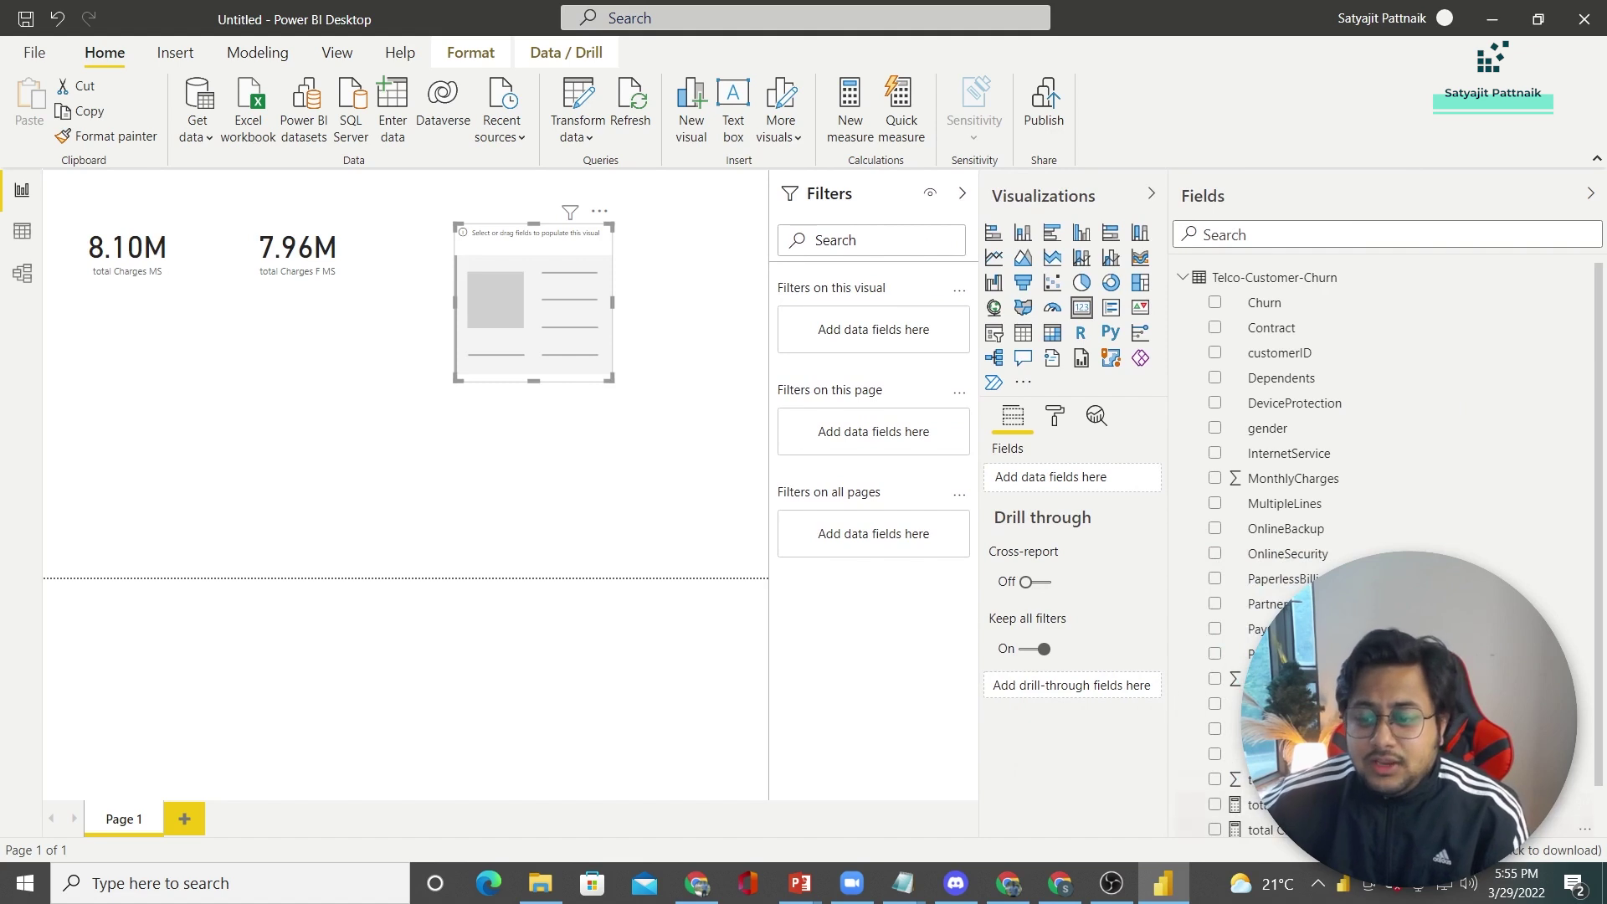
scroll(1208, 544, "down", 1)
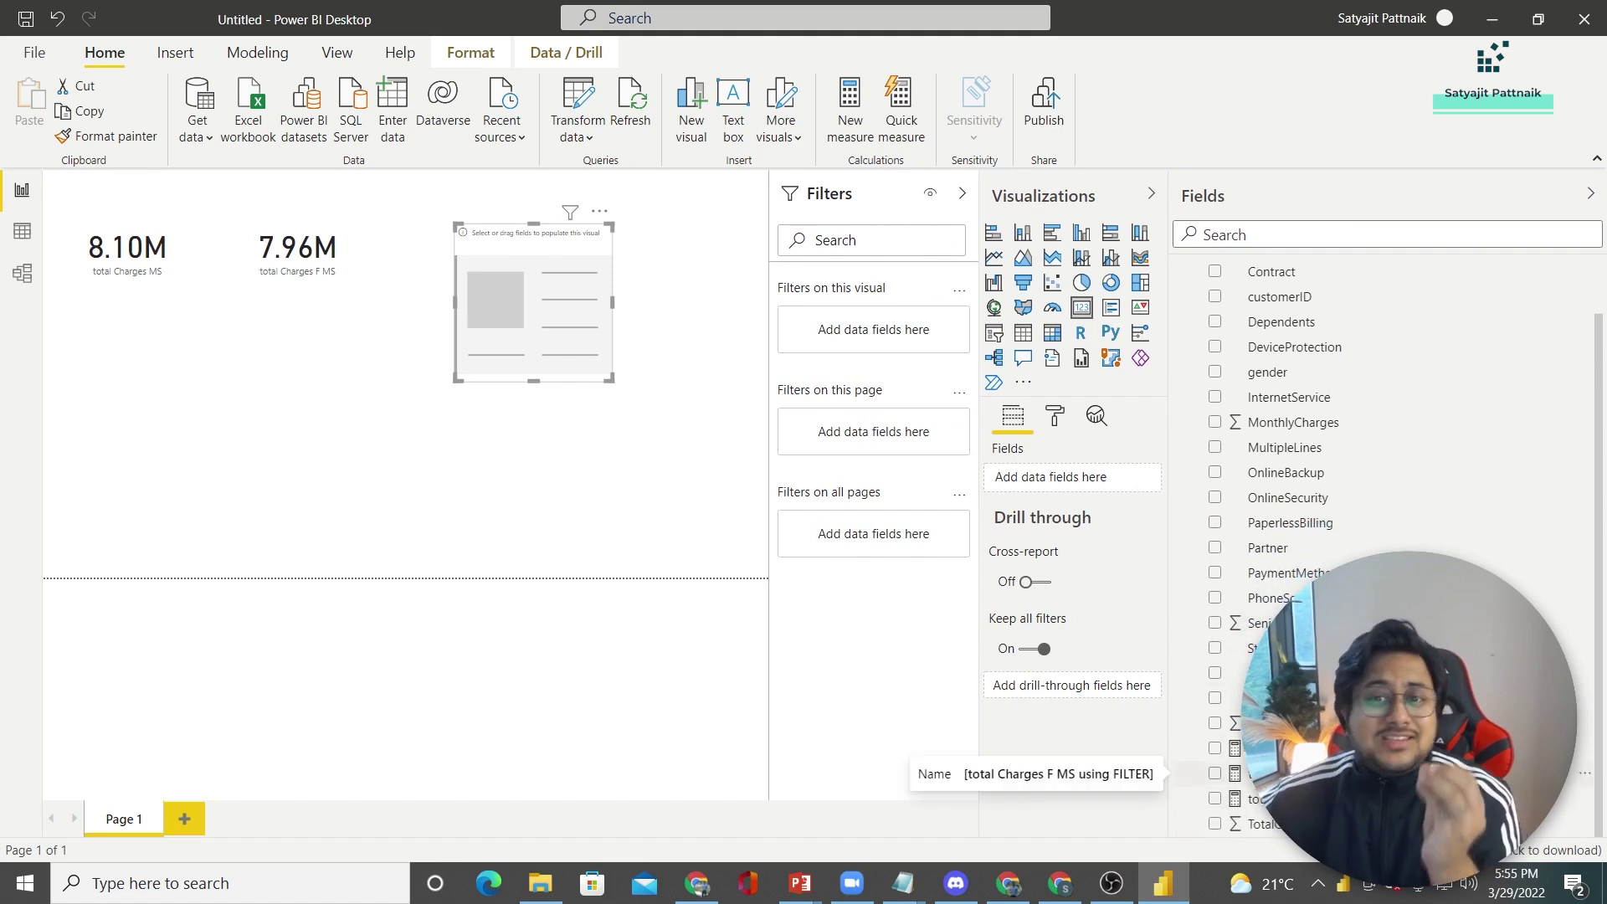
left_click_drag(1255, 773, 544, 307)
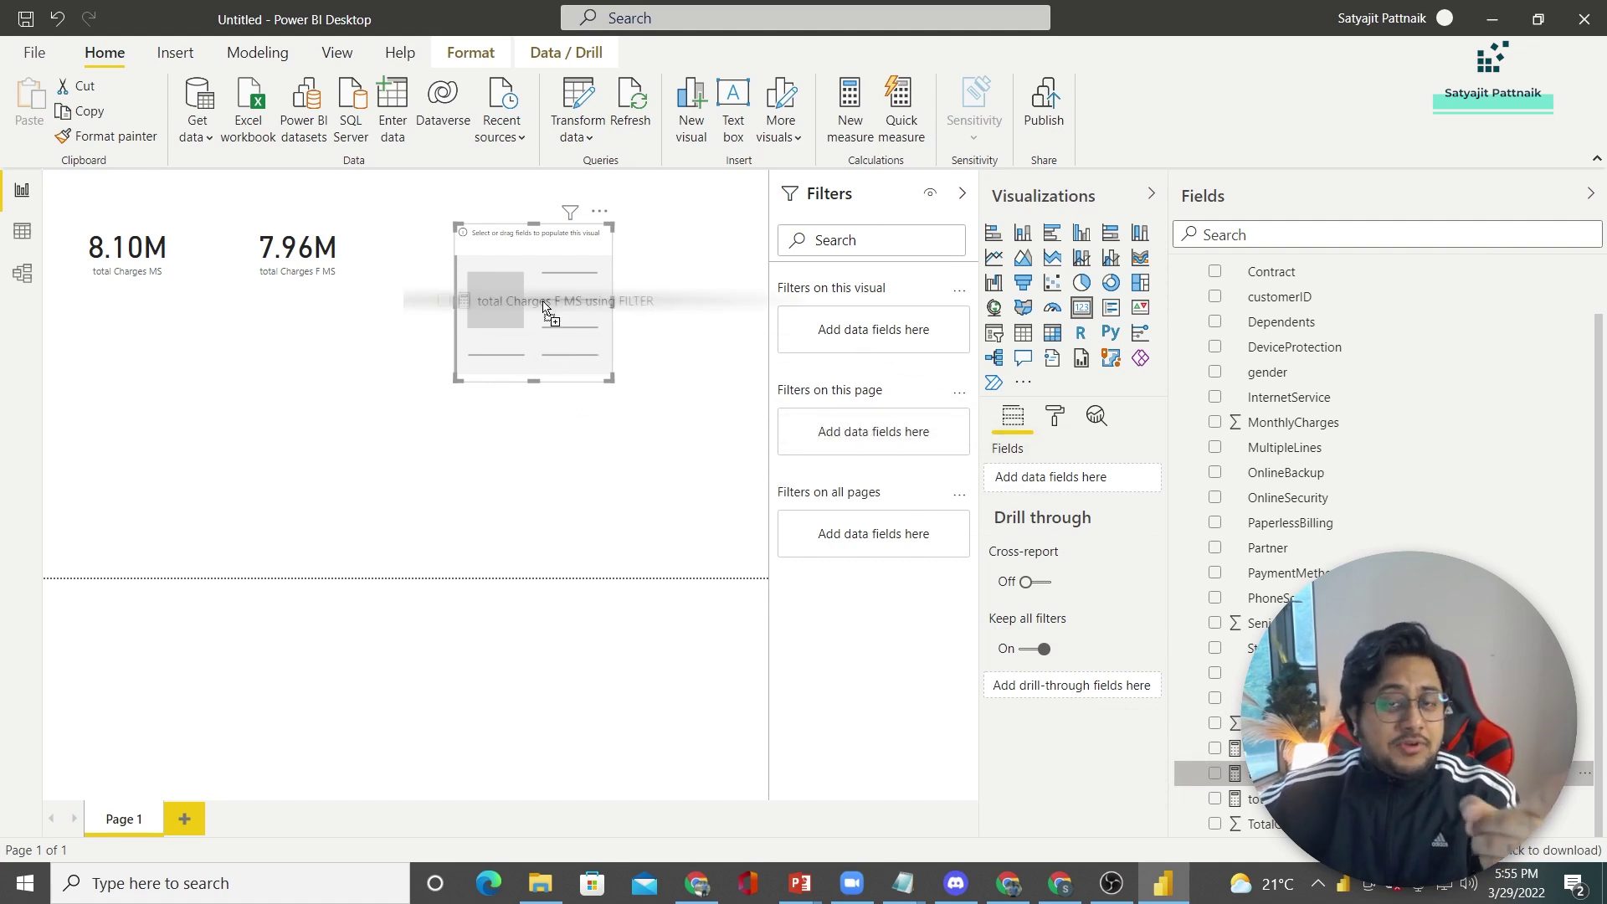
Step: Populate the empty card with the total Charges F MS using FILTER measure
left_click_drag(543, 307, 544, 308)
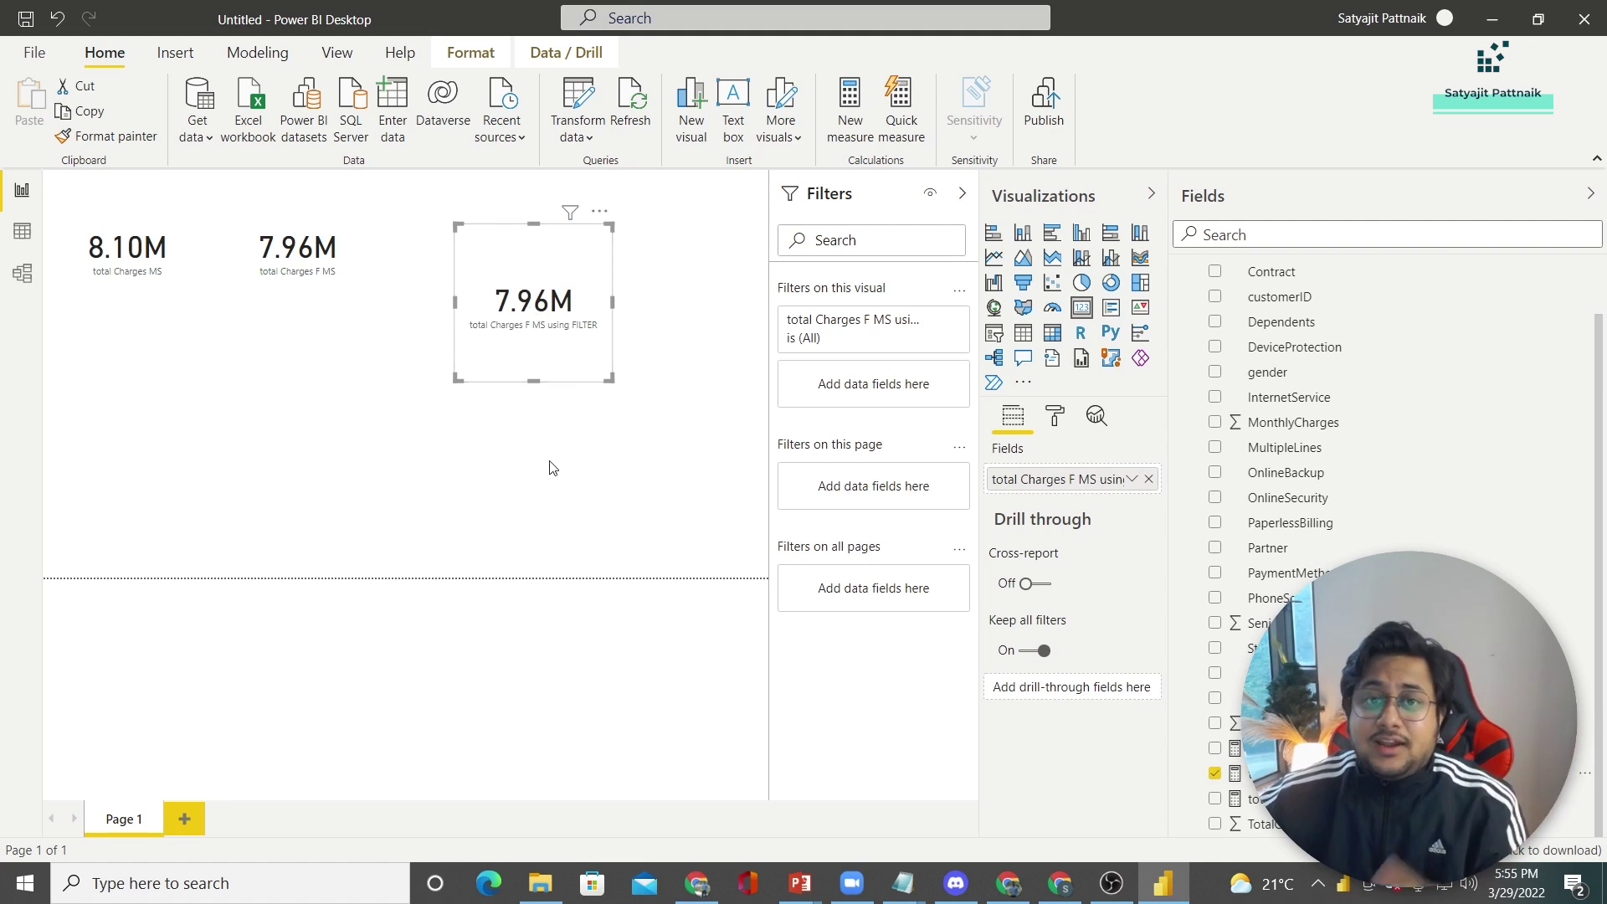
Step: Copy the total Charges F MS using FILTER formula into Notepad below the total Charges F MS formula and compare their conditions
left_click(1188, 774)
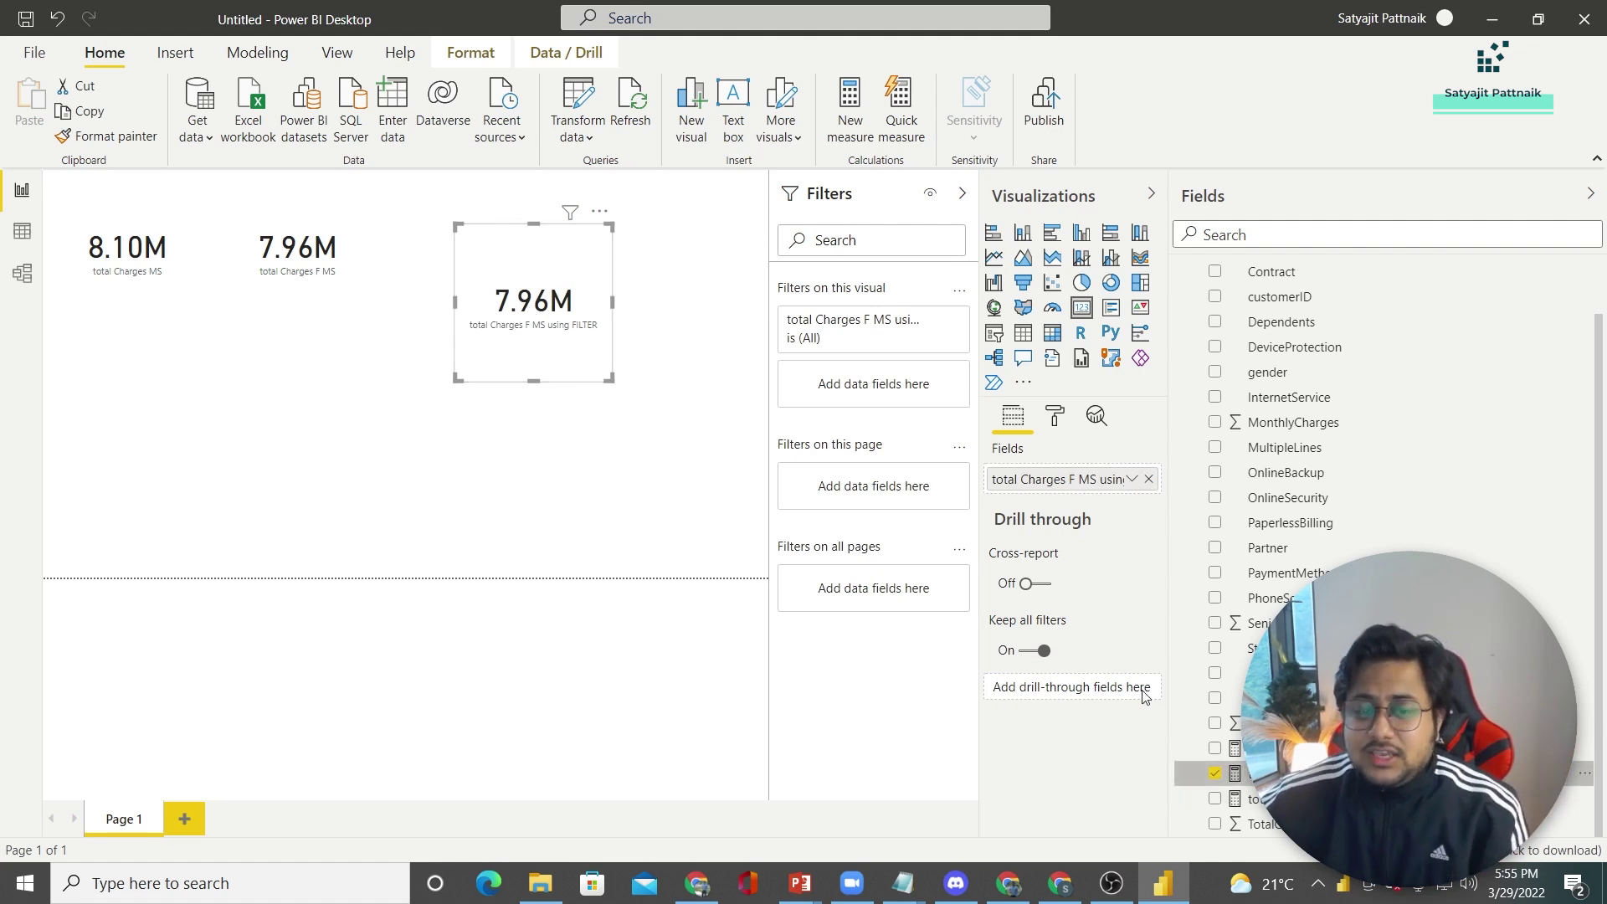
key("ctrl+a")
key("ctrl+c")
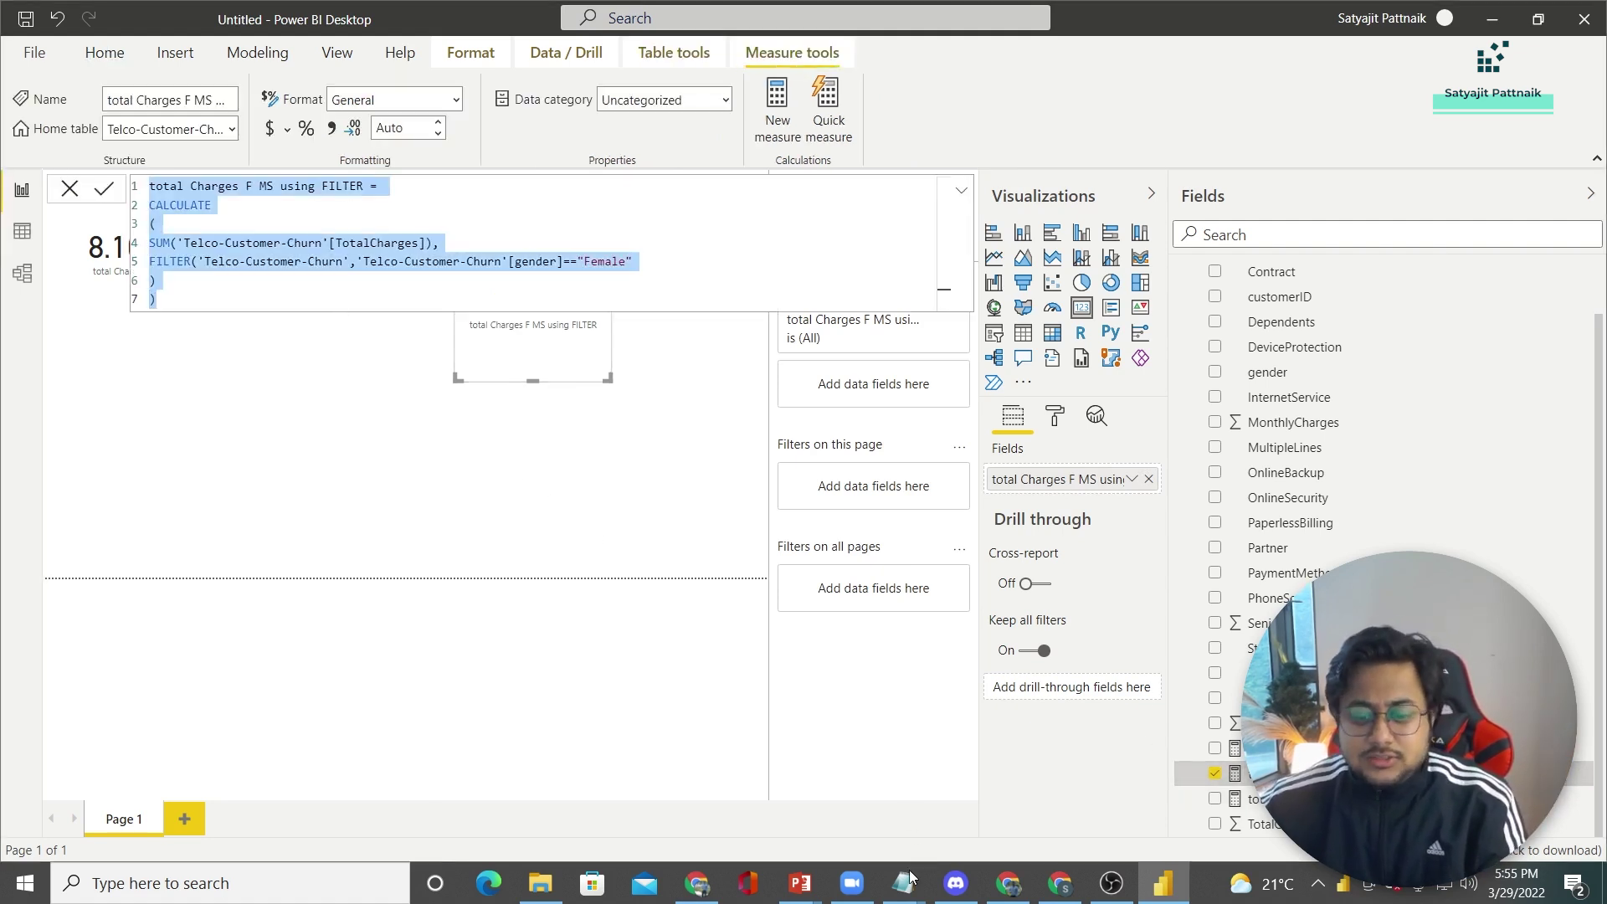
mouse_move(902, 883)
left_click(1023, 832)
left_click(481, 376)
key("Return")
key("Return")
key("Return")
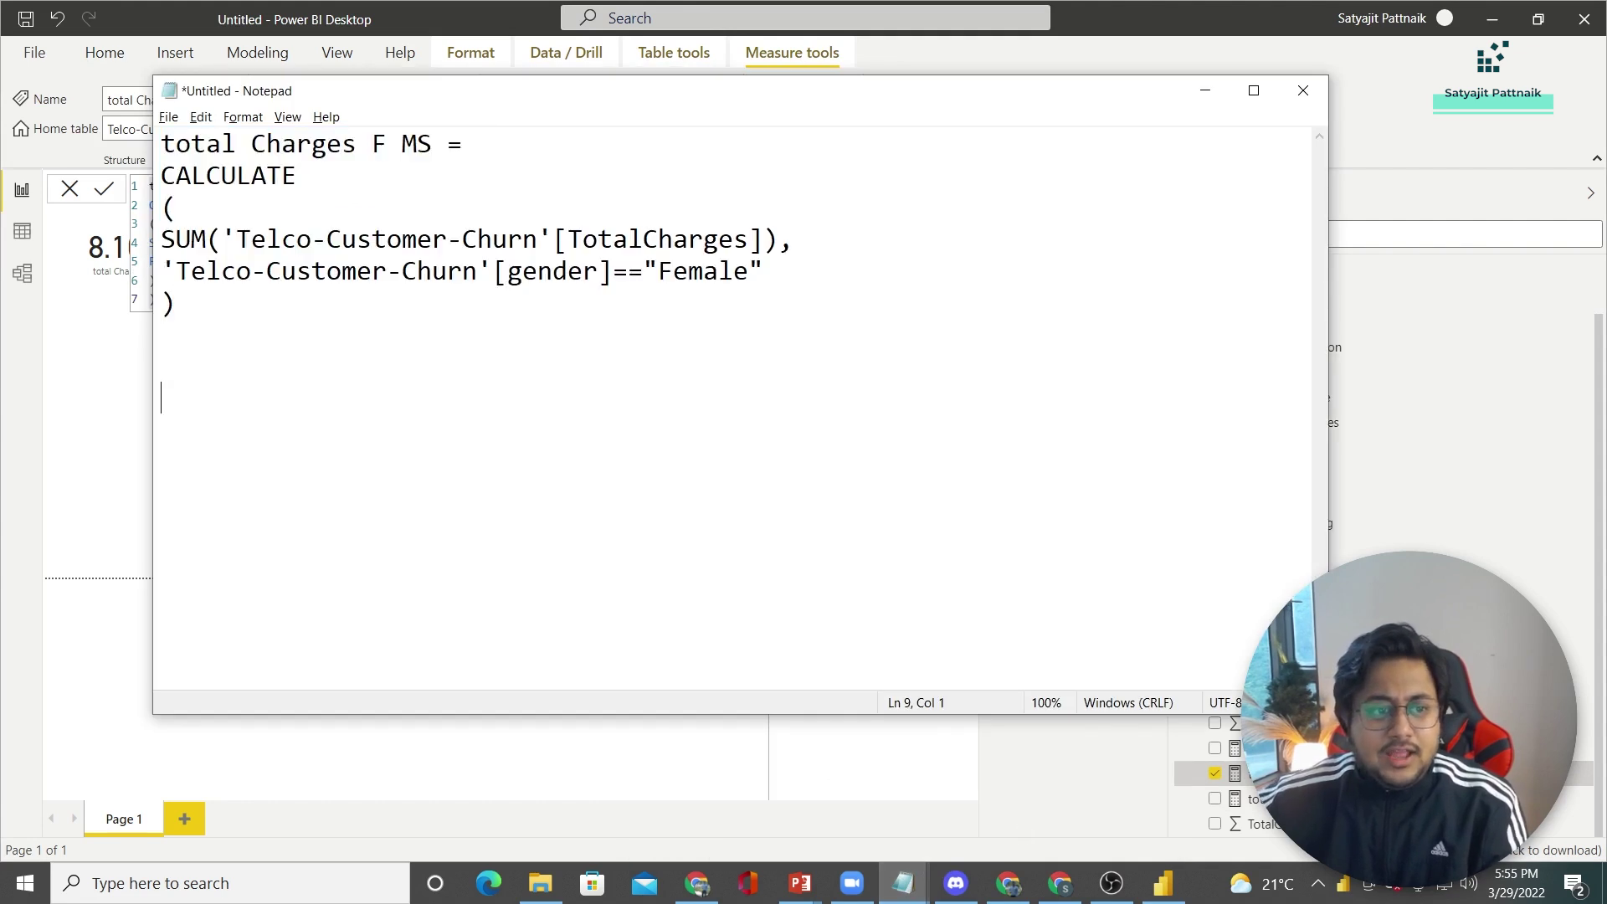
key("ctrl+v")
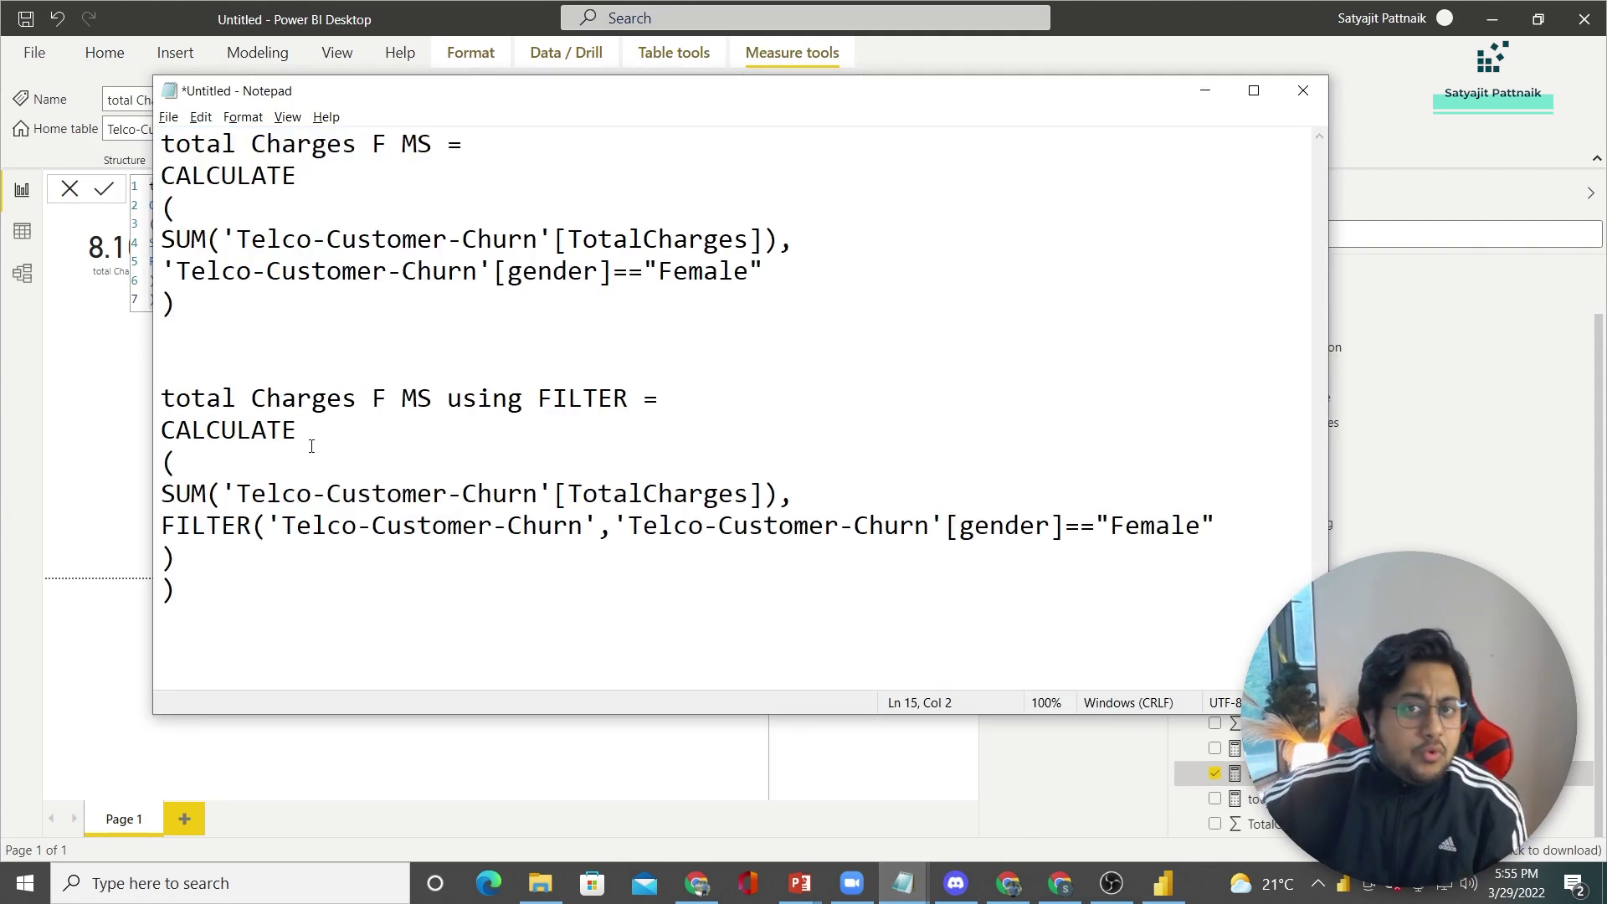
left_click_drag(163, 271, 766, 282)
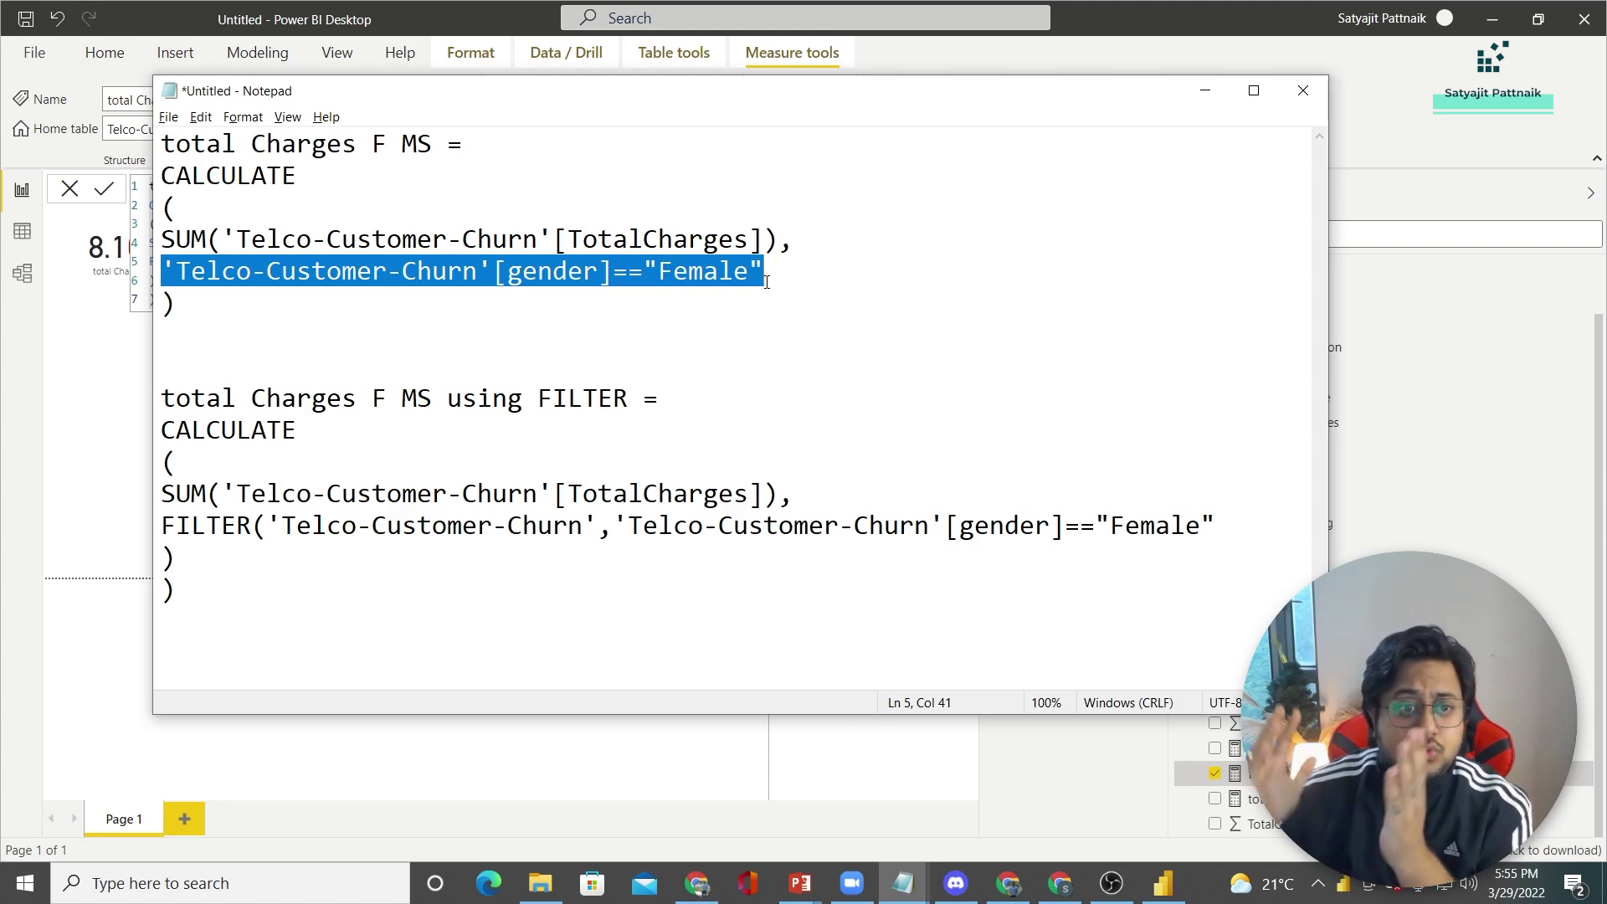
left_click_drag(236, 239, 539, 238)
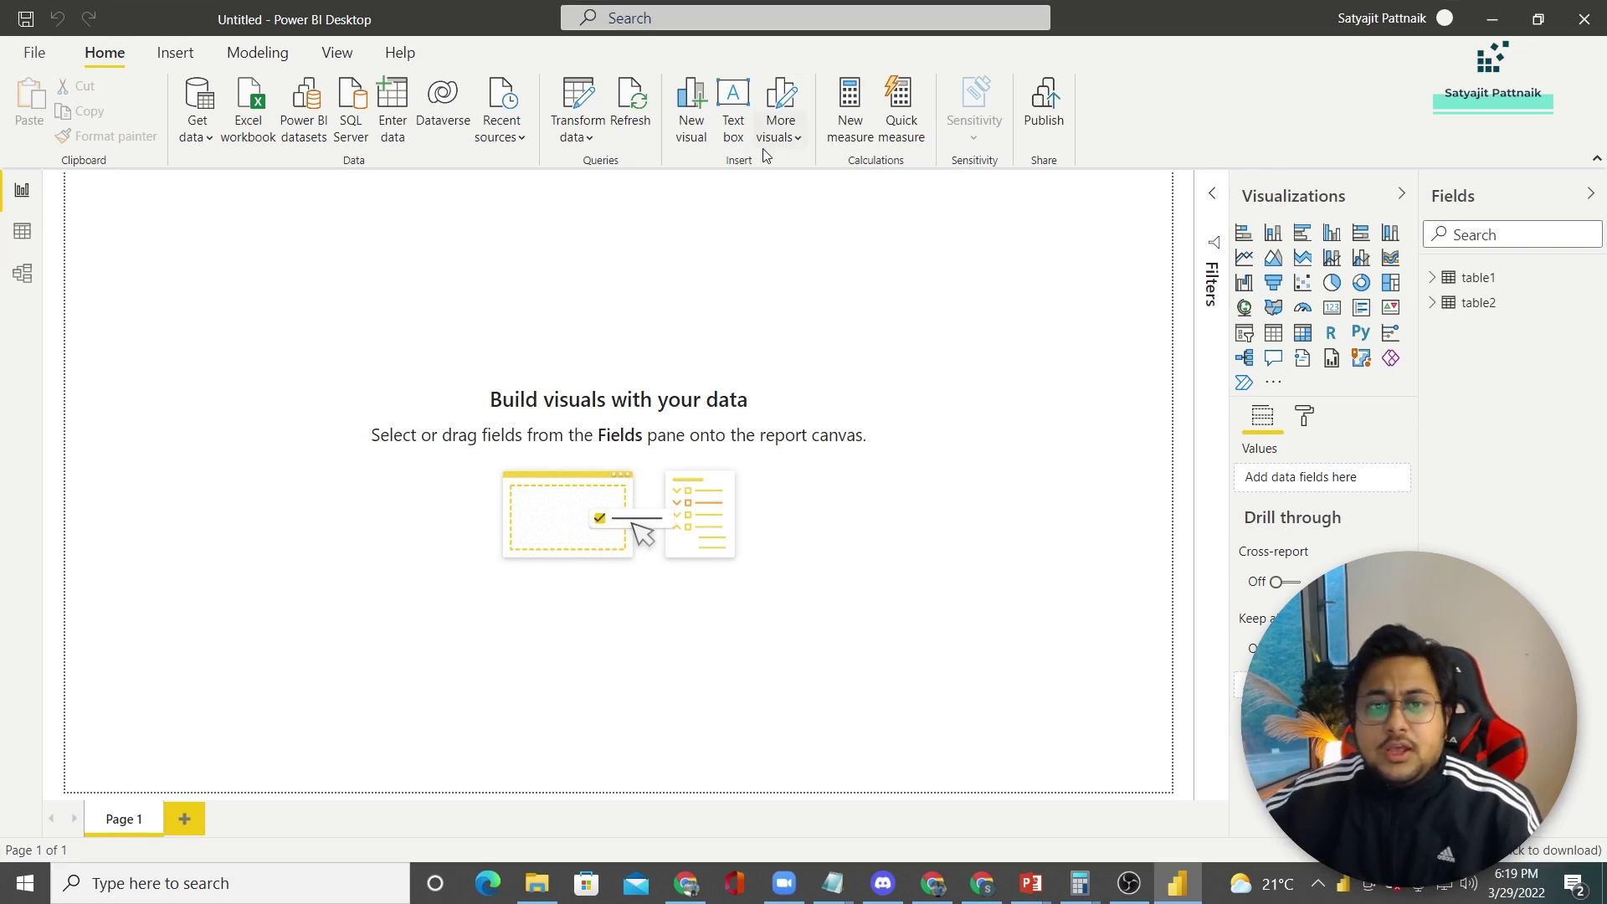
Step: Open the Power Query Editor and remove Column4 from table2
left_click(577, 137)
left_click(601, 171)
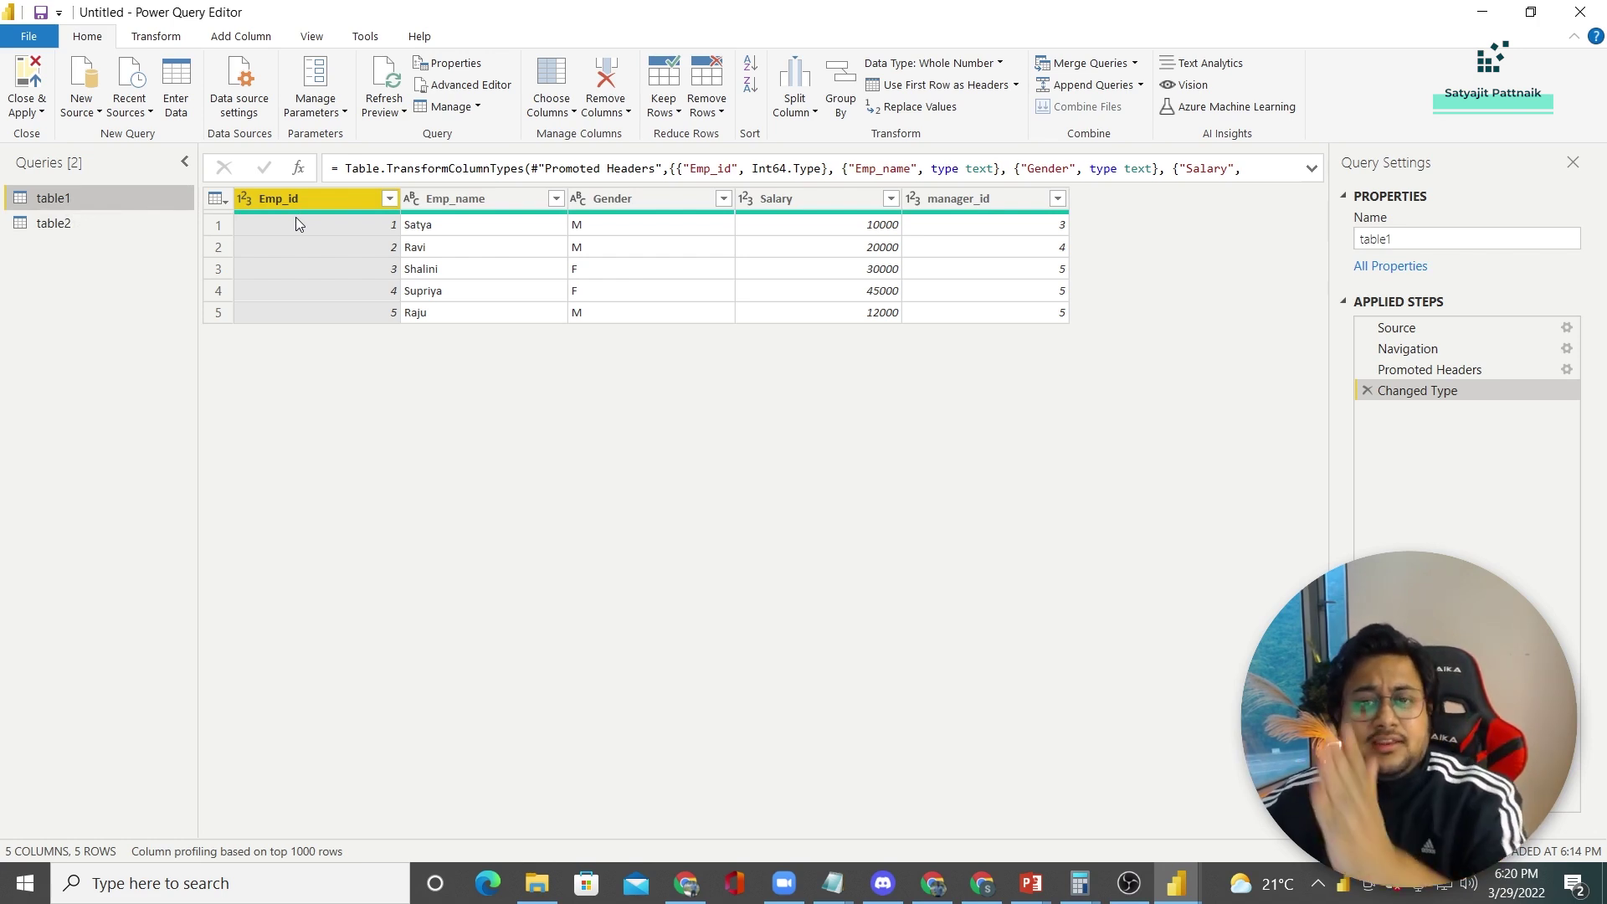
left_click(102, 221)
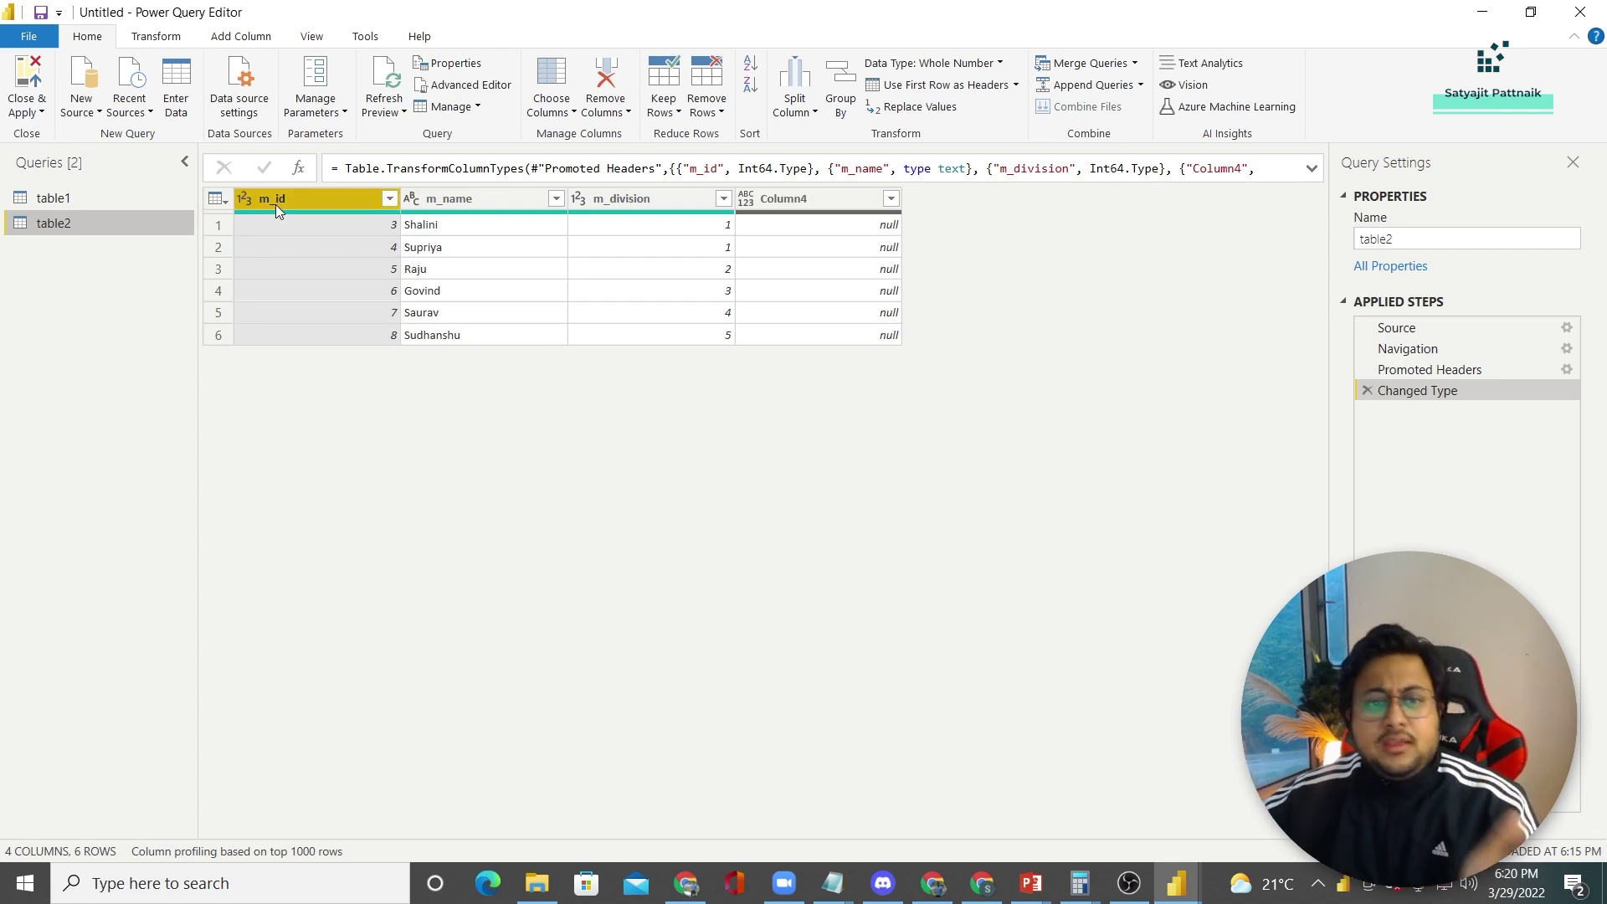
right_click(821, 199)
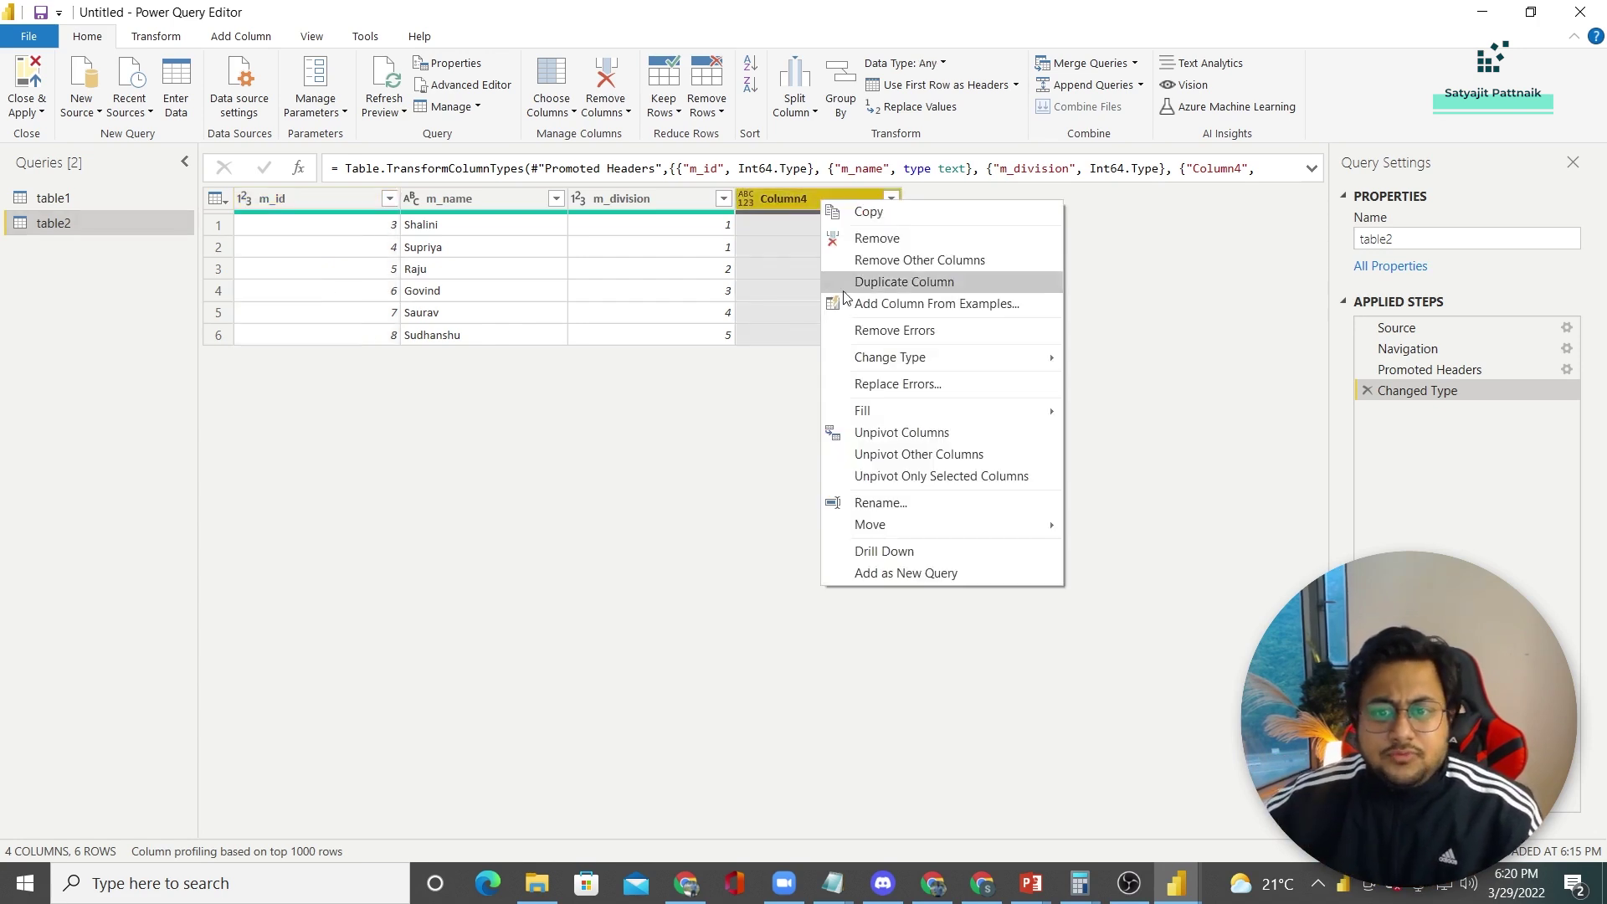
left_click(870, 238)
Step: Rename the table2 query to Manager
right_click(83, 229)
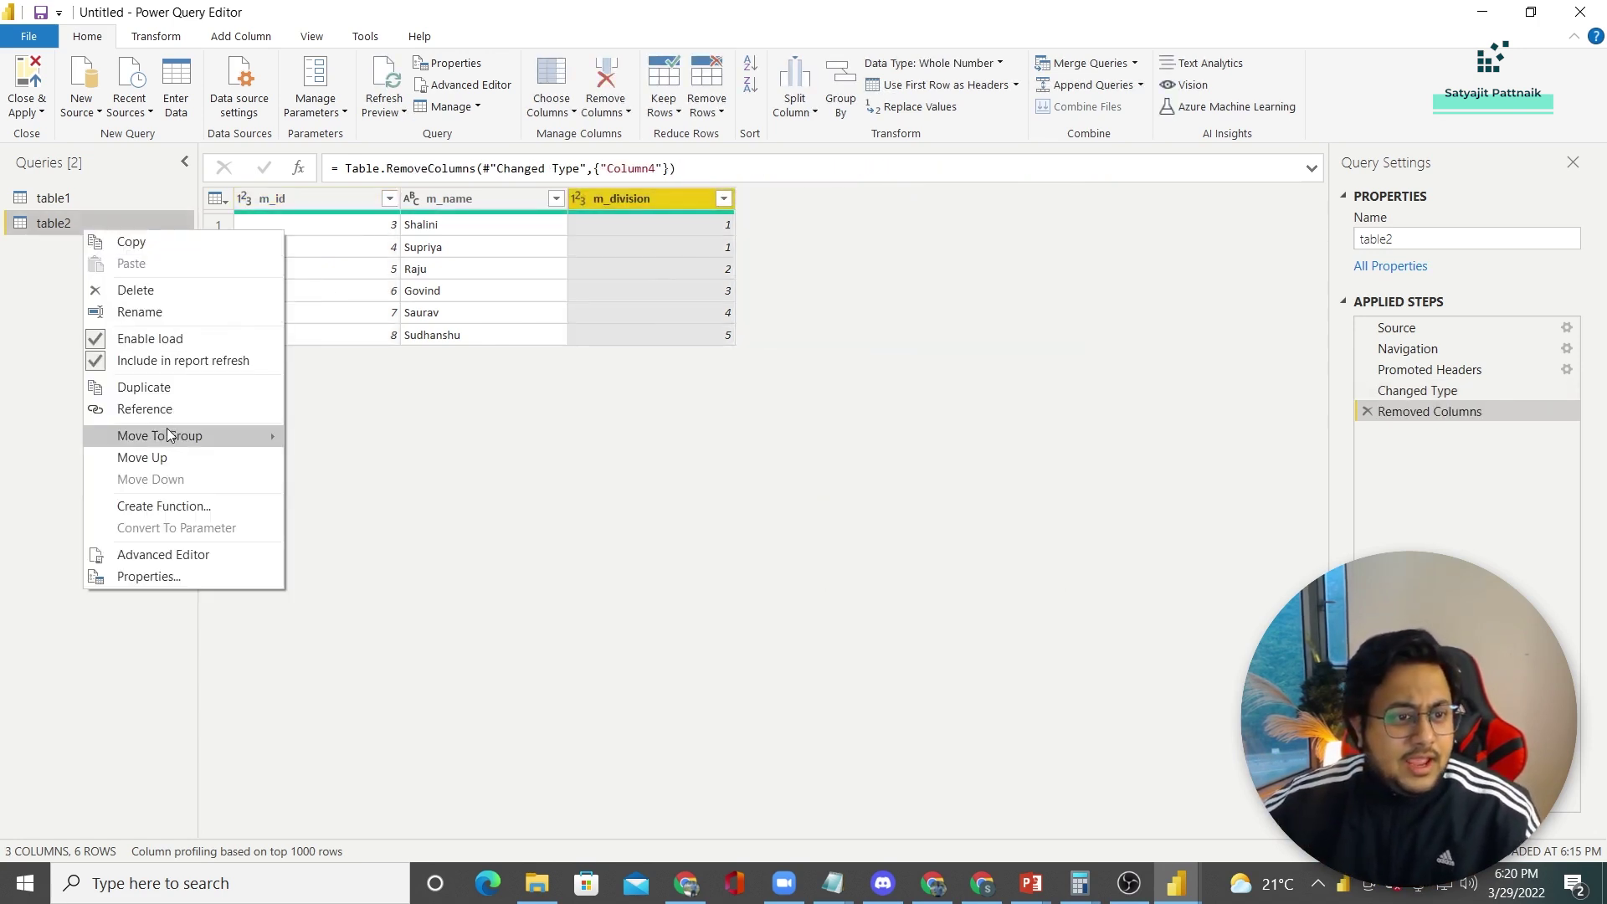
left_click(159, 312)
type("Manager")
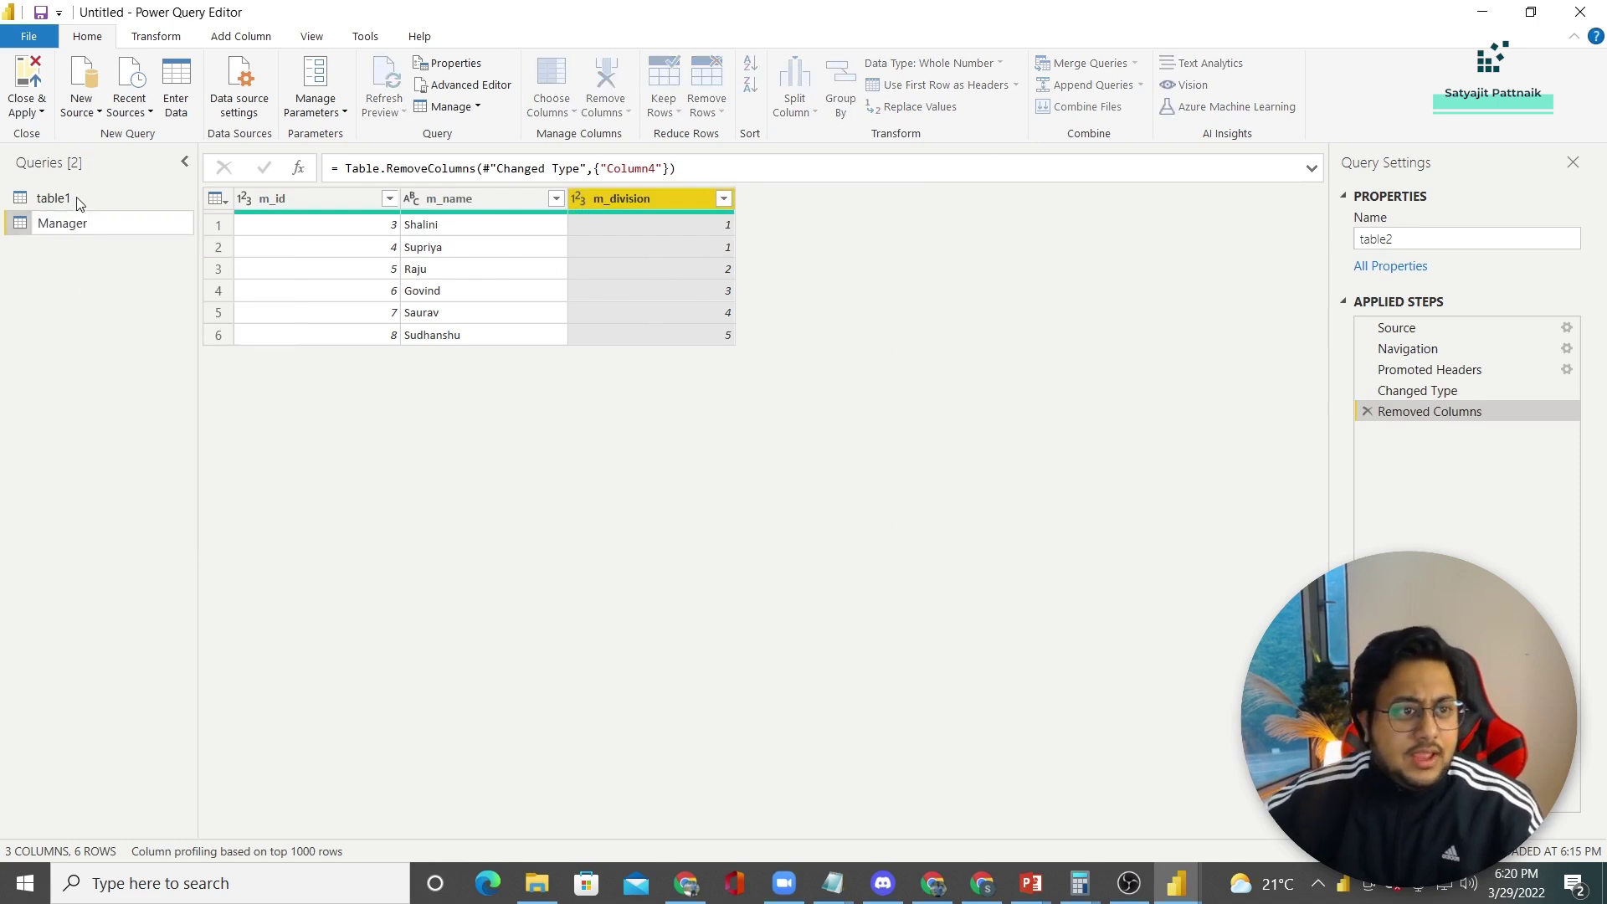
key("Return")
Step: Rename the table1 query to Employee
right_click(67, 203)
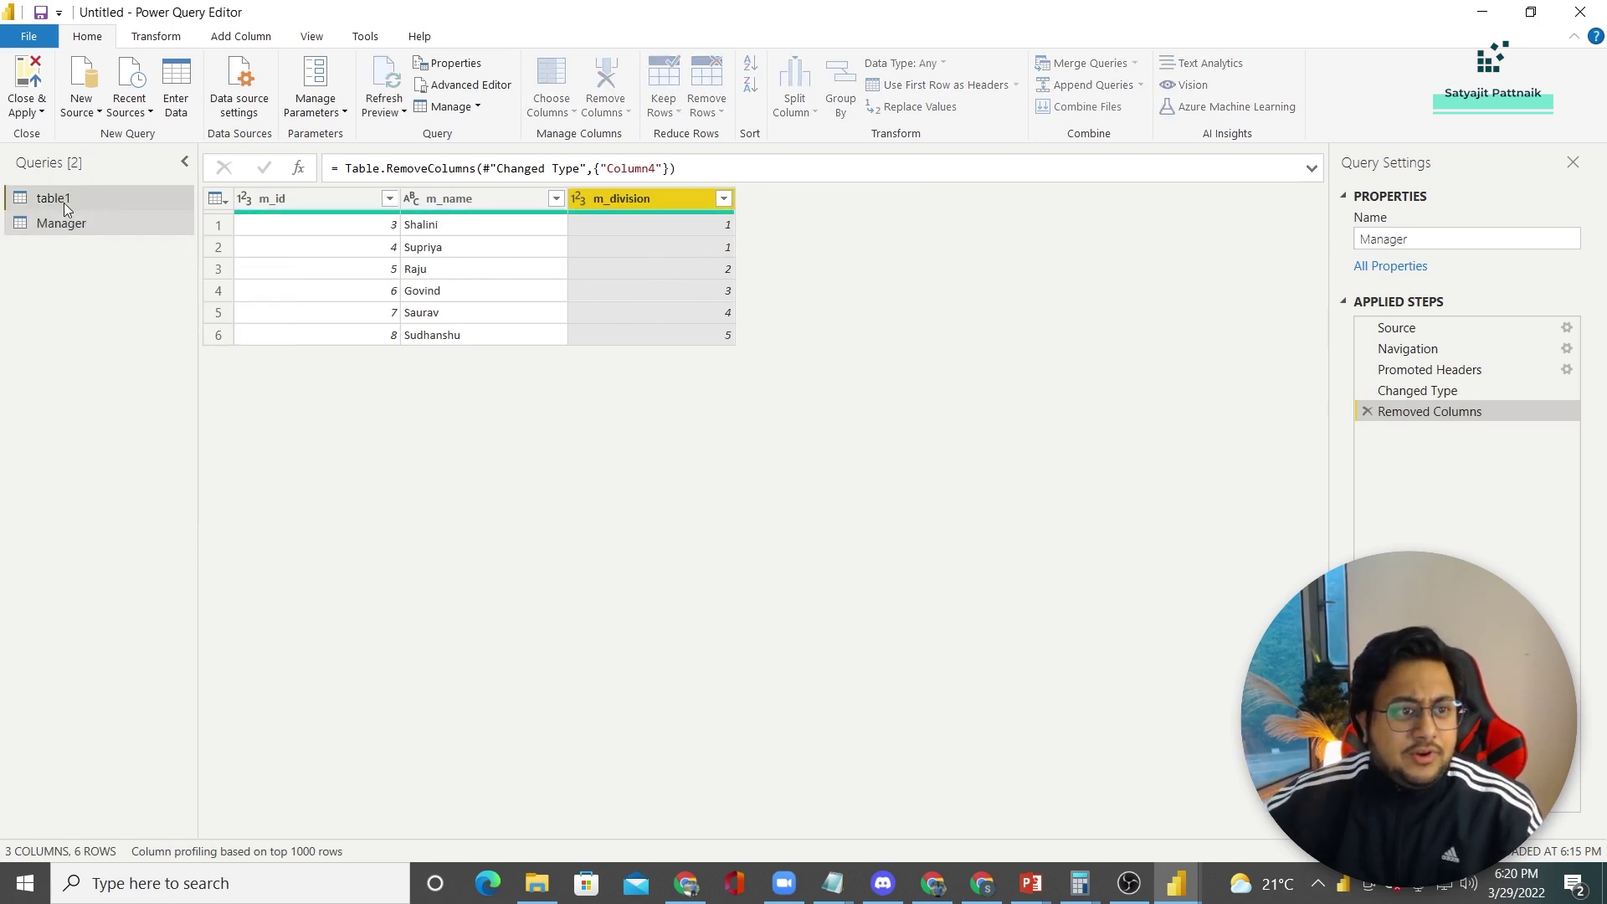
left_click(126, 285)
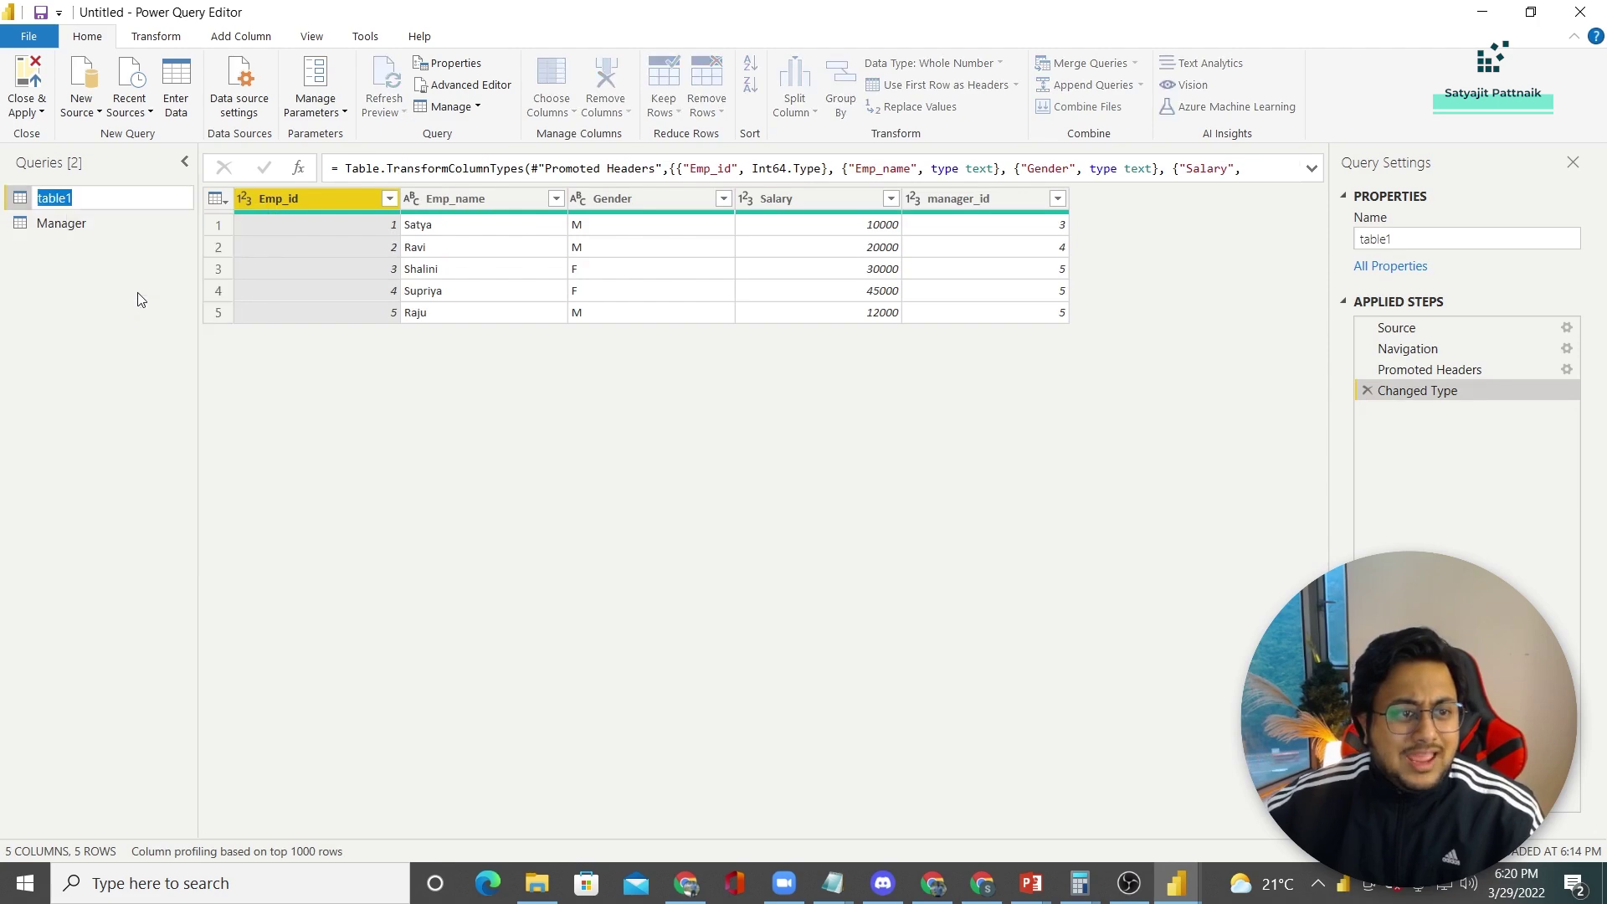
type("Employee")
key("Return")
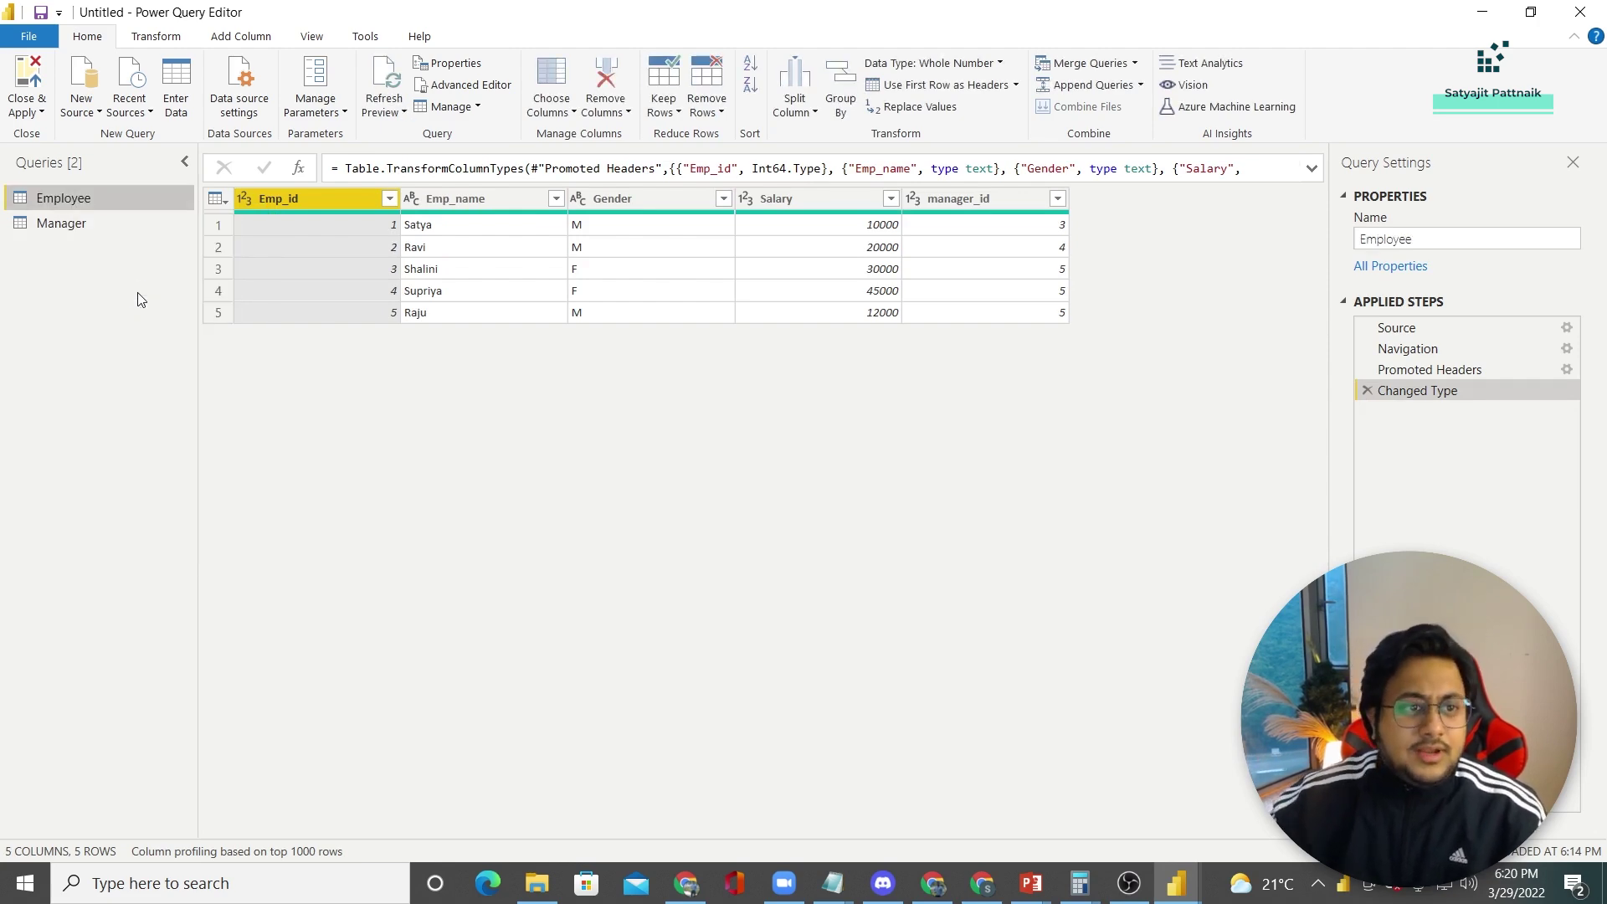
Step: Apply the query changes to the model and display the Manager table's data
left_click(30, 120)
left_click(51, 134)
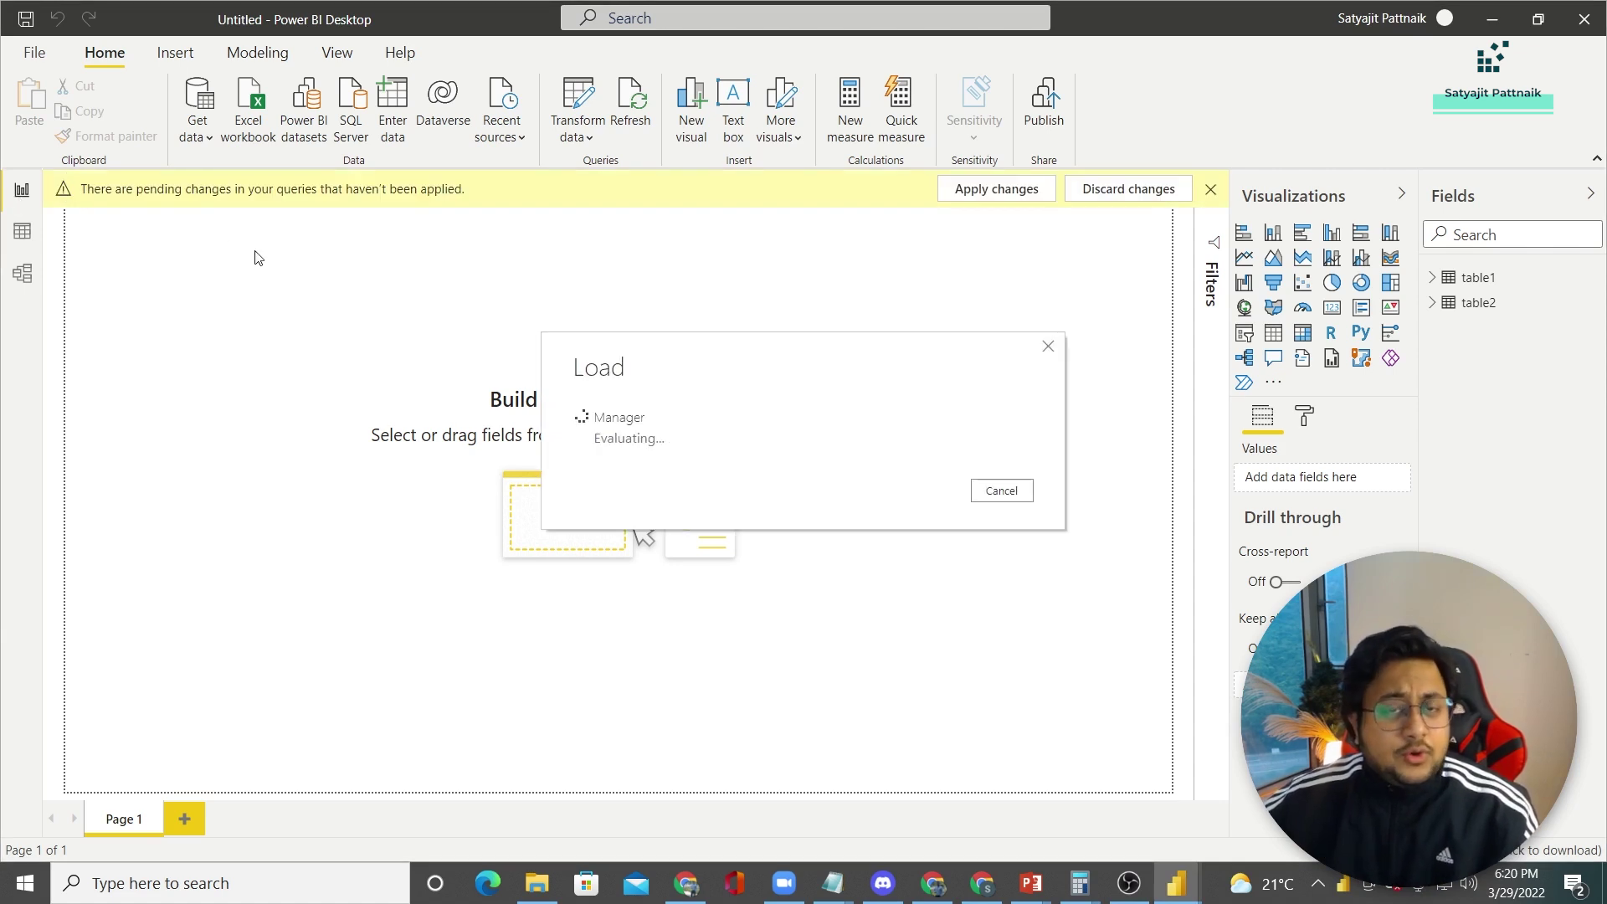
left_click(22, 234)
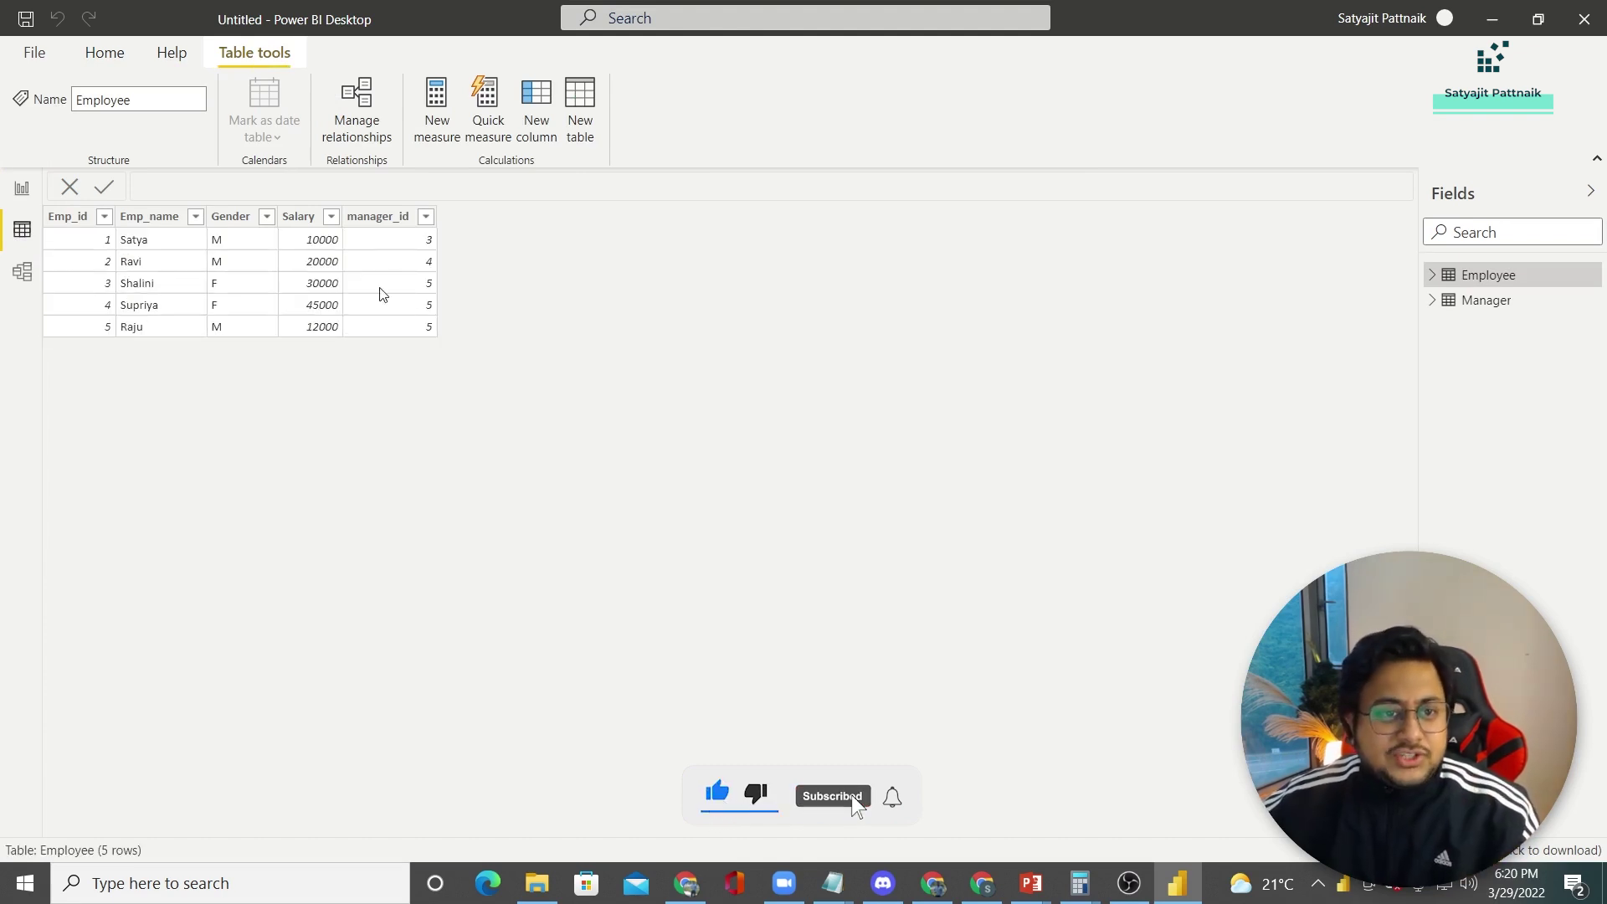
left_click(1473, 309)
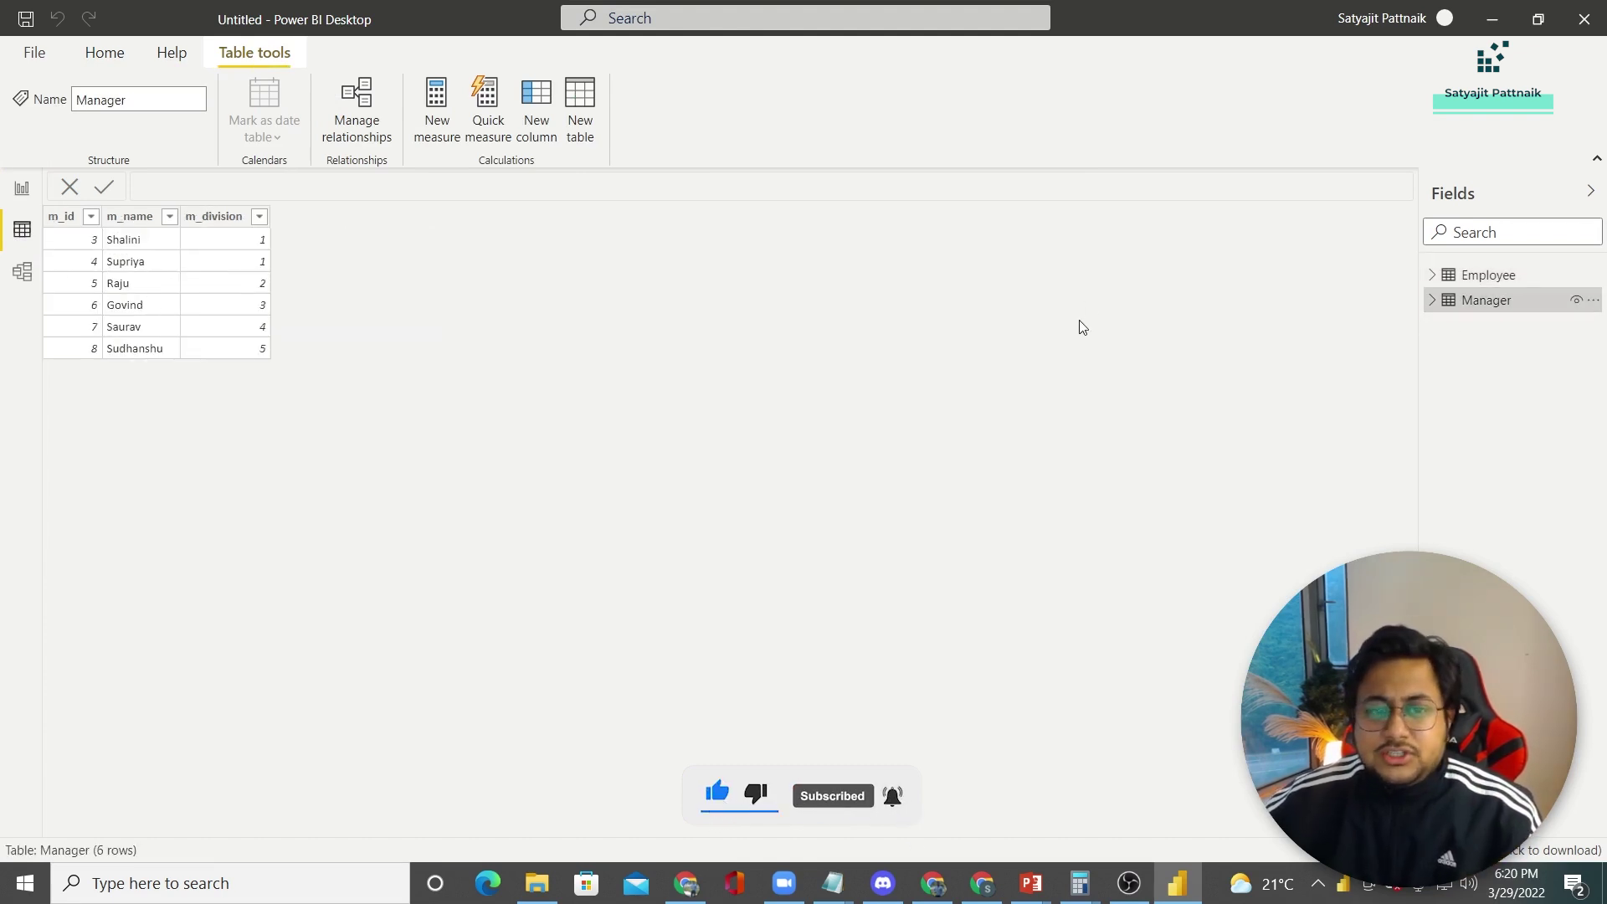
Step: Start a calculated column in the Manager table with the formula m_salary = RELATED(salary)
left_click(233, 224)
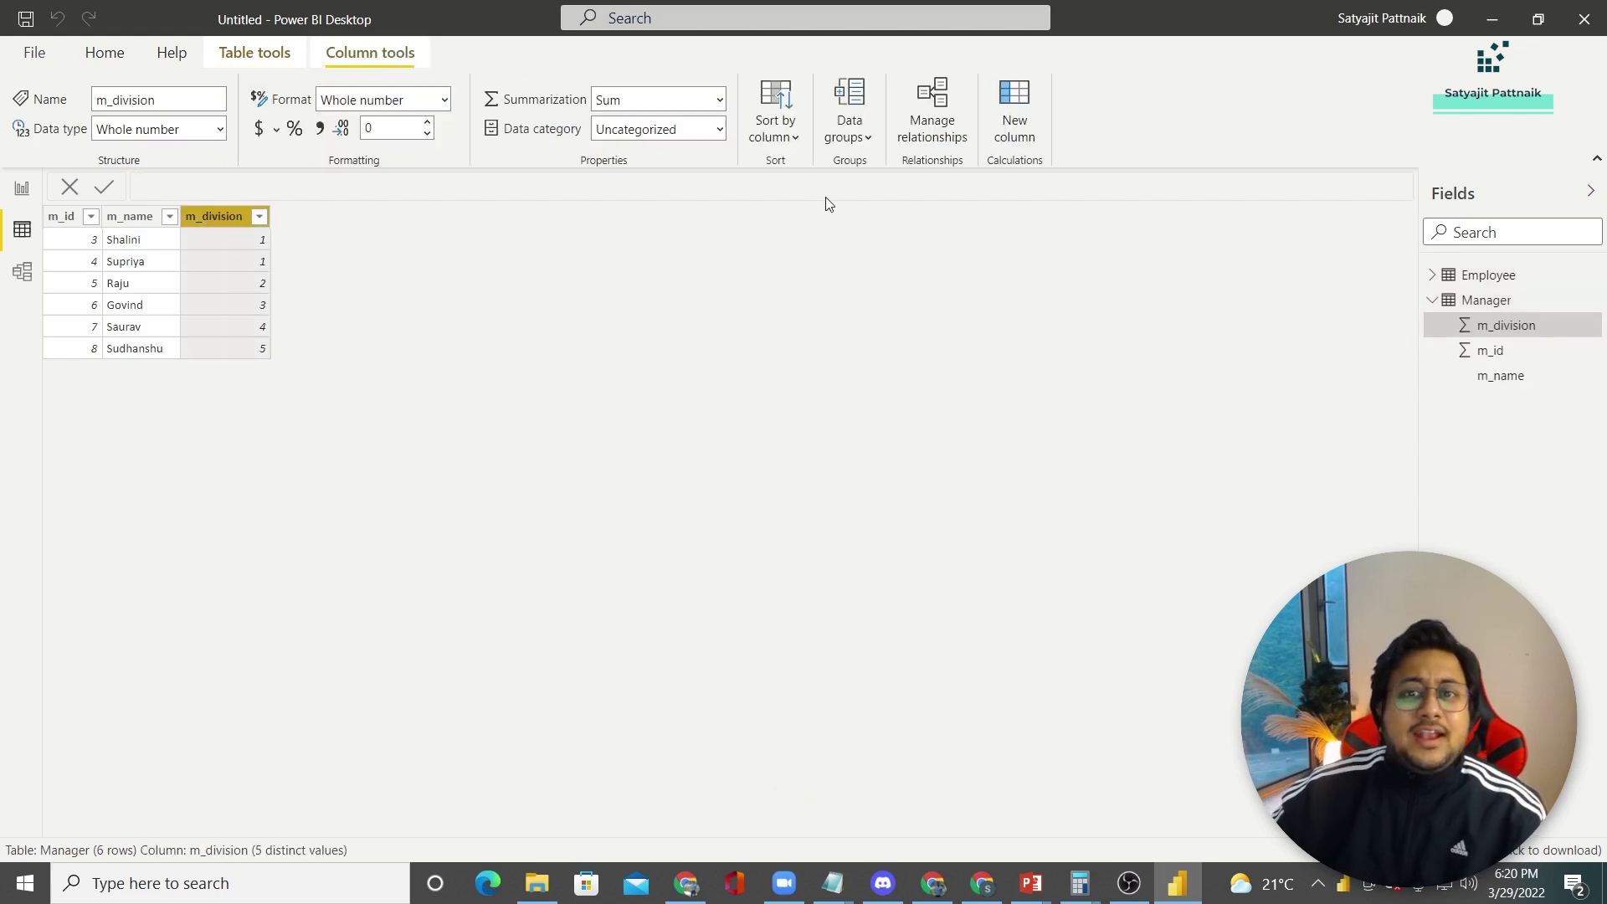
left_click(1038, 125)
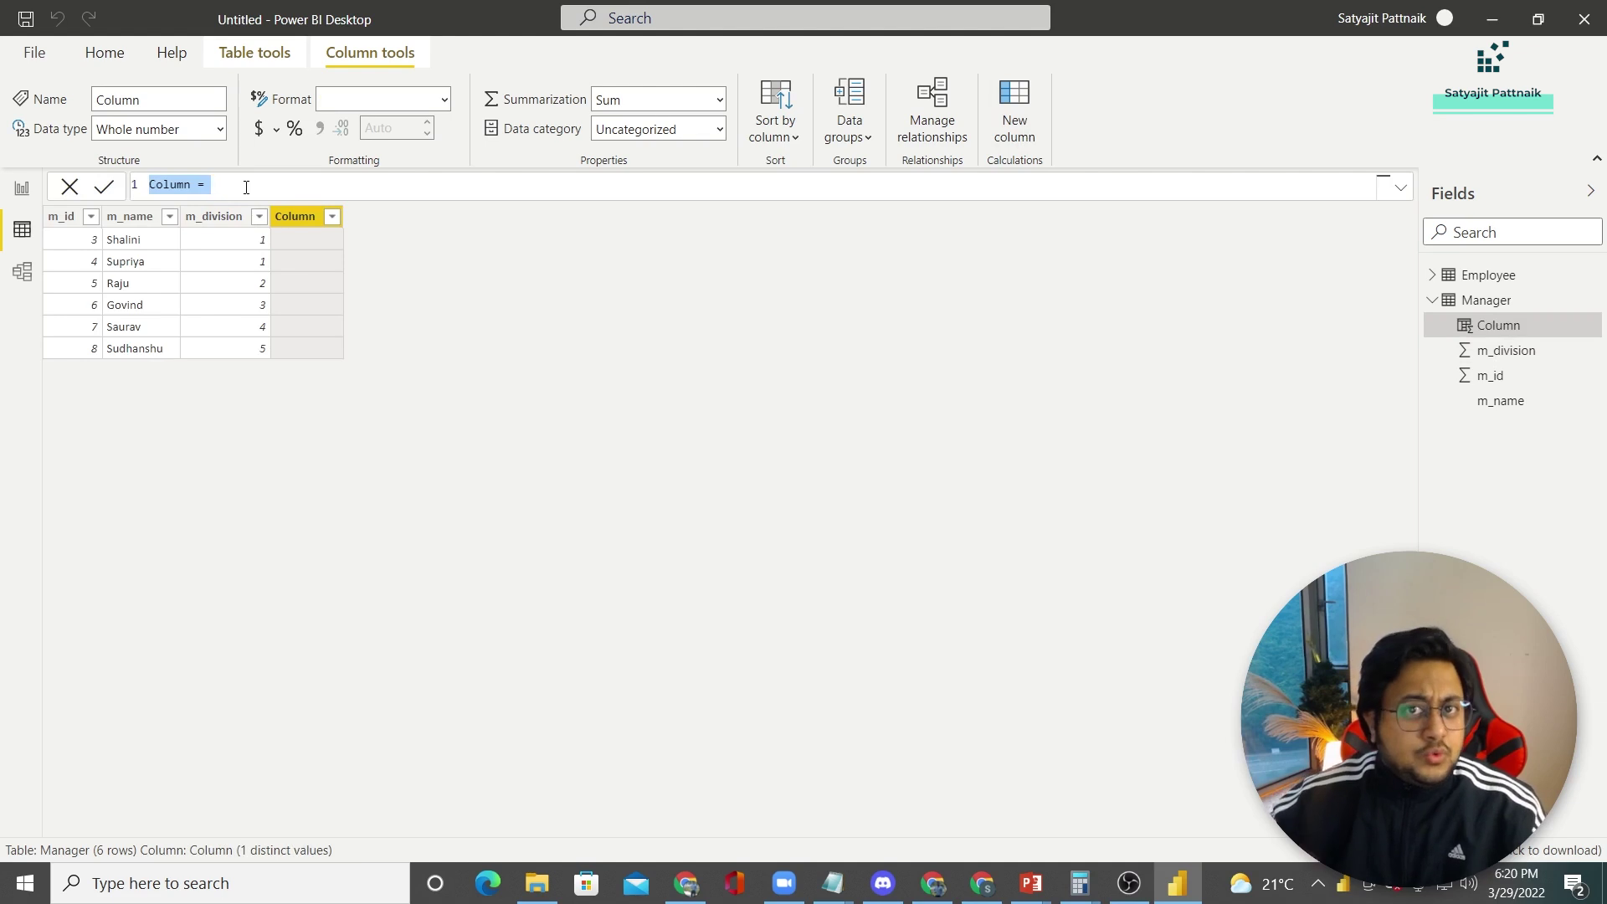
type("m_")
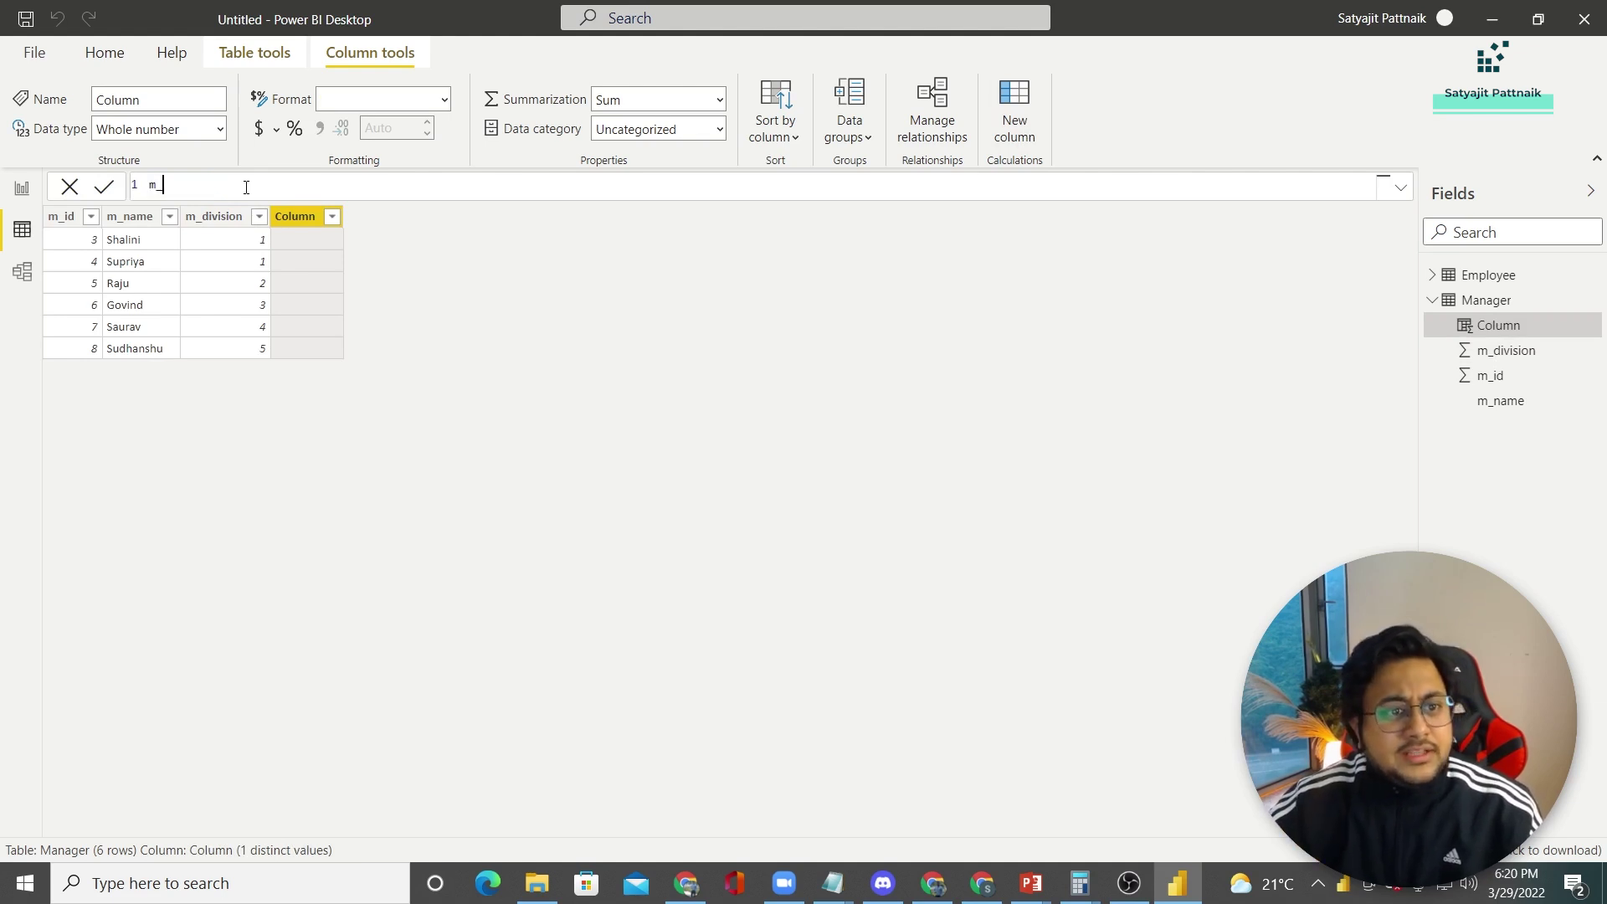
type("salary =")
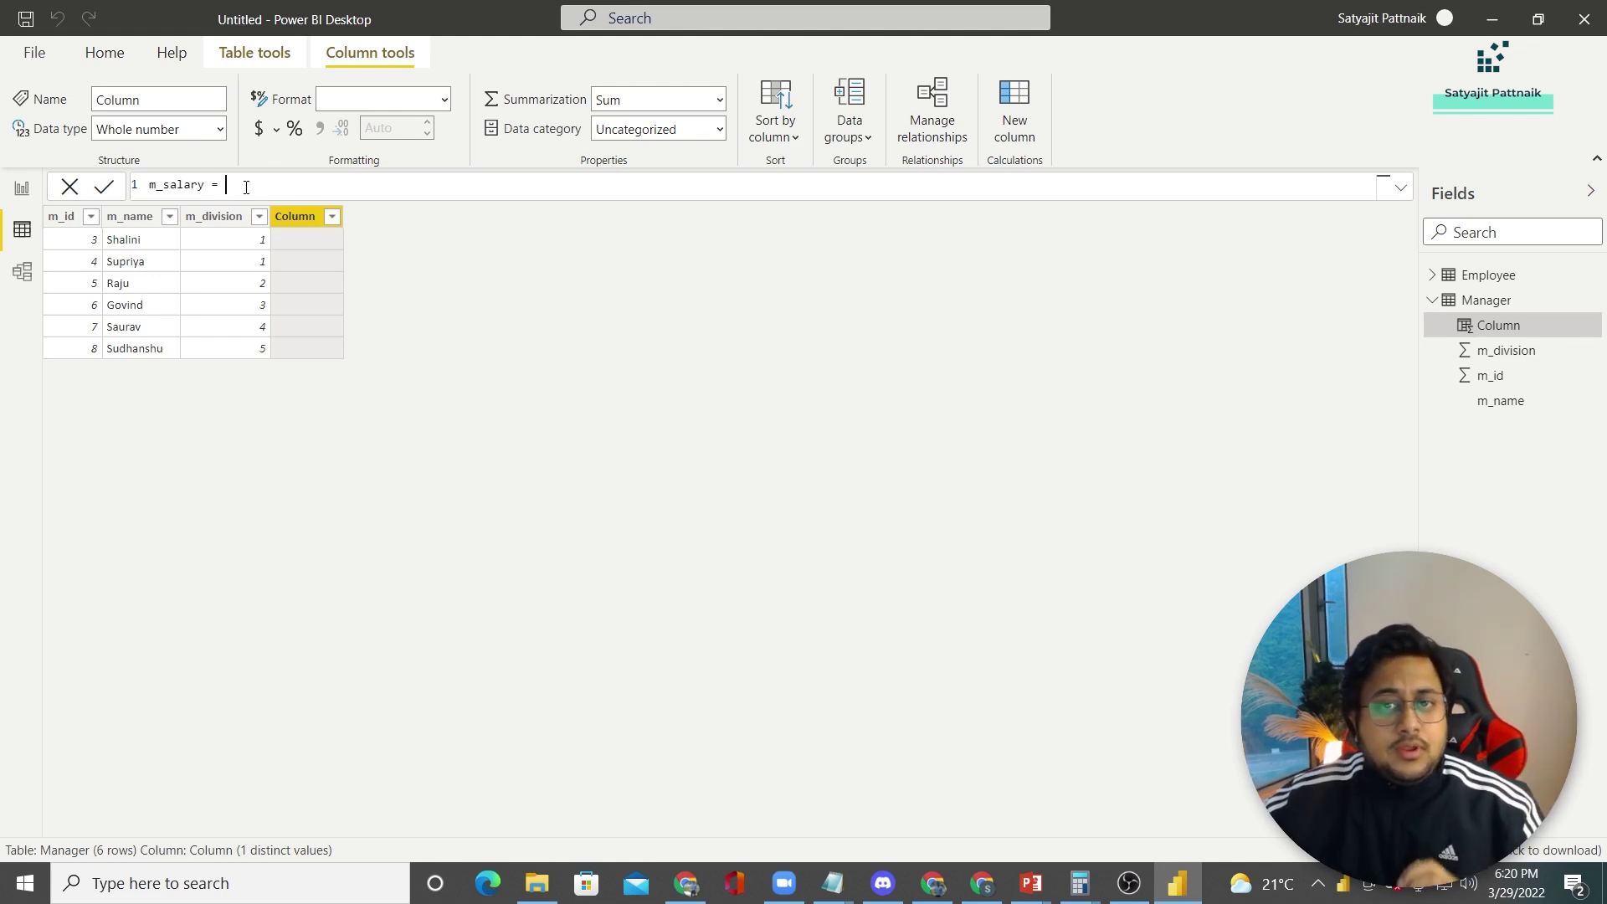
type("RELATE")
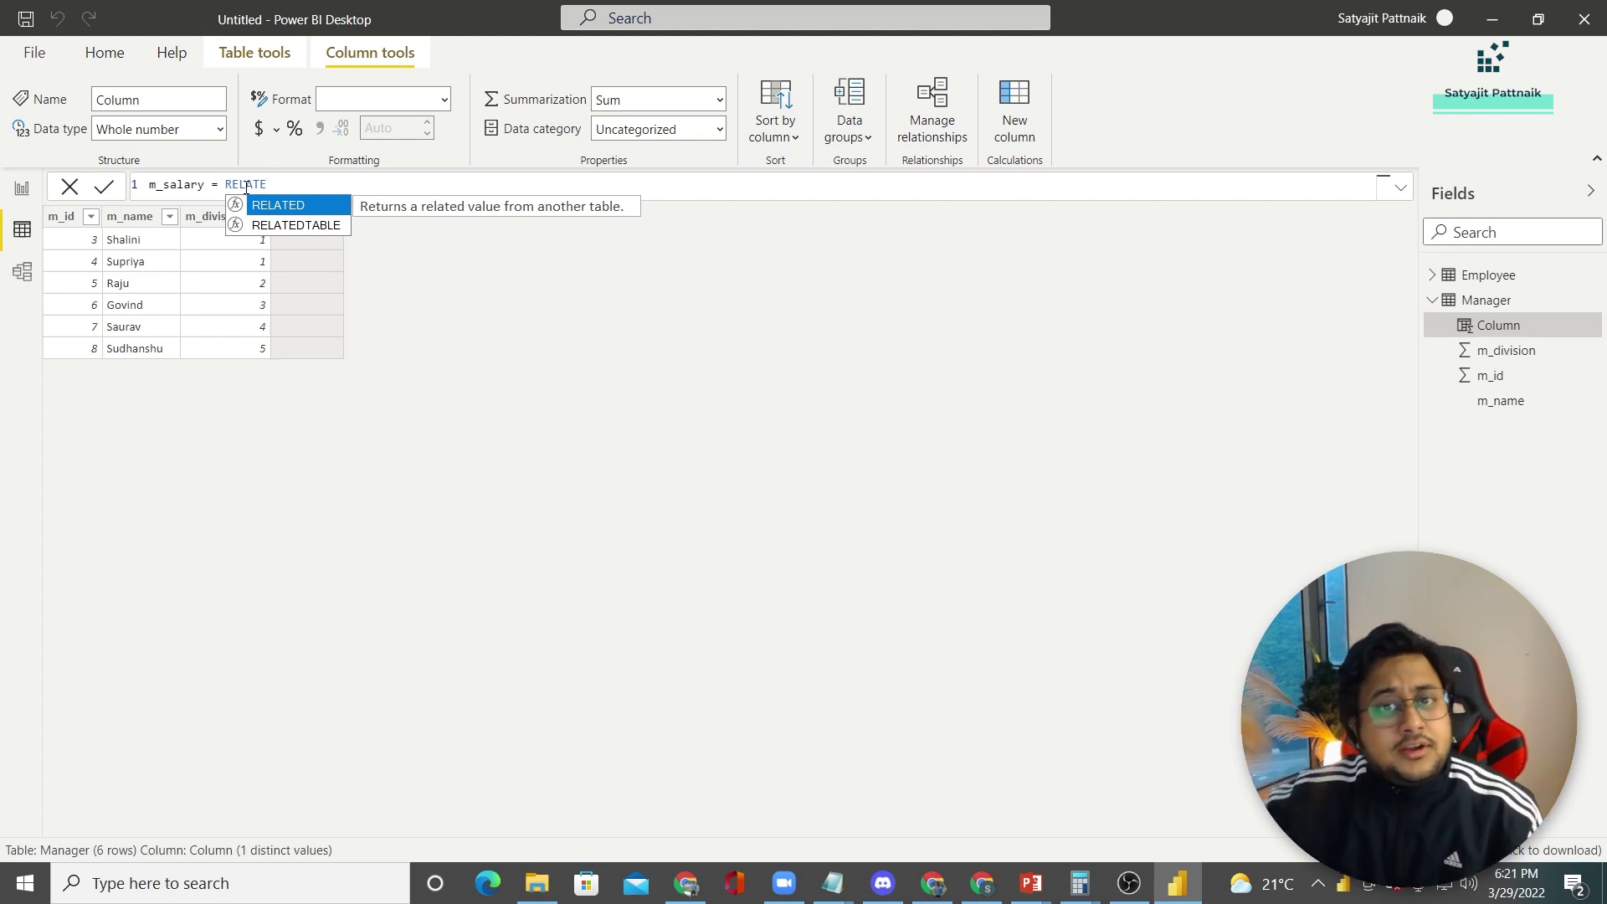
double_click(255, 209)
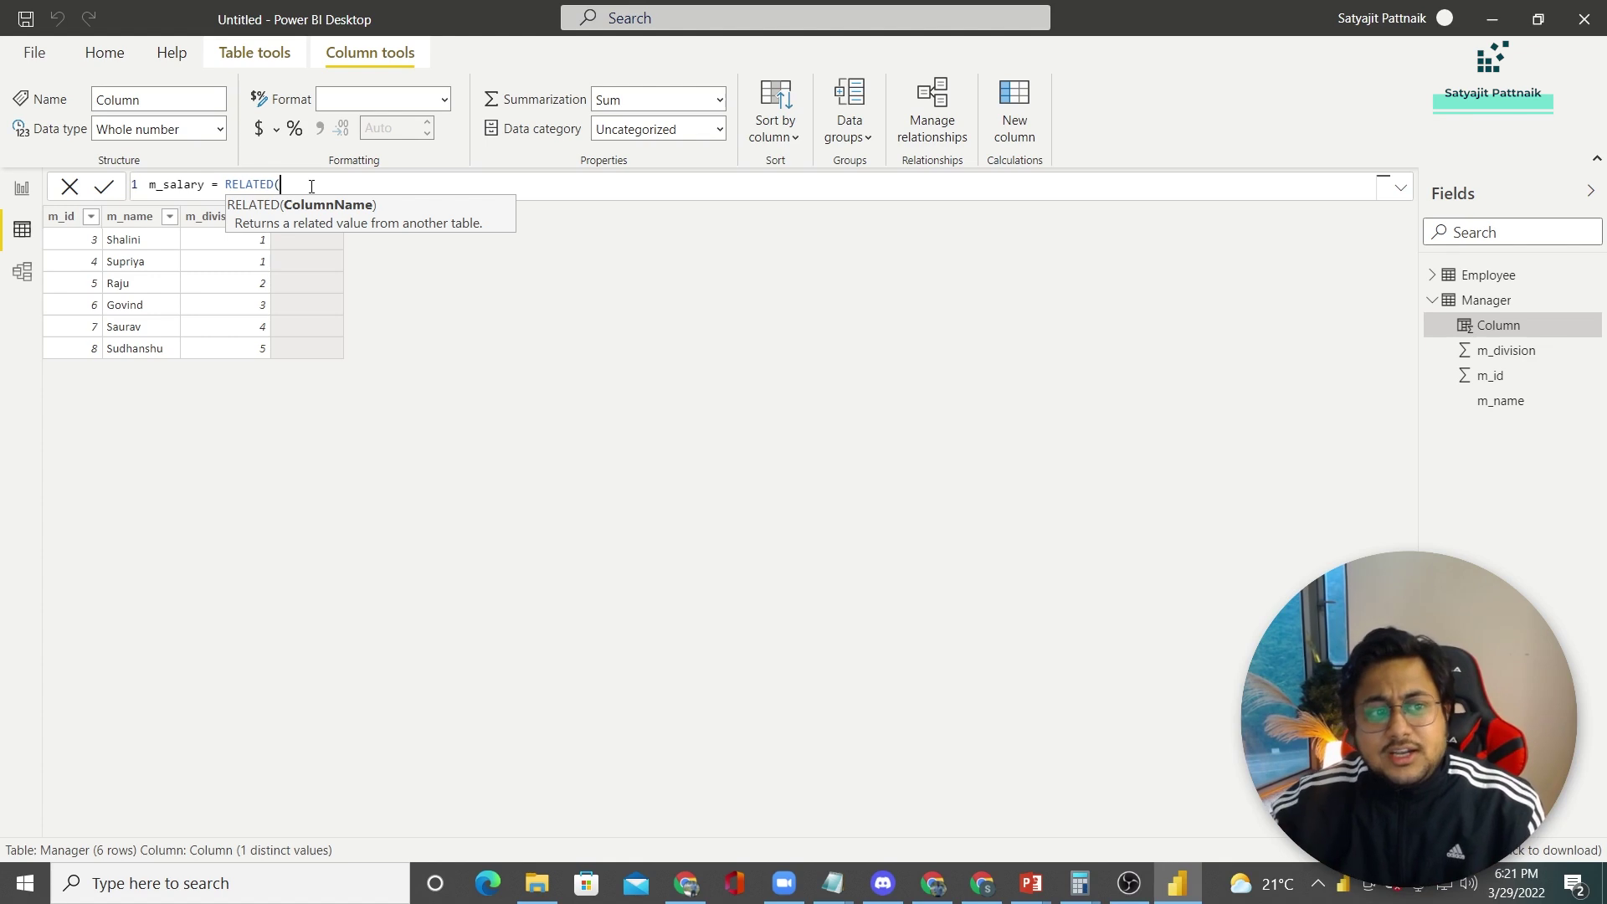
type("salary")
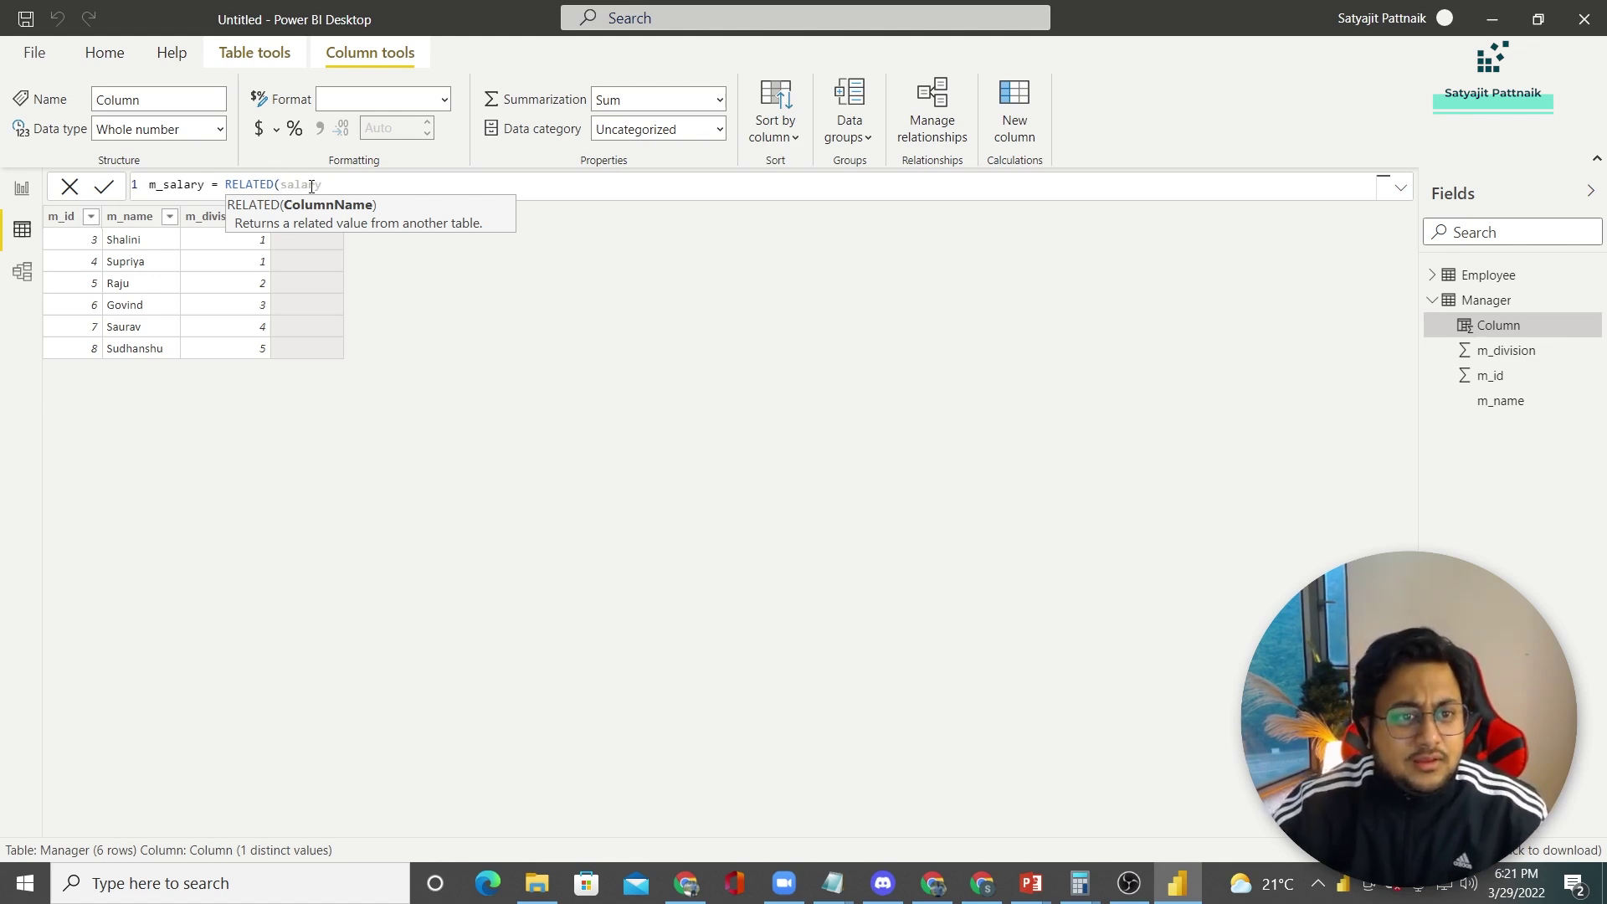
type(")")
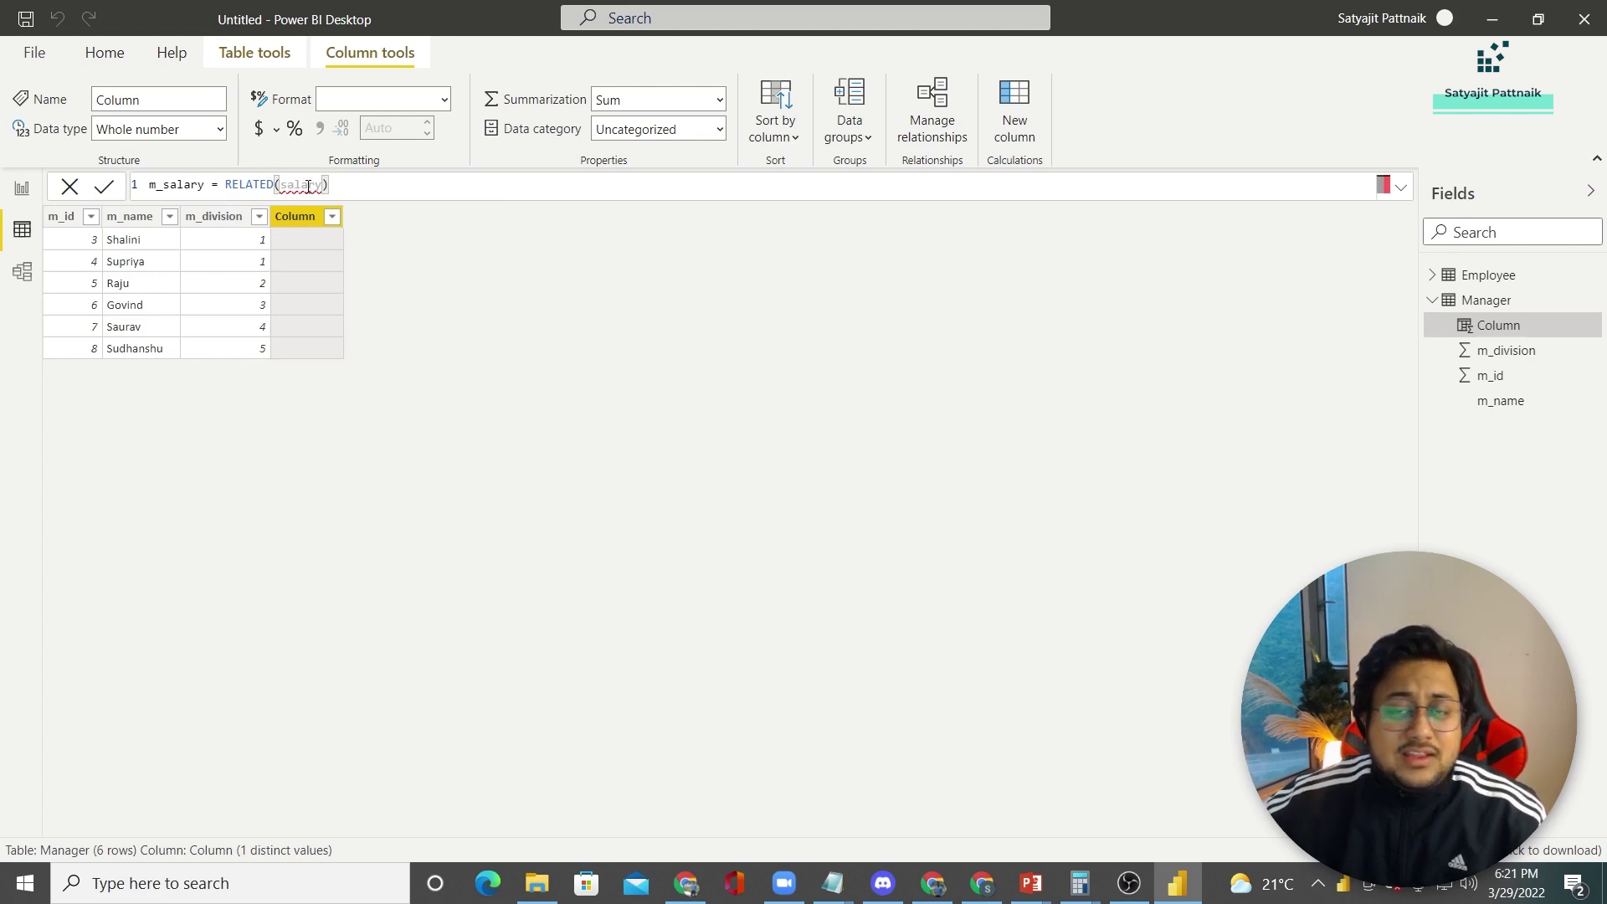
mouse_move(302, 191)
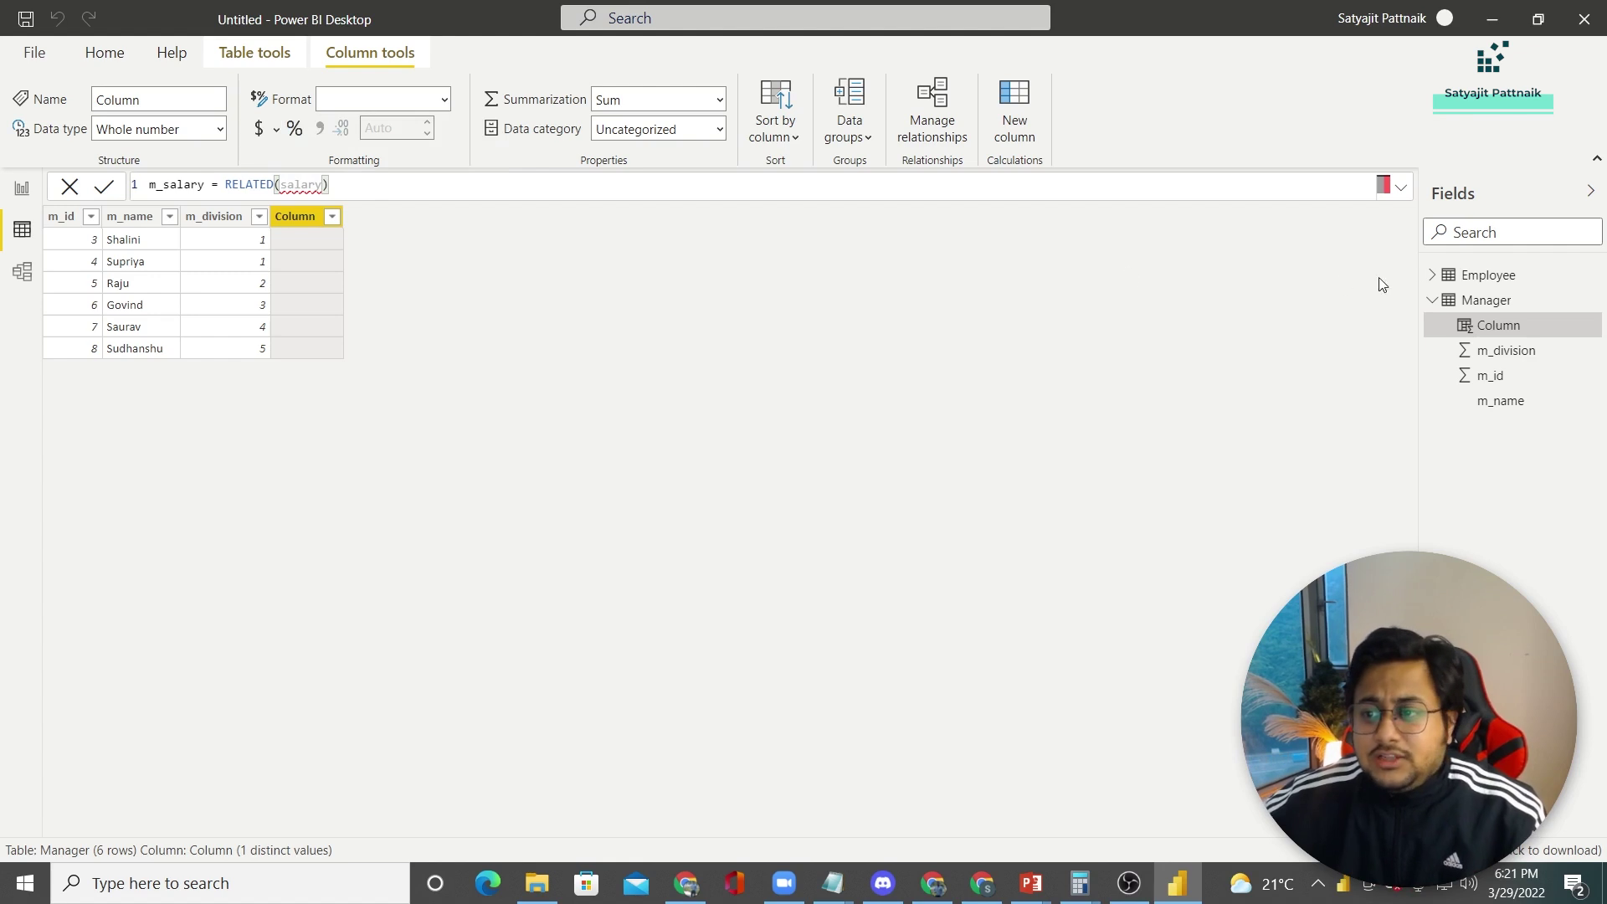
Step: Copy the m_salary formula and discard the unfinished column
key("ctrl+a")
key("ctrl+c")
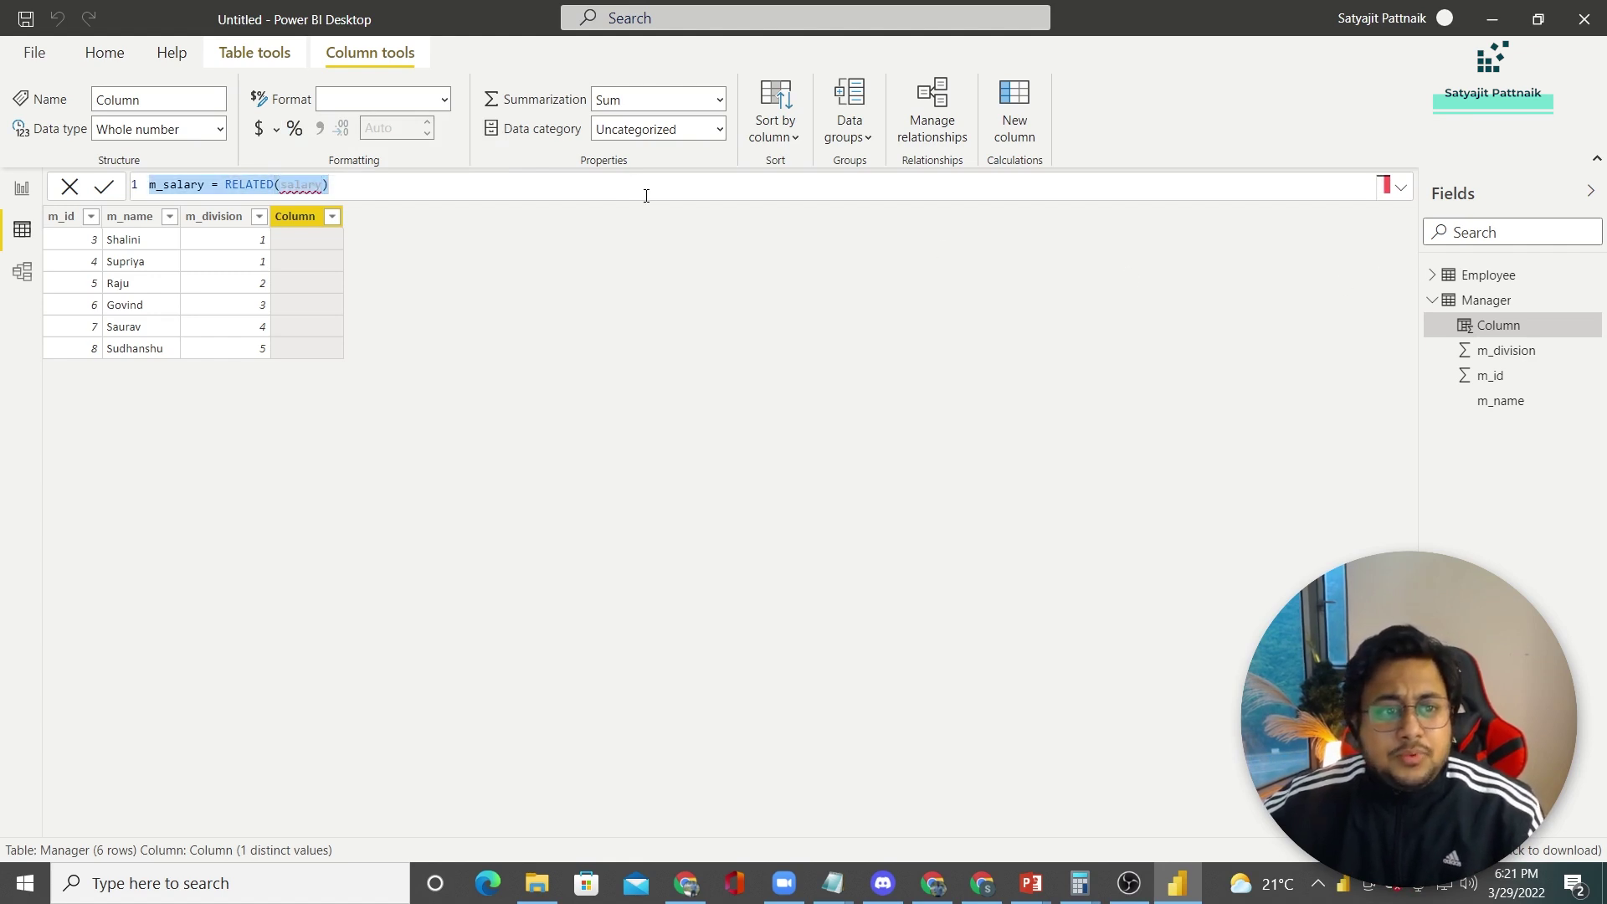
key("BackSpace")
key("Return")
left_click(1432, 274)
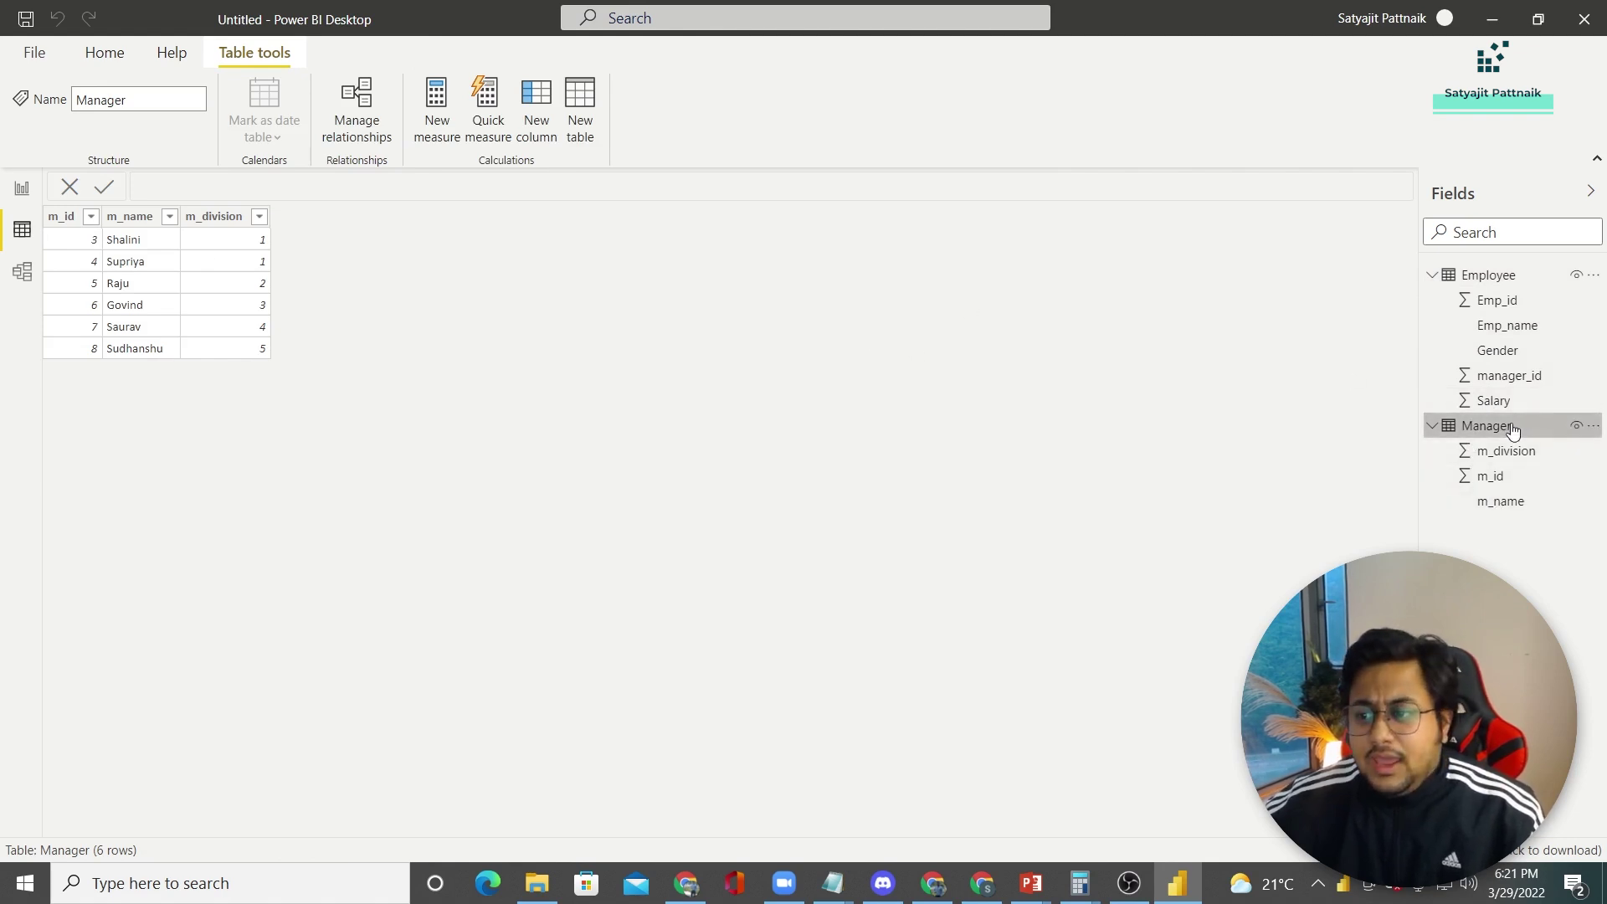
Step: Create a new calculated column in the Manager table from the copied formula m_salary = RELATED(salary)
left_click(216, 216)
left_click(1035, 140)
key("ctrl+a")
key("ctrl+v")
left_click_drag(280, 184, 326, 184)
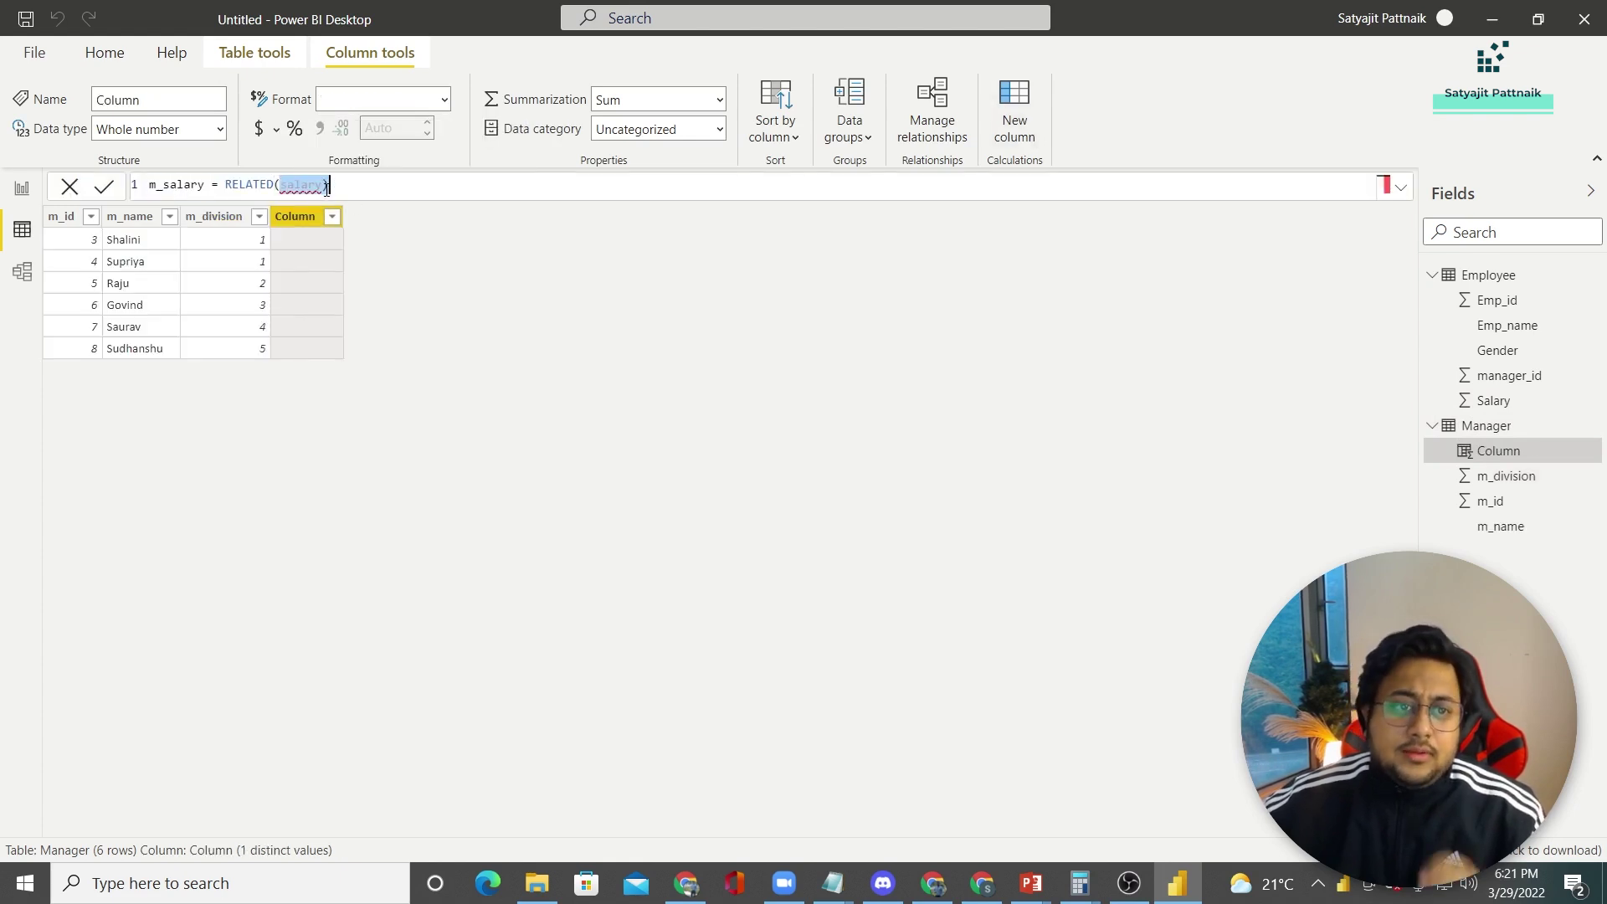
left_click(409, 265)
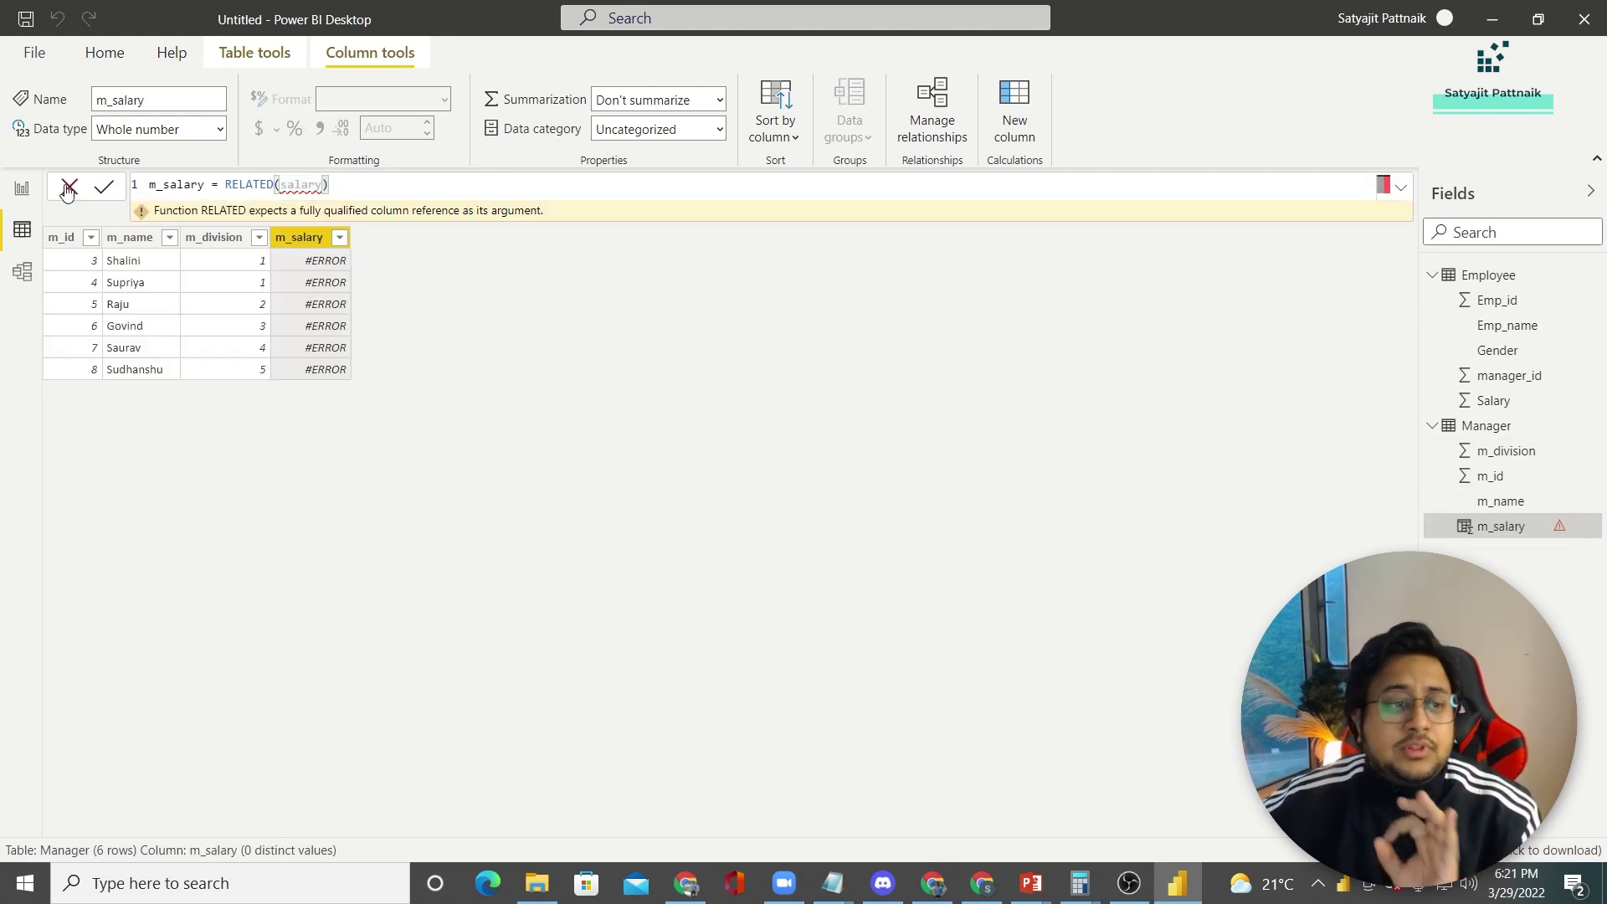
Step: Create a relationship between Emp_id in the Employee table and m_id in the Manager table
left_click(23, 270)
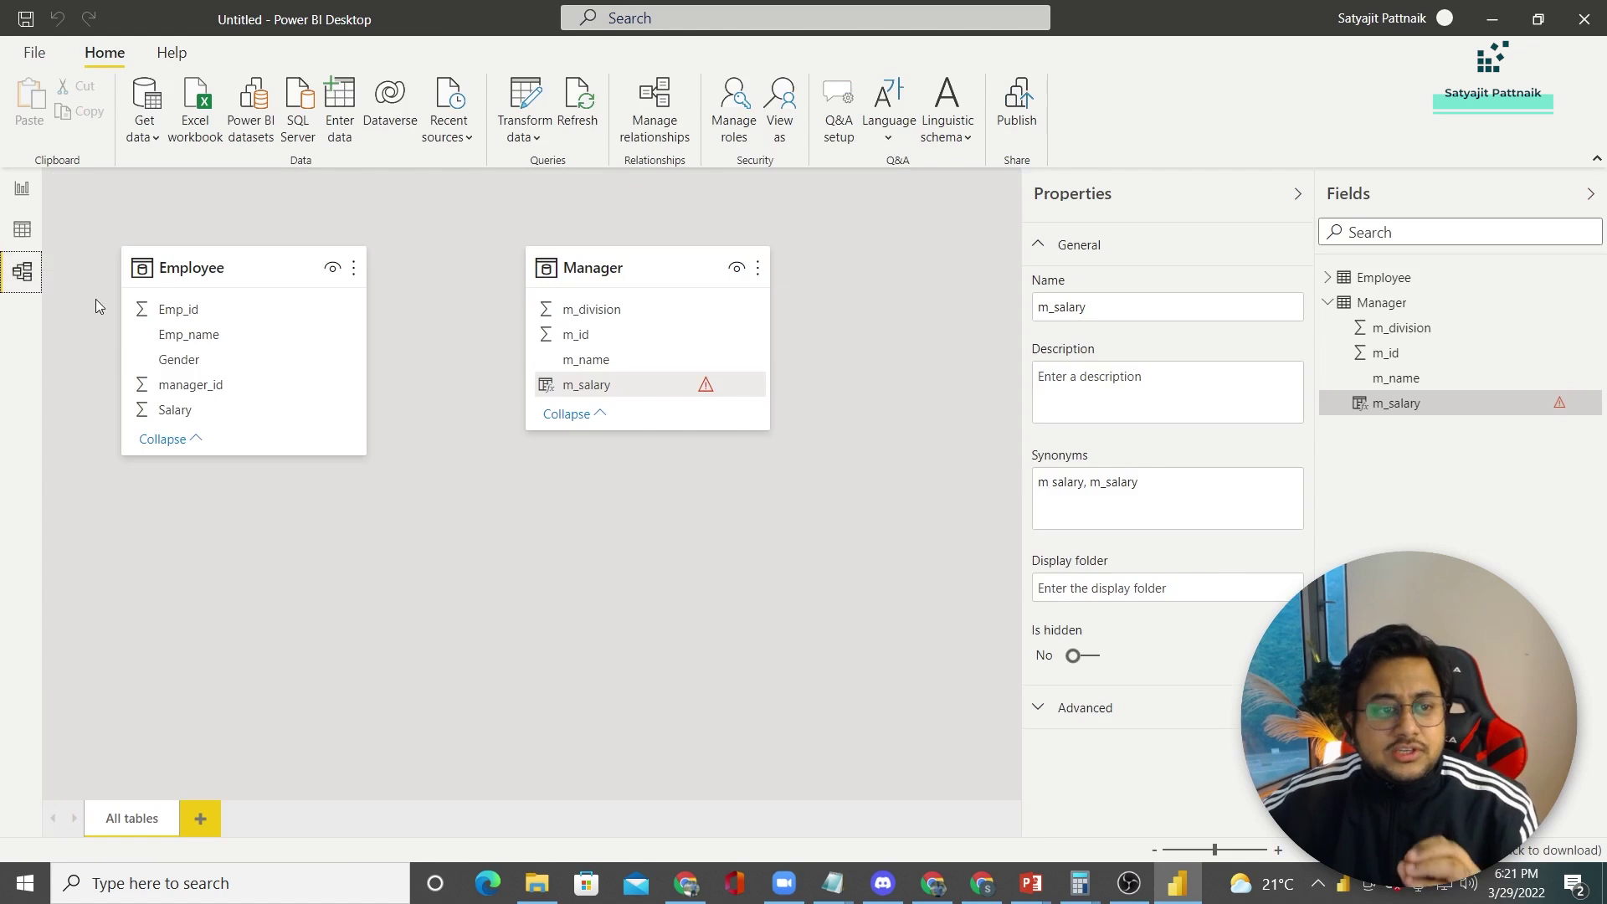
left_click_drag(187, 312, 575, 334)
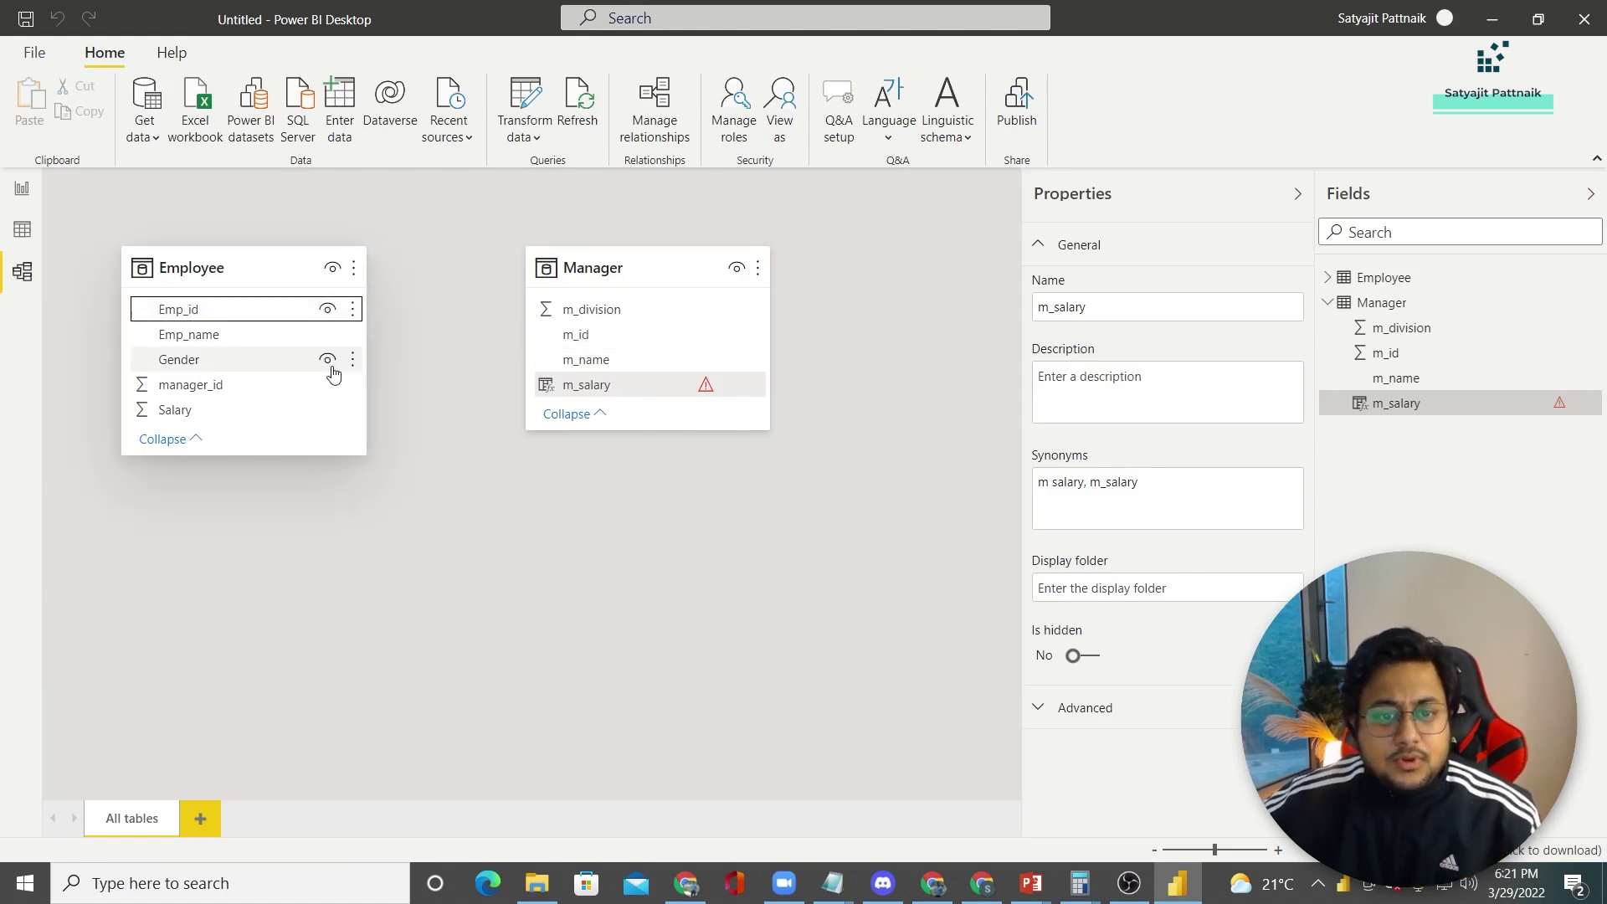
Step: Correct the Manager table's m_salary column formula to m_salary = RELATED(Employee[Salary])
left_click(22, 230)
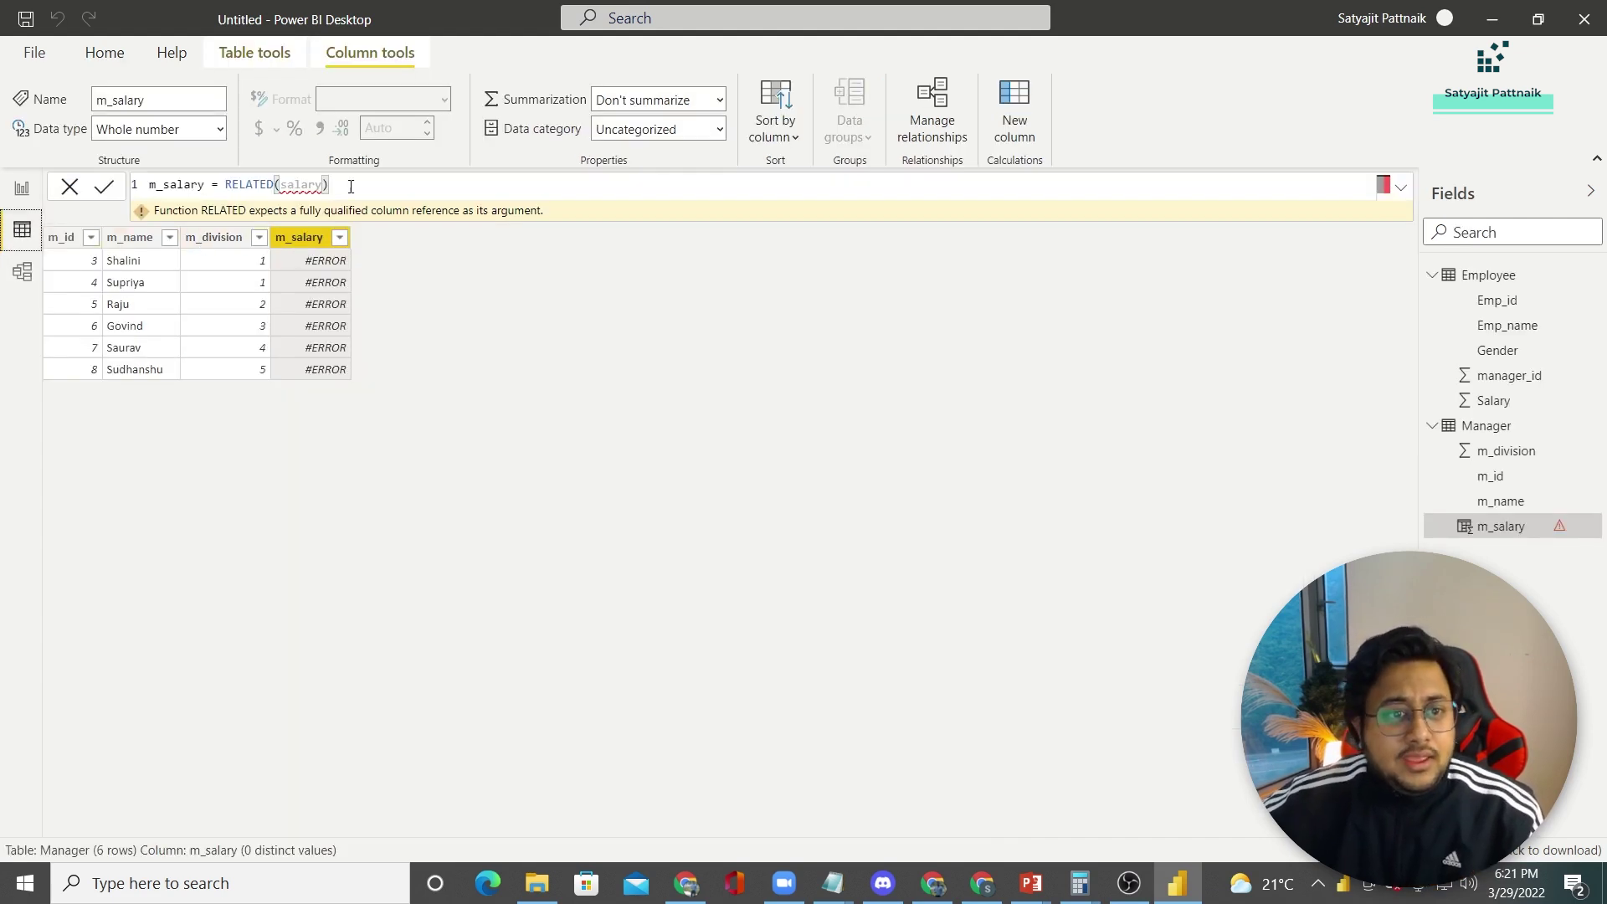
left_click_drag(281, 184, 427, 187)
type("Sla")
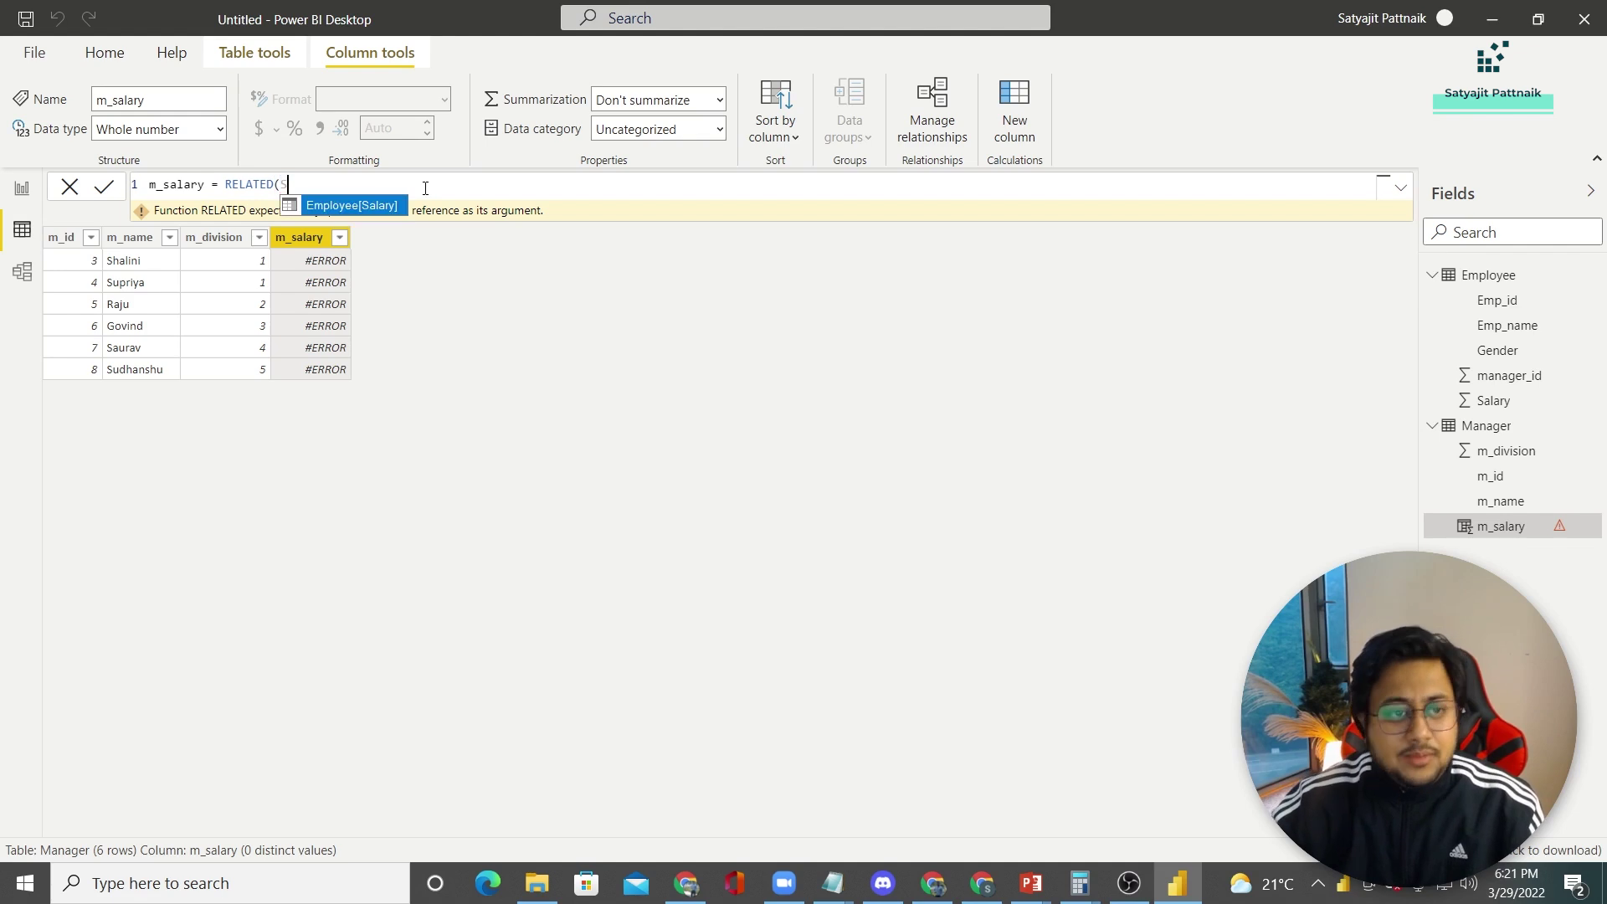
key("BackSpace")
key("BackSpace")
type("al")
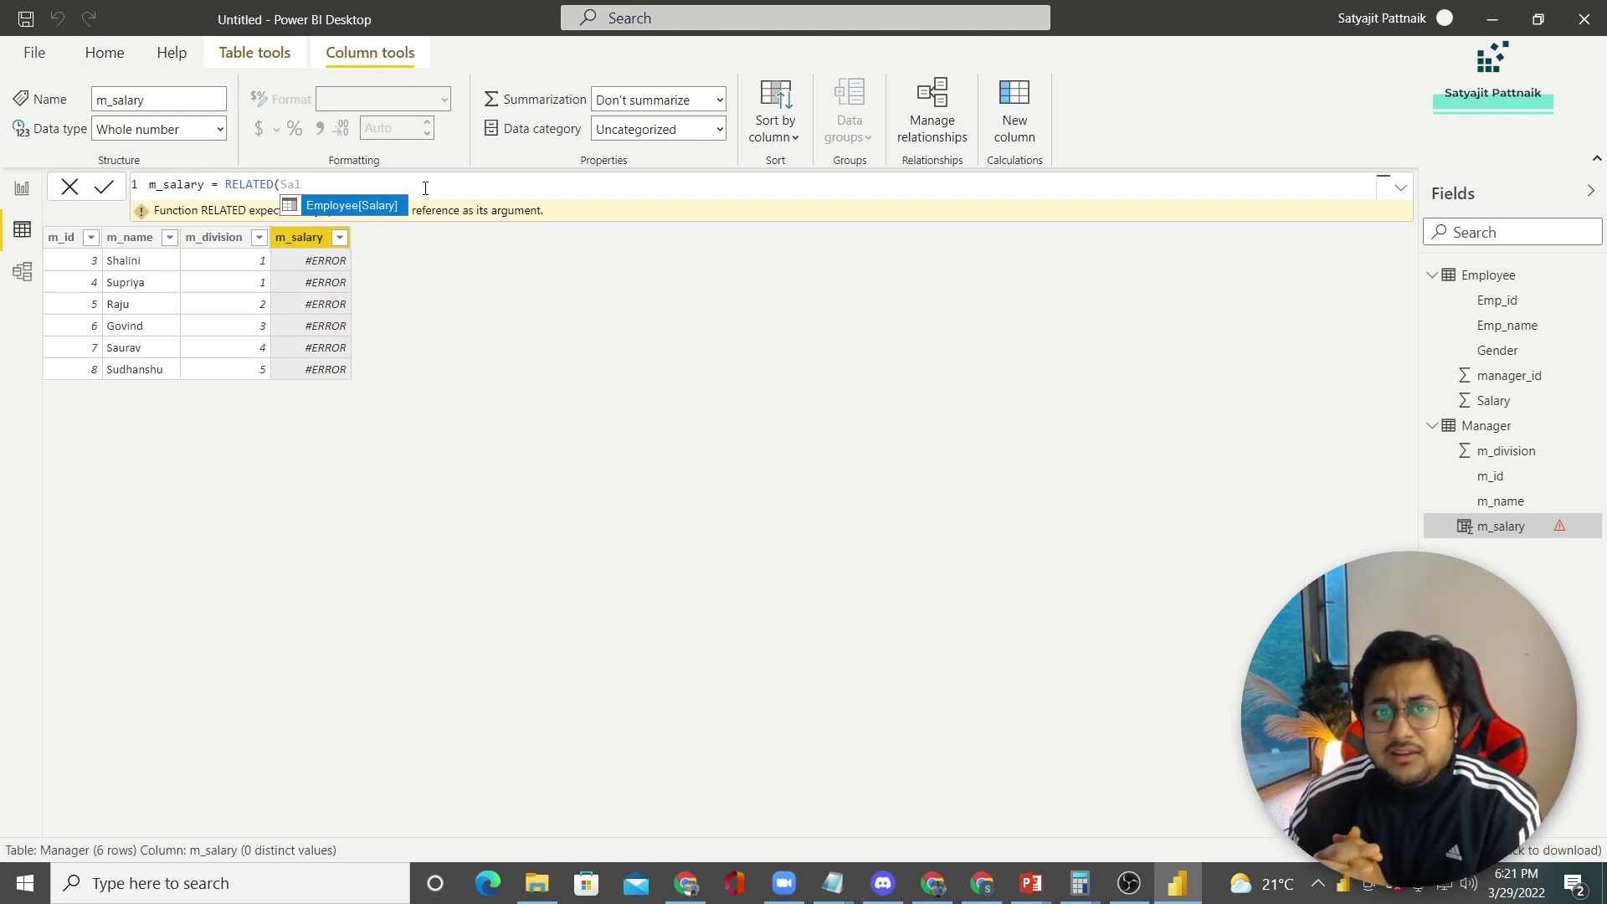
left_click(372, 209)
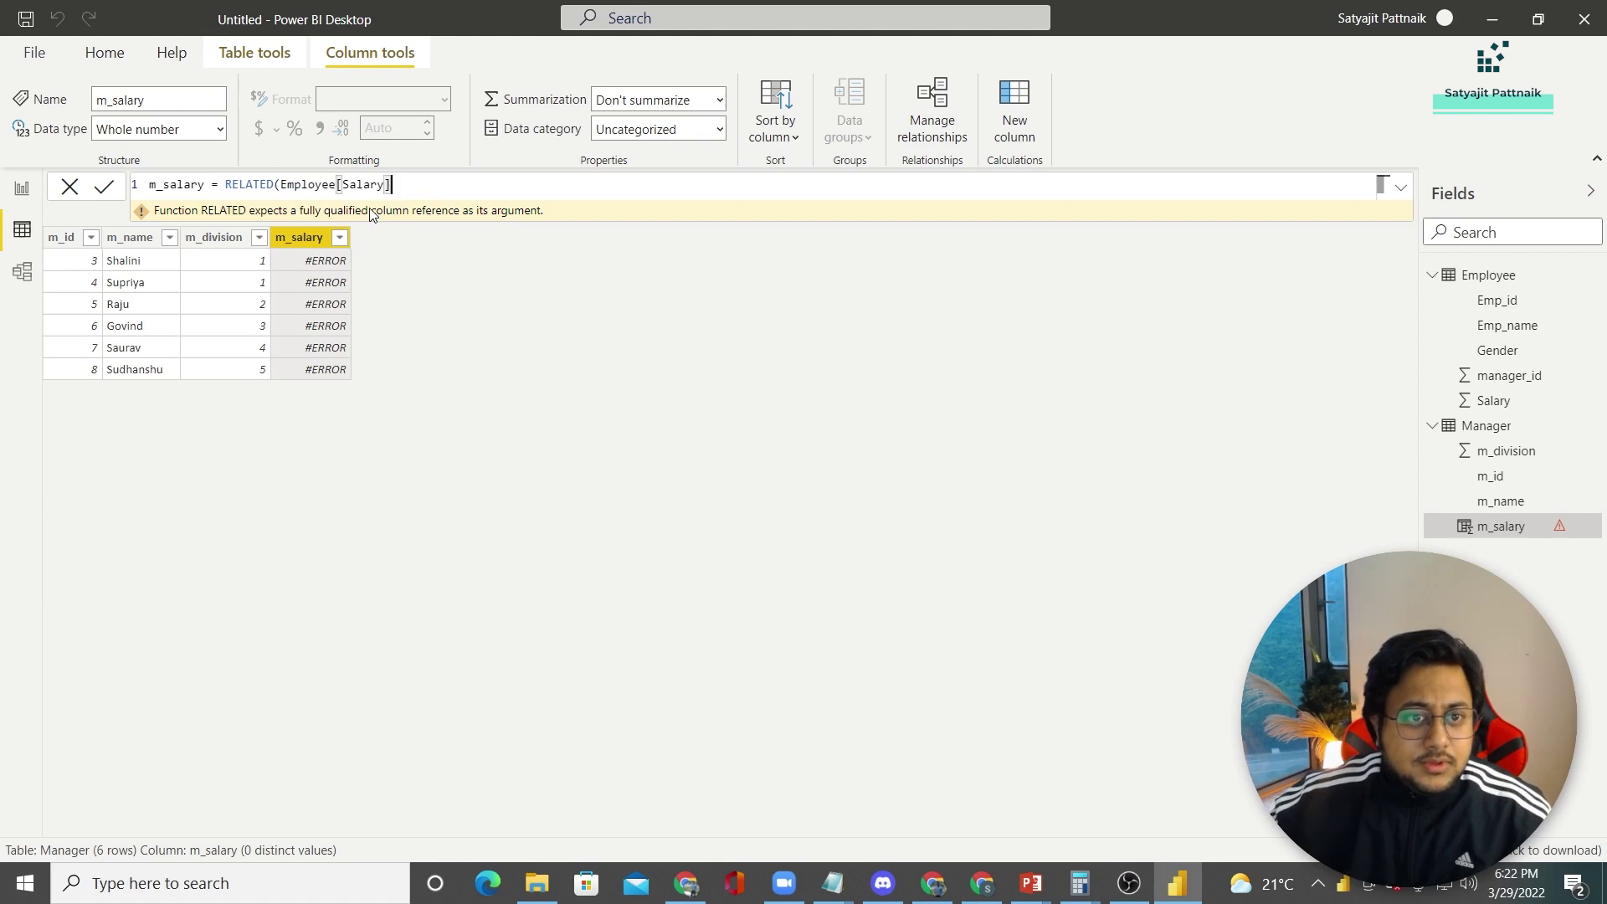
type(")")
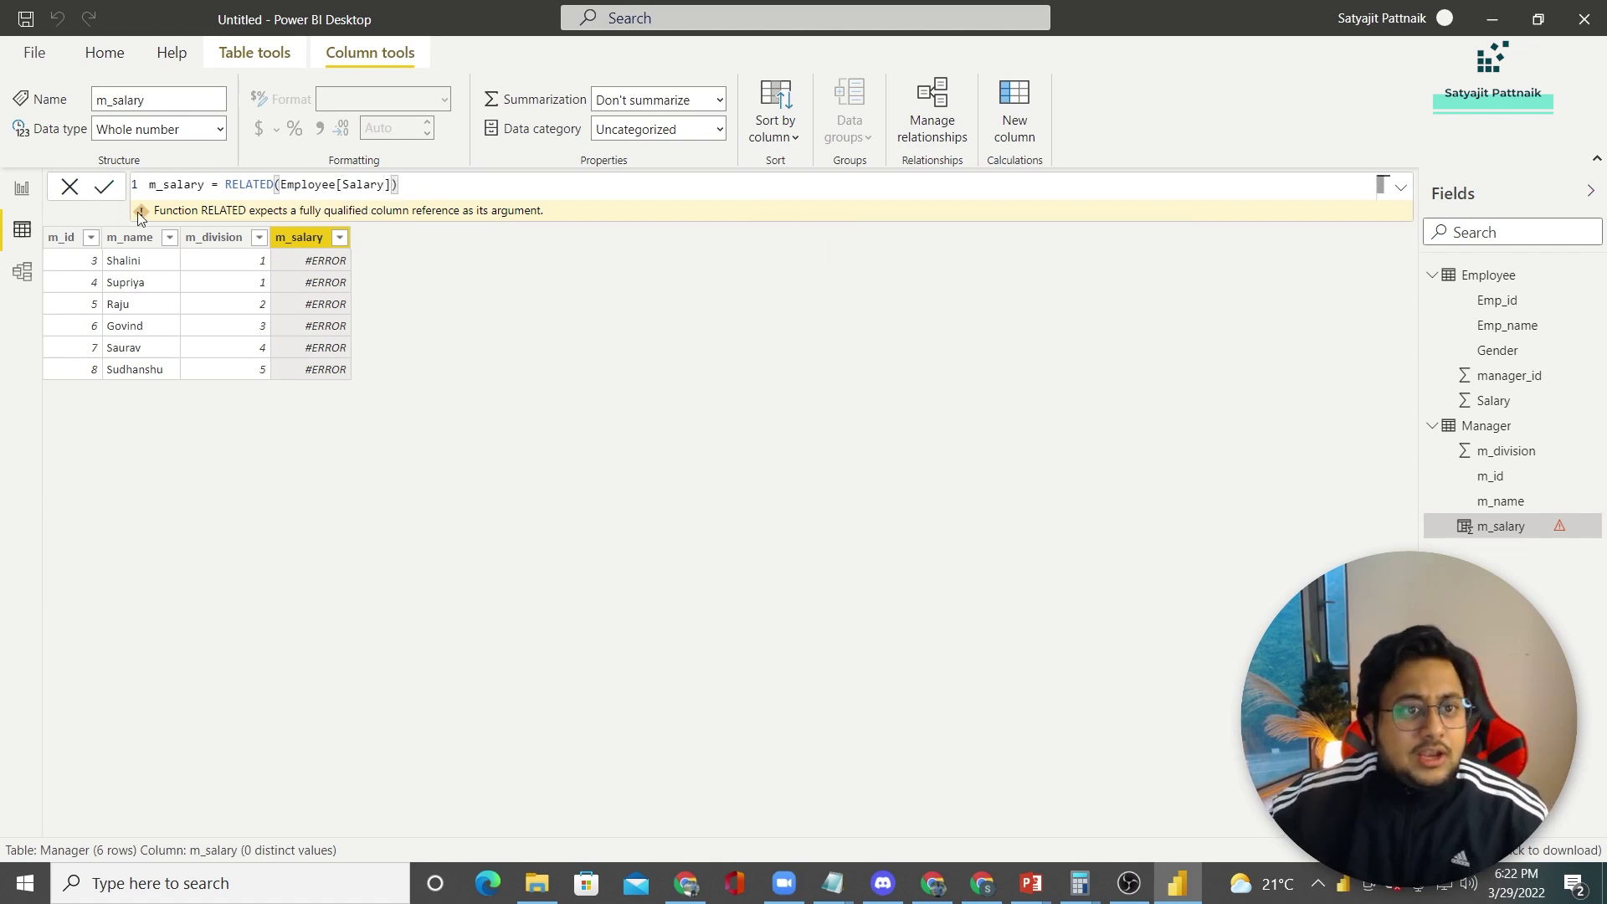
key("Return")
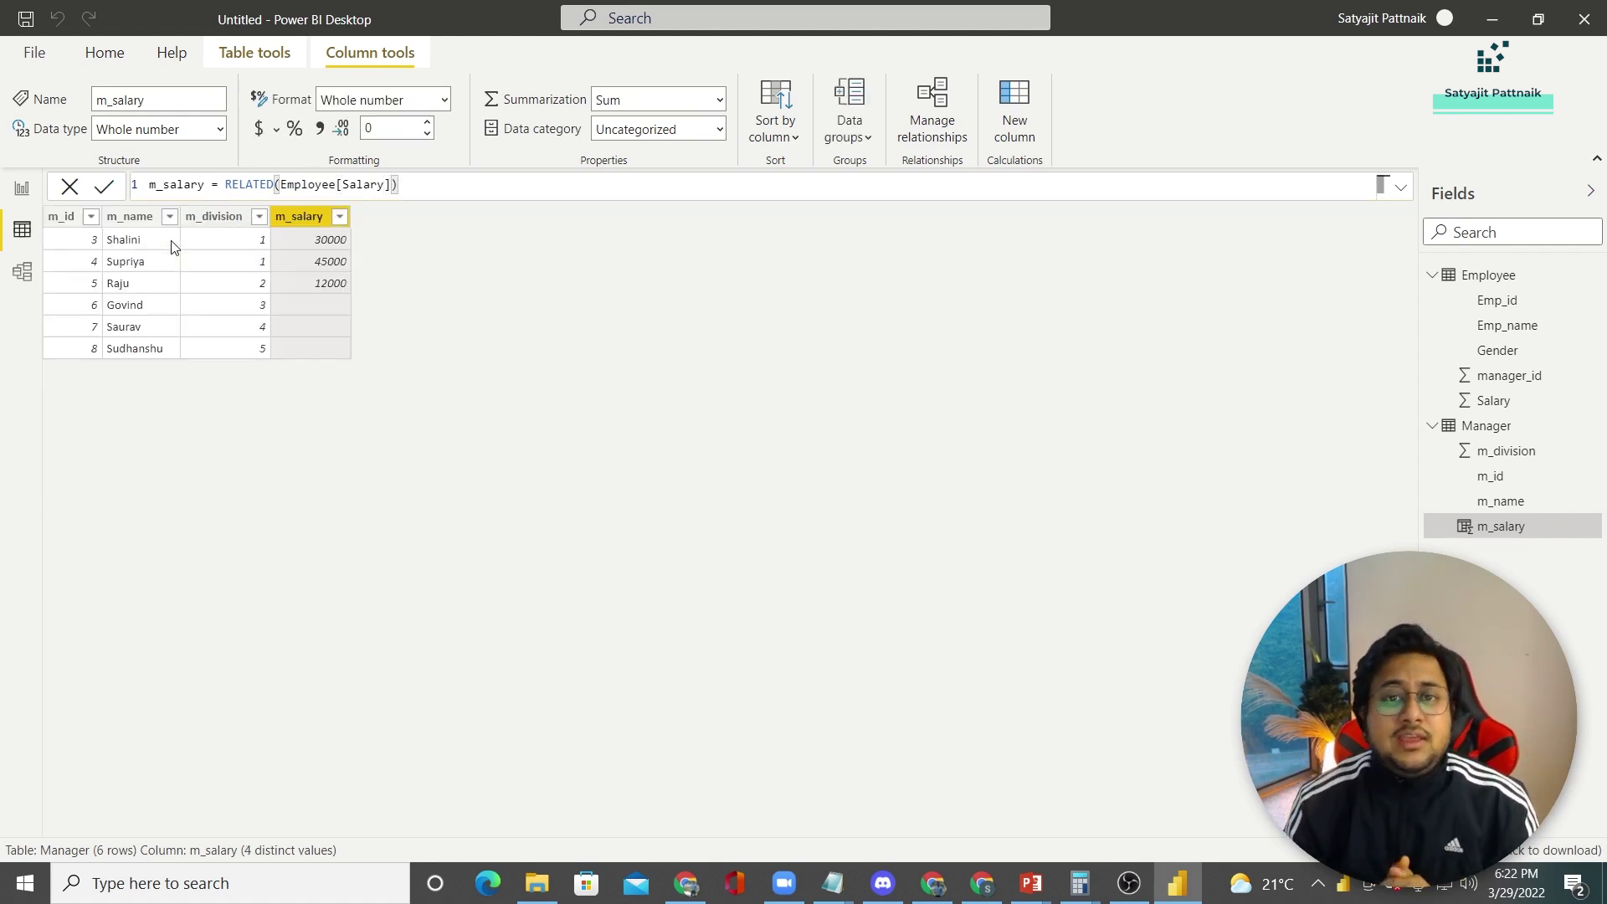
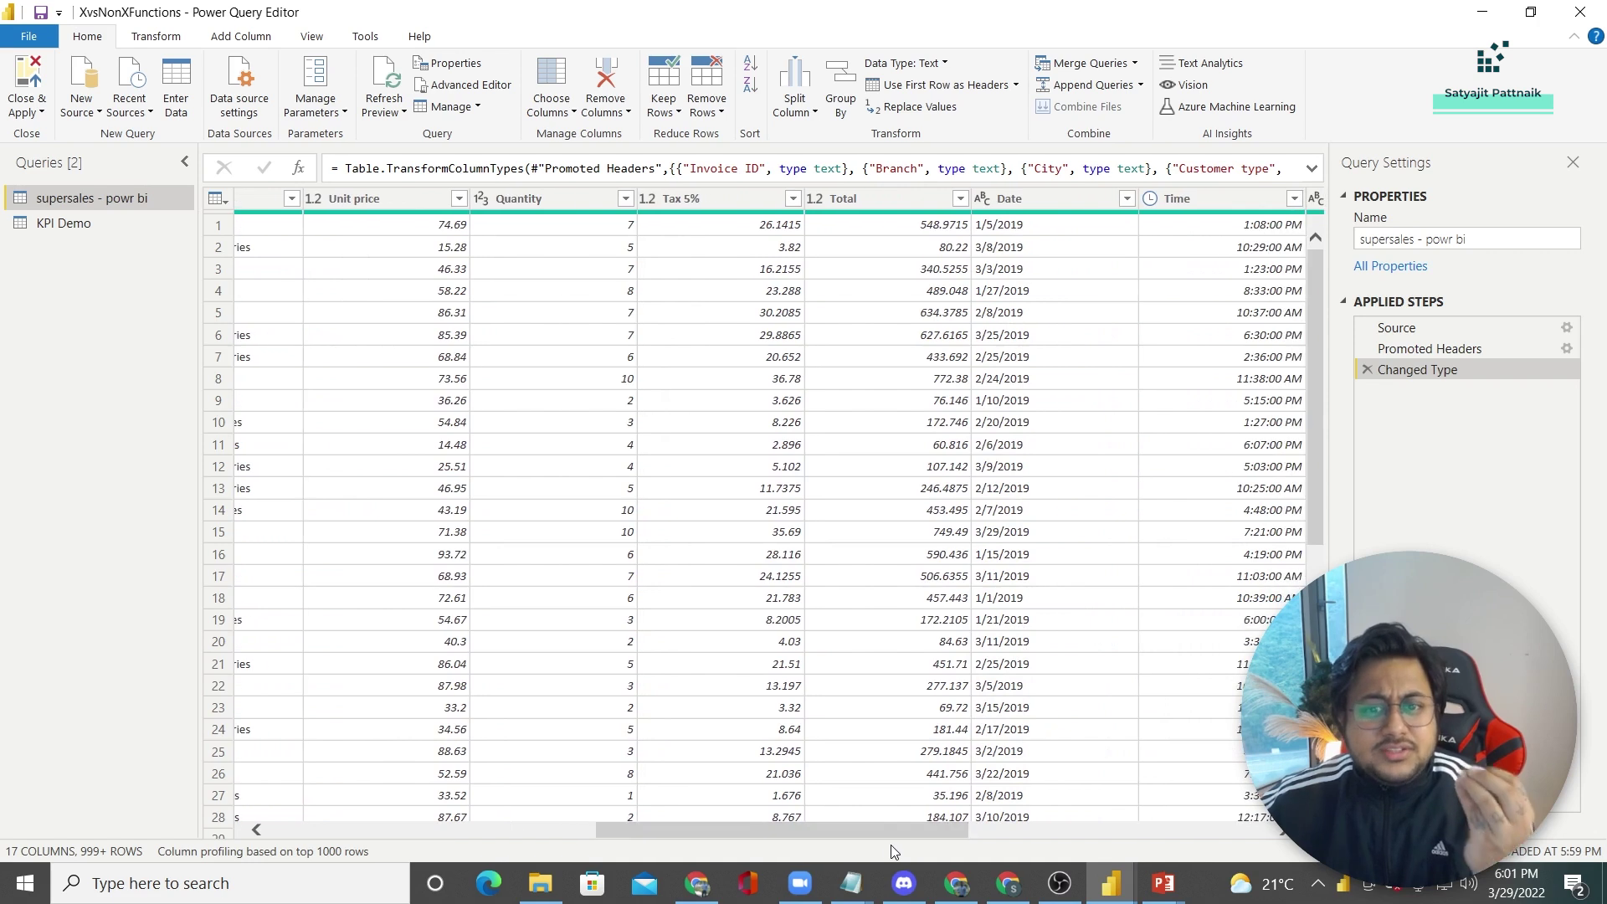
Step: Examine the Unit price, Quantity, Tax 5% and Total columns of the supersales - powr bi query
left_click(343, 198)
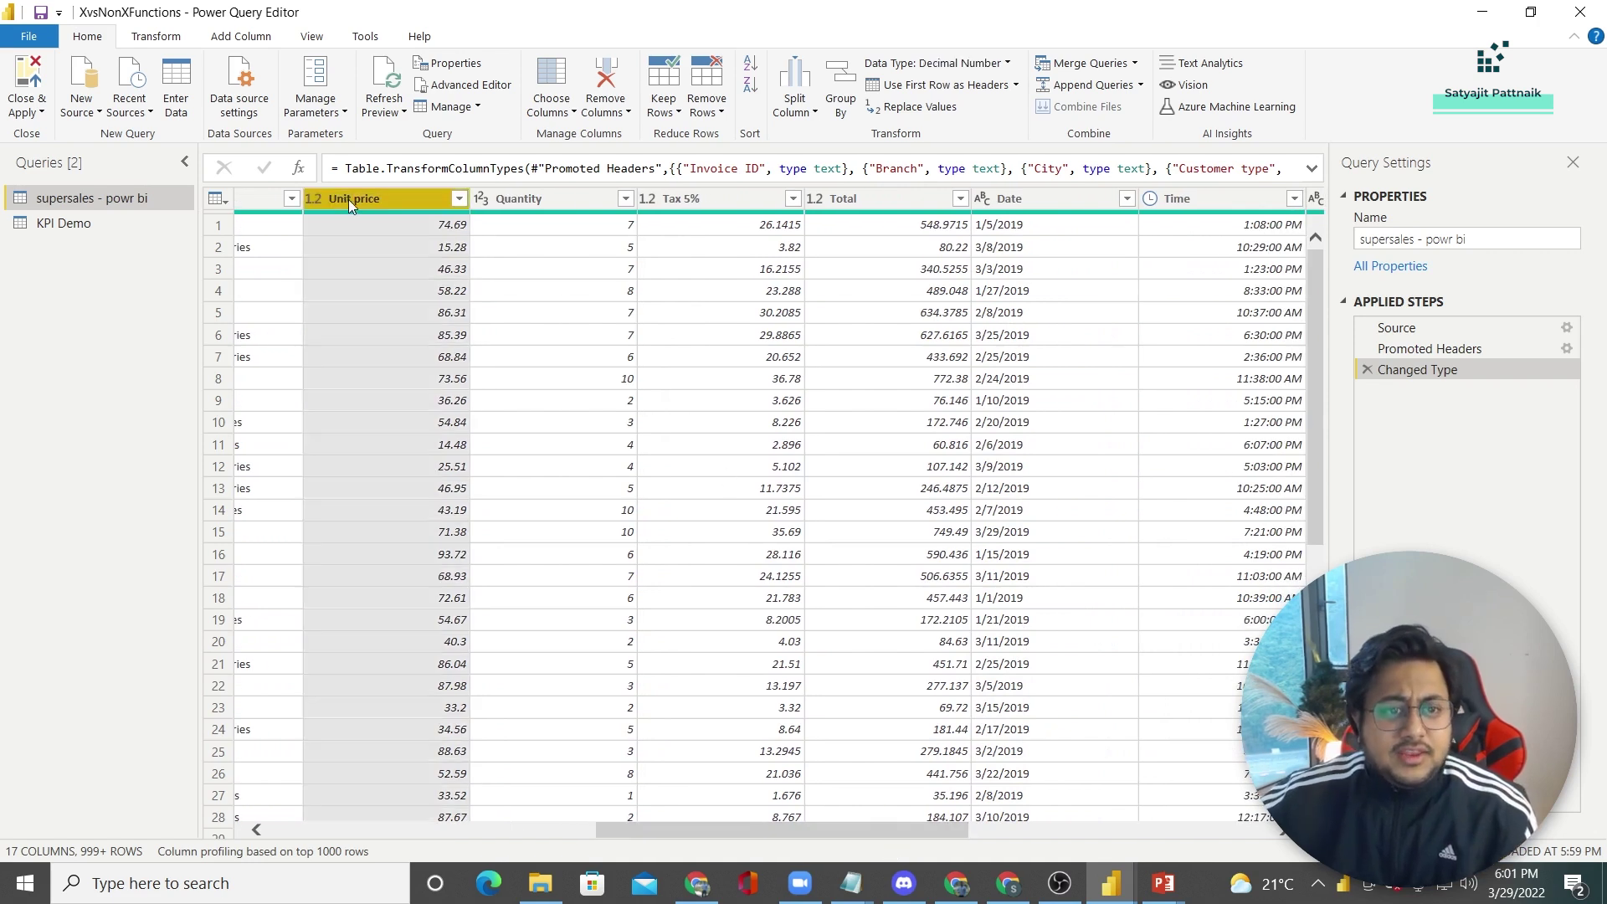
left_click(544, 200)
left_click(689, 207)
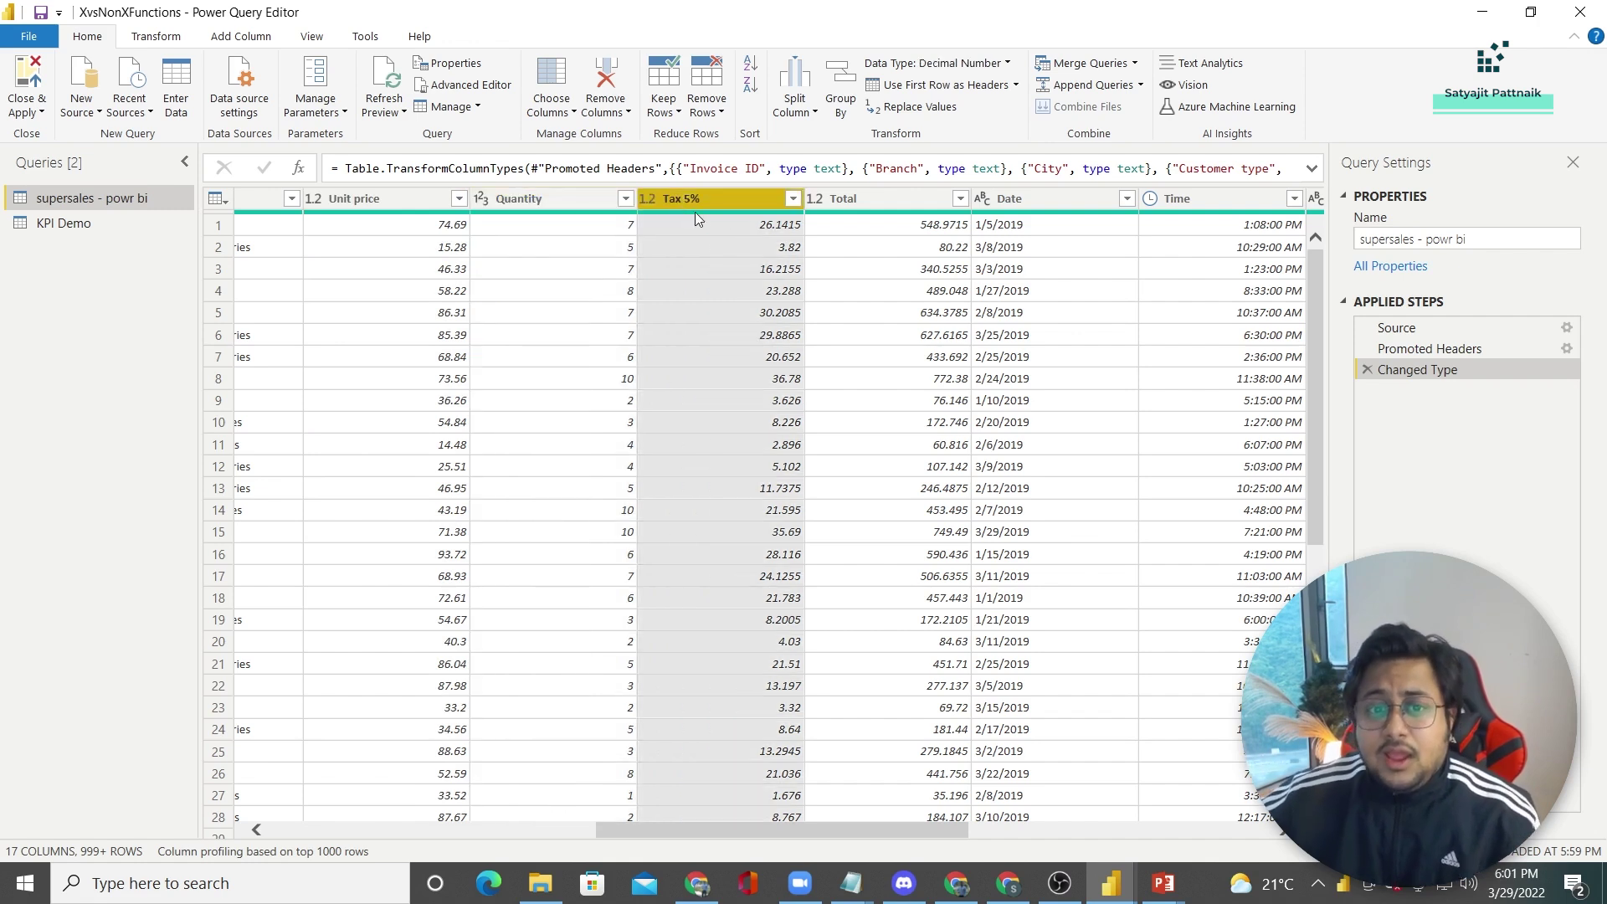
left_click(902, 199)
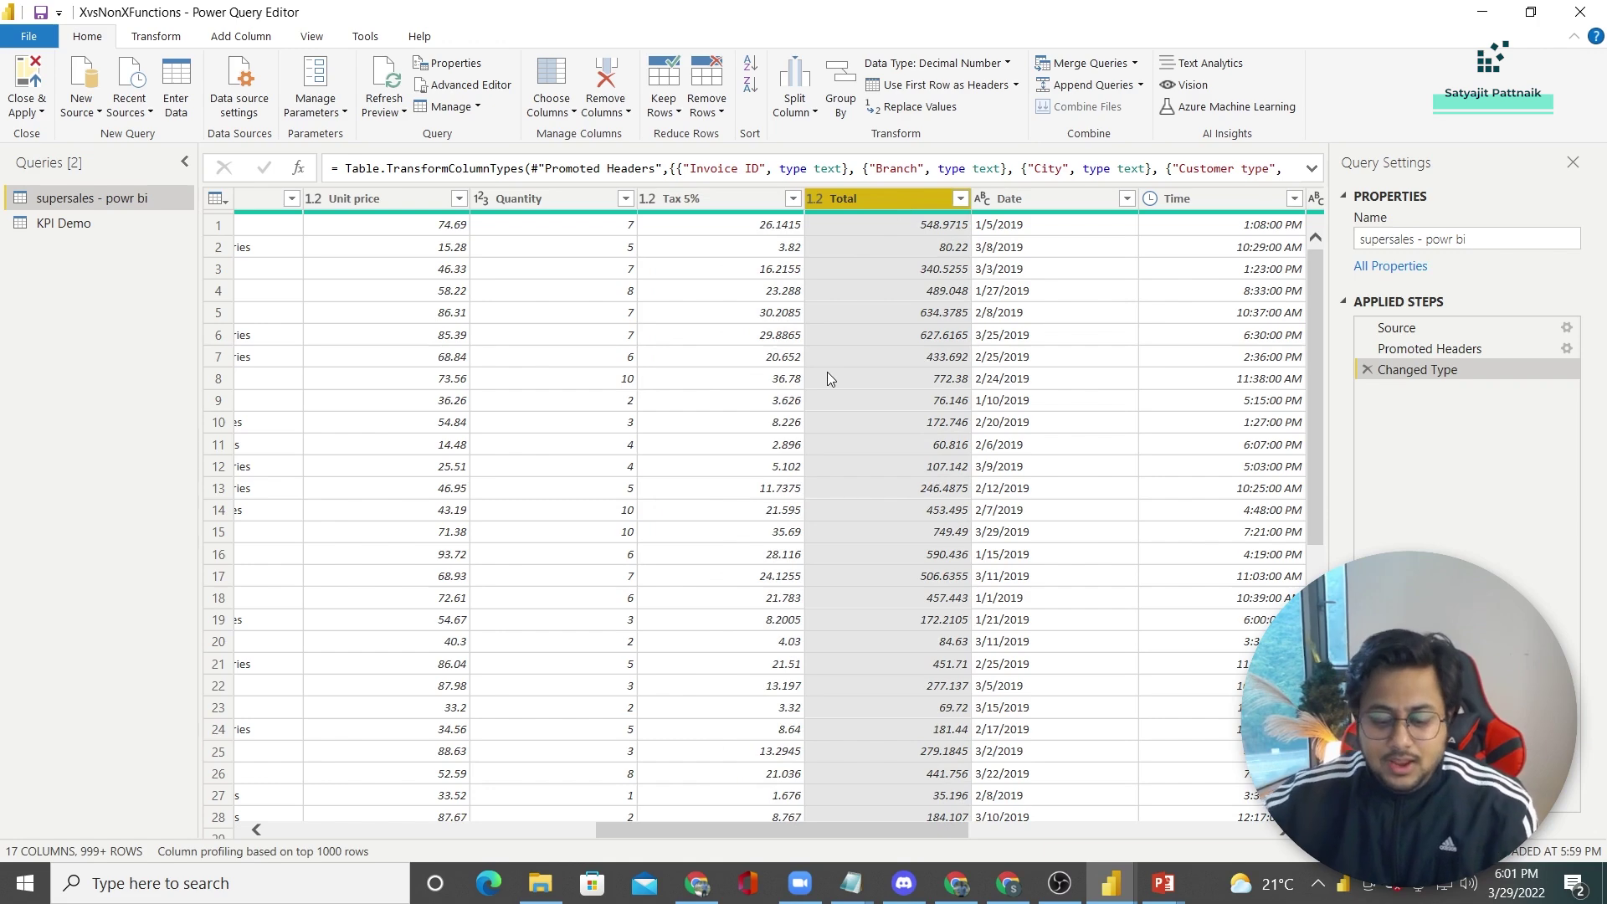
Step: Open Notepad over the query data and write the note "Total = Unit Price * Quantity + Tax"
key("super+r")
type("notepad")
key("Return")
type("Total =")
left_click_drag(750, 98, 817, 416)
type("Unit Pric")
type("e &")
key("BackSpace")
key("BackSpace")
type("* Quantity + TAx")
key("BackSpace")
key("BackSpace")
type("ax")
Step: Open Calculator and check the first row's total by computing 74.69 × 7 + 26.14
key("super+r")
type("calca")
key("BackSpace")
key("Return")
type("74.69")
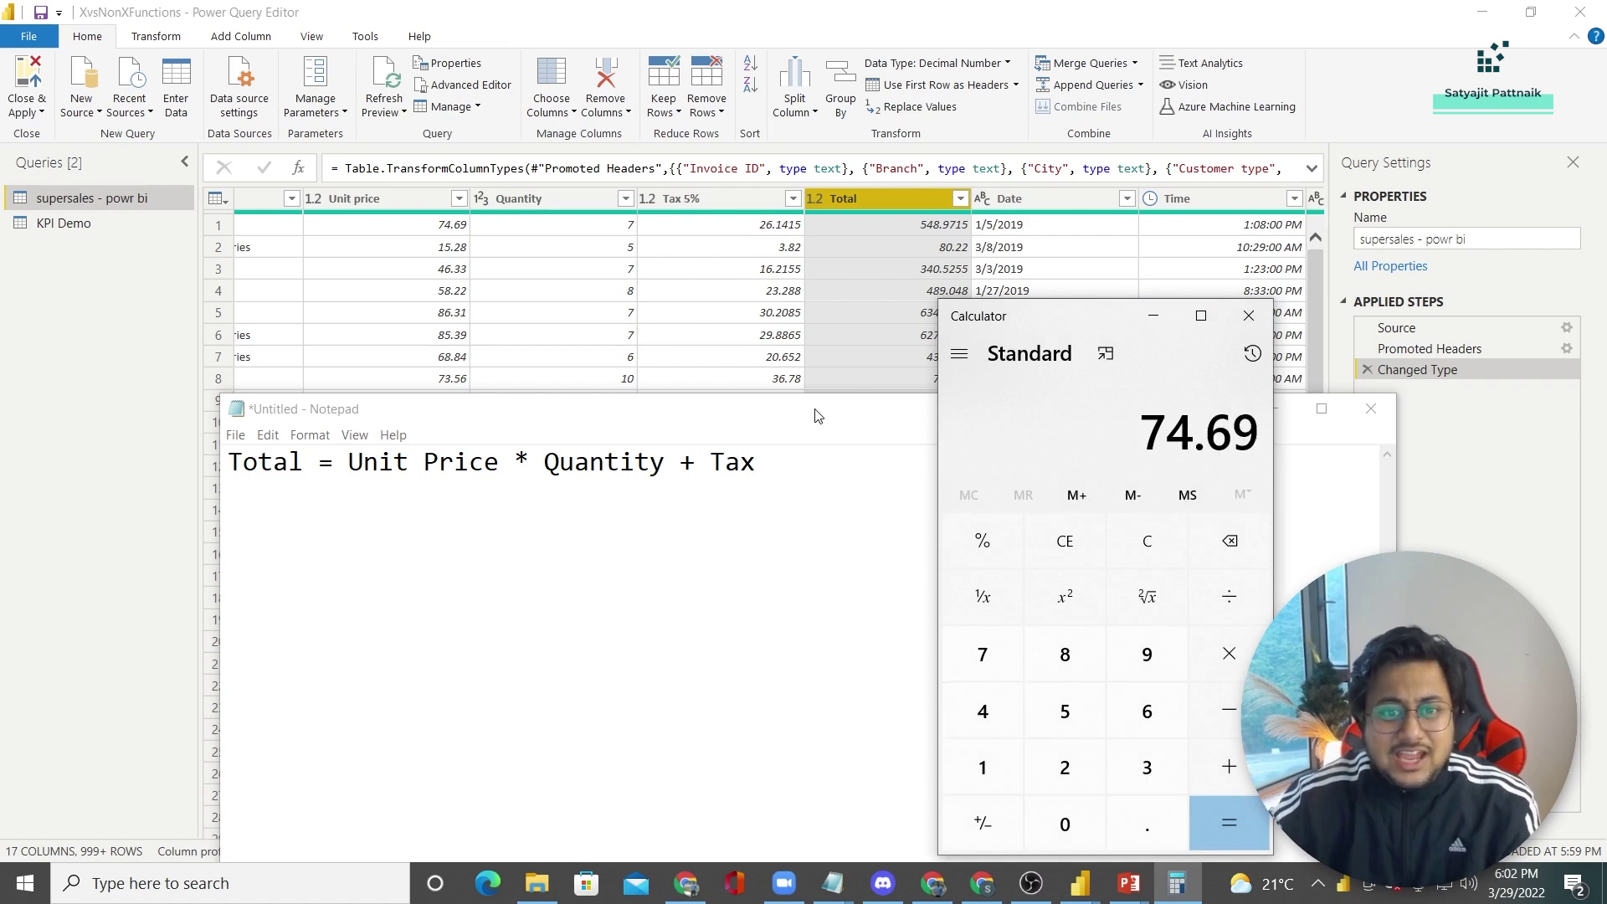
key("asterisk")
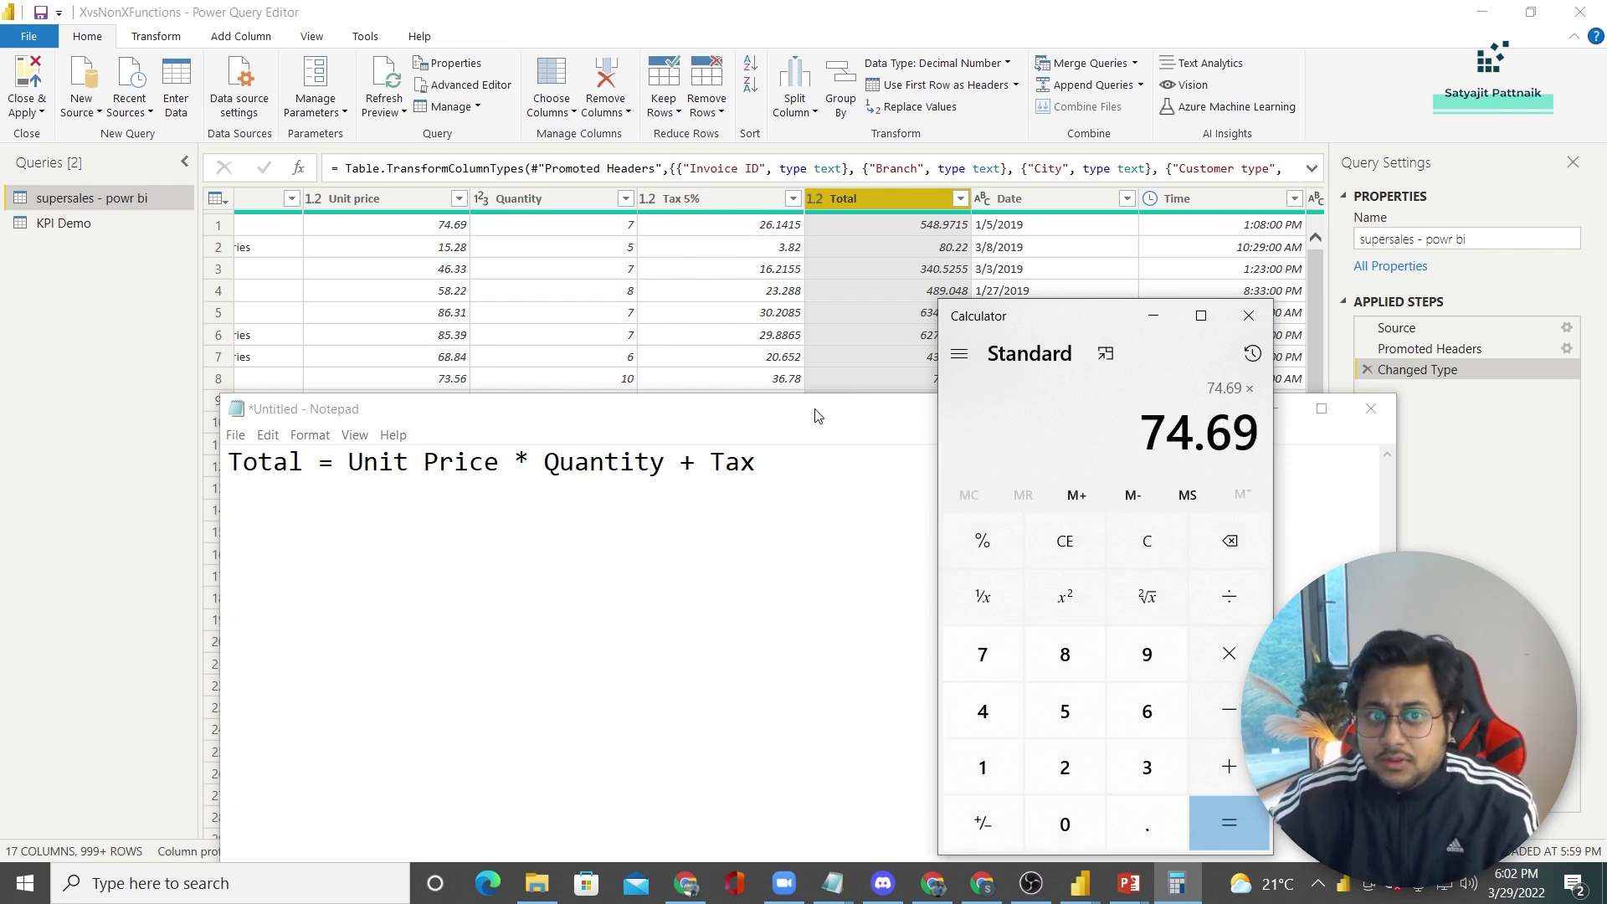
type("7")
key("plus")
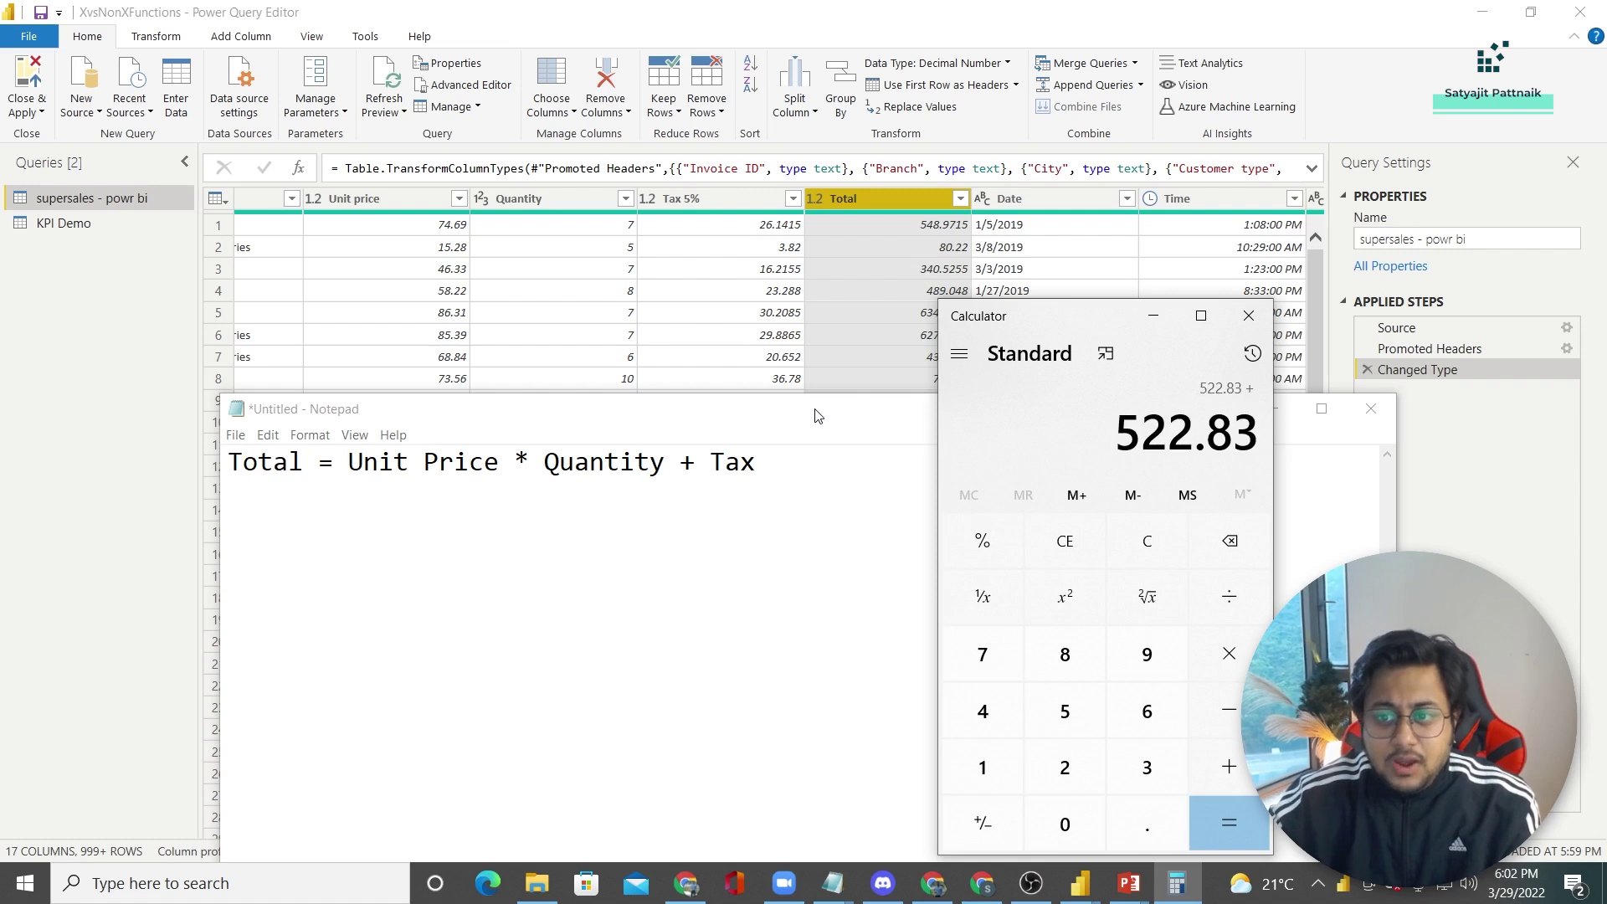
type("26.14")
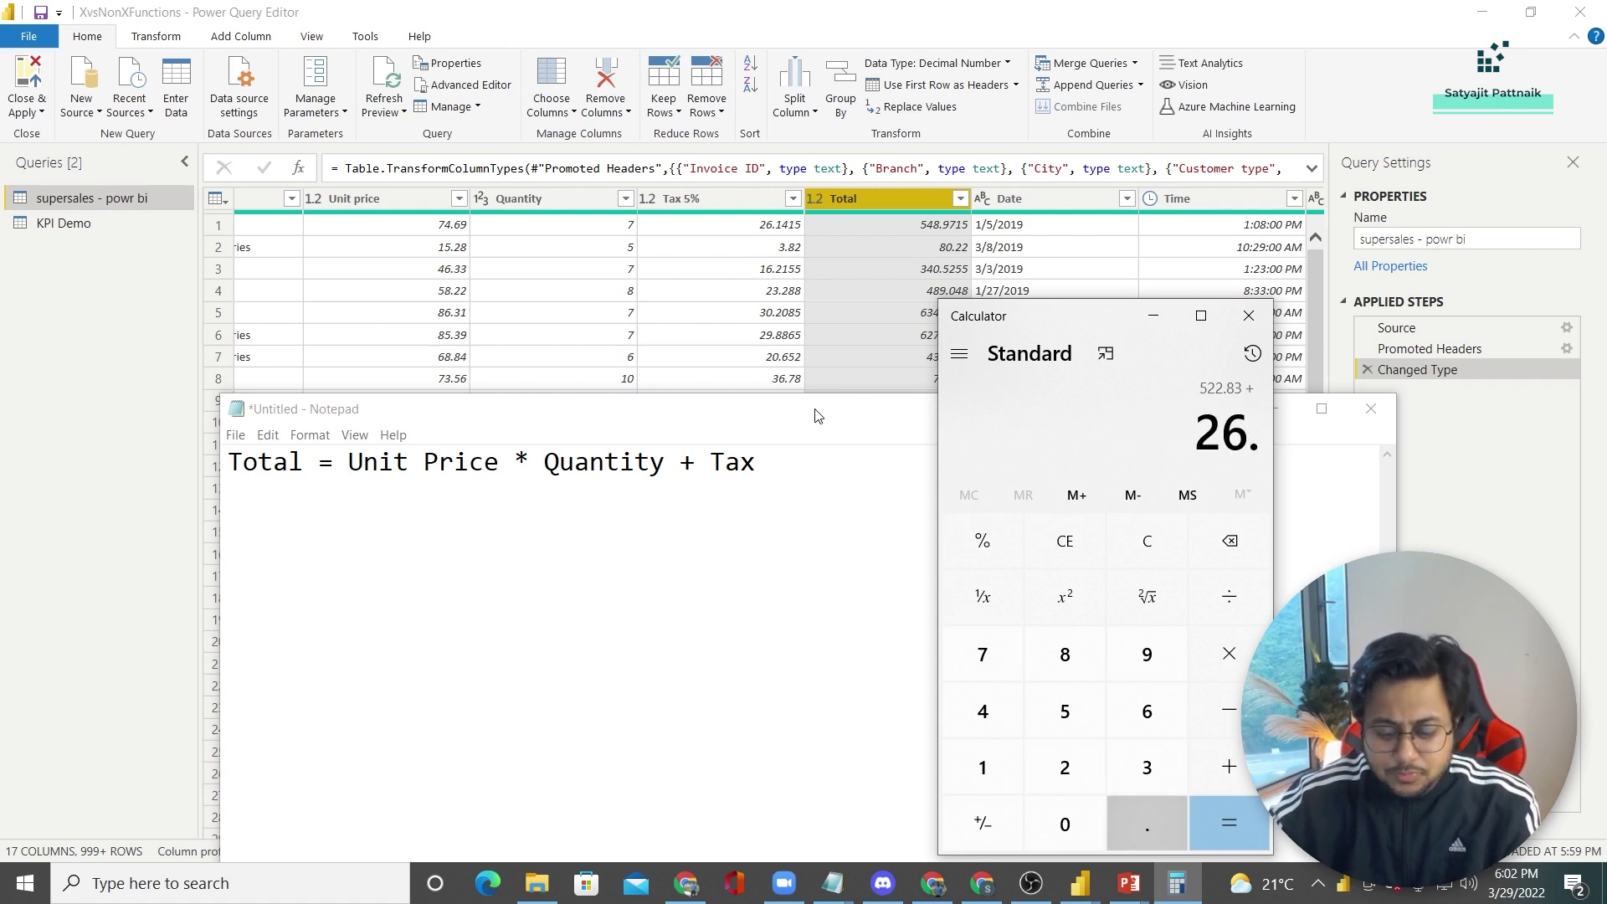
key("Return")
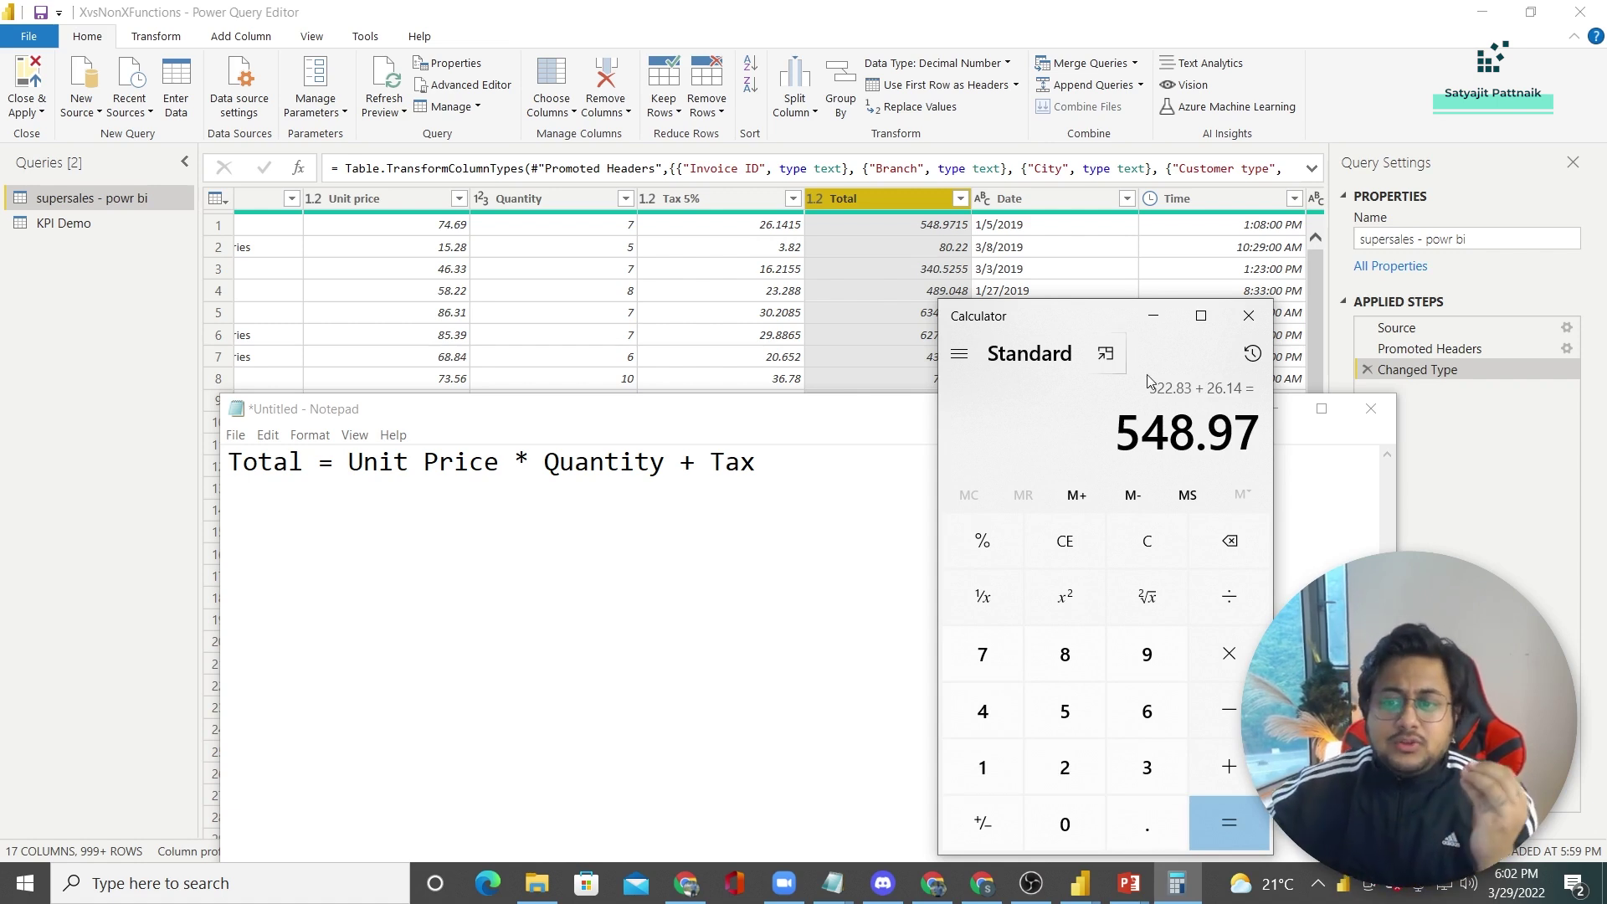
Step: Minimize Calculator and close Notepad without saving the note
left_click(1153, 316)
left_click(1364, 414)
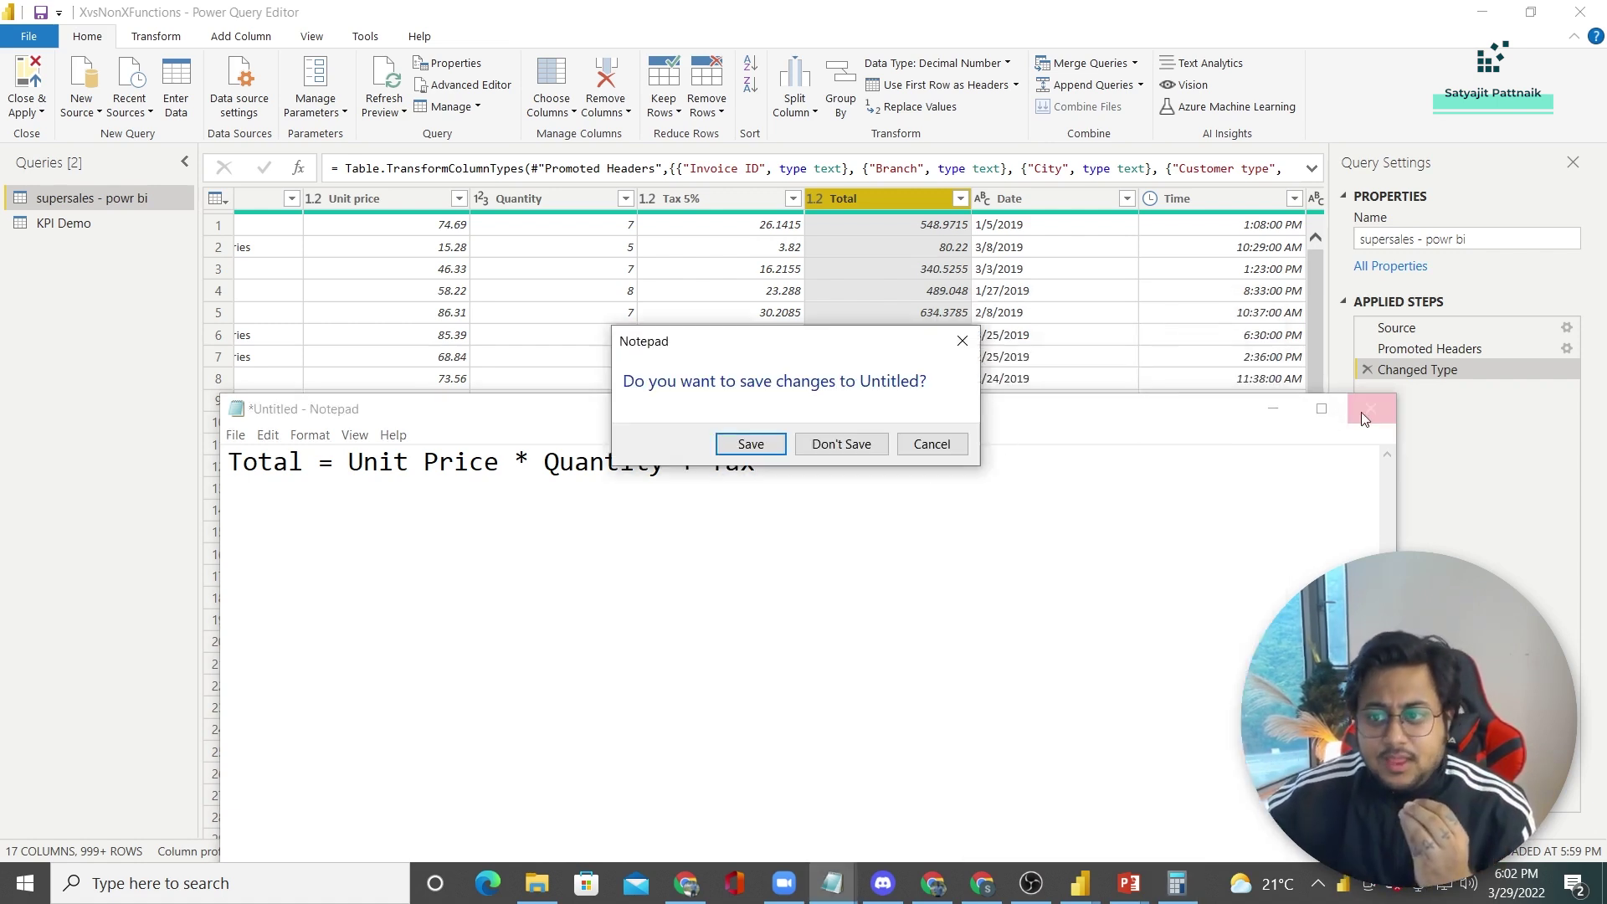
left_click(846, 446)
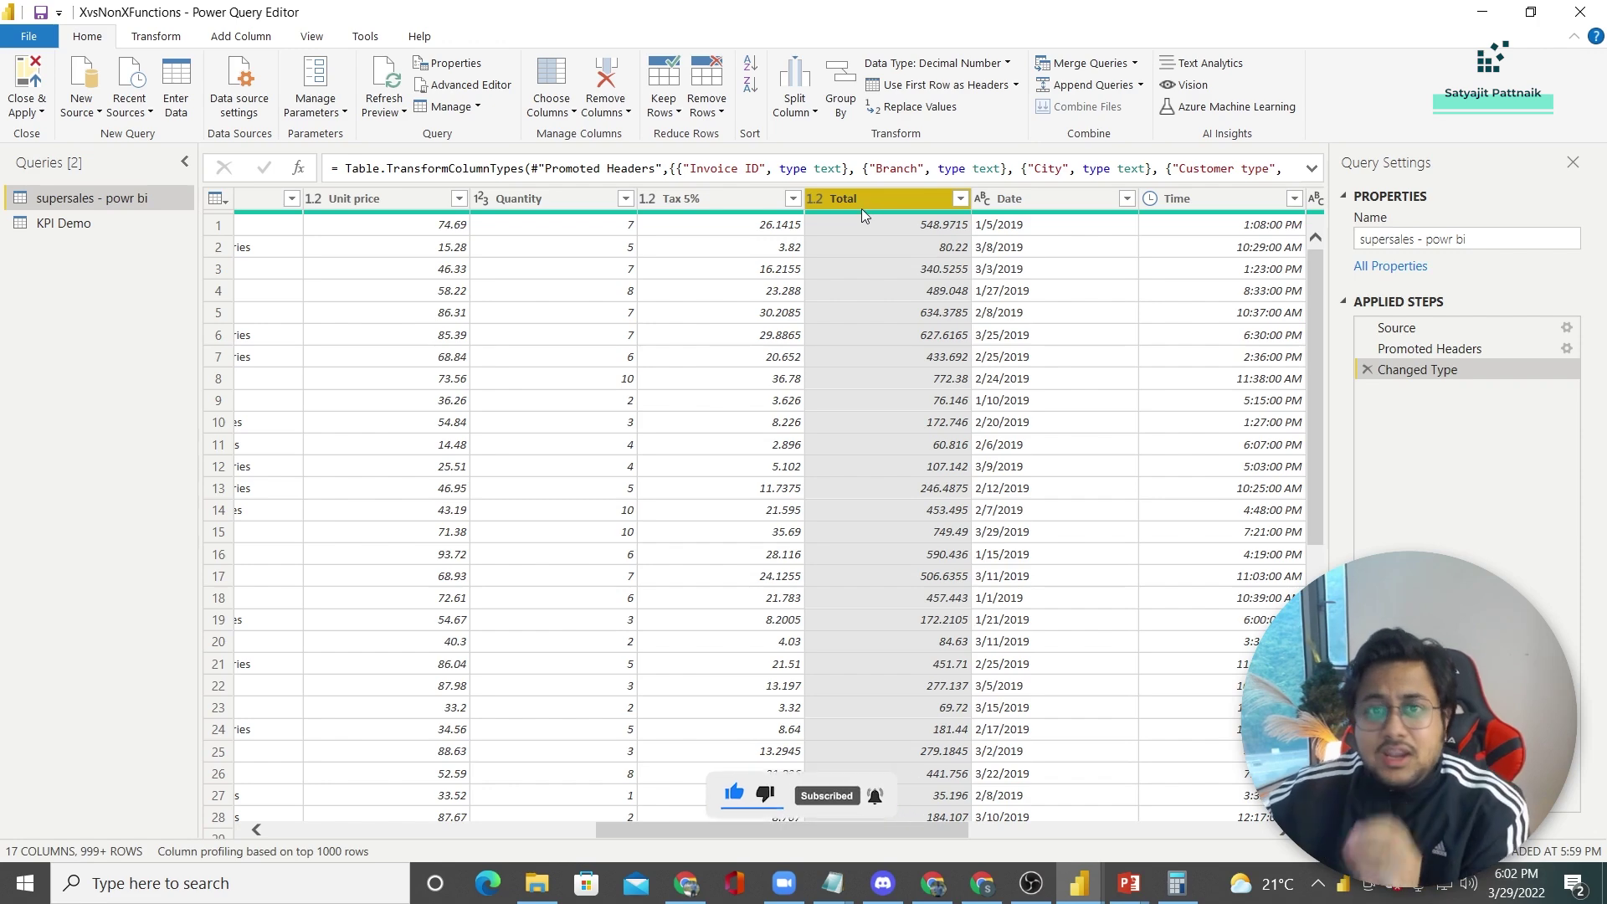
Step: Close Power Query Editor with its changes applied and remove Total SUMX Measure from the report table showing Date and Total
left_click(34, 108)
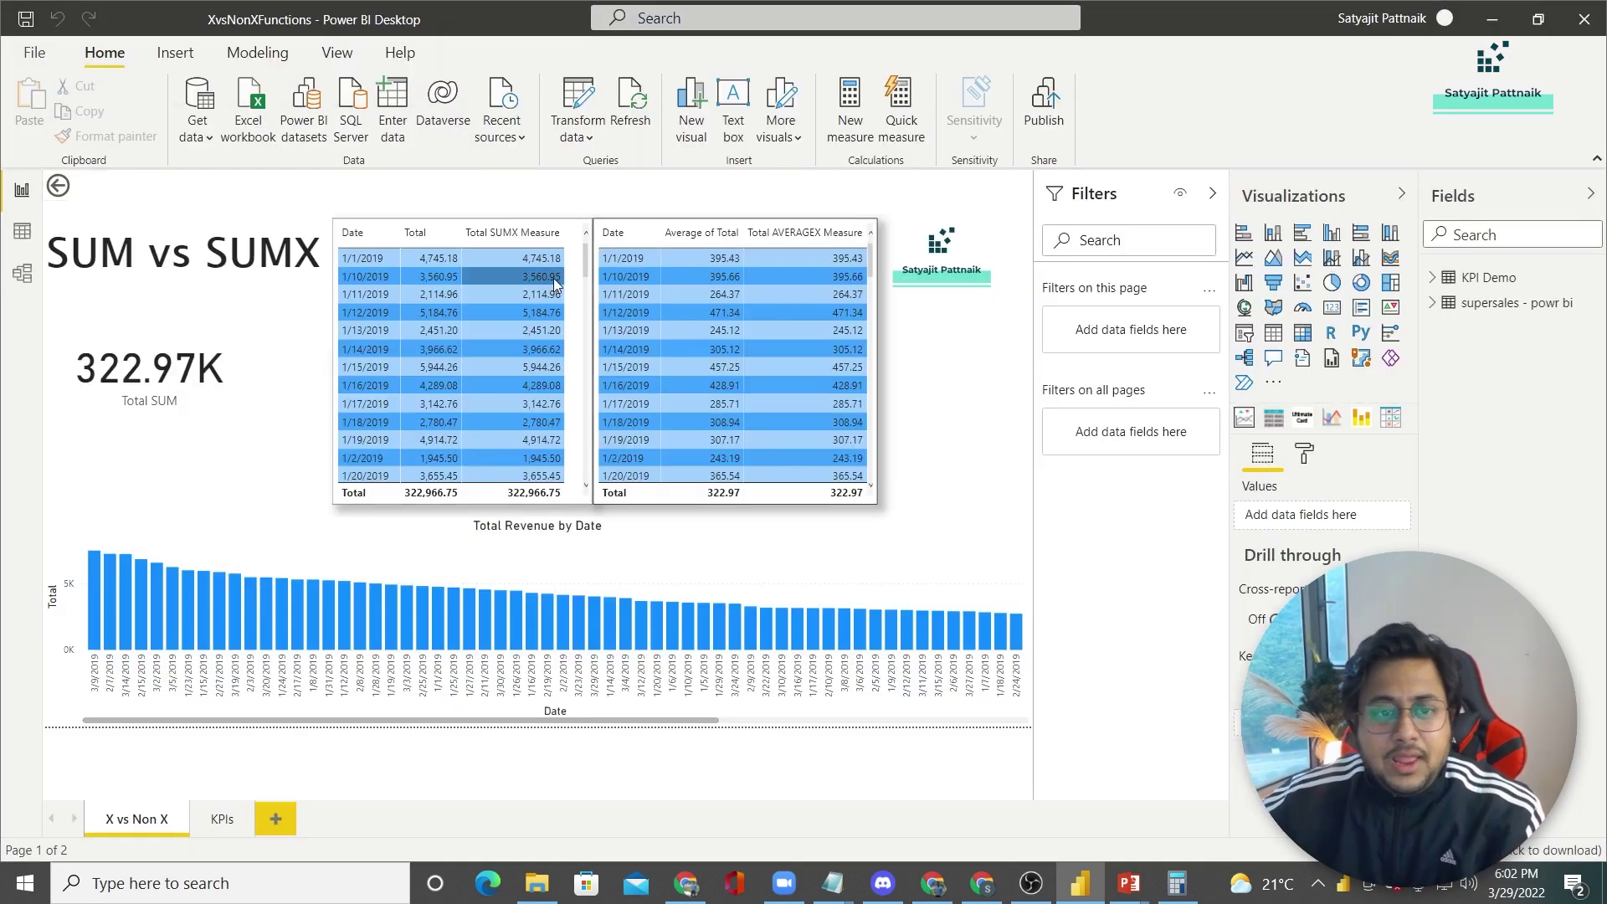
left_click(524, 238)
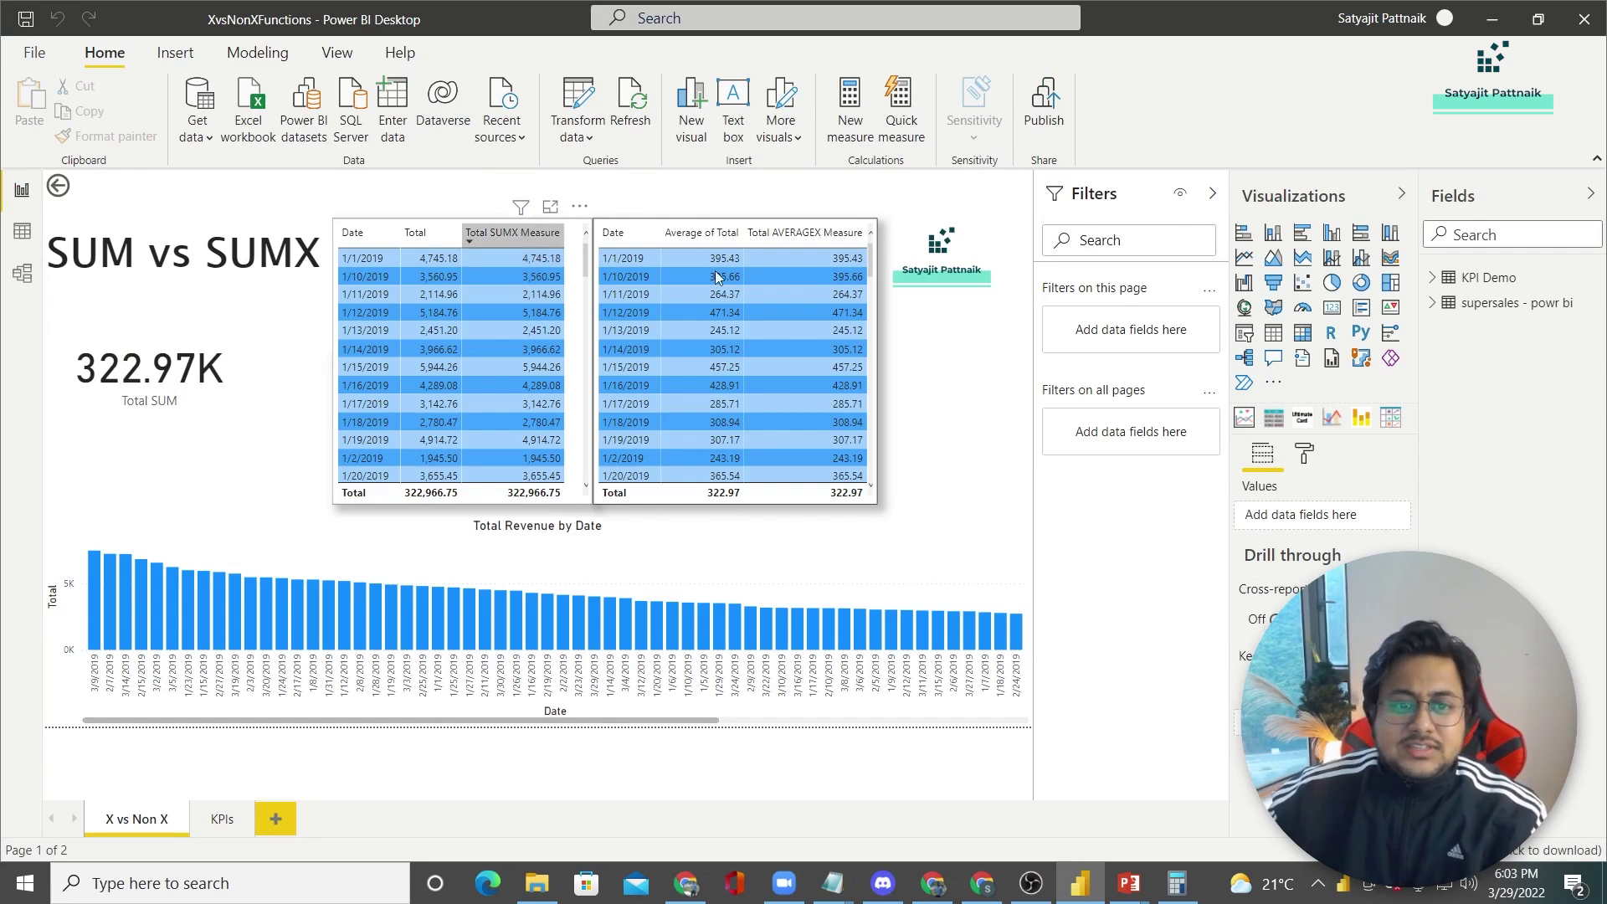
left_click_drag(1305, 568, 832, 388)
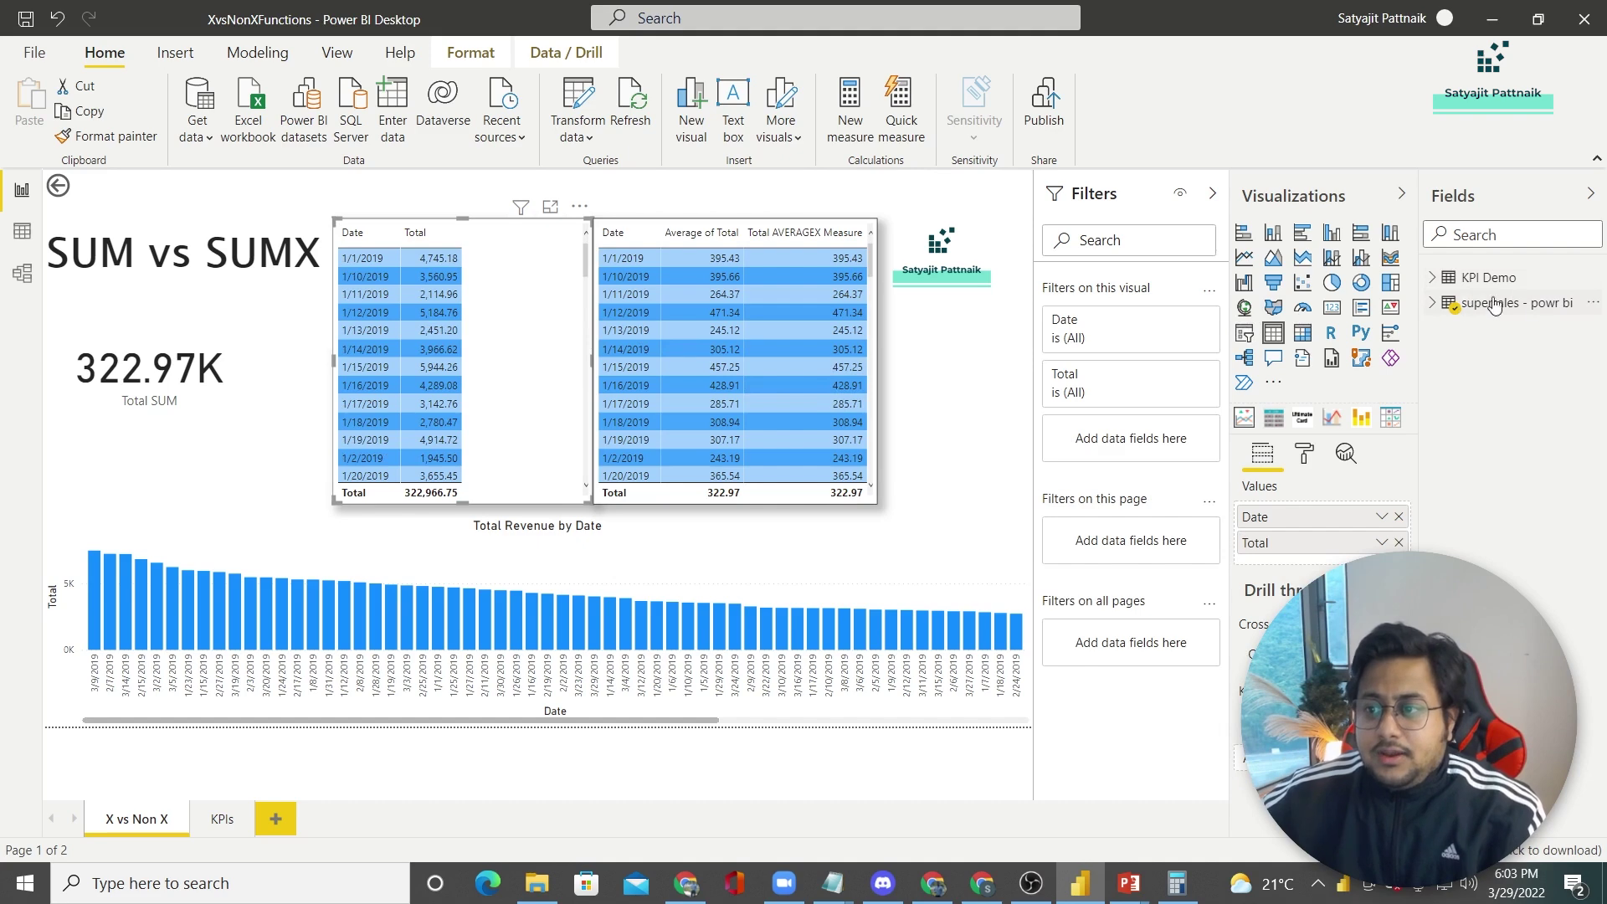
Step: Expand the supersales - powr bi table's fields and review the DAX formula of Total SUMX Measure
left_click(1433, 305)
scroll(1506, 506, "down", 1)
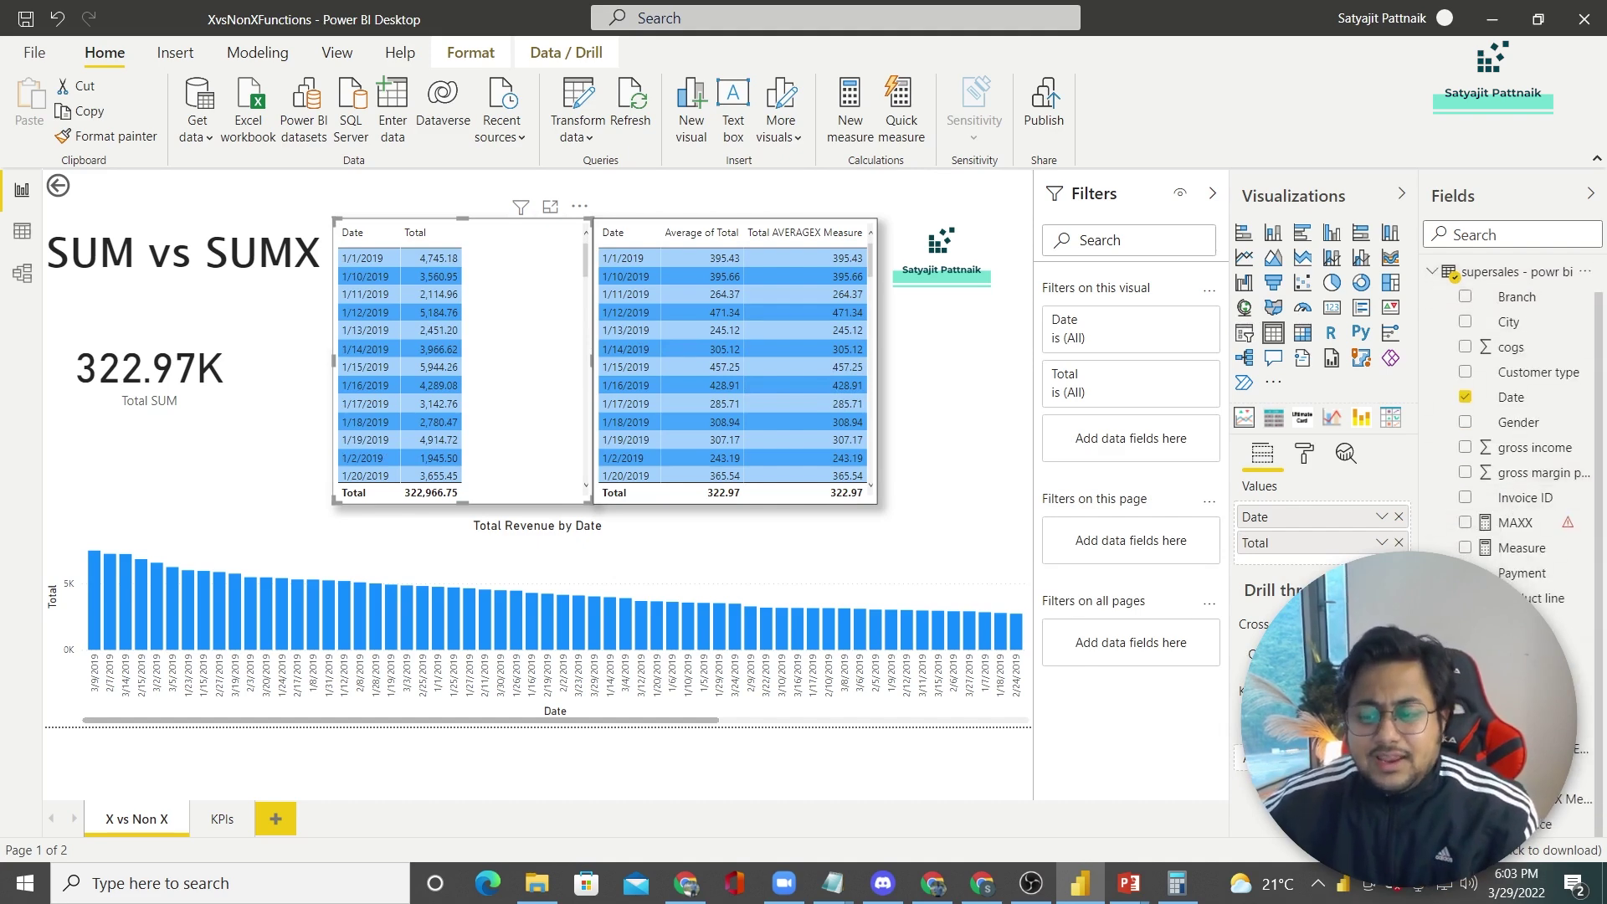
left_click_drag(1420, 419, 1265, 418)
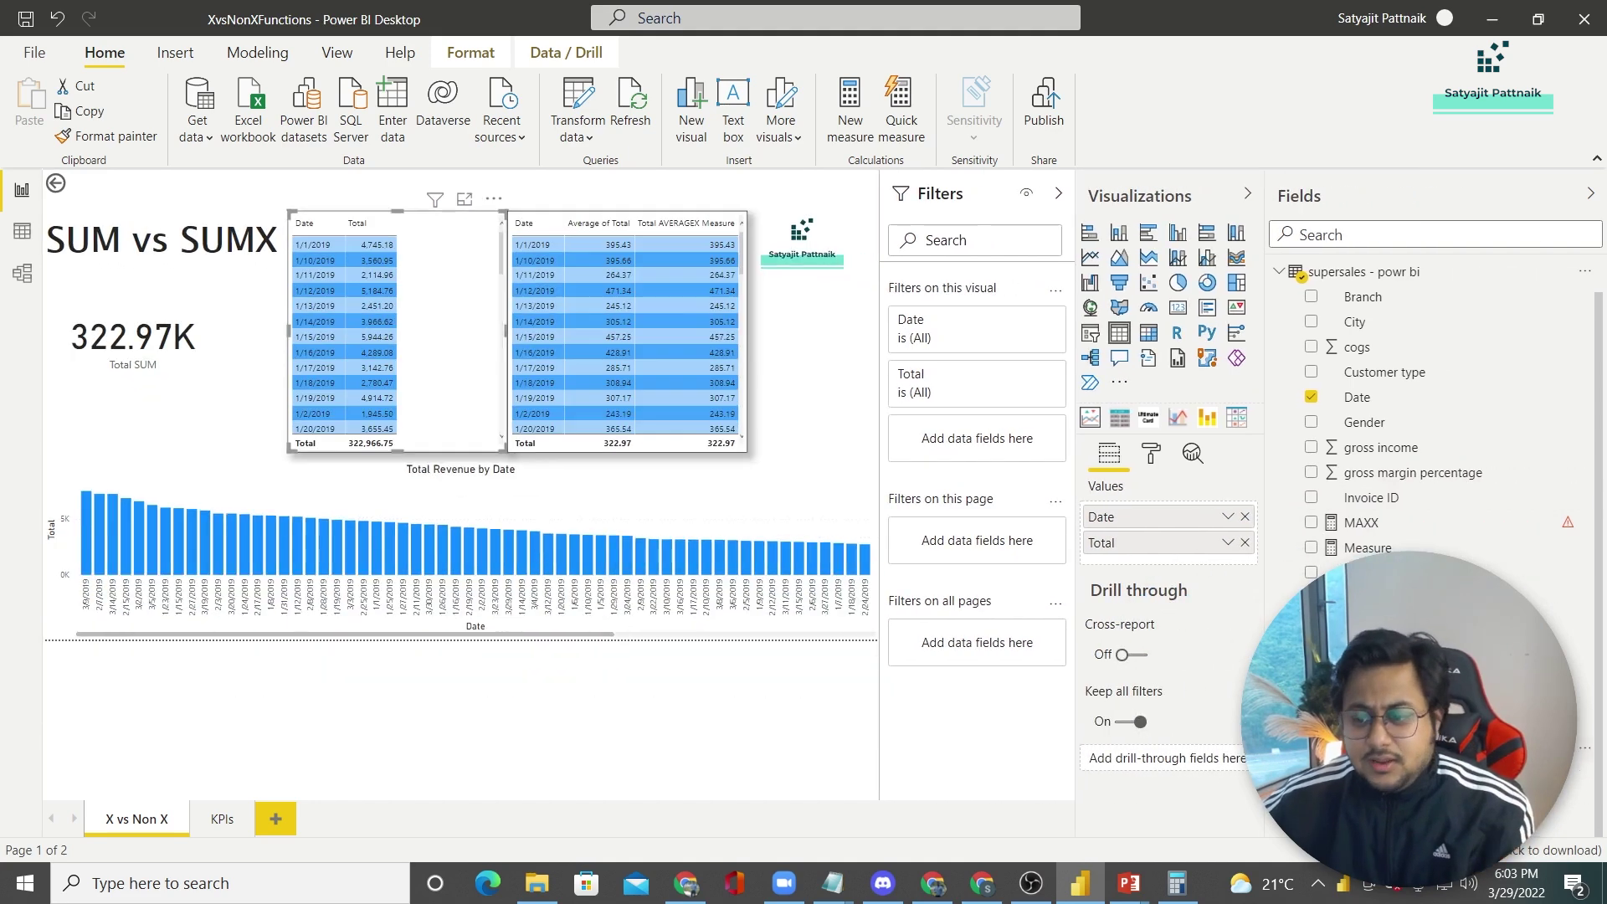
left_click(1140, 542)
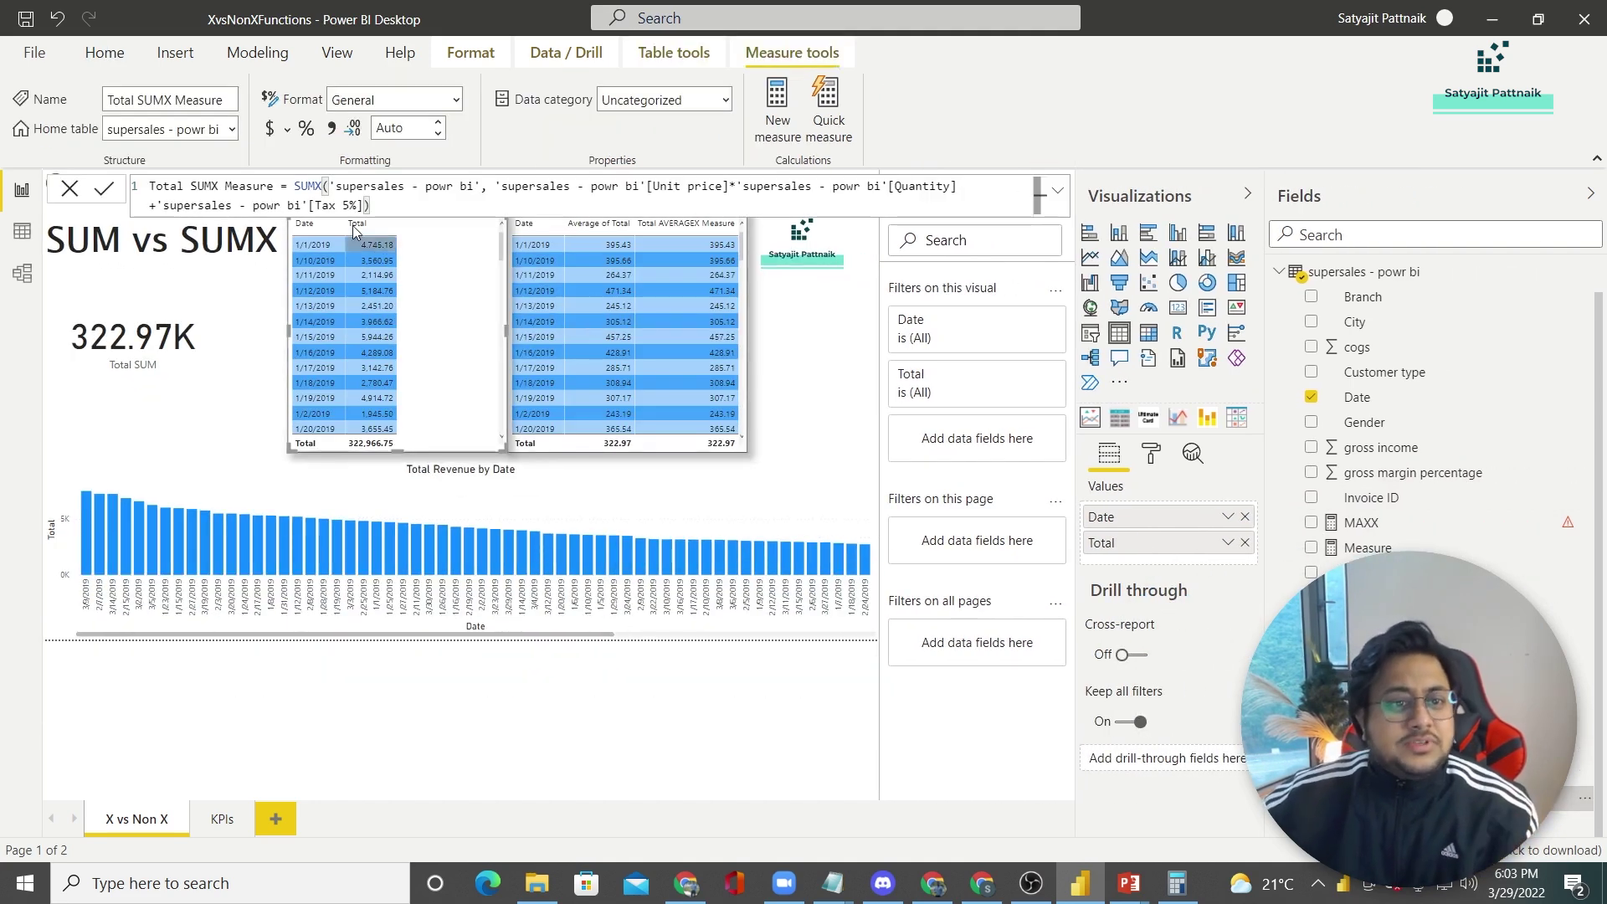
left_click_drag(148, 186, 771, 197)
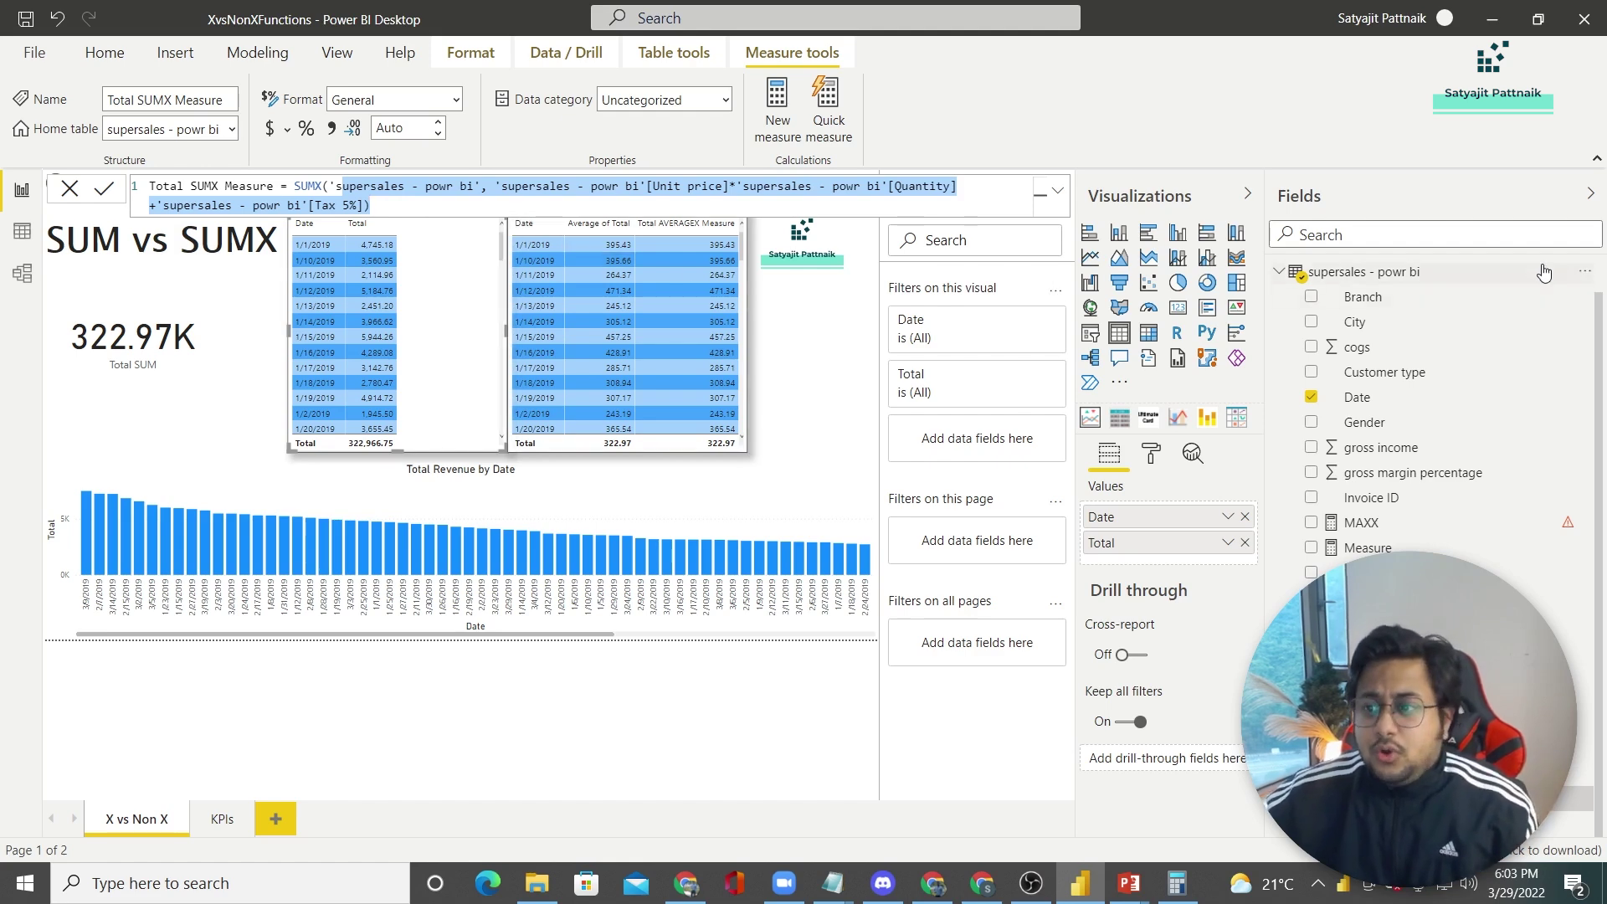
Step: Create a new measure in the supersales - powr bi table, named SUMX Measure and starting with the SUMX function
left_click(1584, 271)
key("Escape")
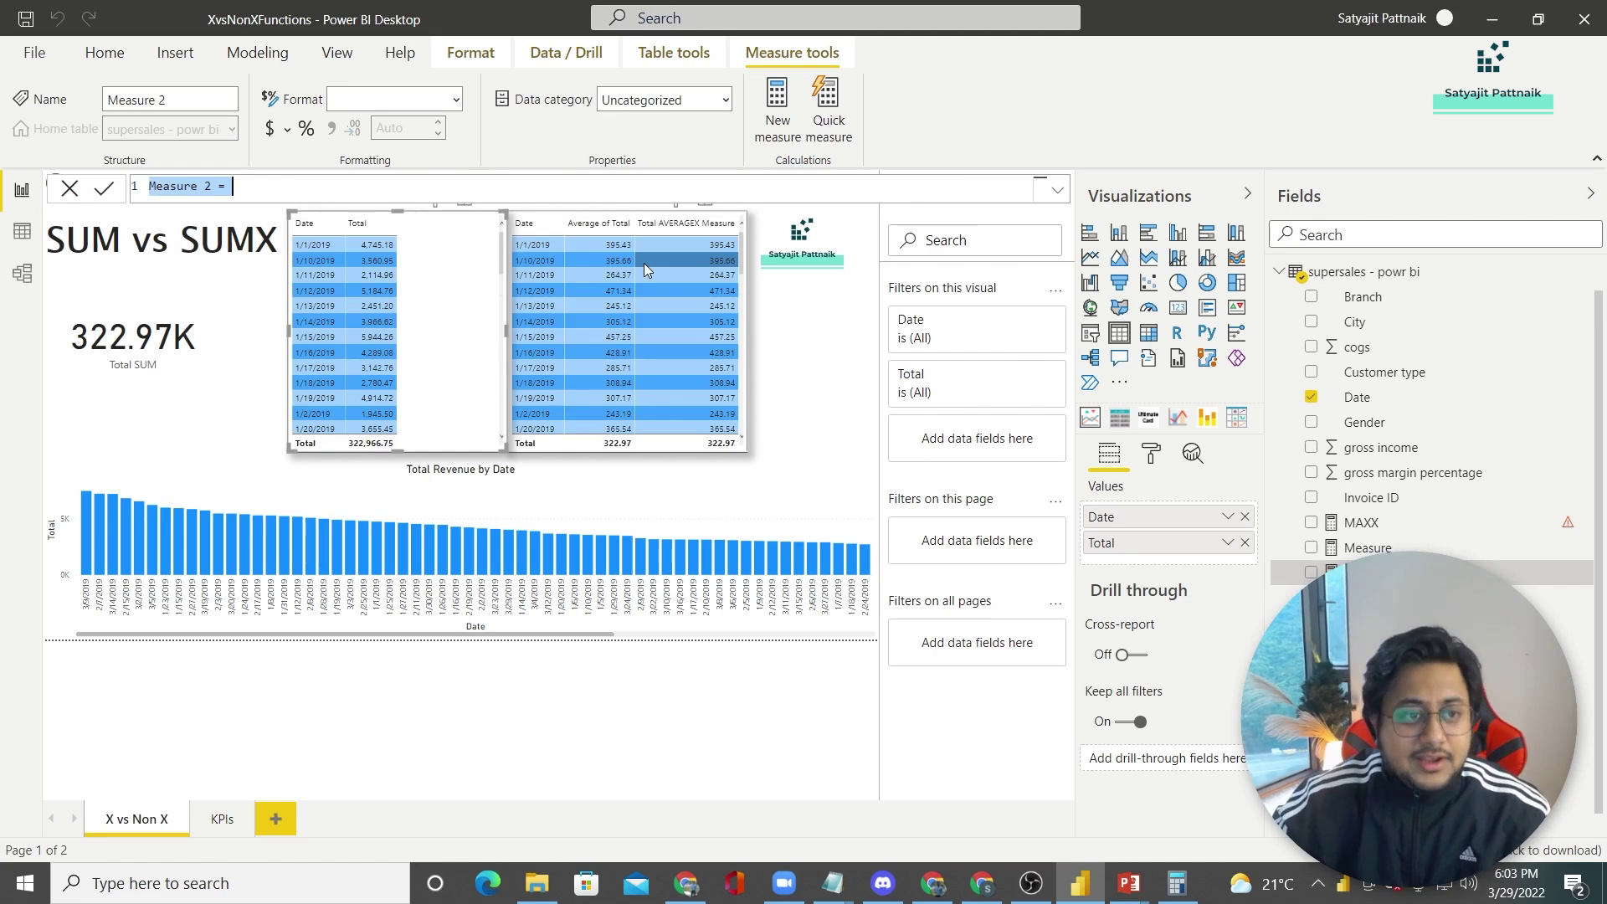
type("SUMX M")
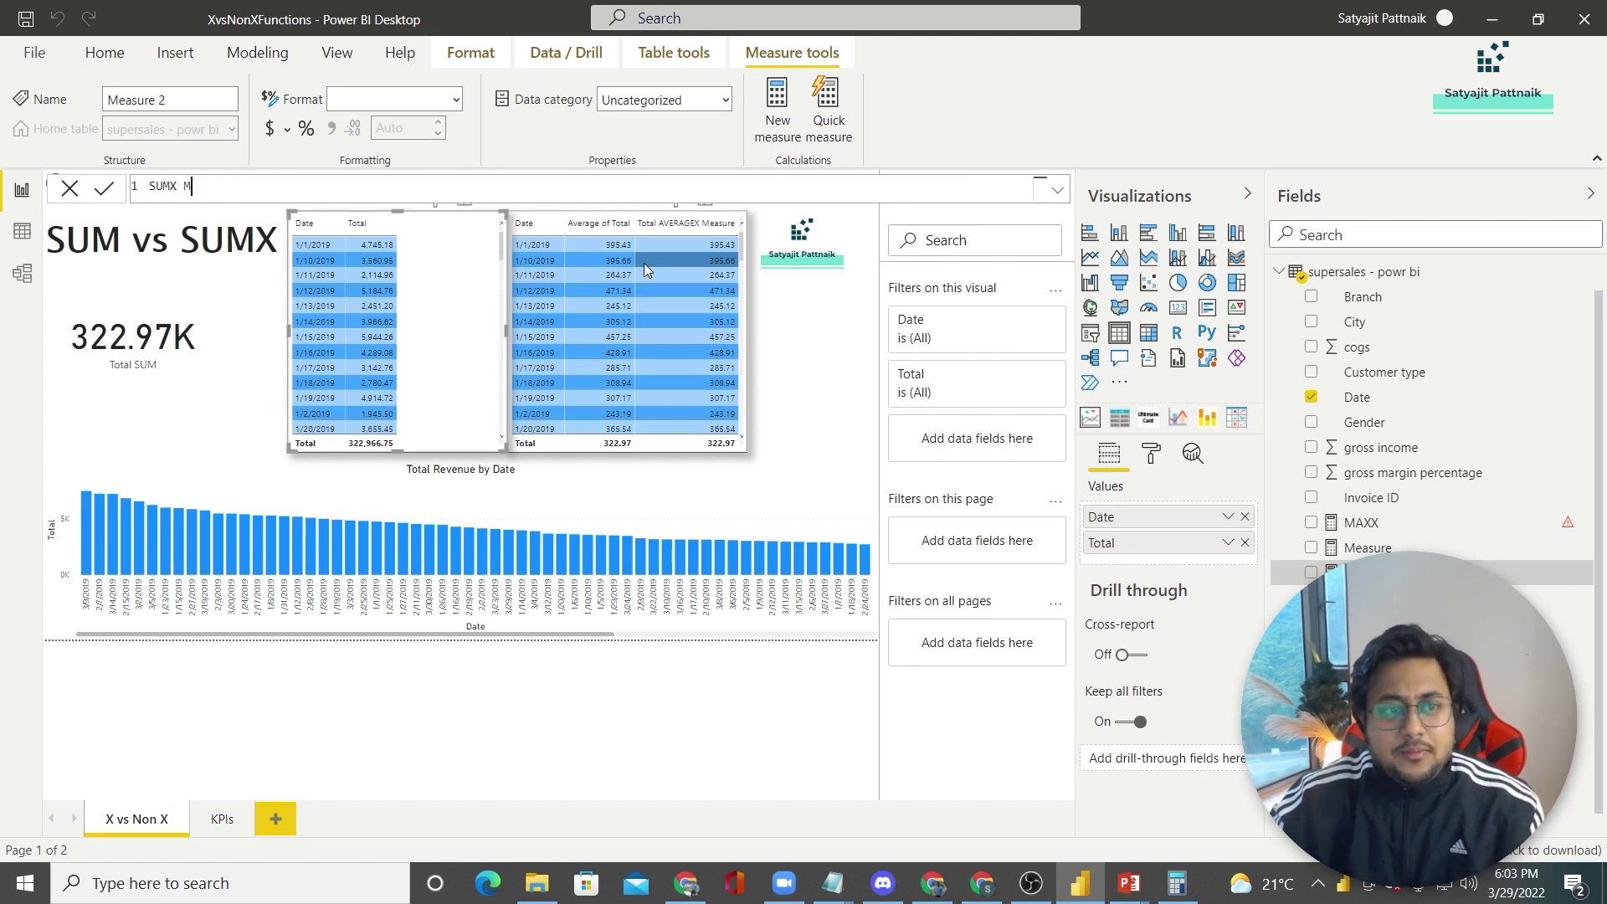
type("easure= ")
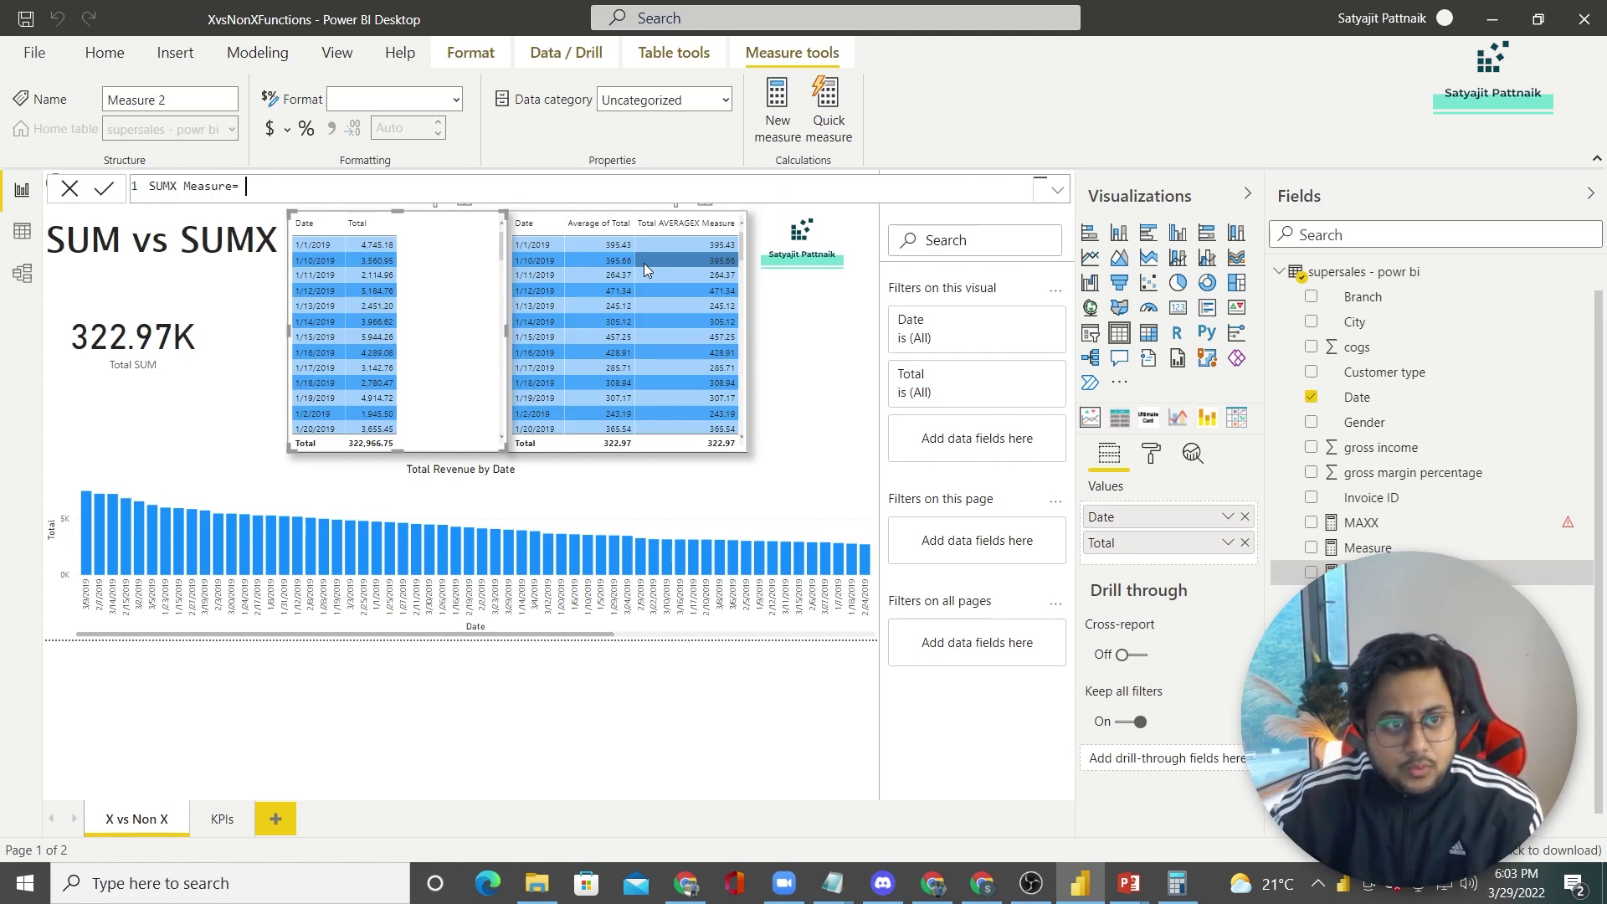
type("SUMX")
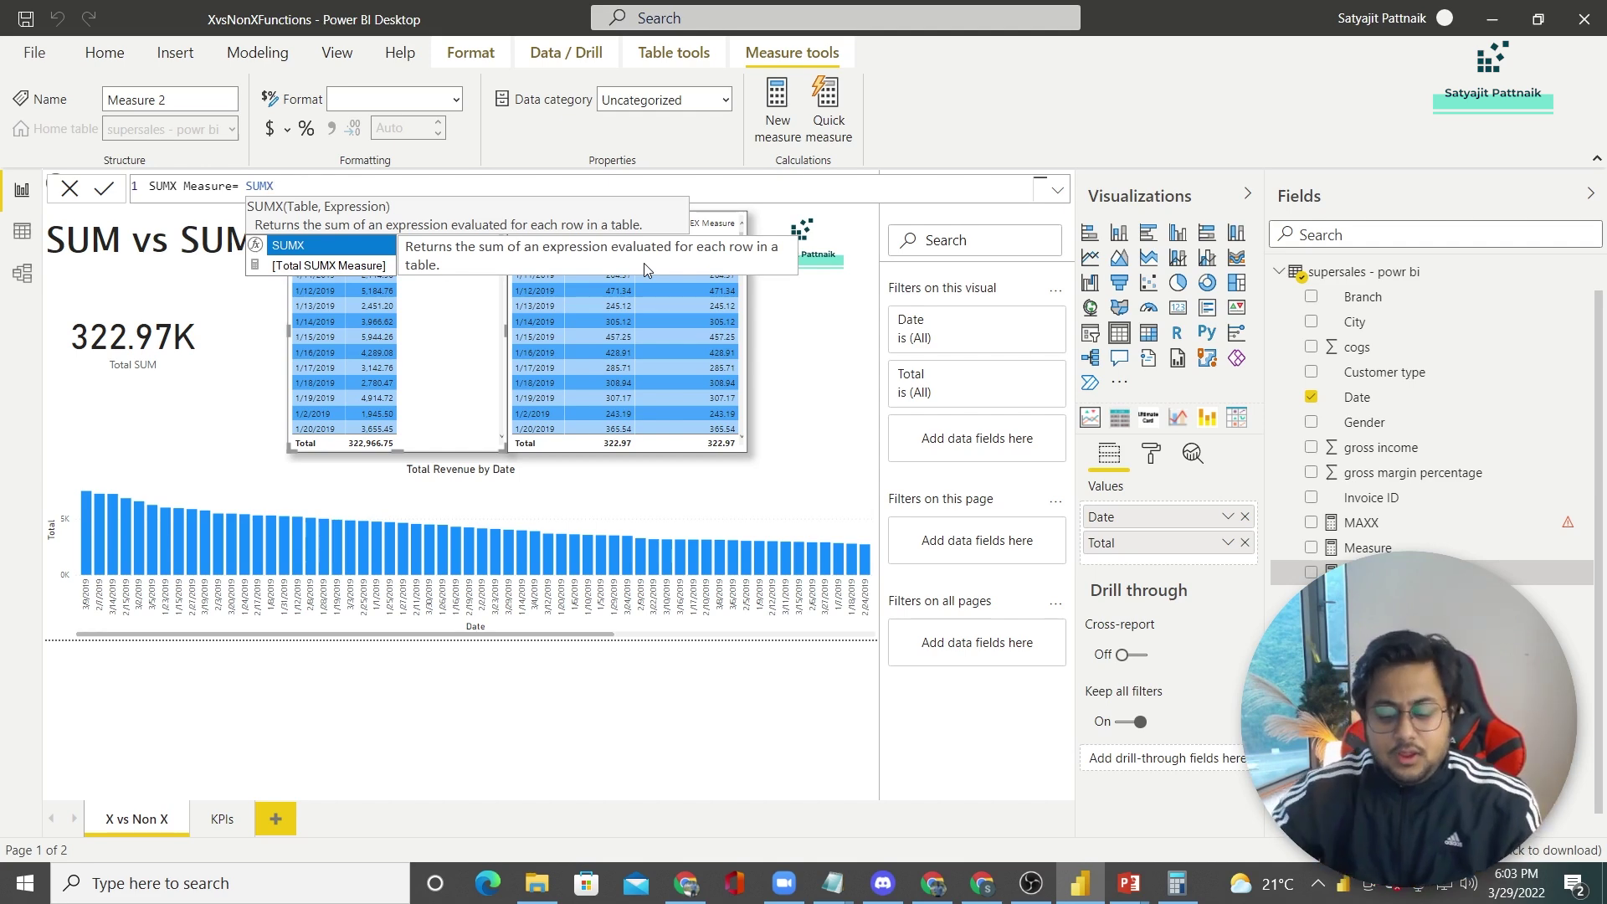
type("(uni")
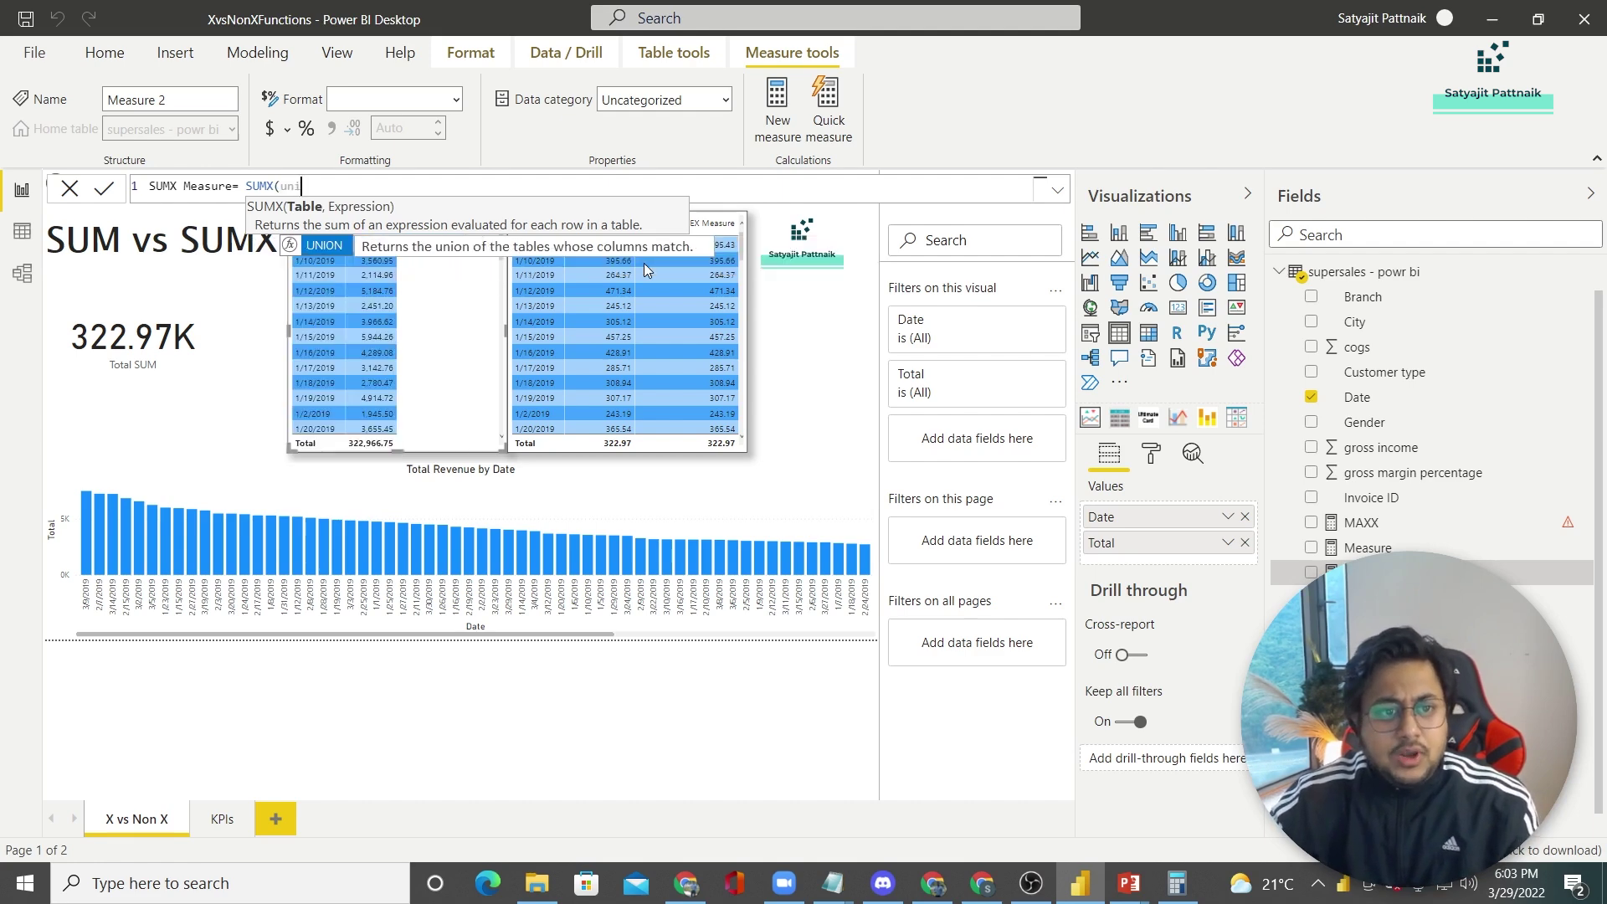
key("BackSpace")
key("BackSpace")
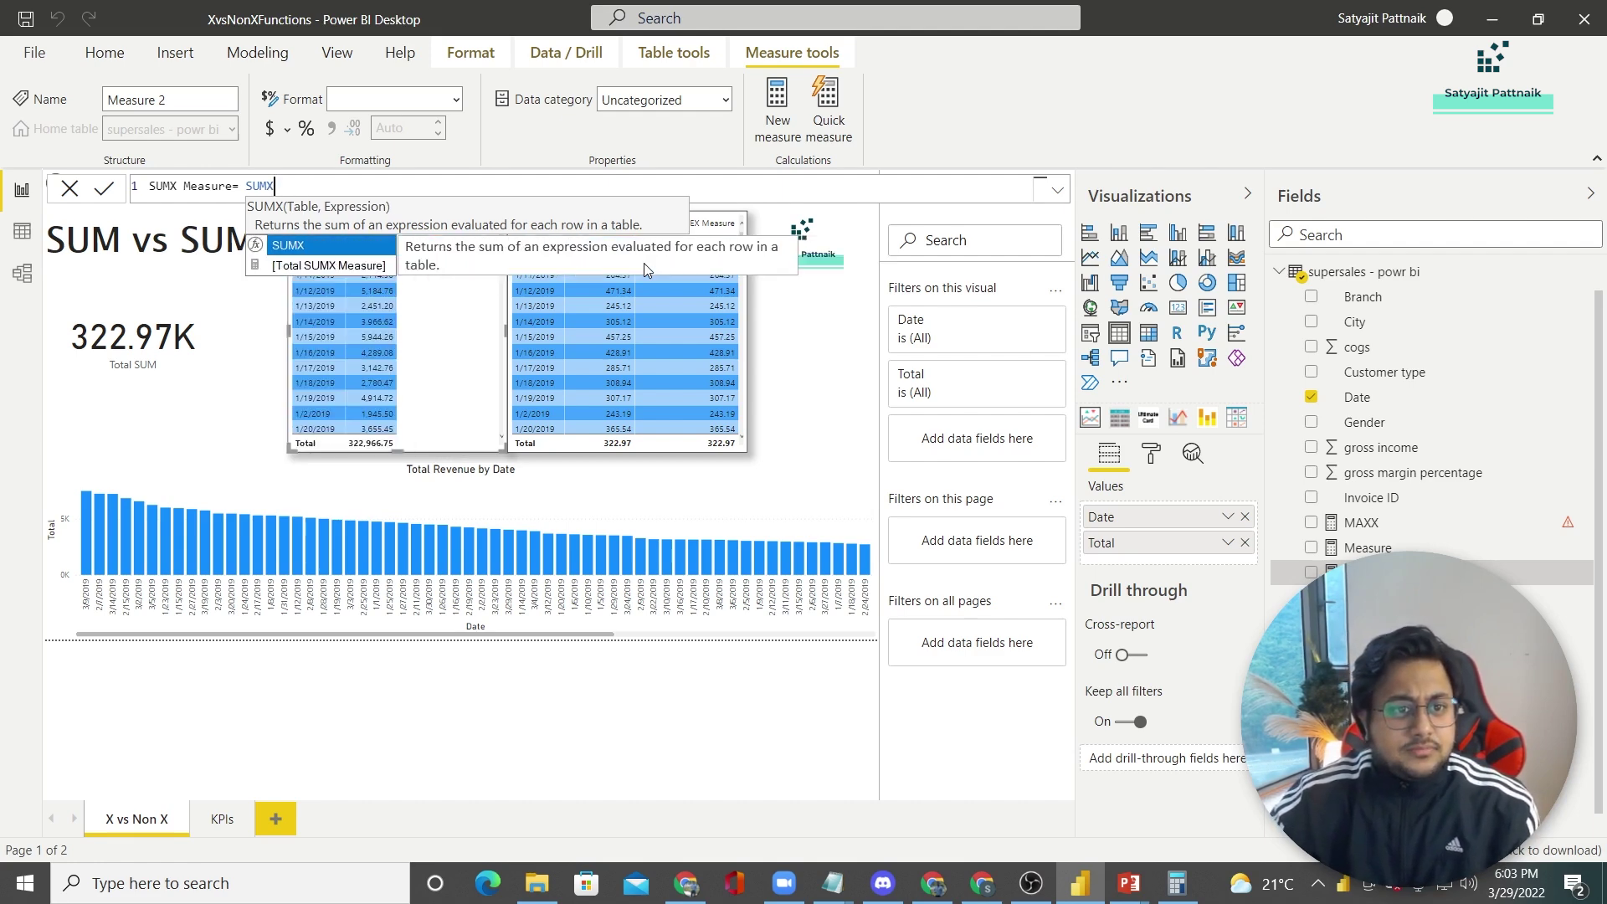
Step: Set SUMX's table to 'supersales - powr bi' and start its expression as Unit price multiplied by Quantity
left_click_drag(471, 267, 457, 222)
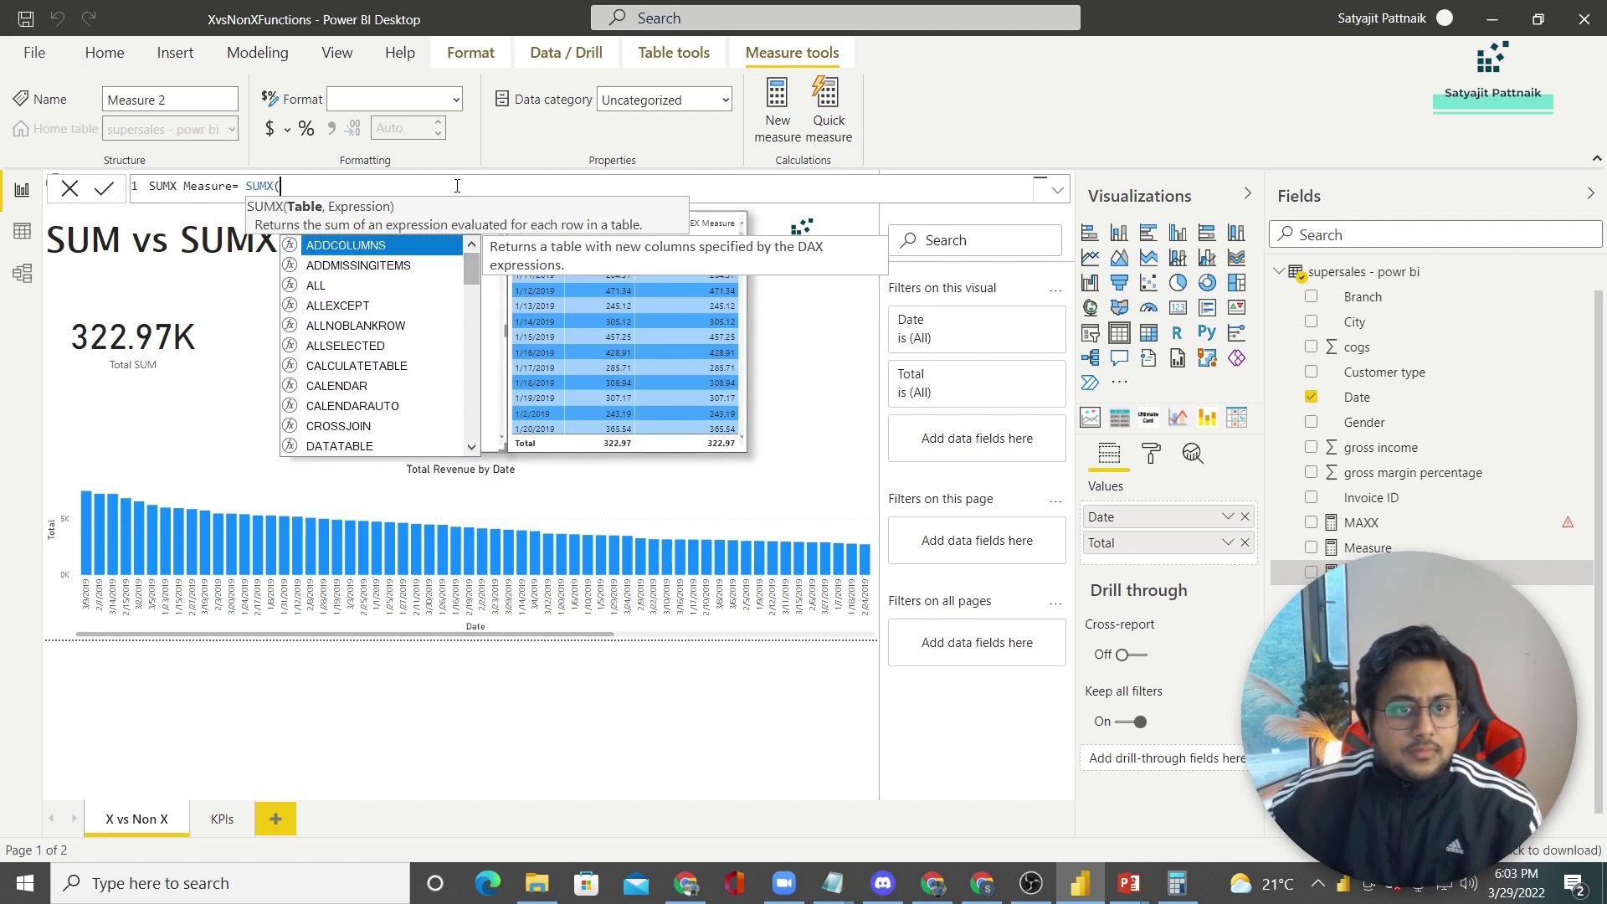
type("'supersales - powr bi',")
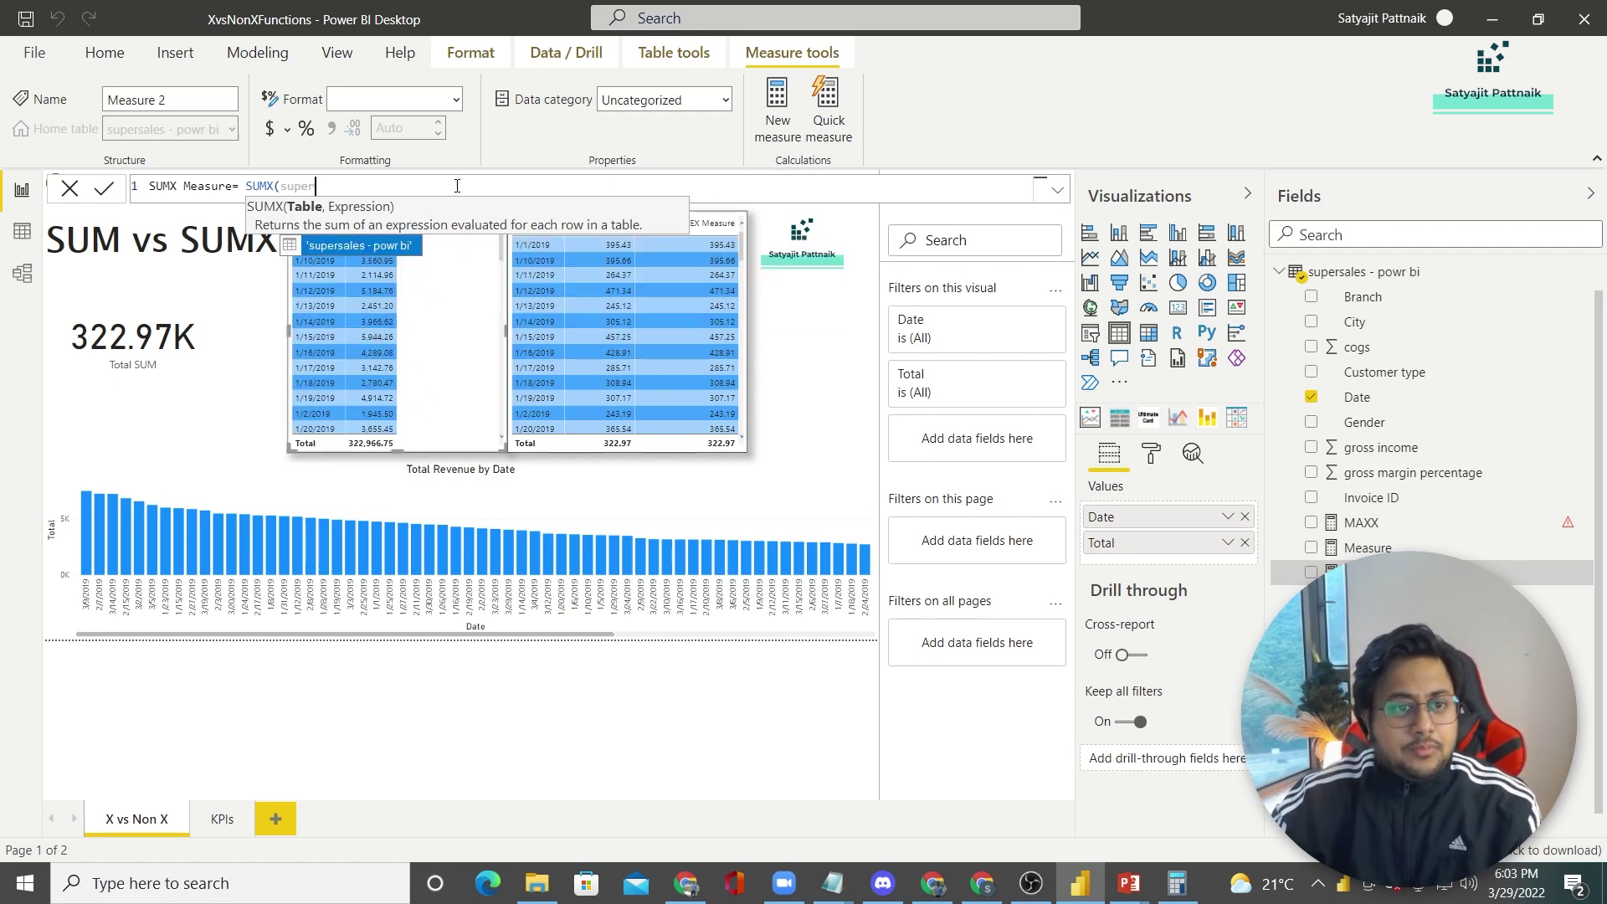
type(" 'supersales - powr bi'[Uni")
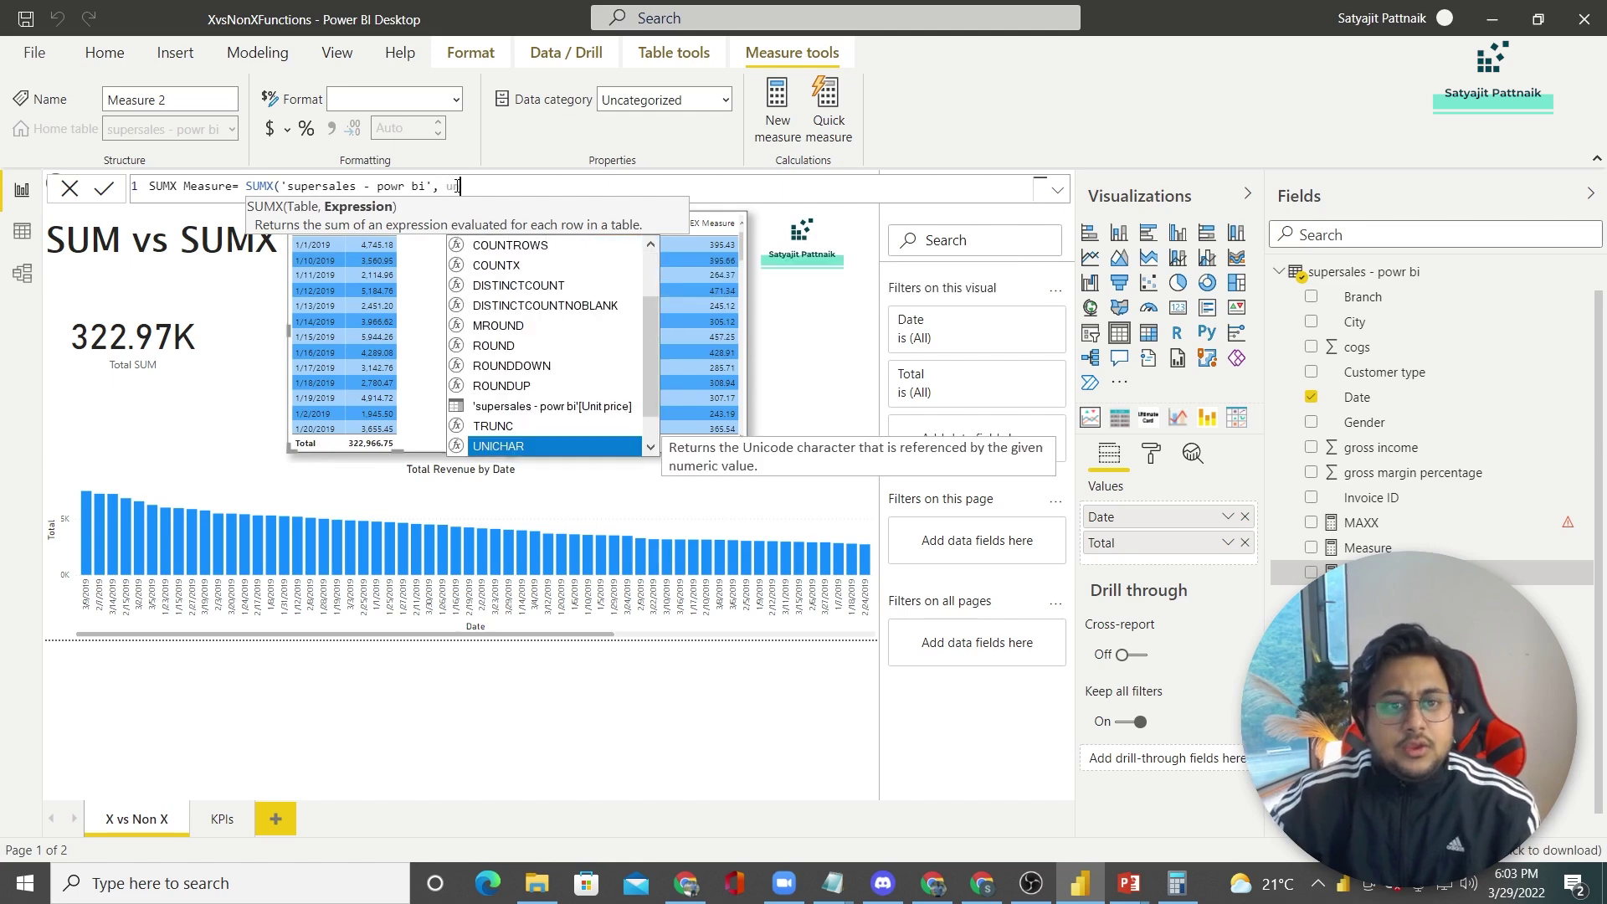
key("Tab")
type("*")
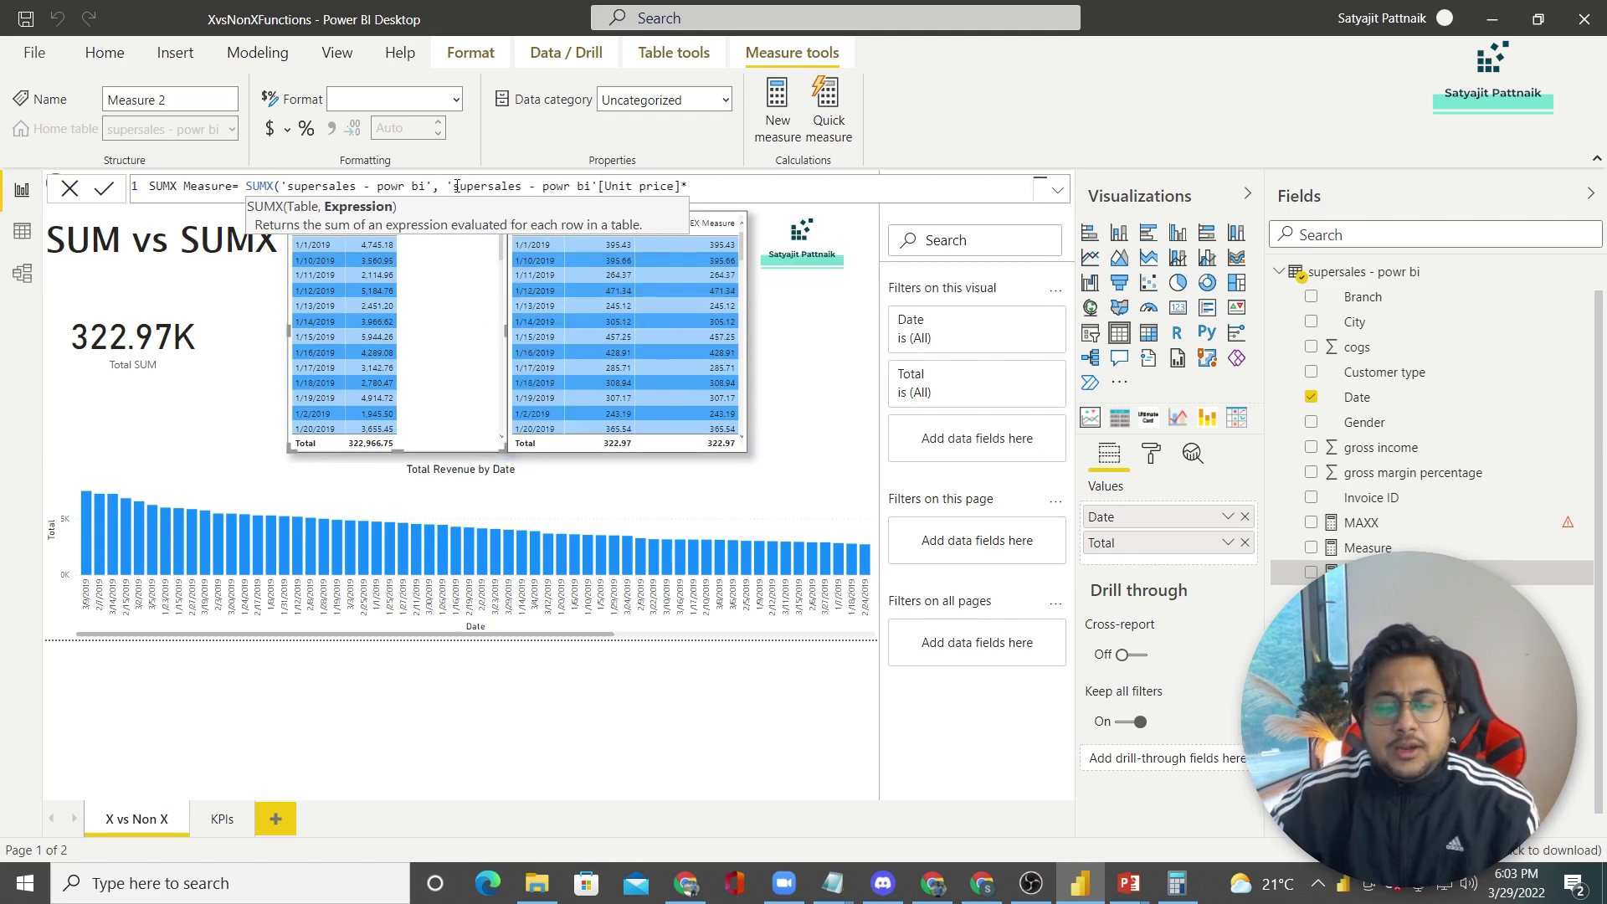
type("quan")
key("Tab")
Step: Finish SUMX Measure by adding Tax 5% to its expression, and add the measure to the table showing Date and Total
type("+")
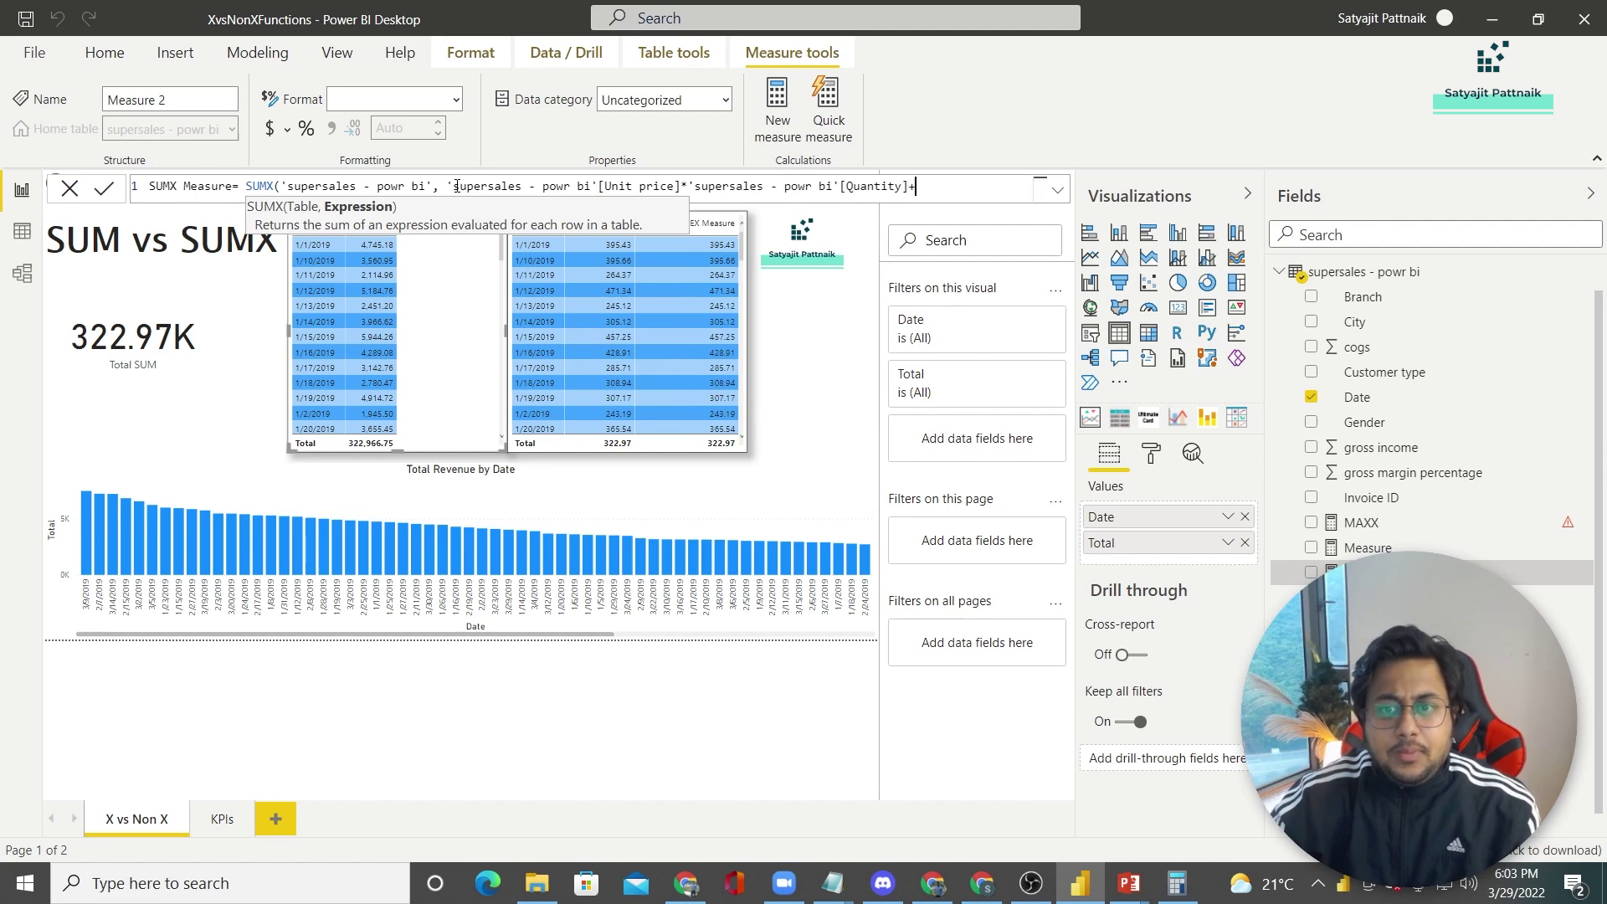
type("tax")
key("Tab")
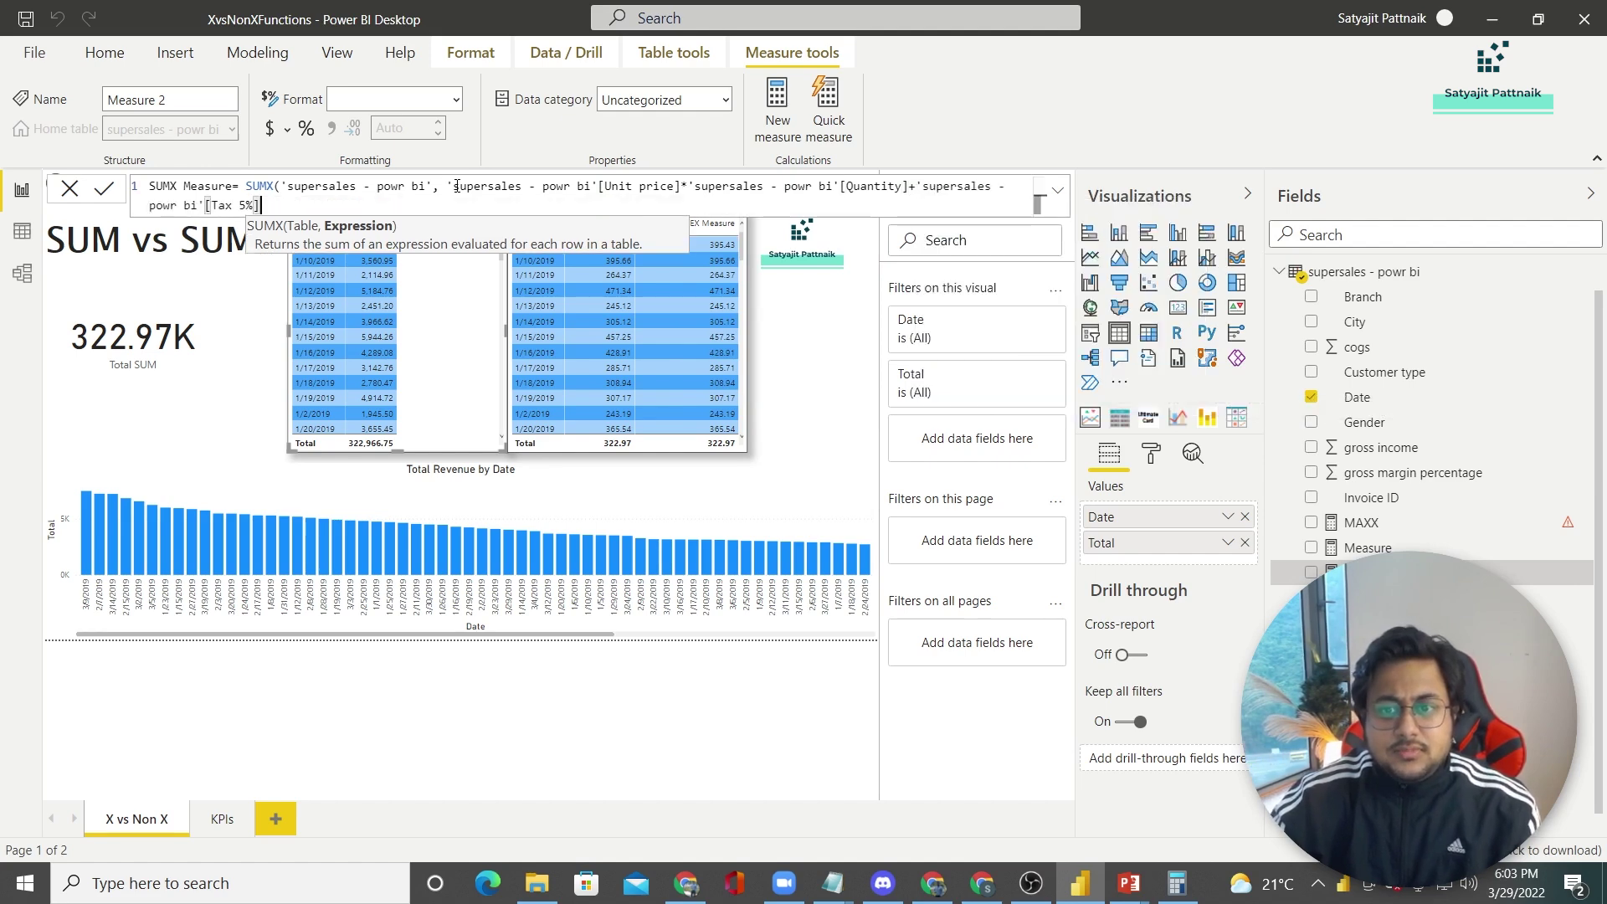
type(")")
left_click(103, 188)
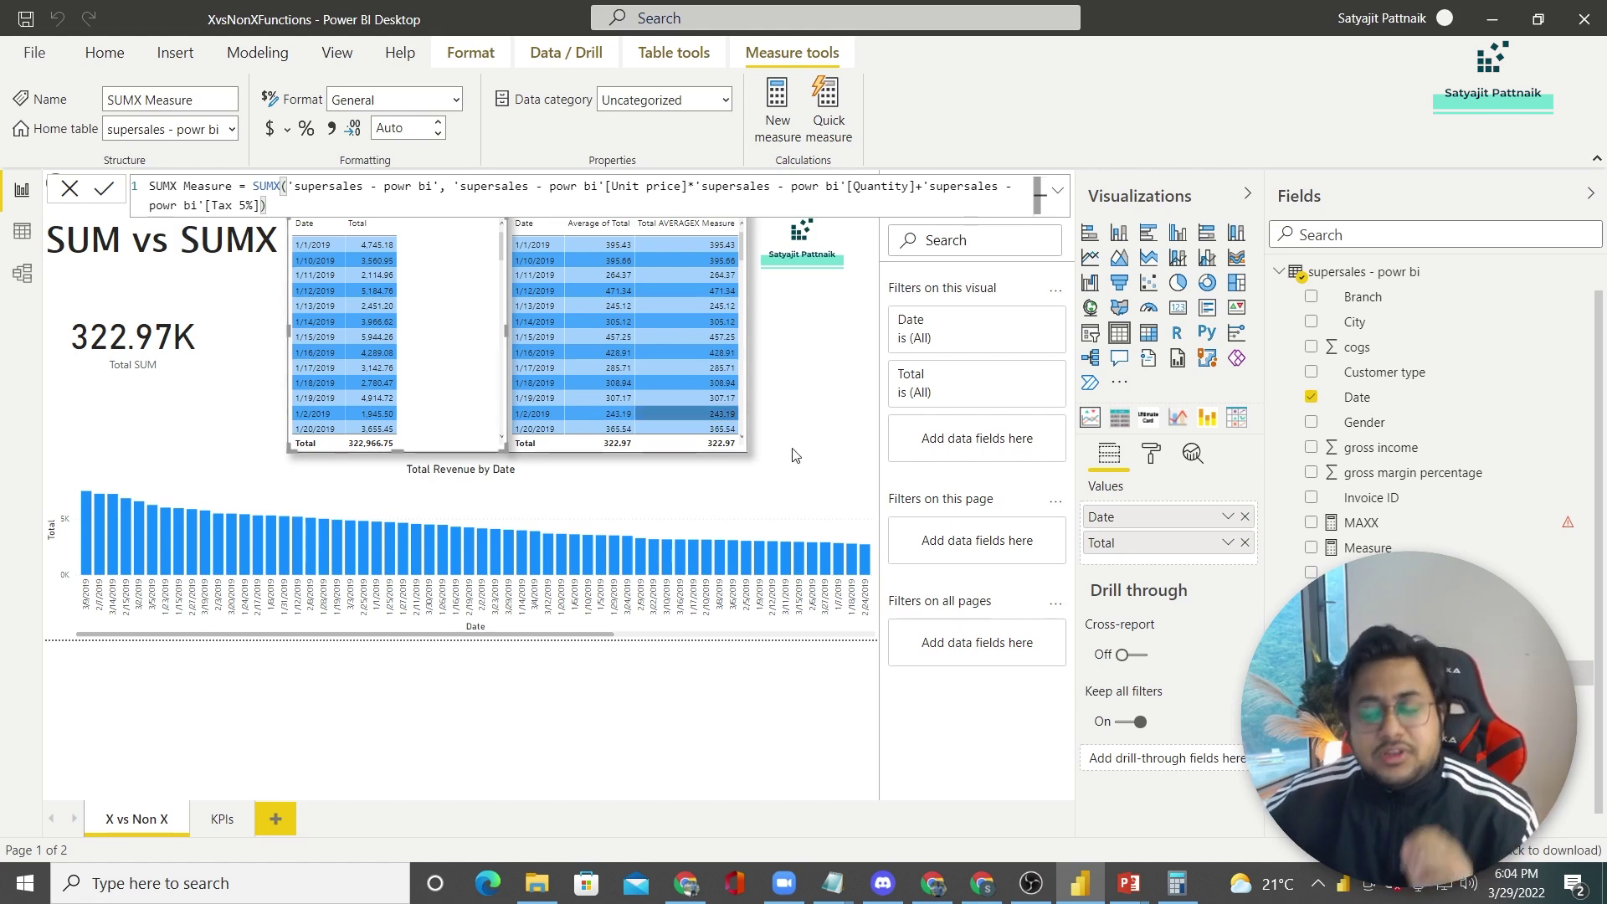
left_click_drag(1372, 672, 436, 352)
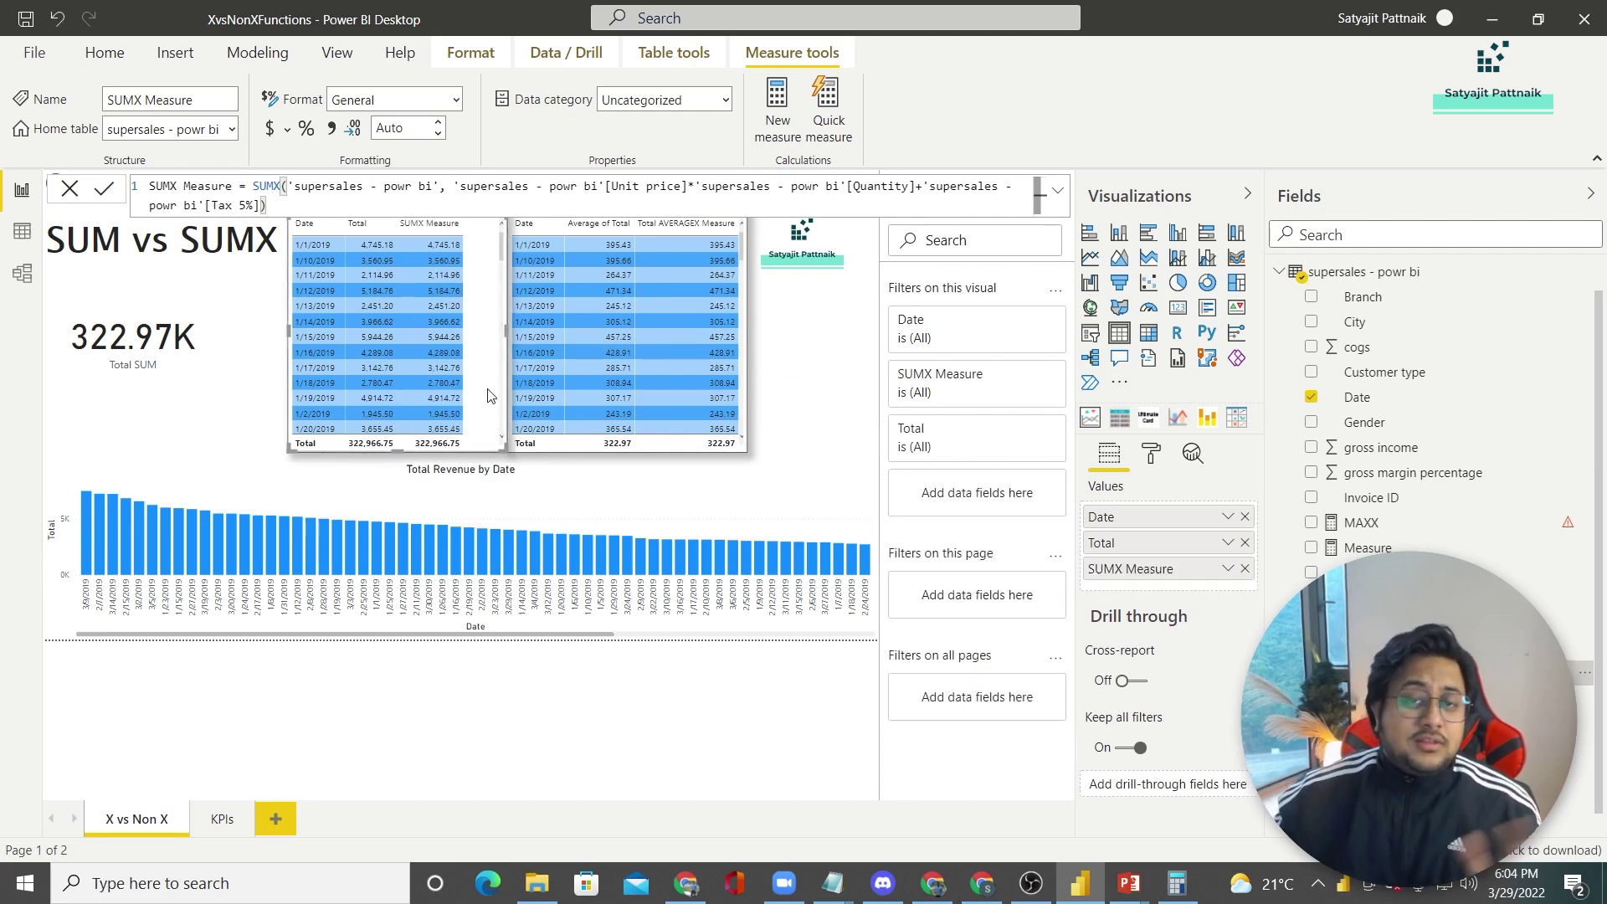
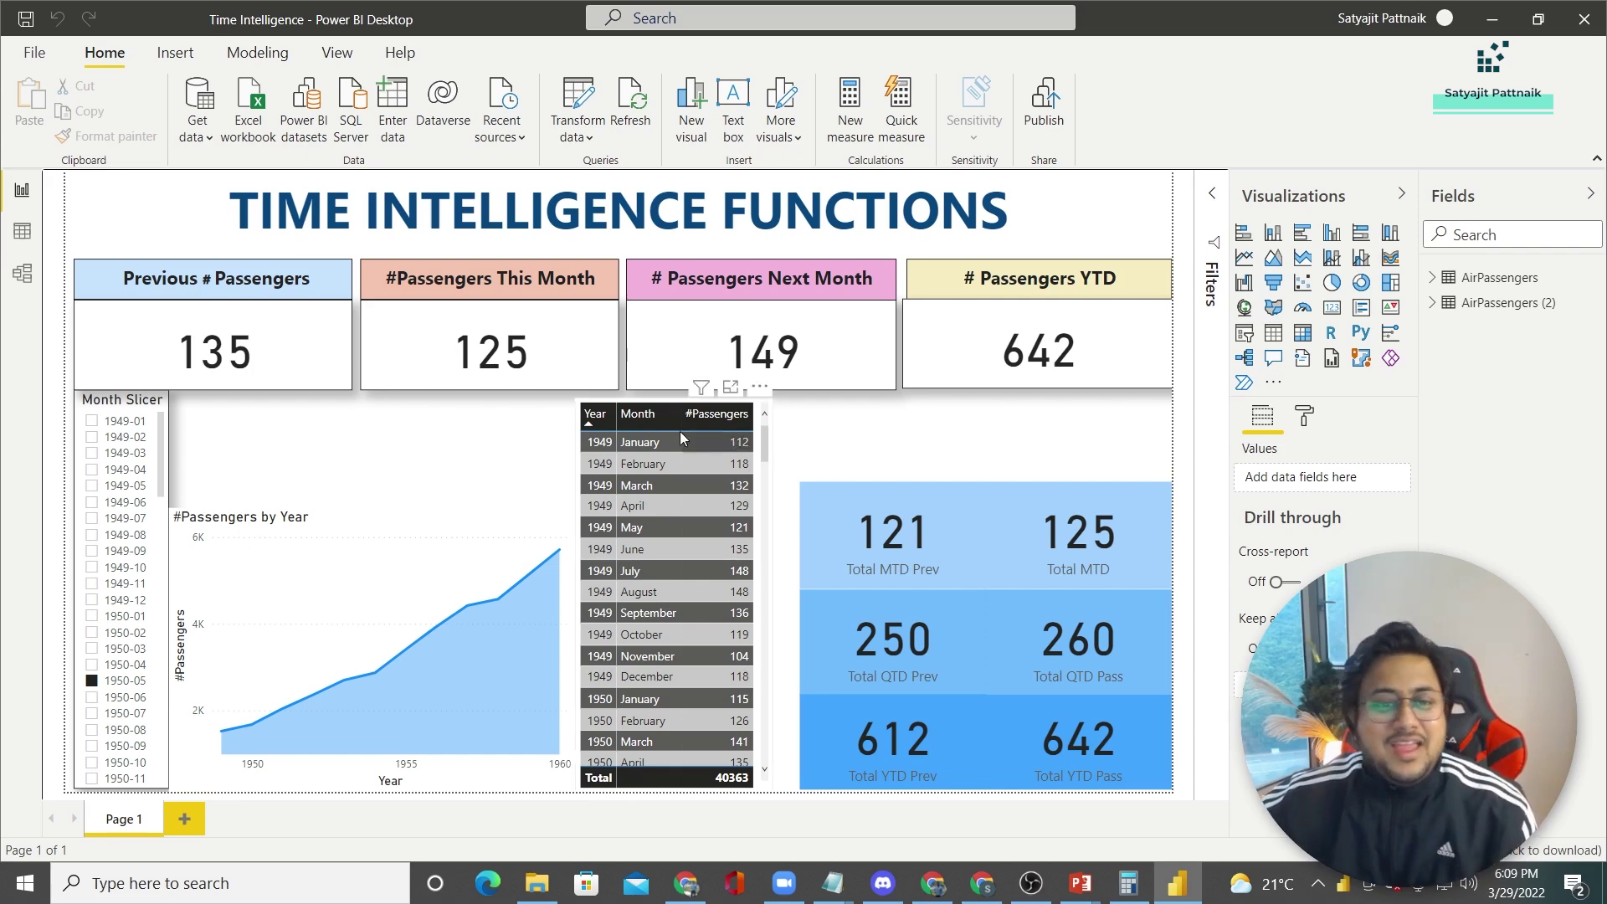
Step: Examine the #Passengers This Month, # Passengers Next Month and Total MTD cards on the Time Intelligence report
left_click(595, 301)
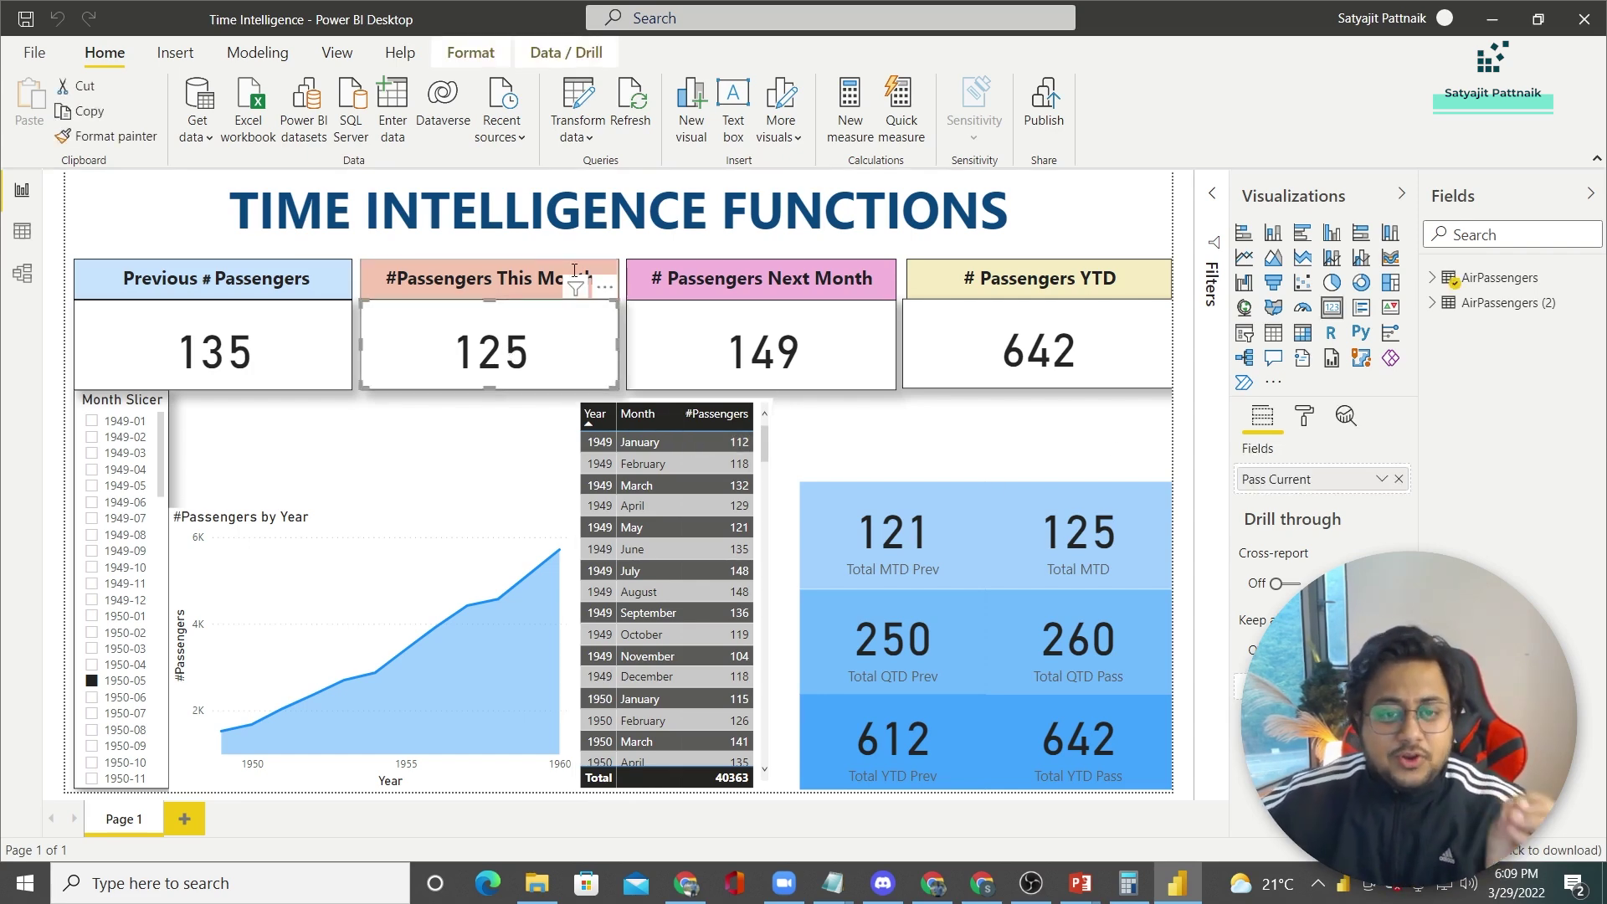
left_click(733, 341)
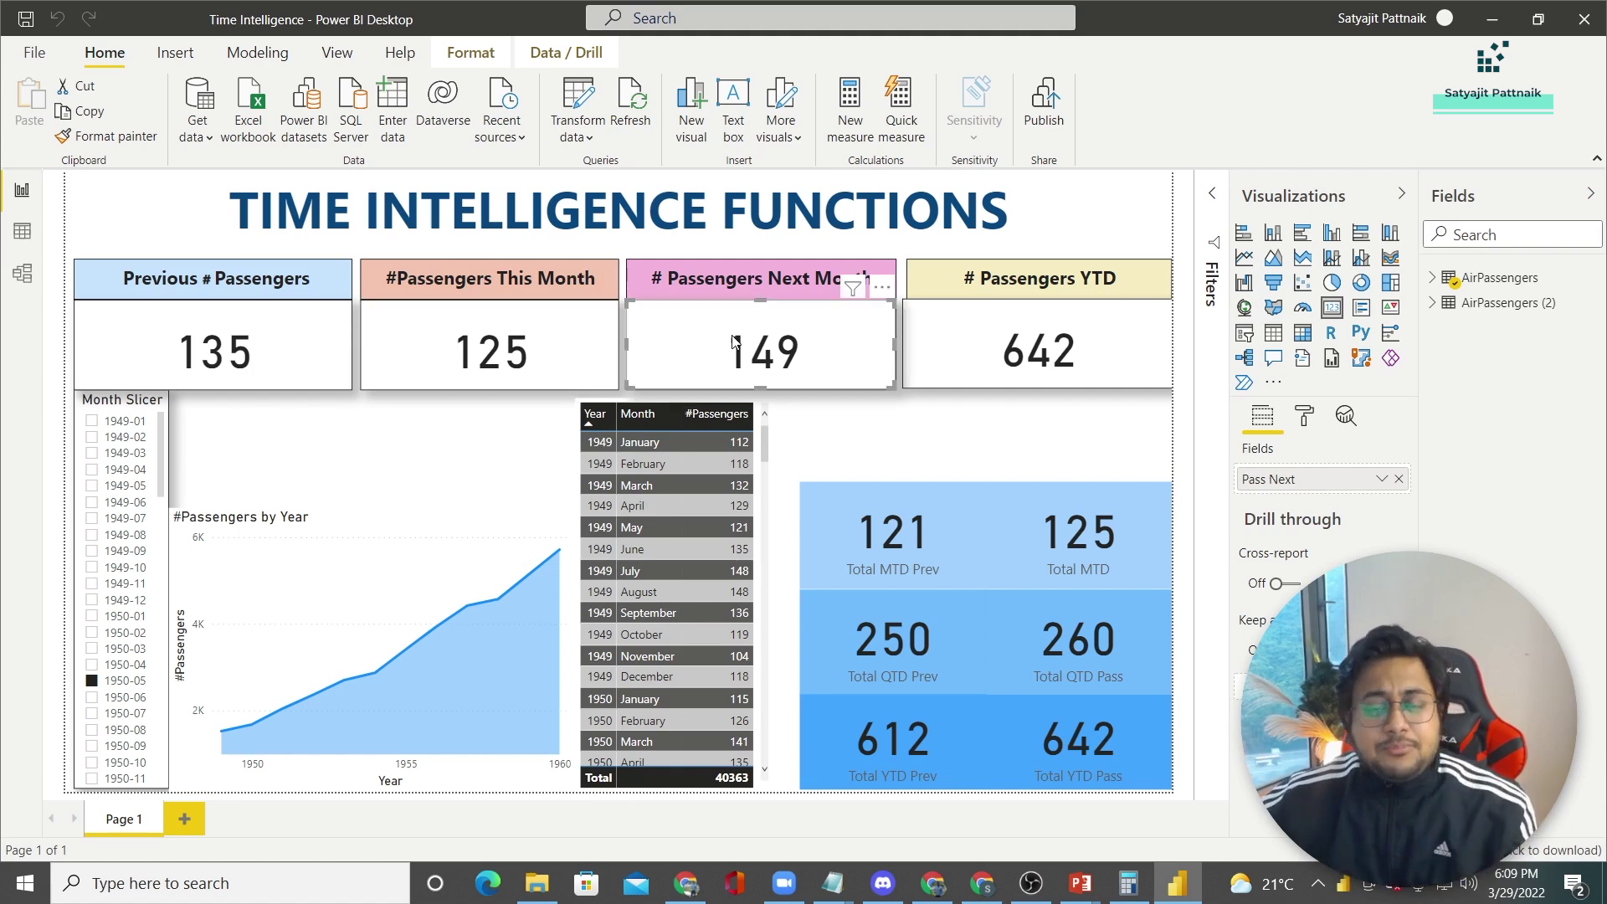
left_click(480, 369)
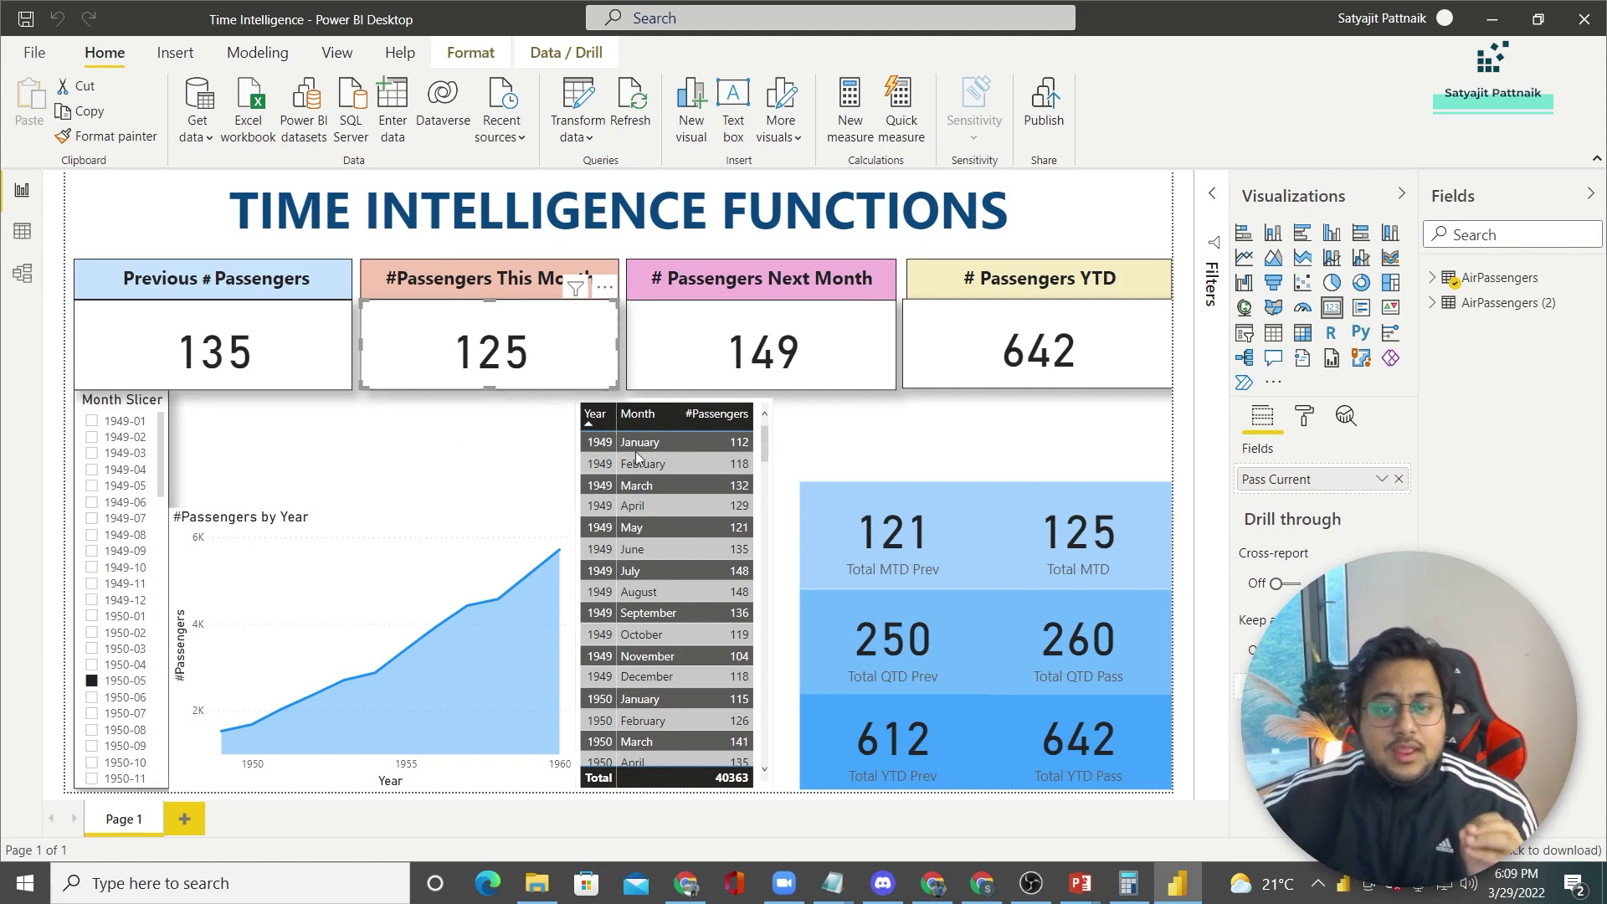
left_click(1122, 564)
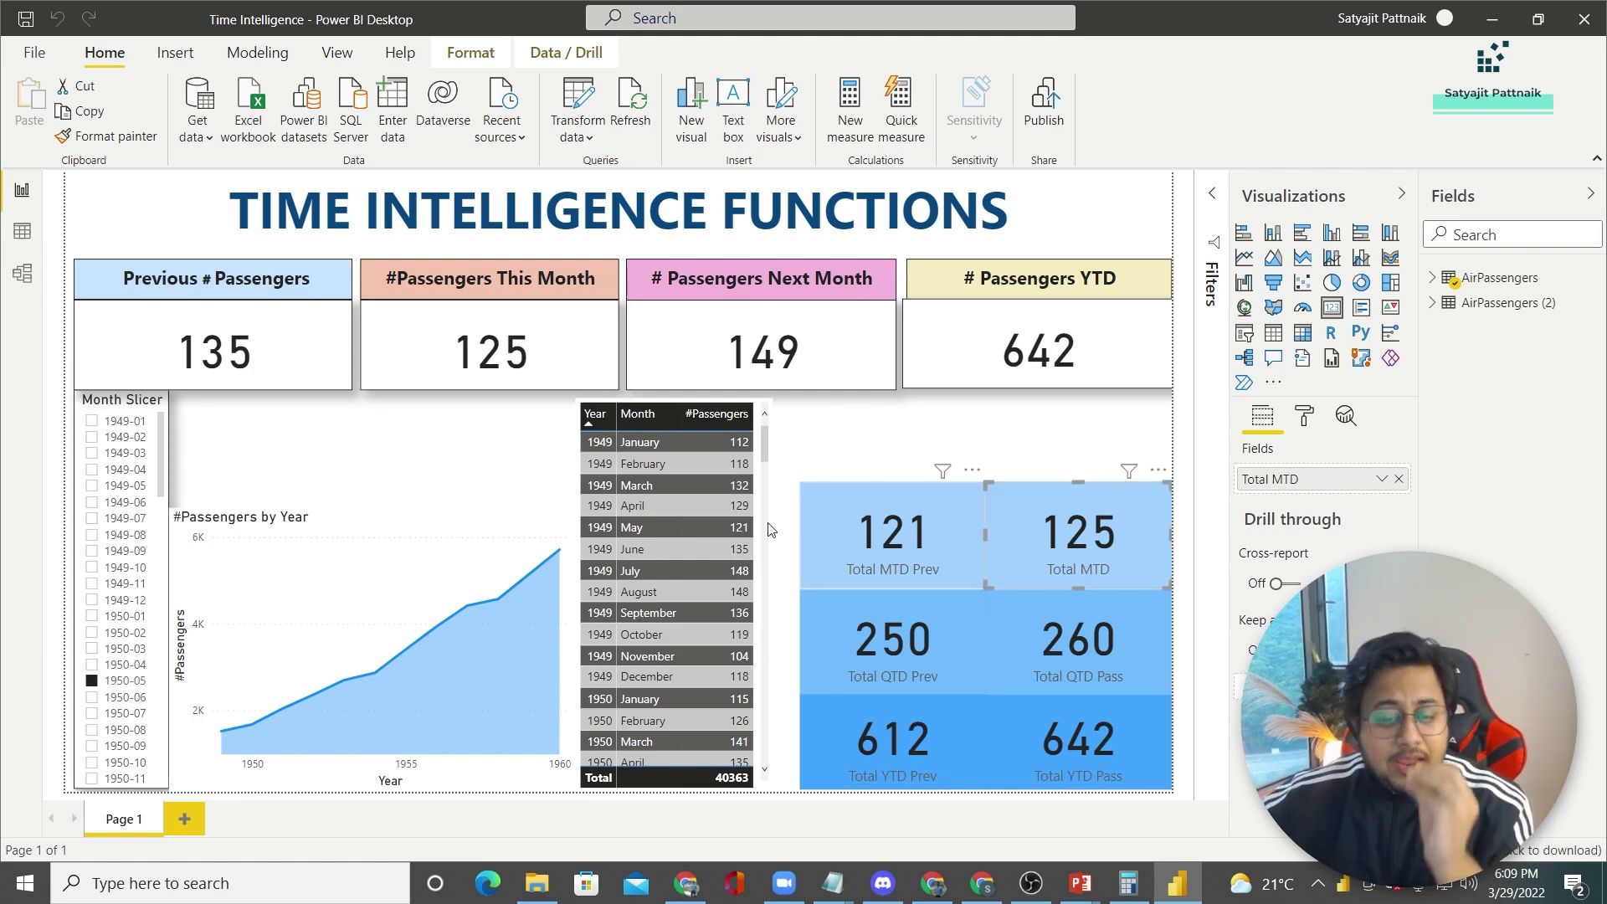
Step: Go through the February, March, April and May 1950 rows of the passengers table, ending with May highlighted
scroll(636, 552, "down", 5)
scroll(634, 527, "up", 3)
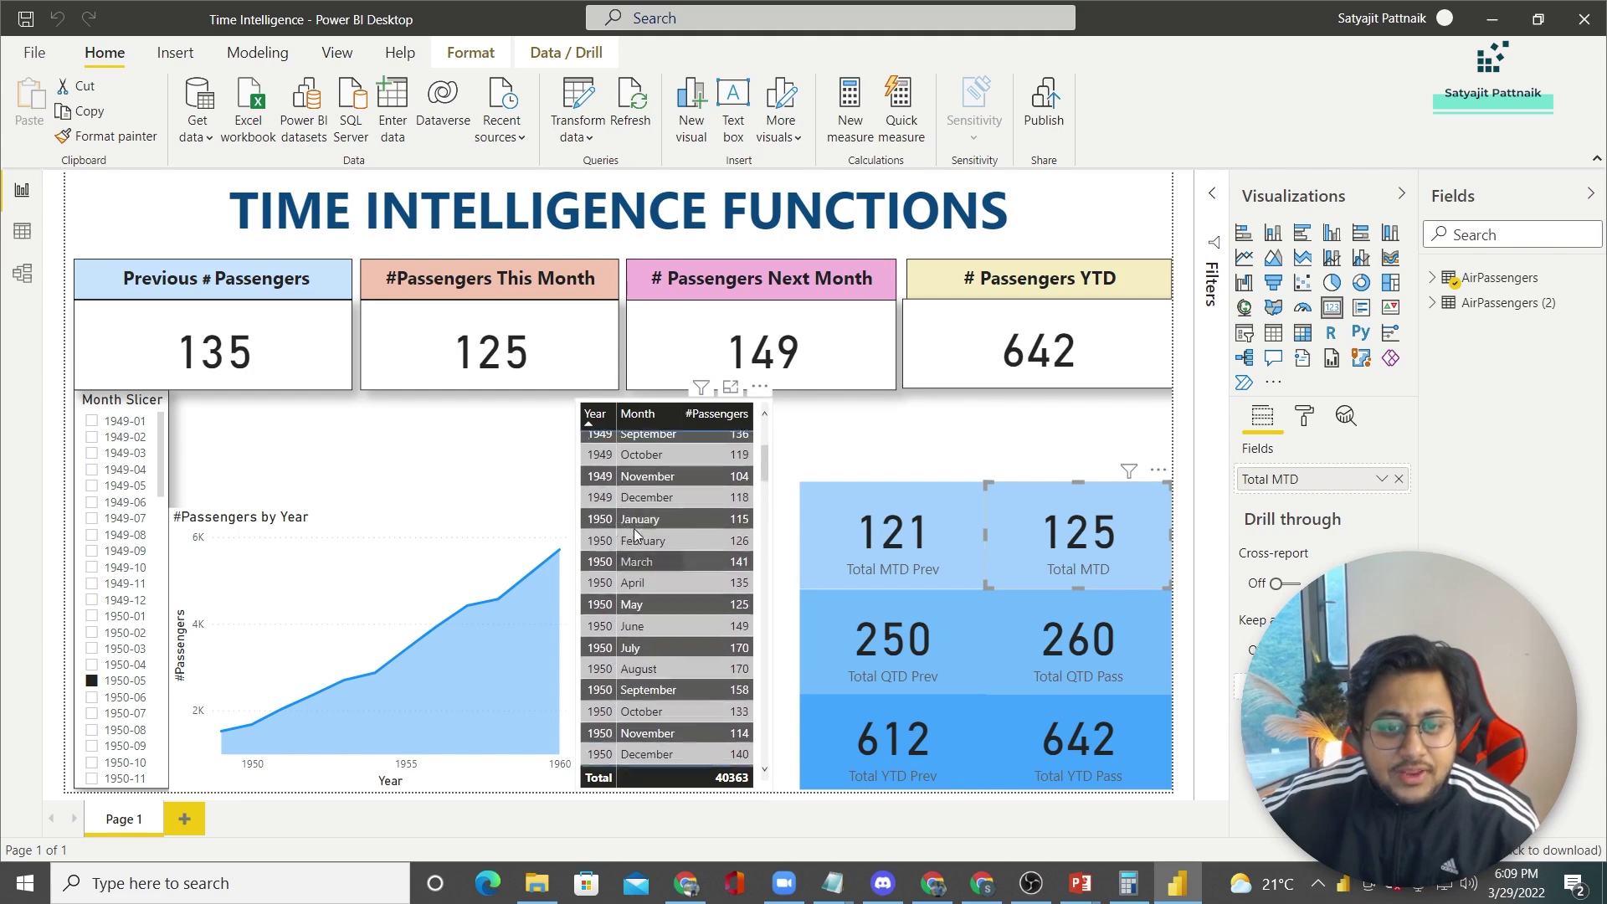
left_click(640, 610)
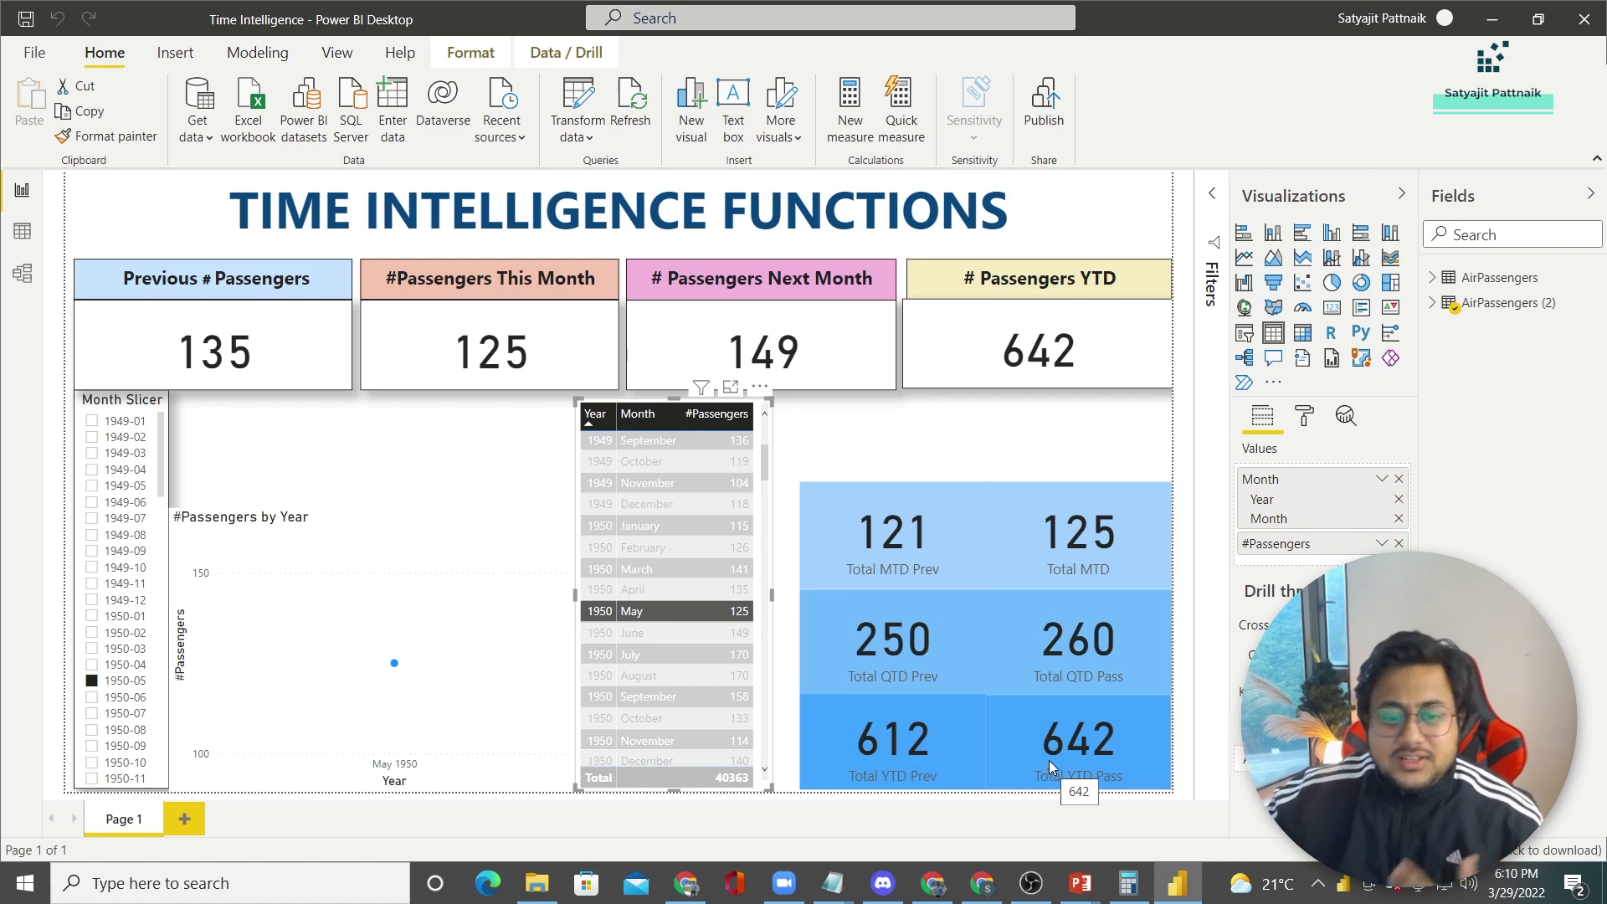
left_click(741, 549)
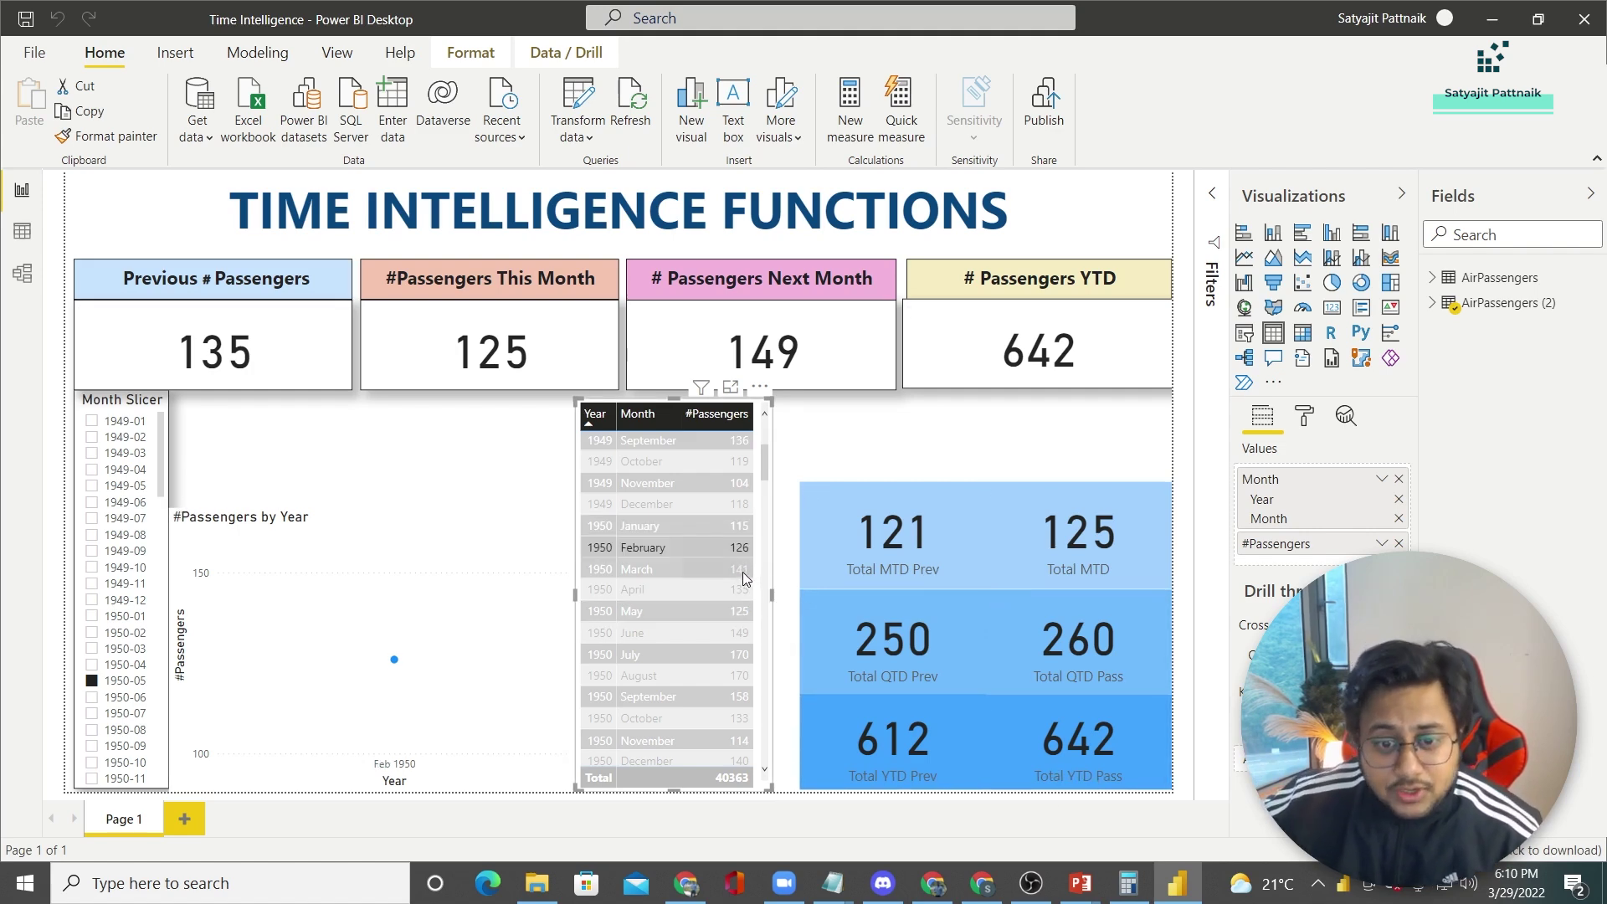
left_click(742, 571)
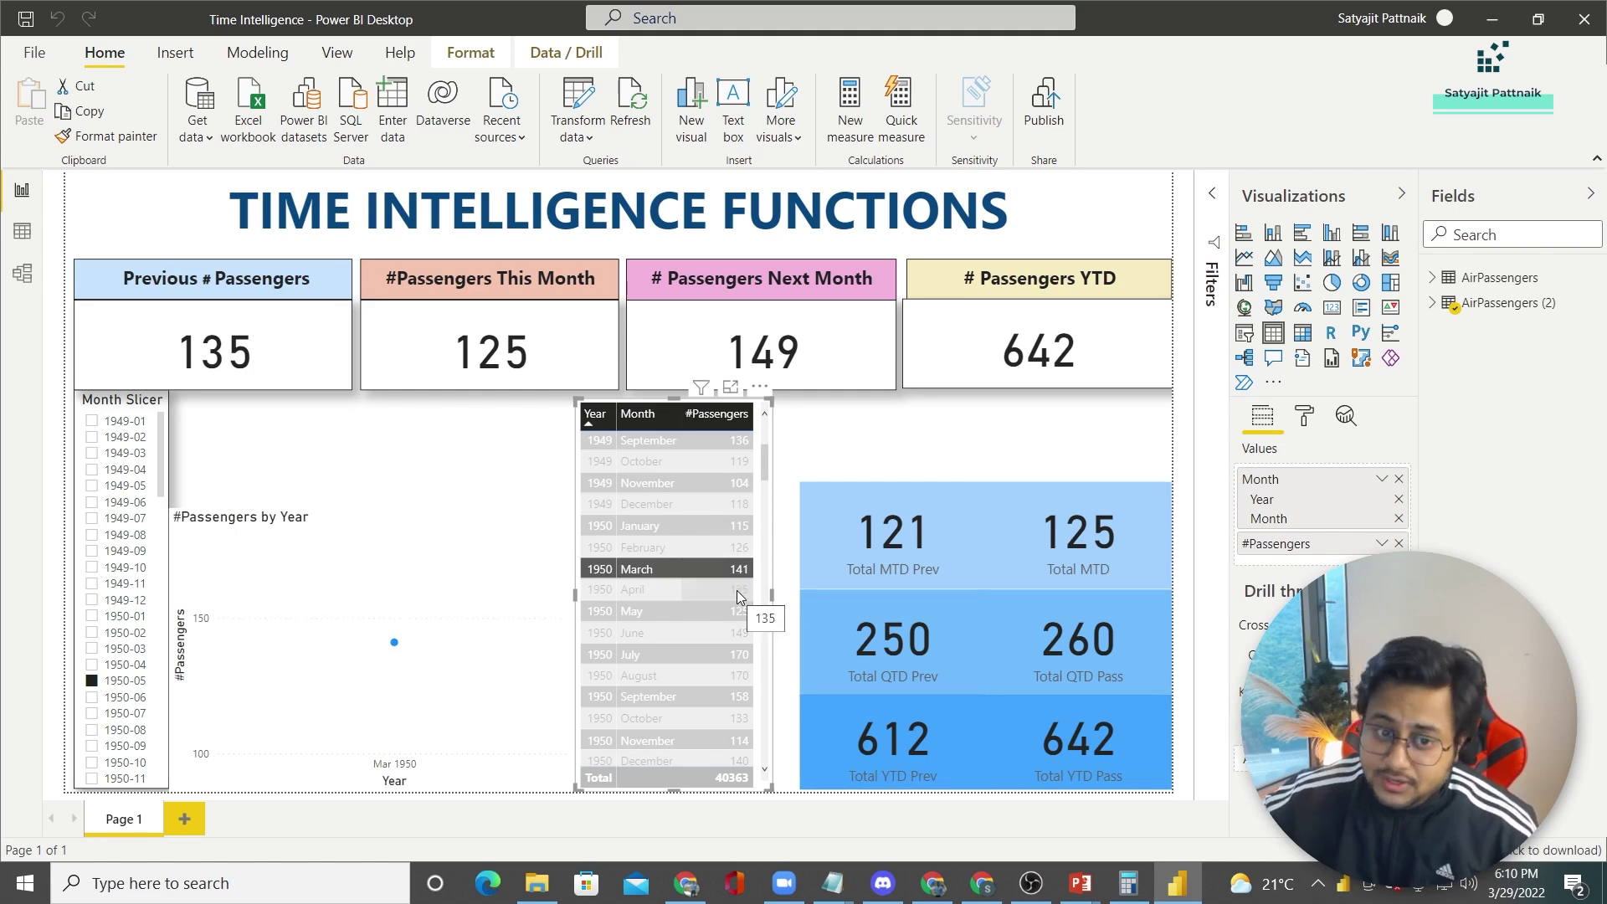
left_click(738, 598)
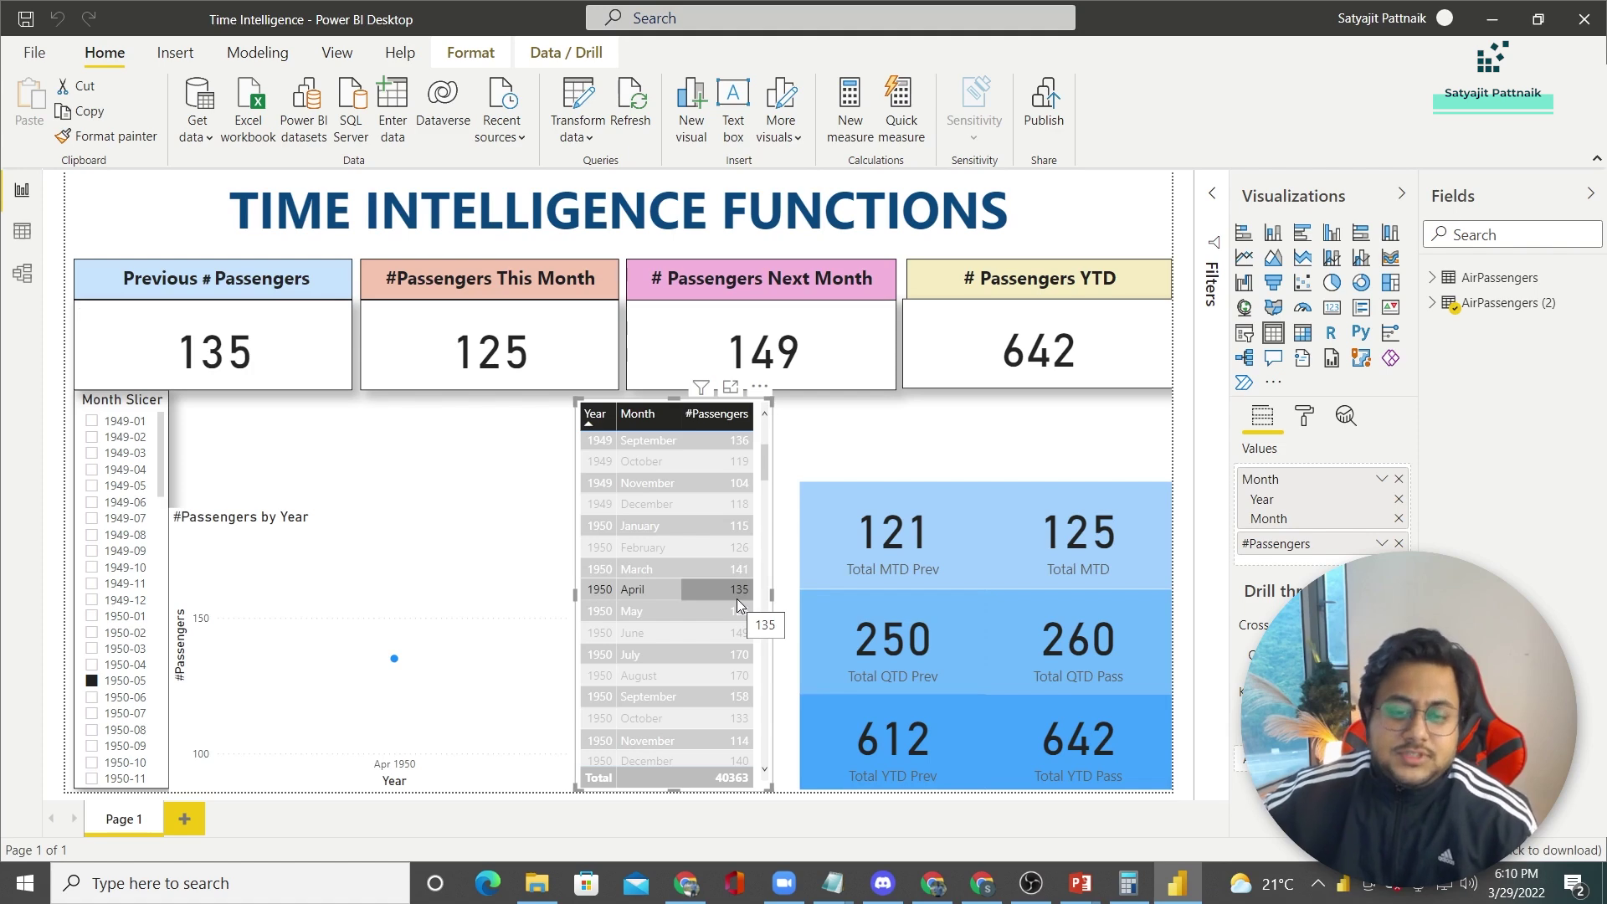
left_click(740, 614)
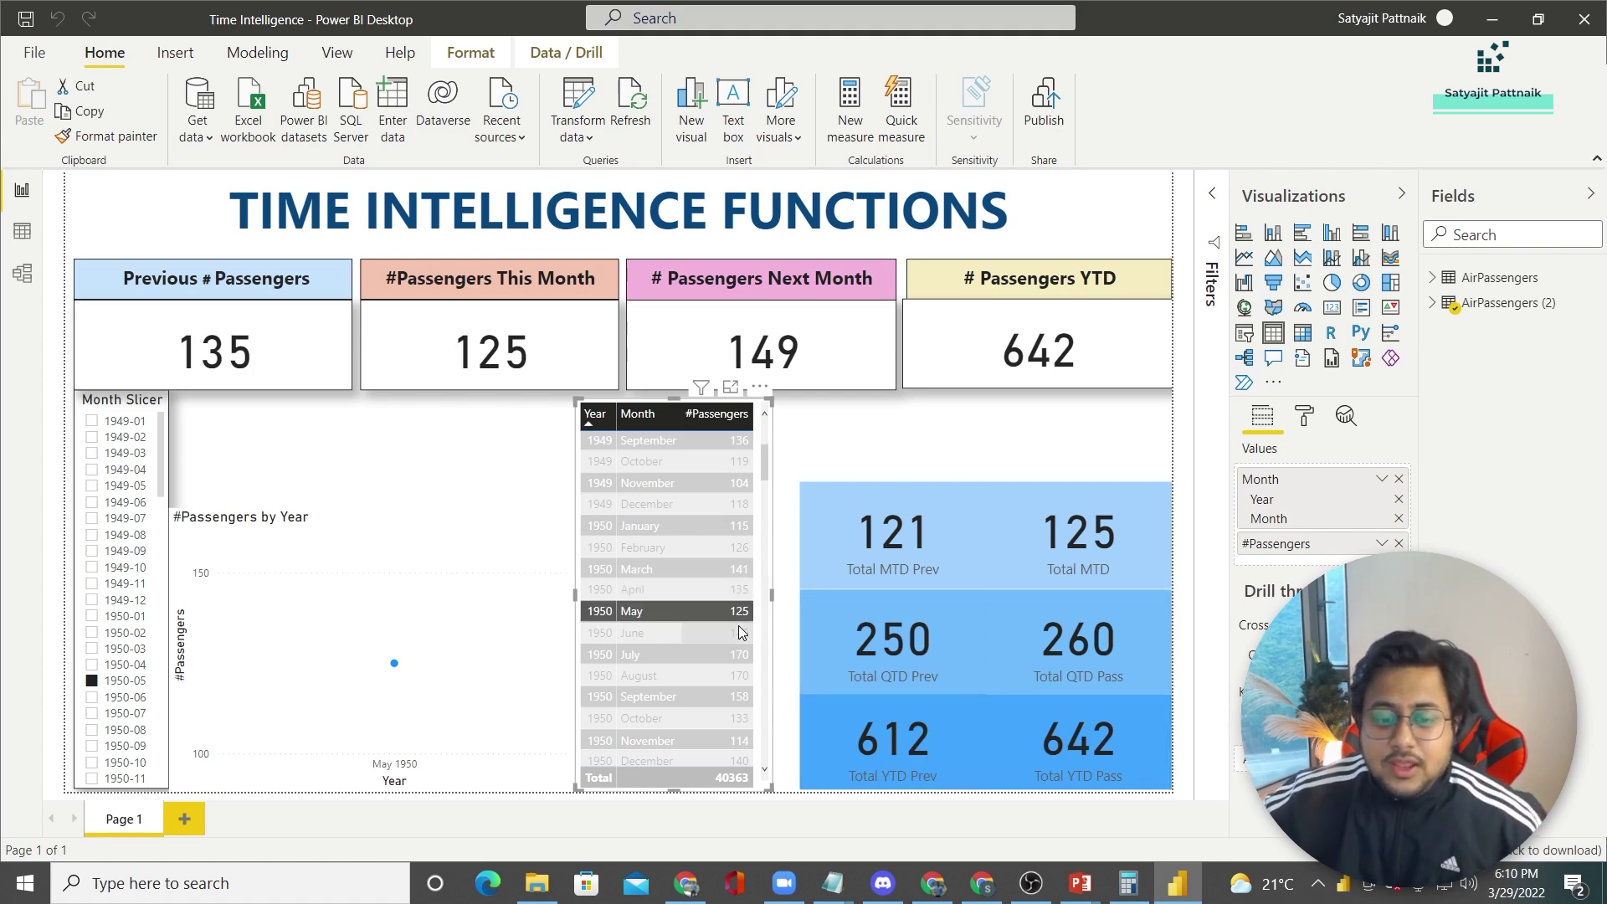
Step: Add up the January to May 1950 passengers in Calculator as 115+126+141+135+125, and return to the Power BI report
key("super+r")
key("BackSpace")
key("BackSpace")
type("calc")
key("Return")
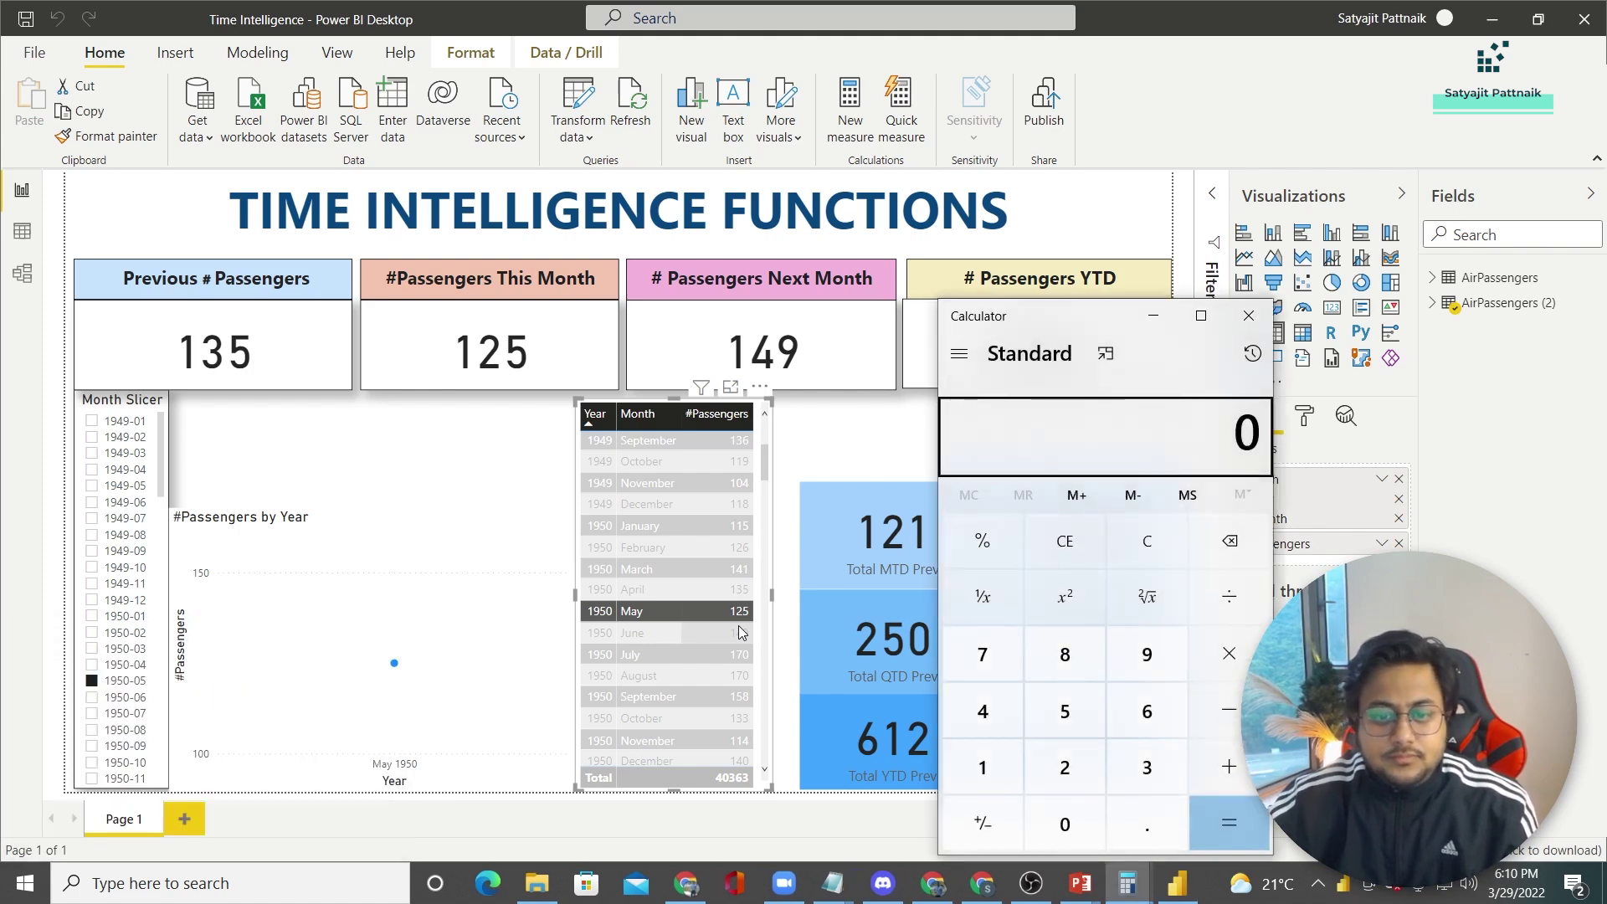
type("115+126+14")
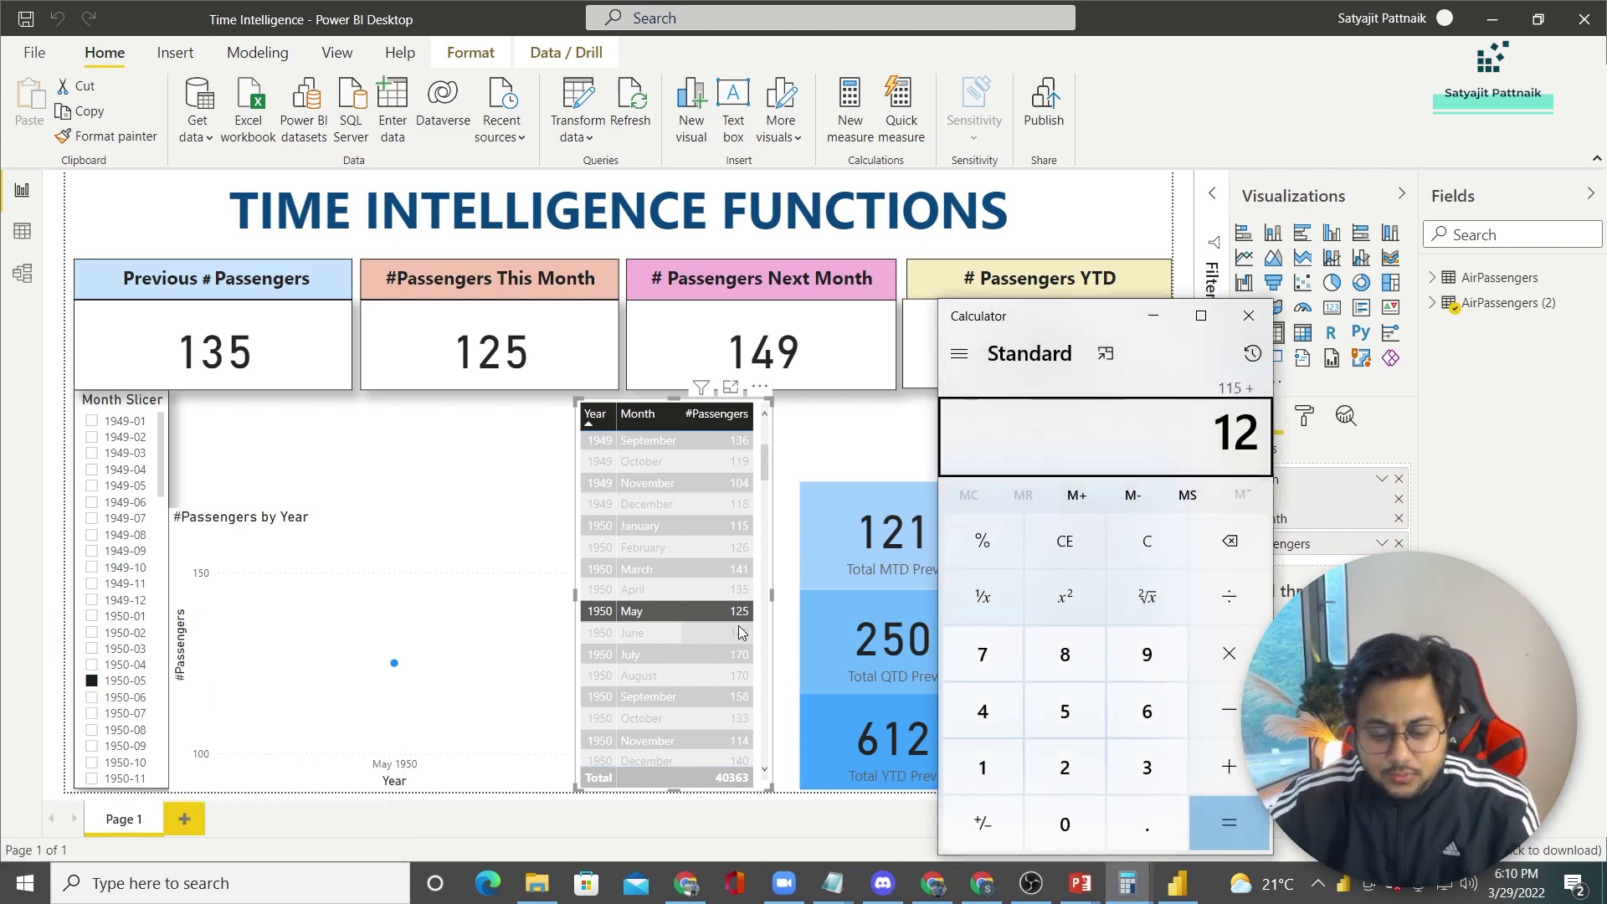
type("1")
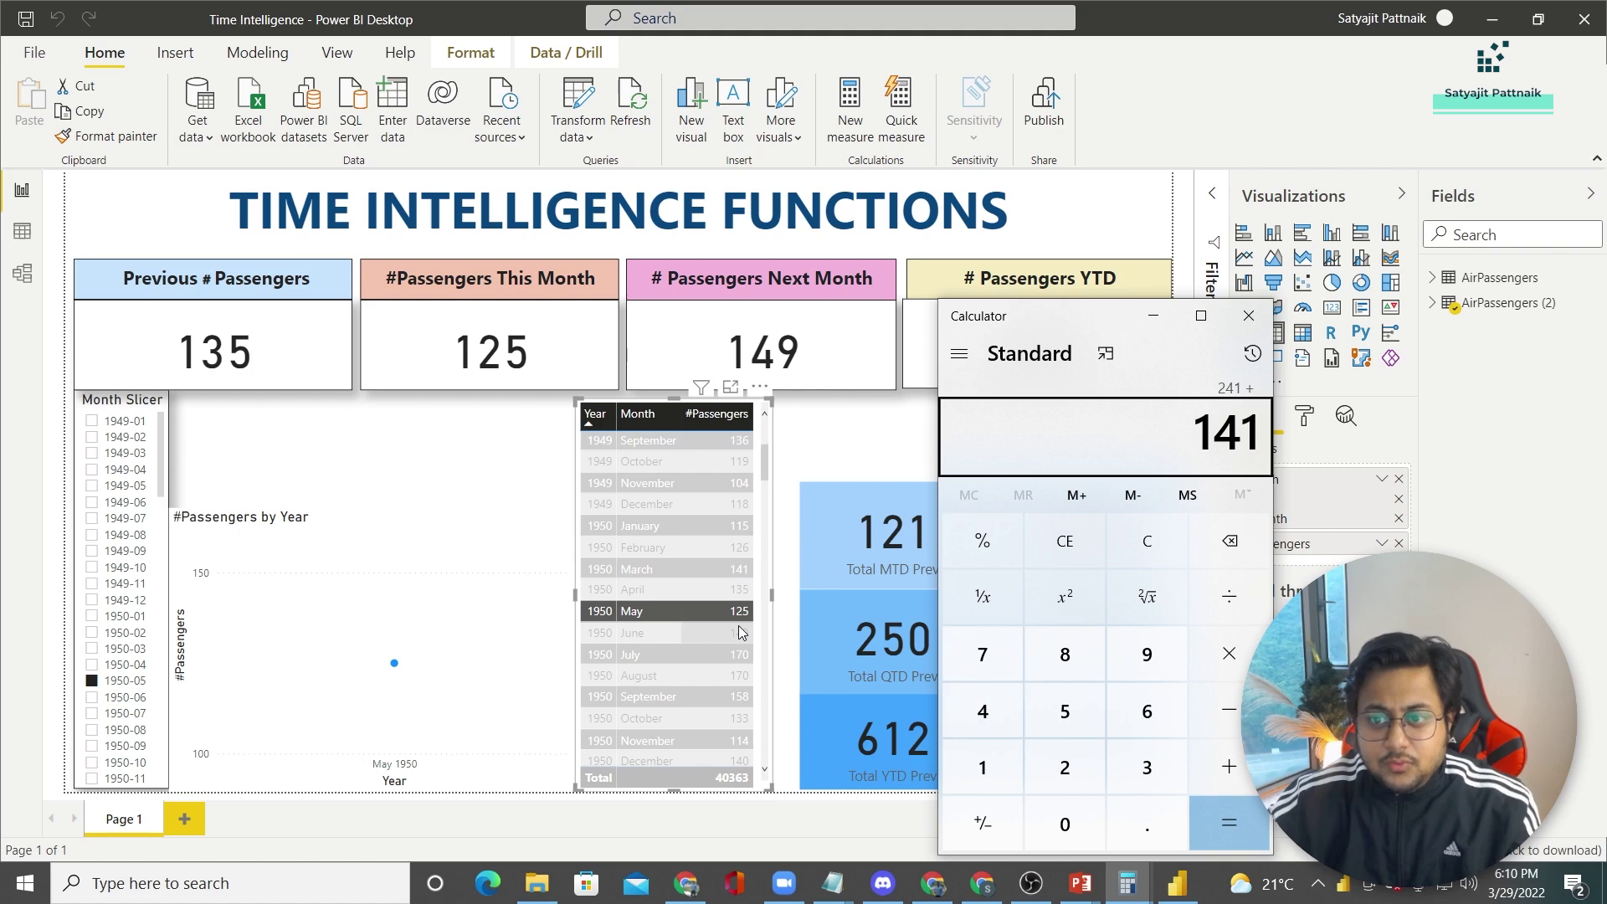
type("+135")
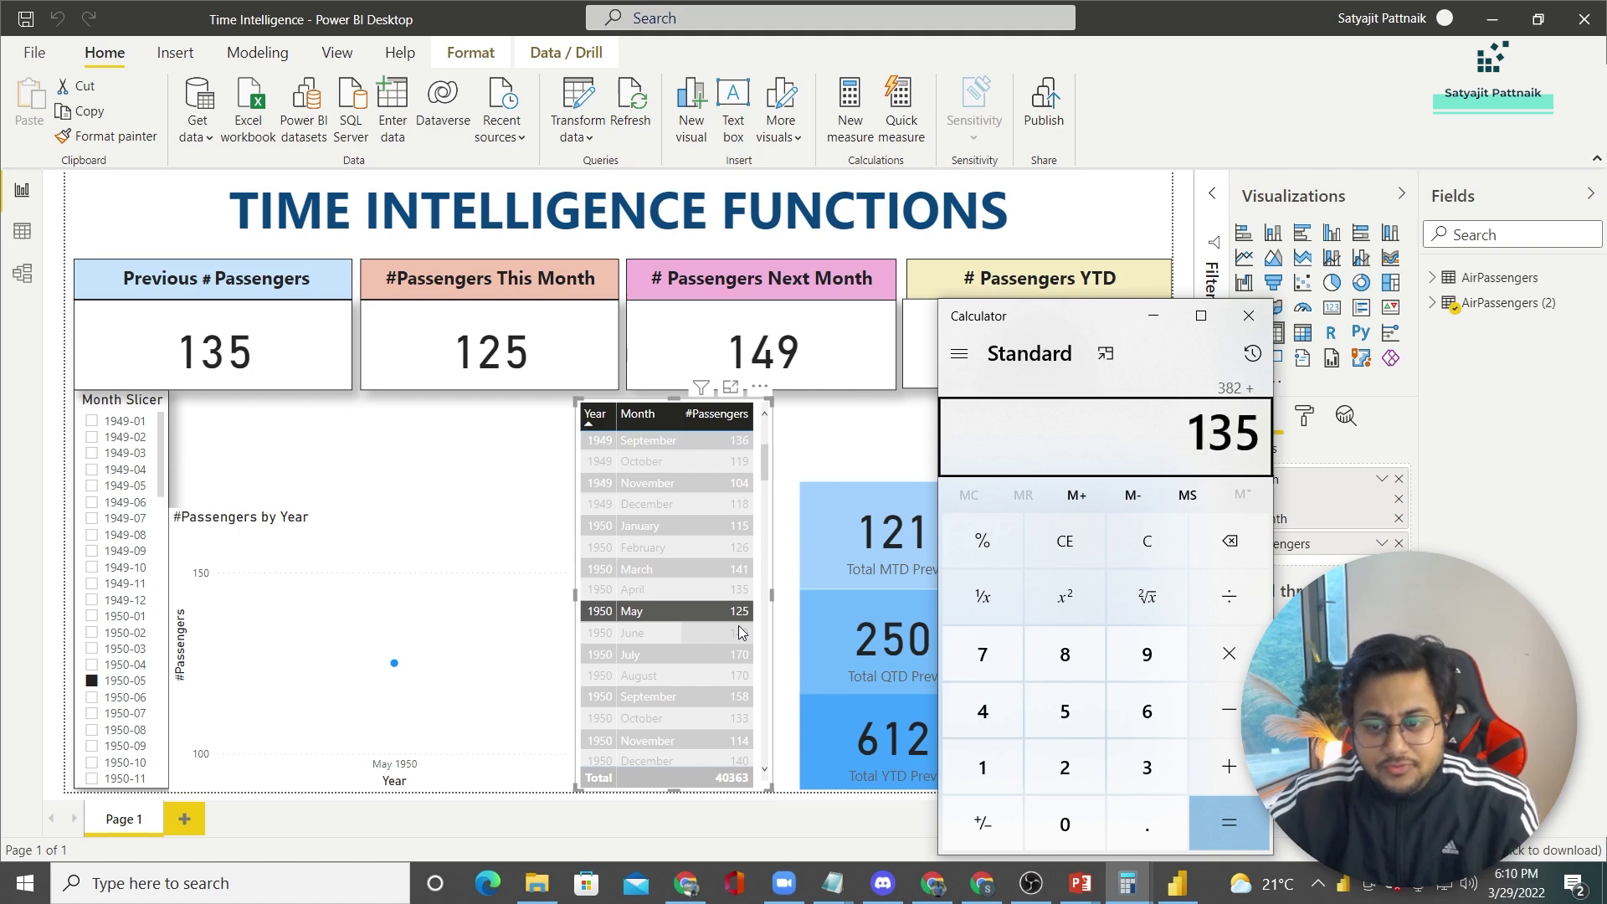
type("+125")
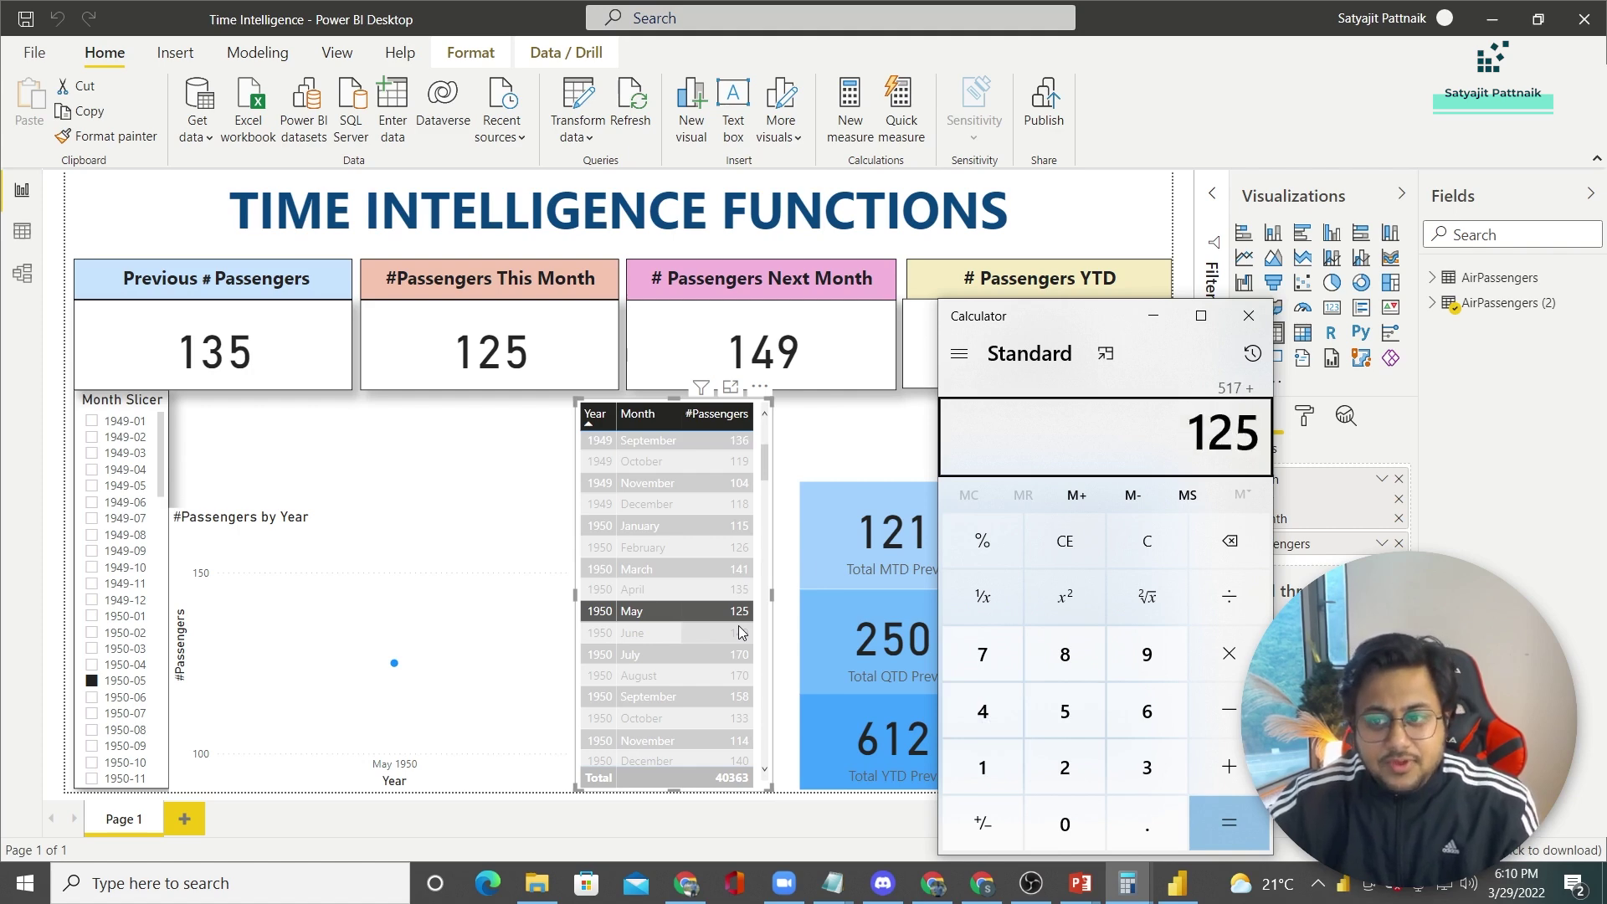
key("Return")
left_click(842, 569)
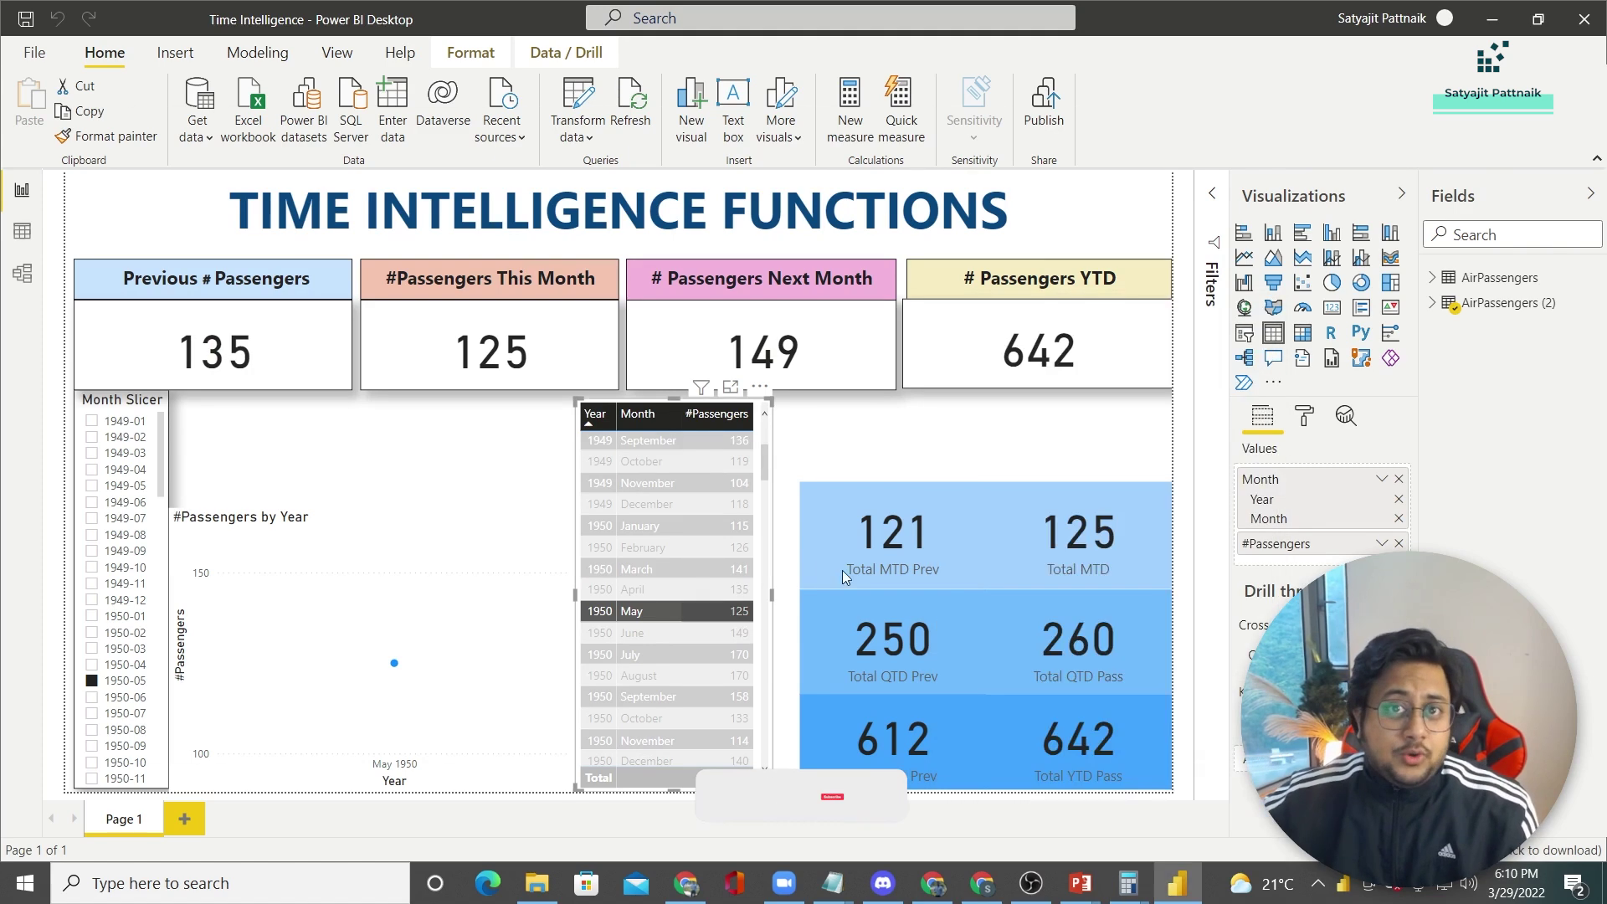
Step: Examine the Total YTD Pass and quarter-to-date cards against the April 1950 row of the passengers table
left_click(1087, 753)
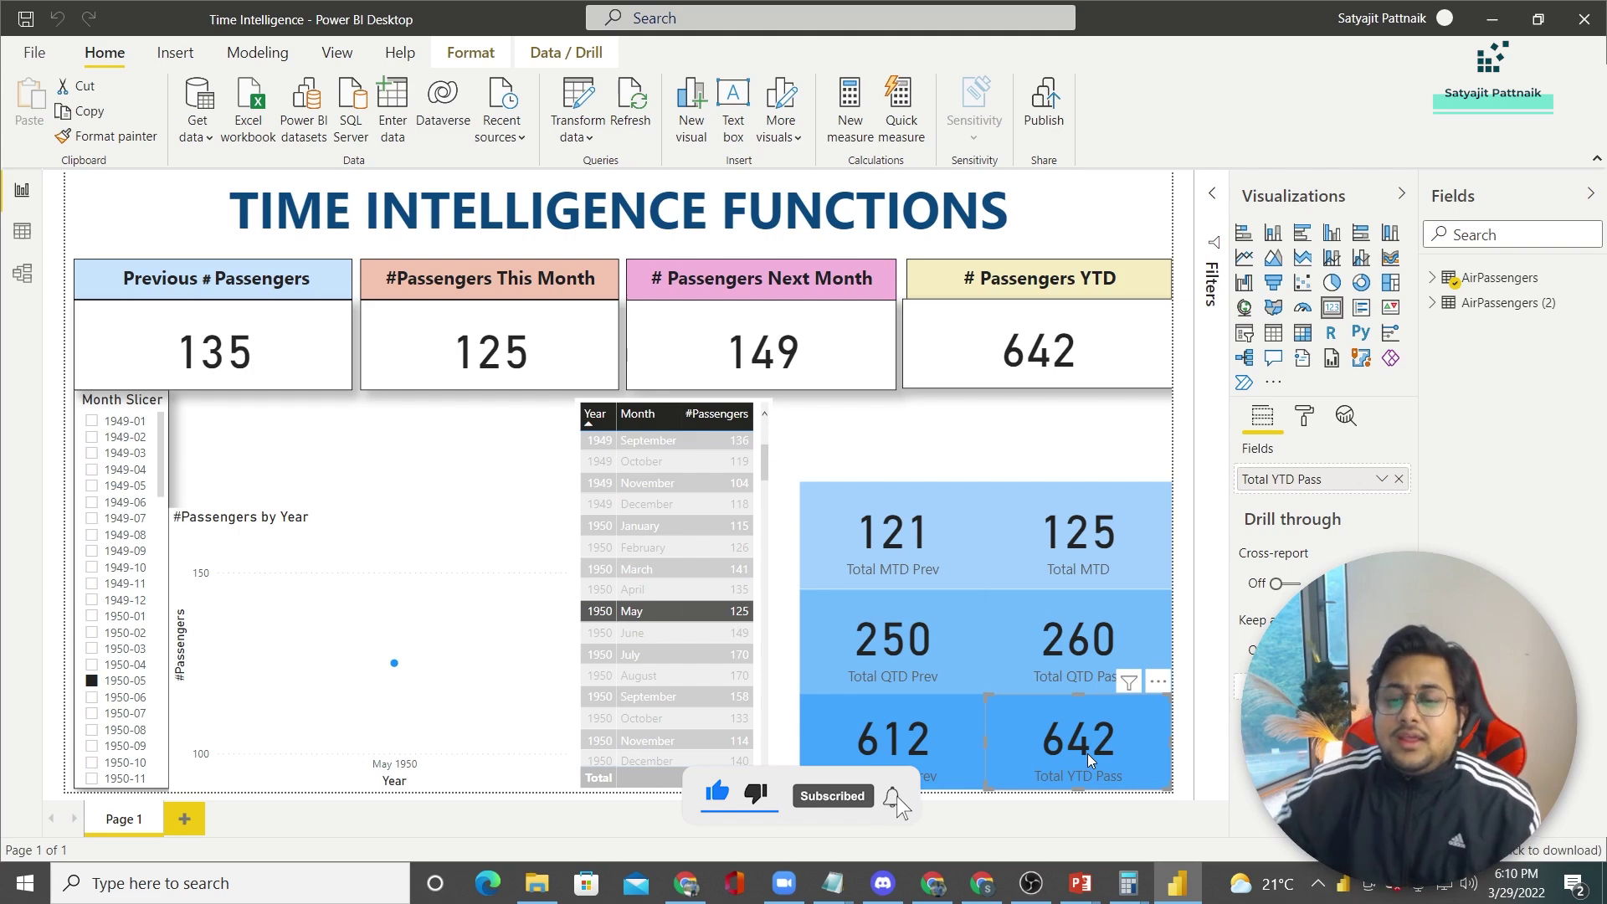
left_click(1050, 657)
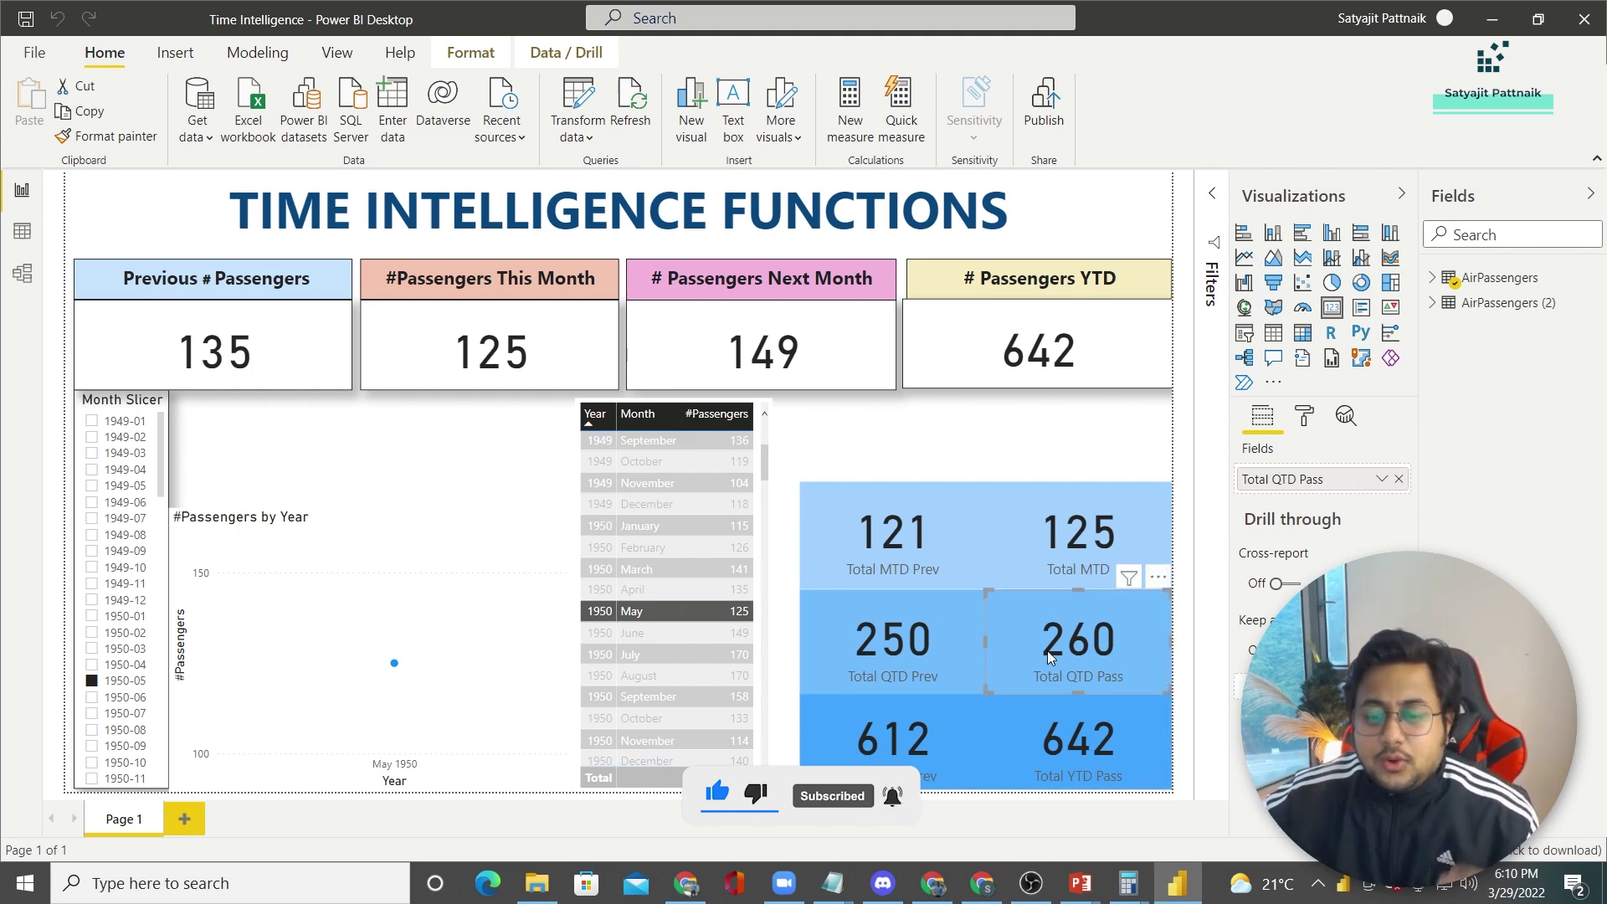
left_click(639, 597)
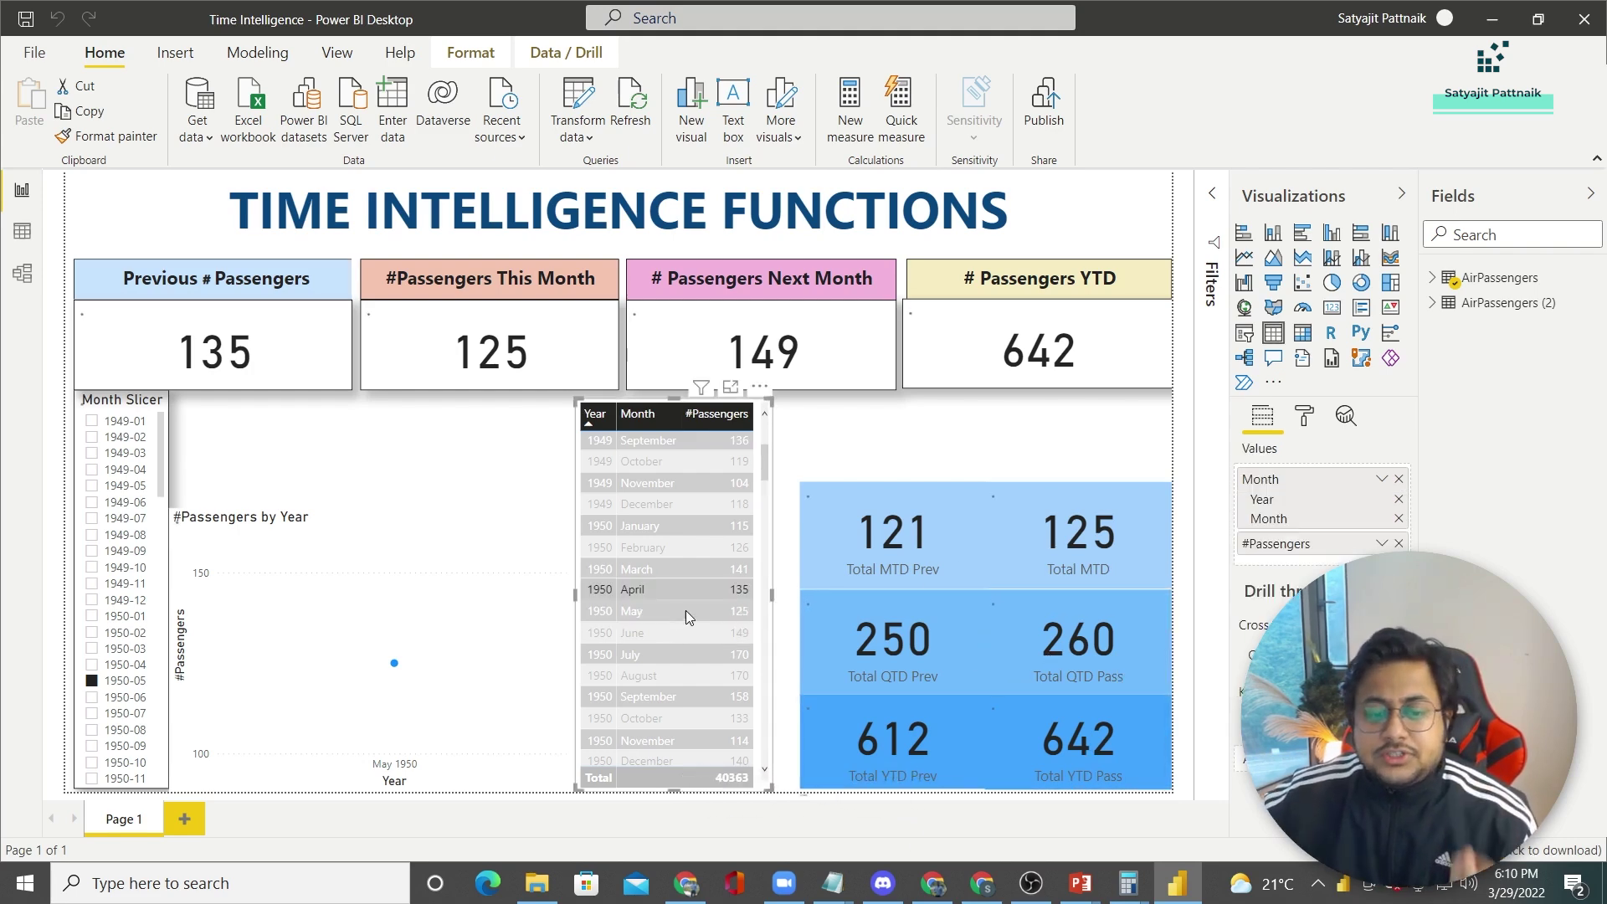
left_click(853, 678)
left_click(1053, 743)
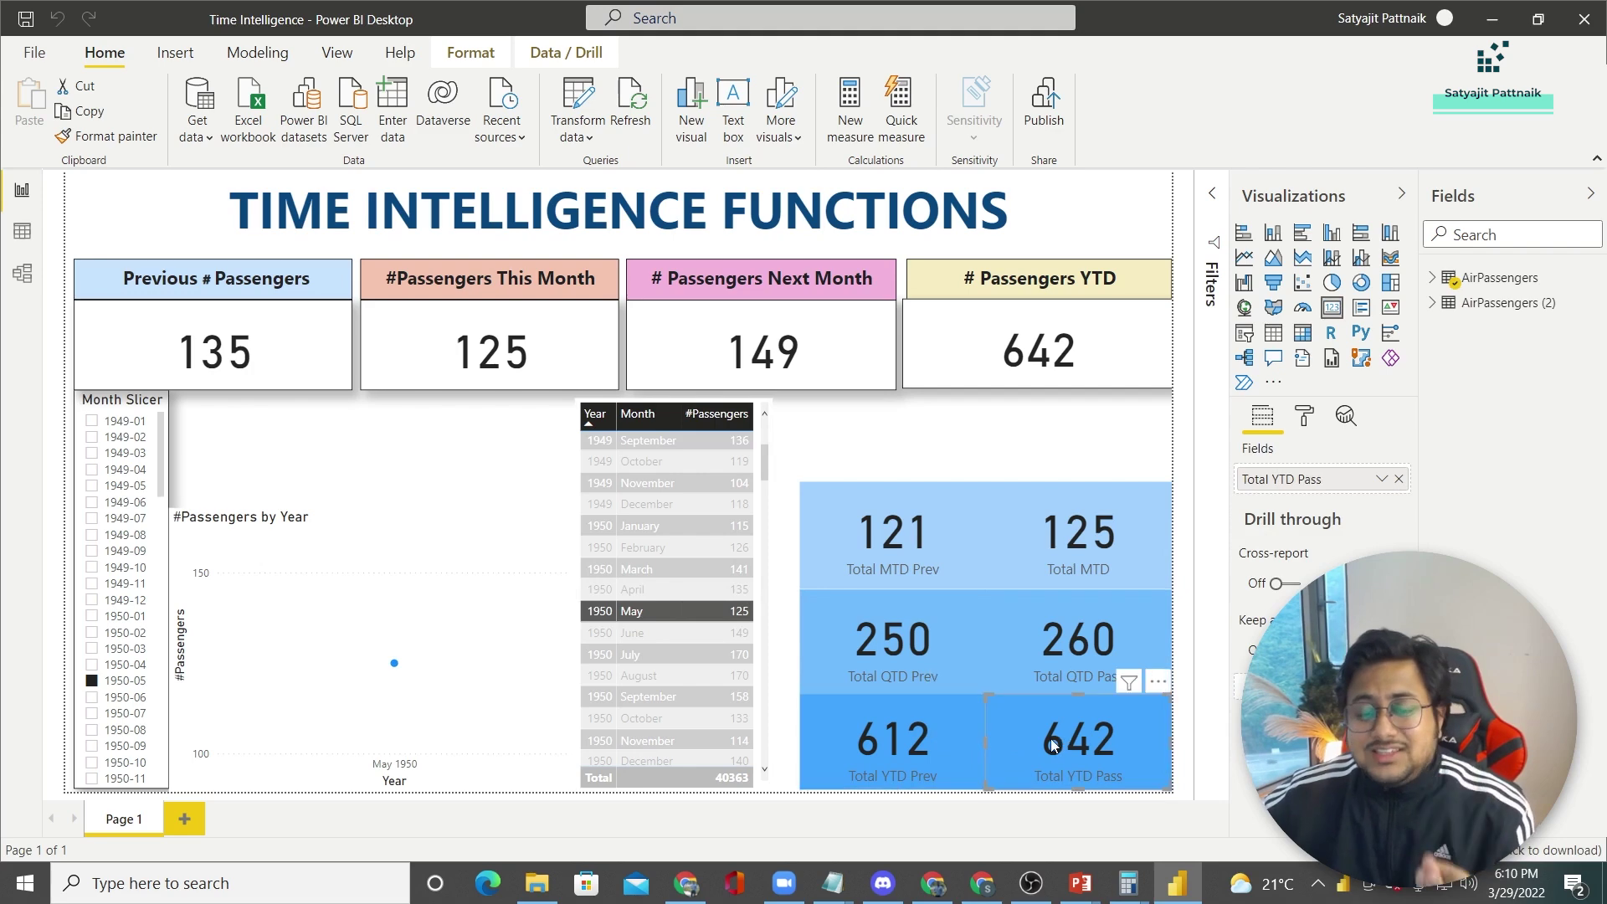
Step: Expand the AirPassengers fields and review the TOTALYTD function in the Total YTD Pass measure's formula
left_click(1450, 281)
left_click(1540, 704)
left_click_drag(267, 186, 322, 186)
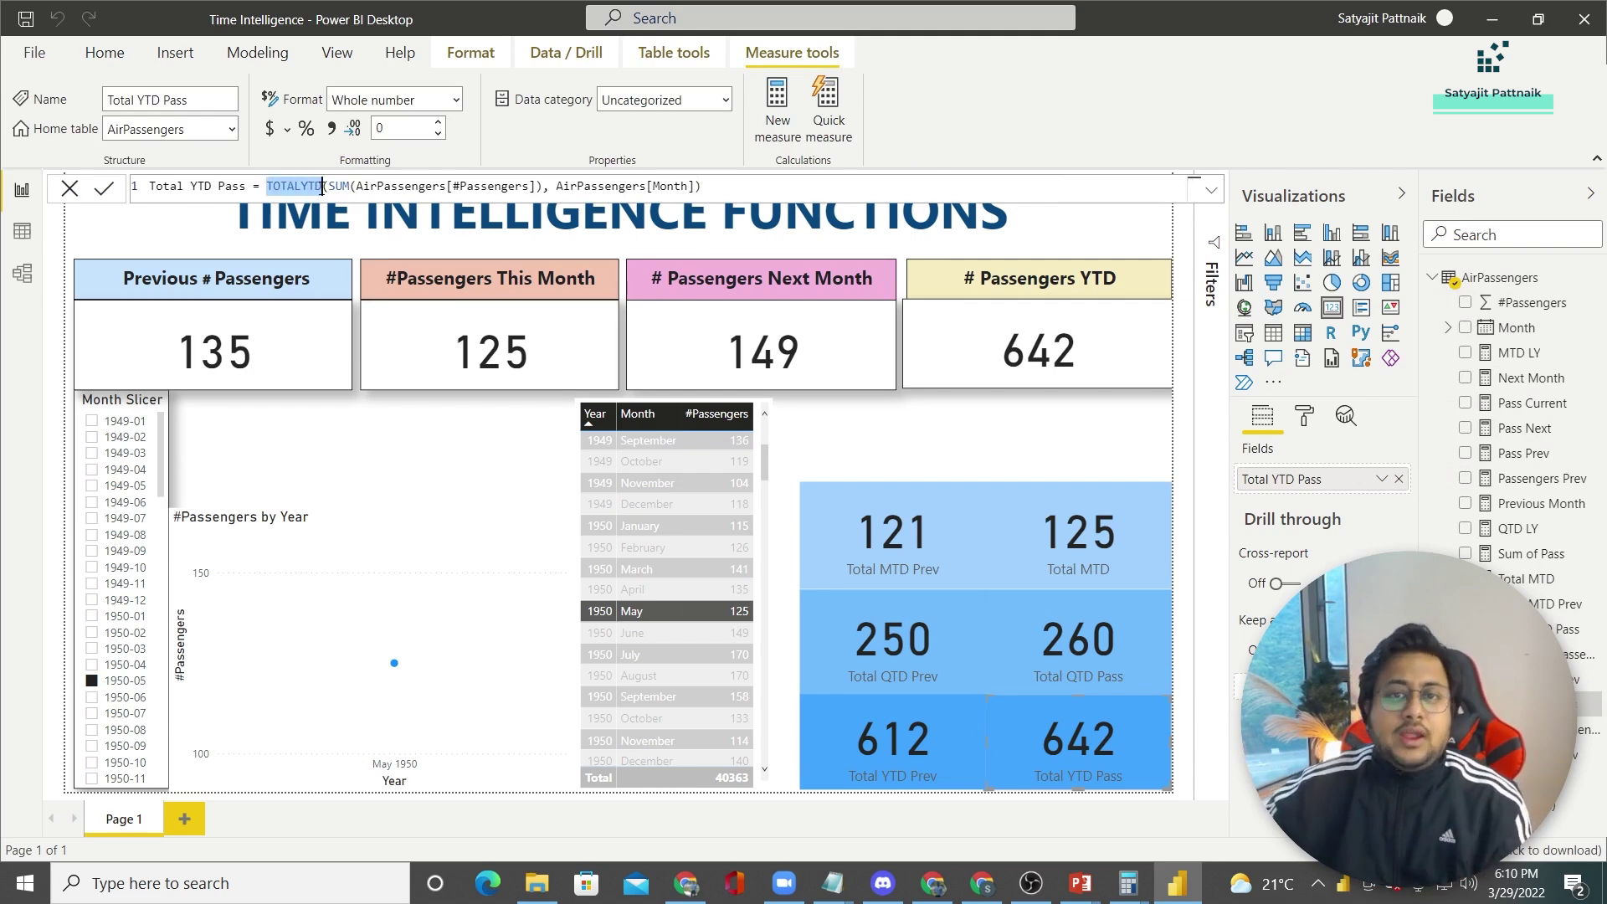
Step: Rewrite the Total YTD Pass expression as TOTALYTD(SUM(AirPassengers[#Passengers]), AirPassengers[Month])
left_click_drag(713, 188, 713, 188)
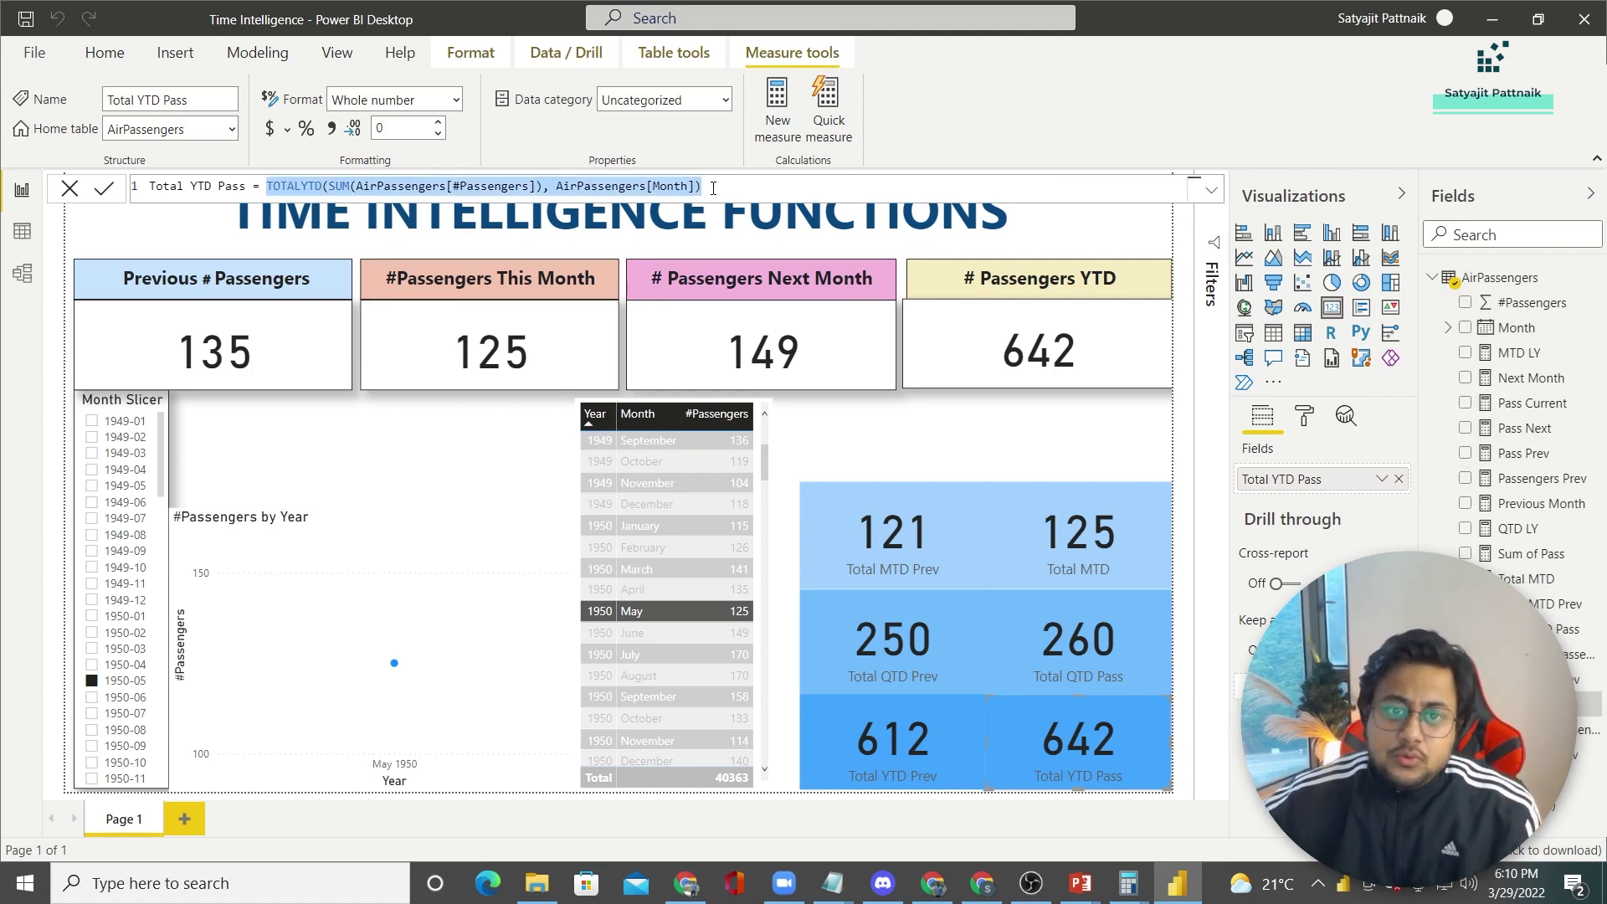
key("BackSpace")
type("TOTAL")
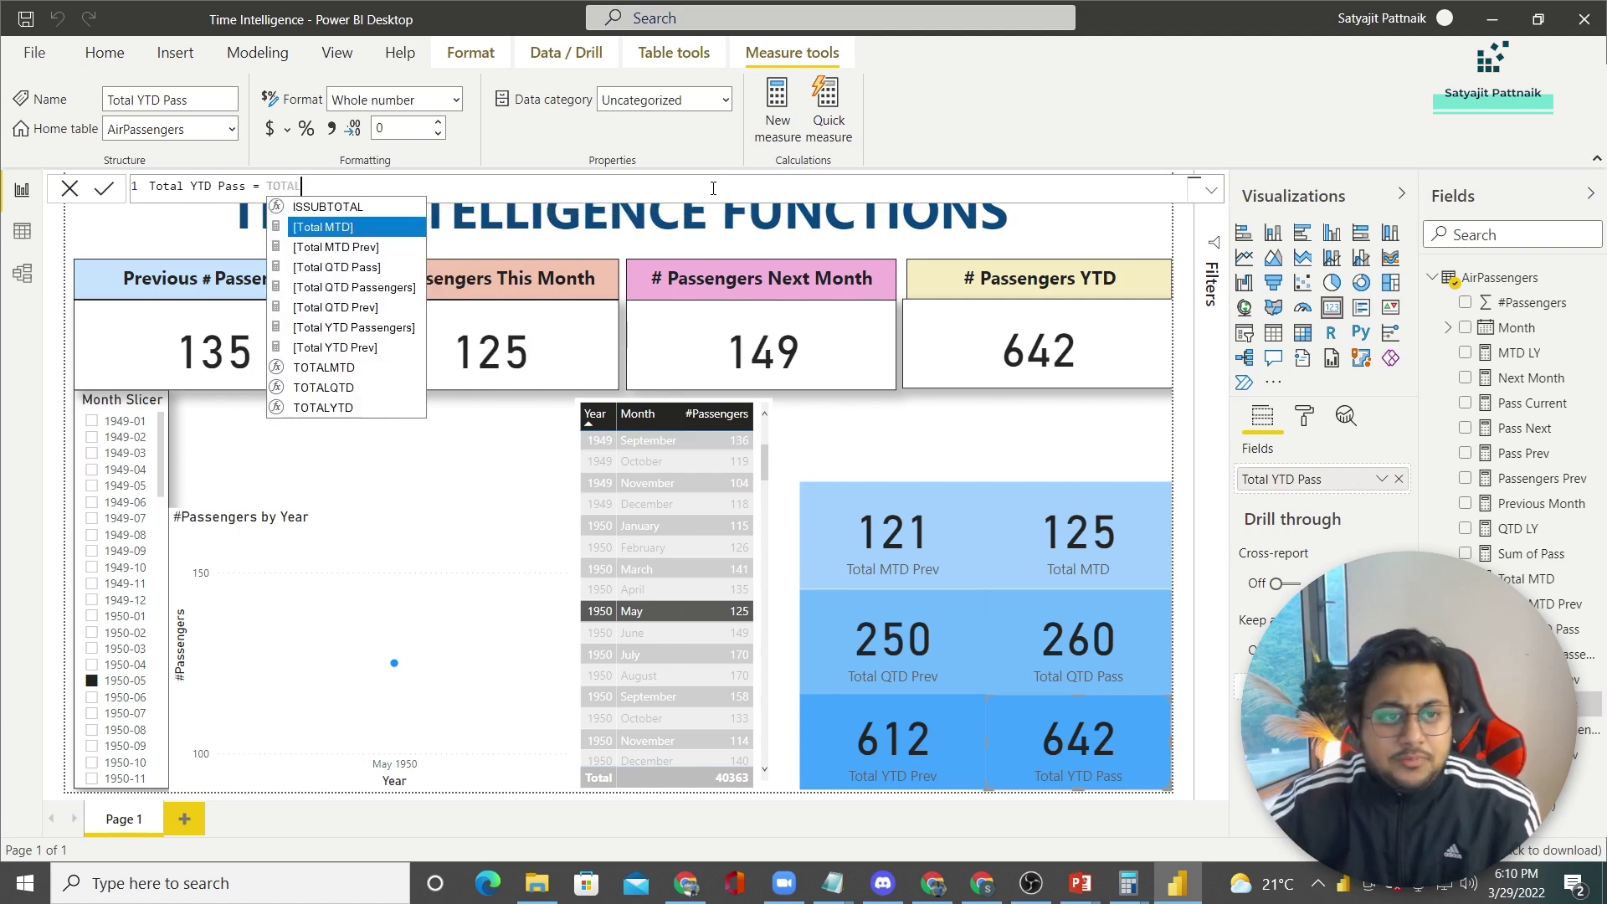
type("YTD(SUM(AirPassengers[#Passengers]), AirPassengers[Month")
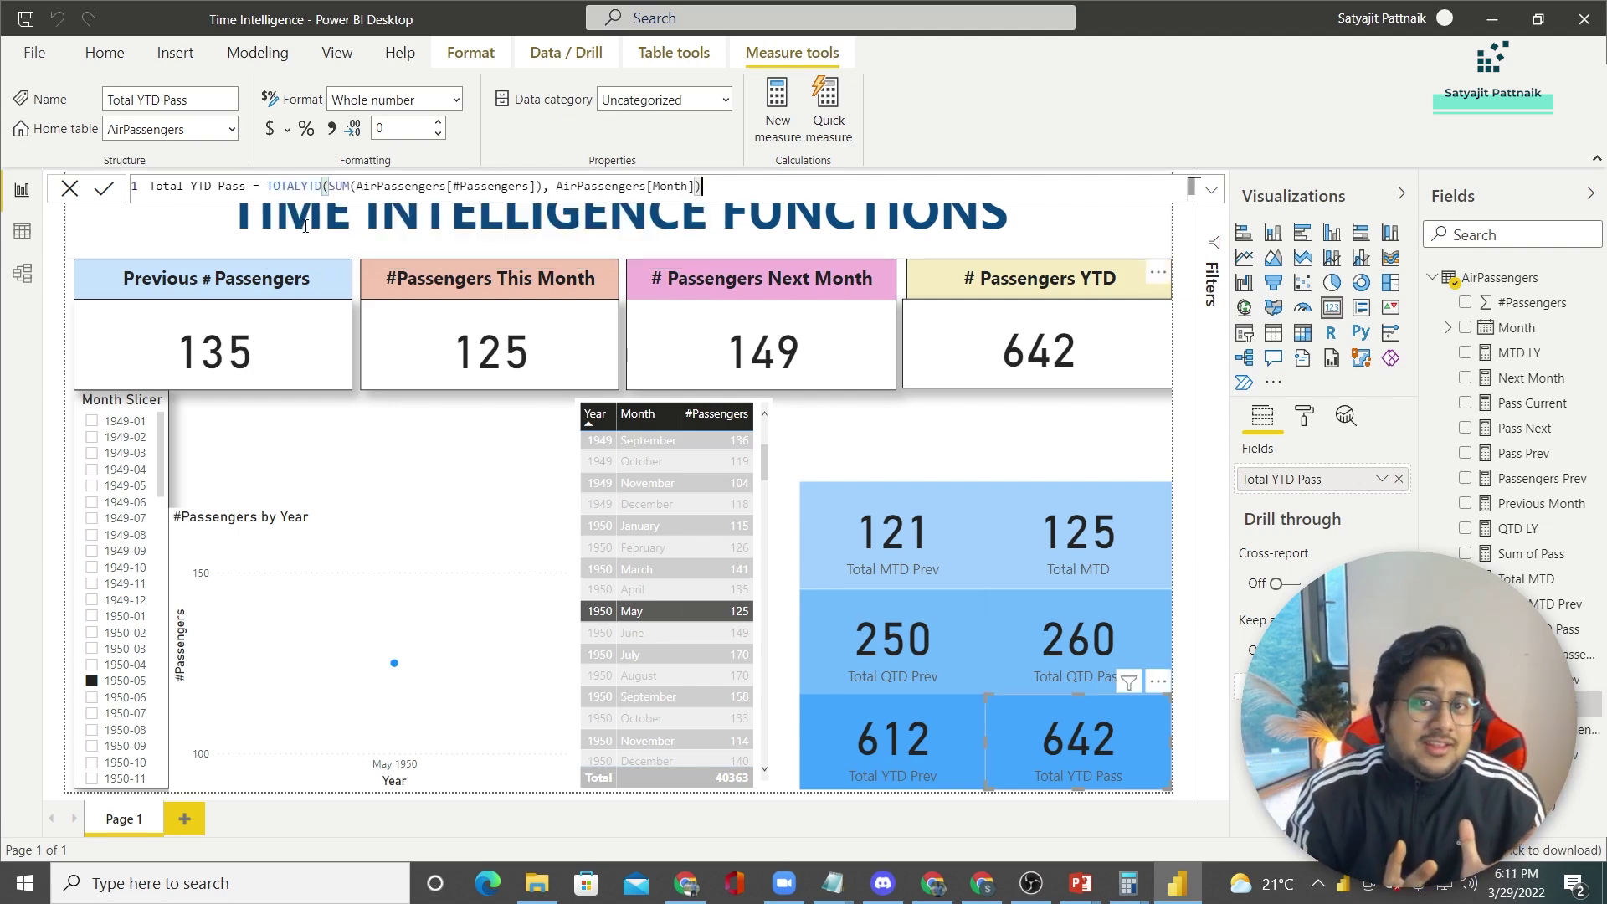
Step: Review the TOTALYTD function and its SUM and Month arguments in the Total YTD Pass measure's formula
double_click(294, 186)
left_click_drag(331, 186, 683, 186)
left_click(583, 185)
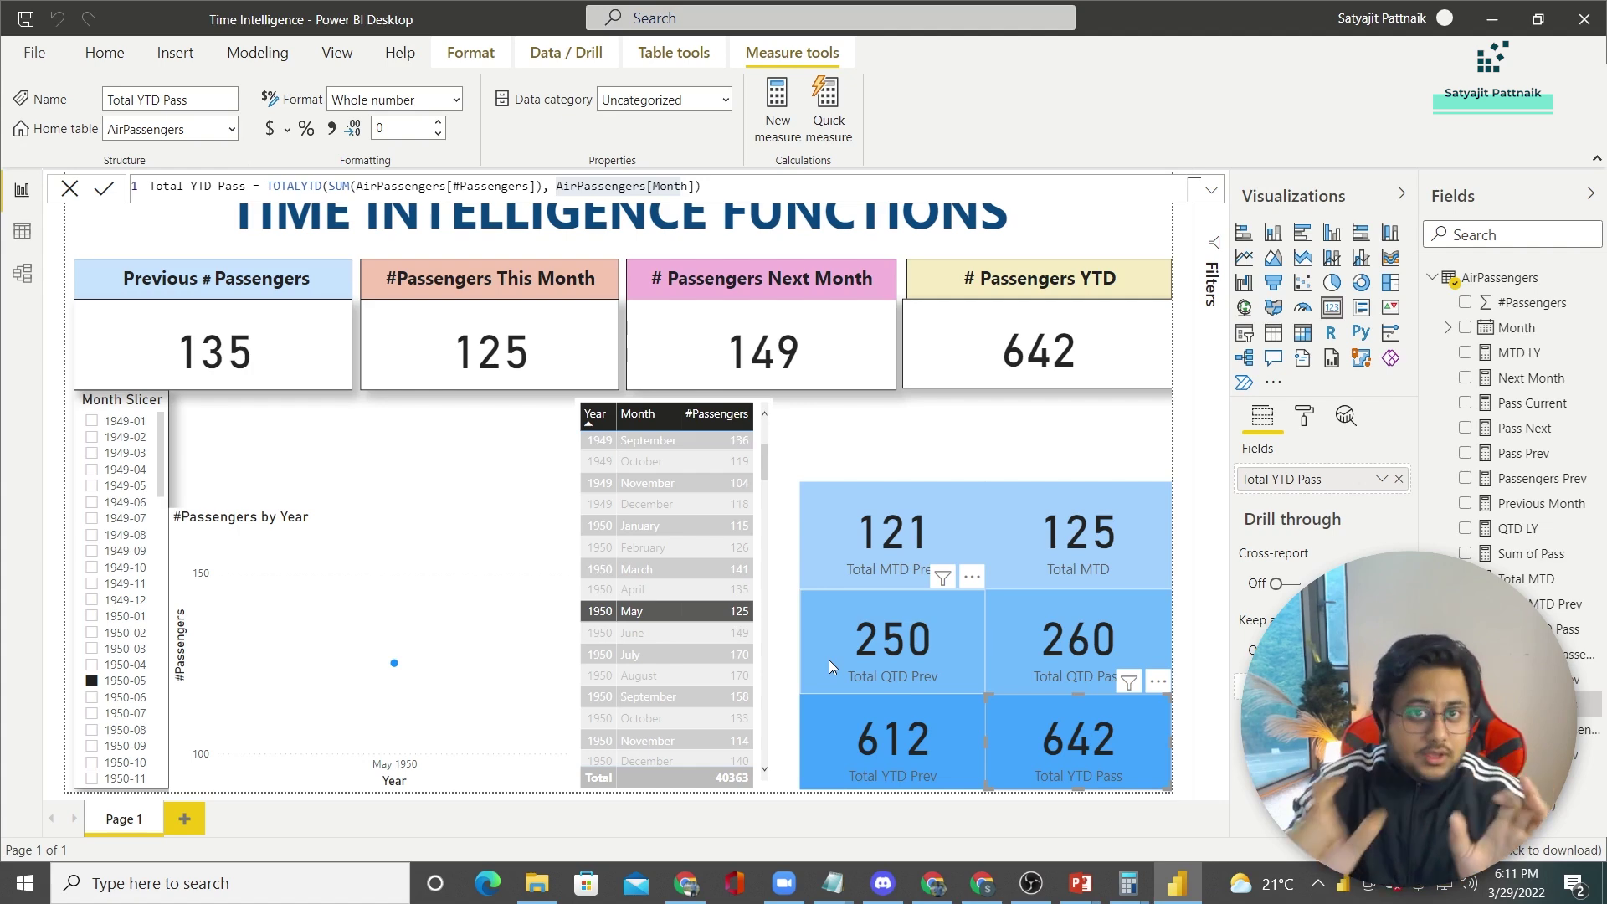
Step: Open the Total YTD Prev measure's formula and examine its CALCULATE function, the Total YTD Pass argument and the SAMEPERIODLASTYEAR filter
left_click(857, 750)
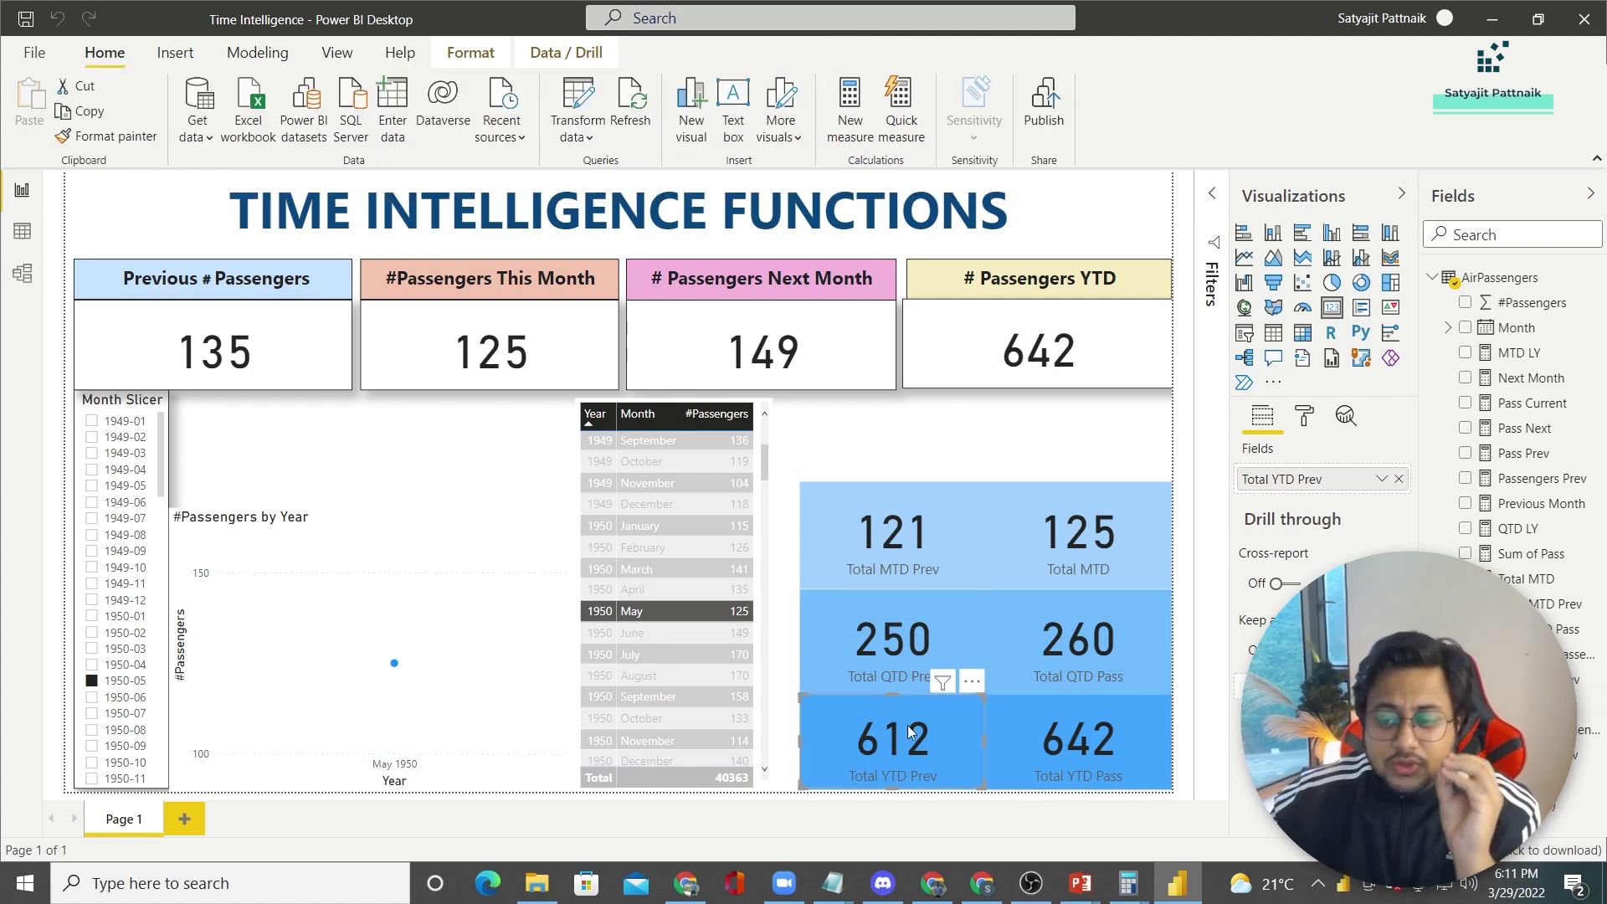
left_click(1531, 754)
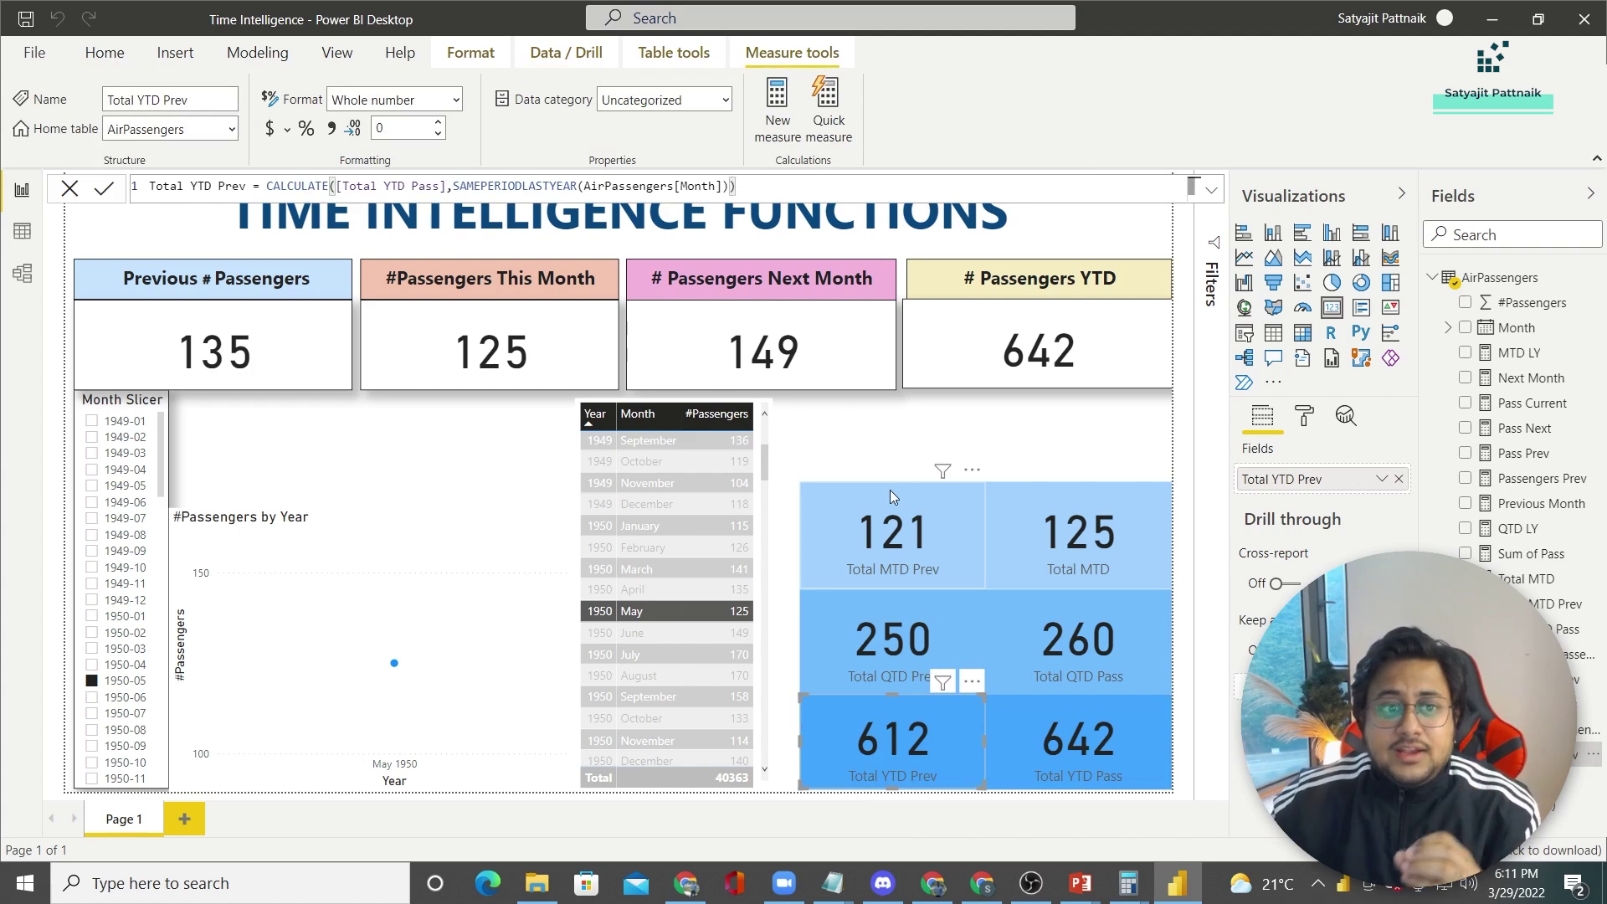
left_click_drag(270, 187, 333, 189)
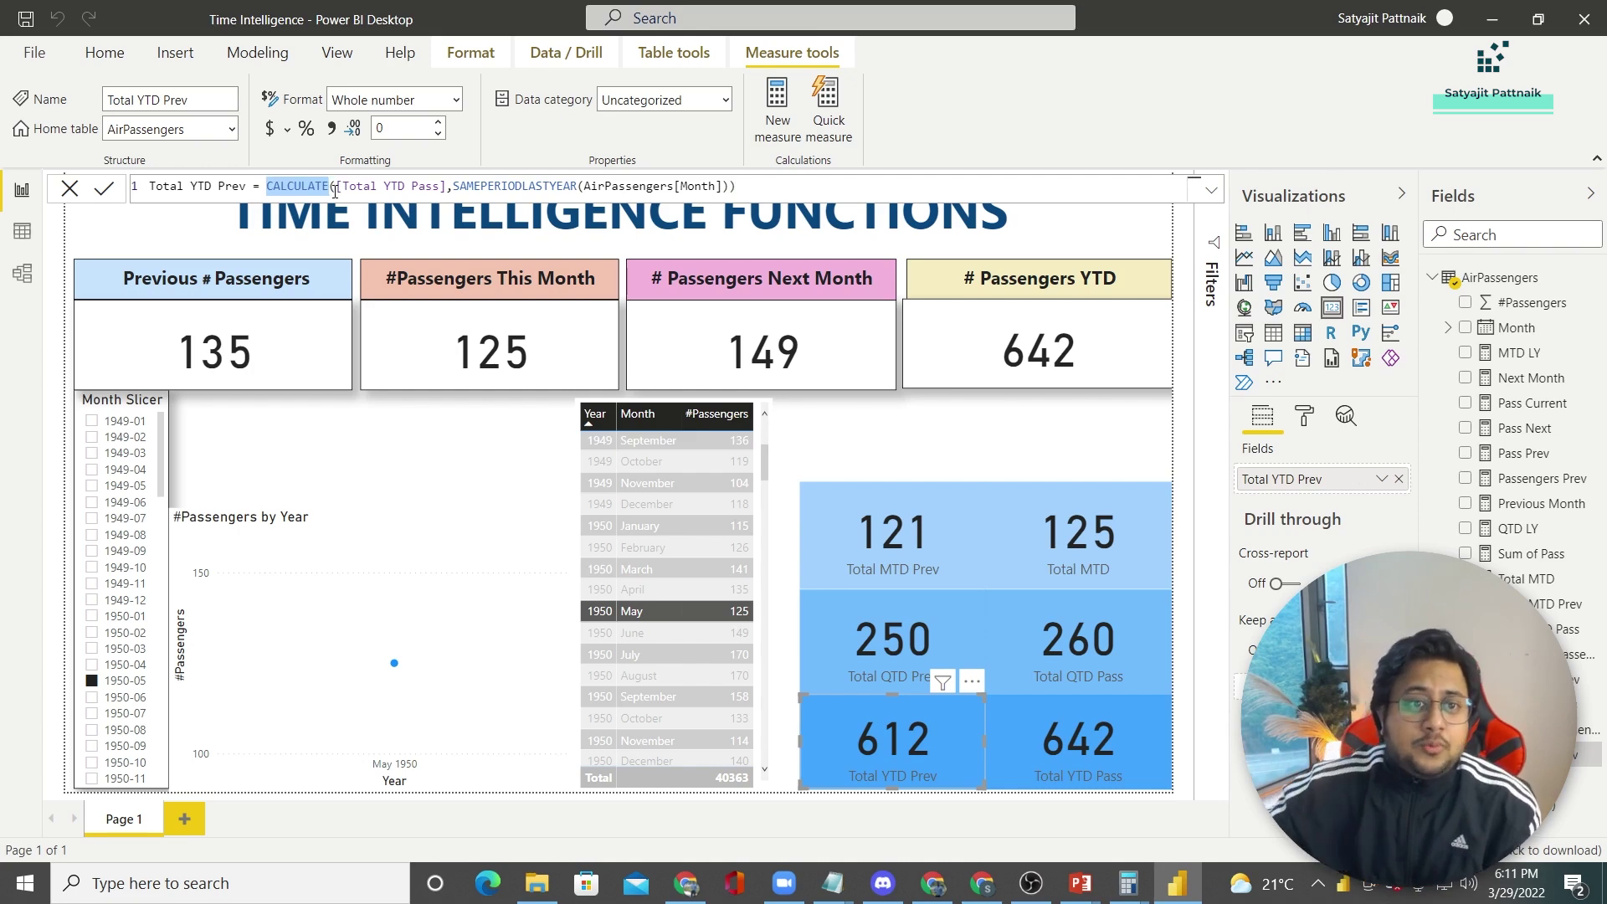
left_click_drag(342, 188, 440, 188)
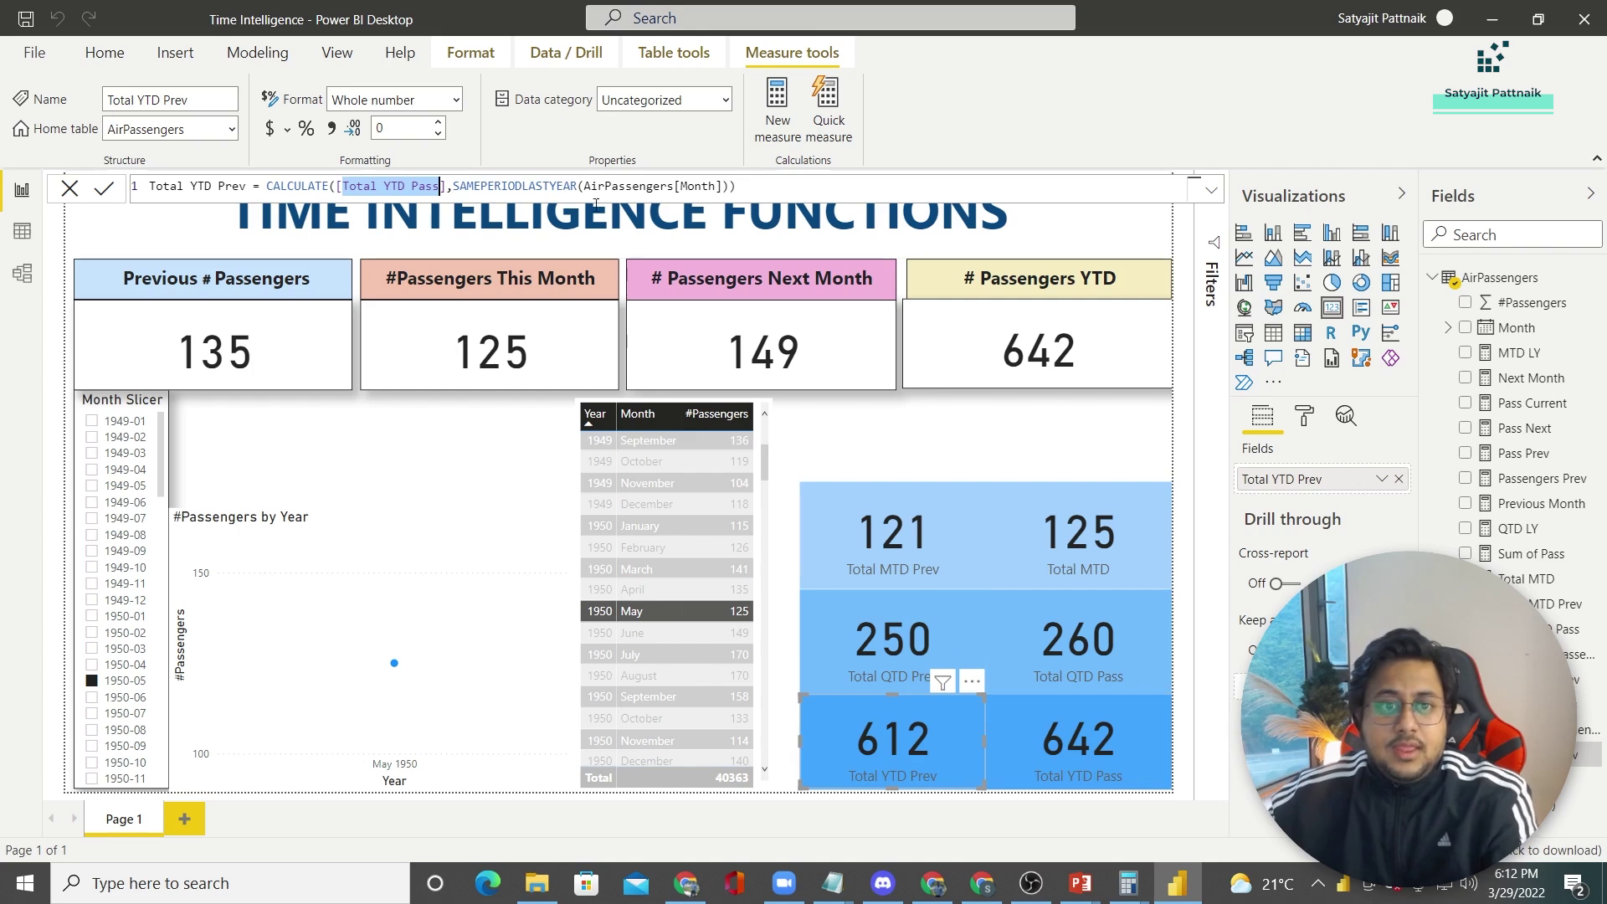
left_click_drag(453, 188, 729, 188)
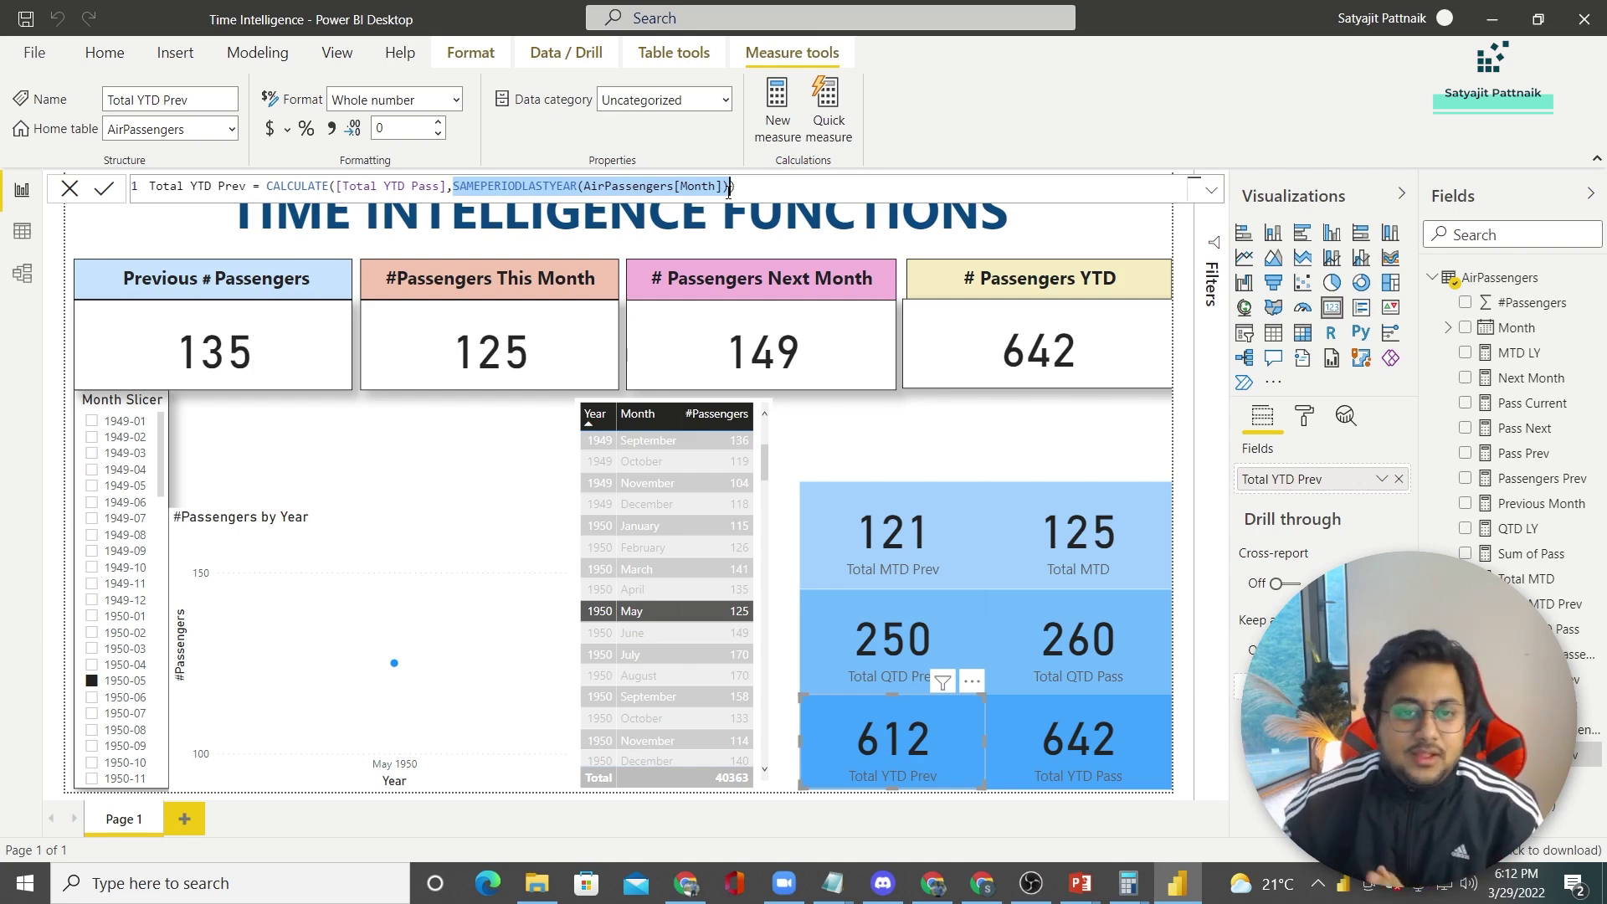
left_click(389, 391)
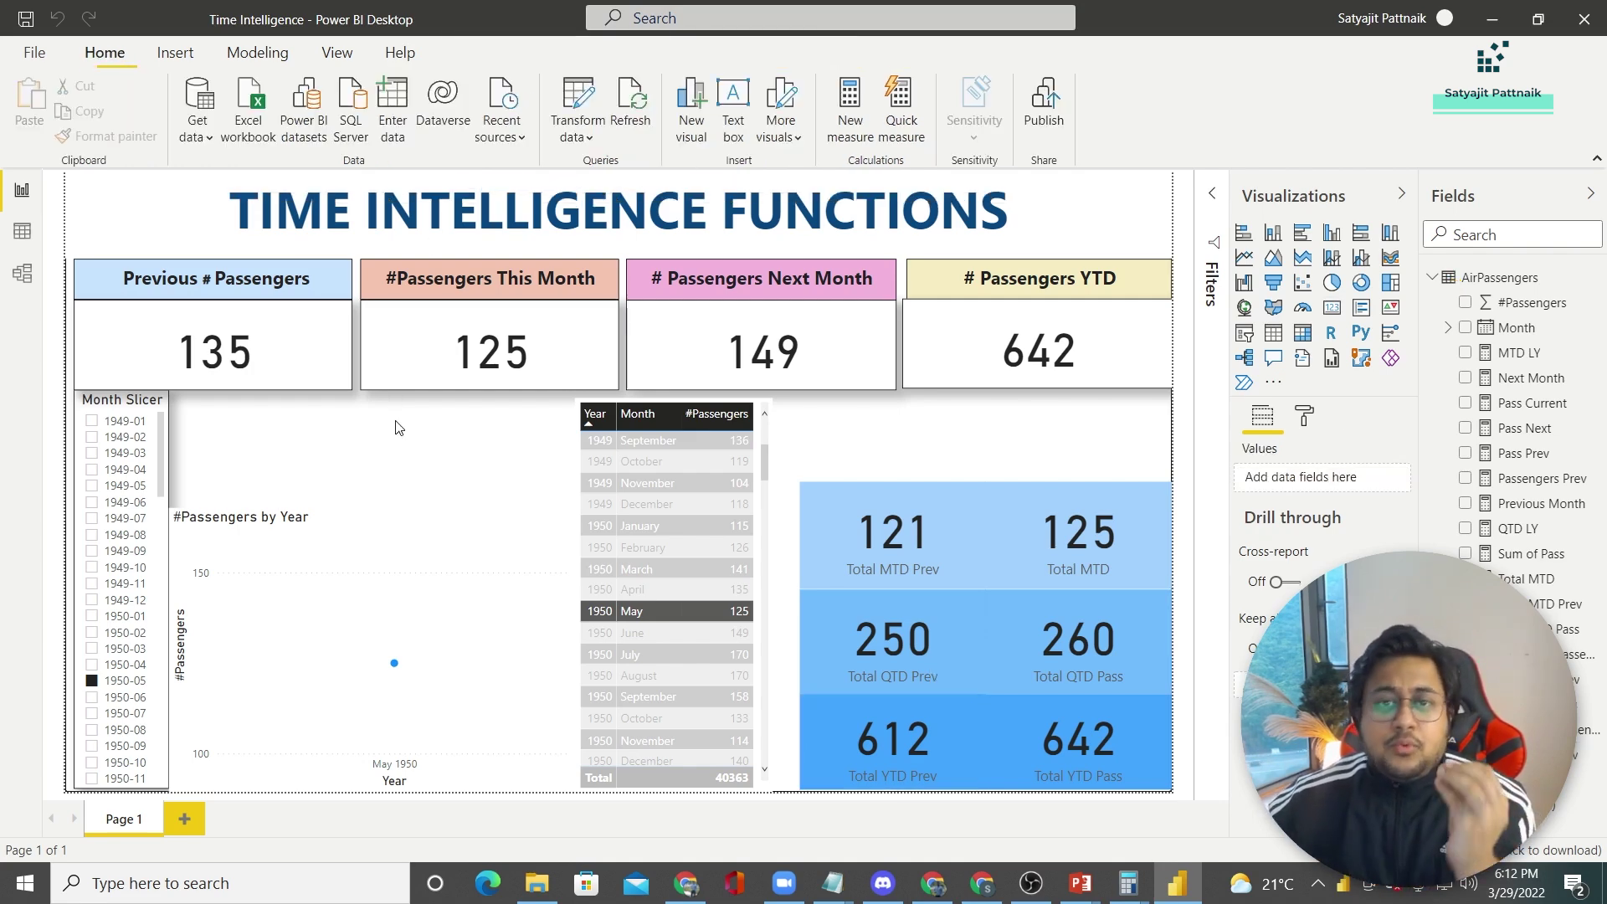